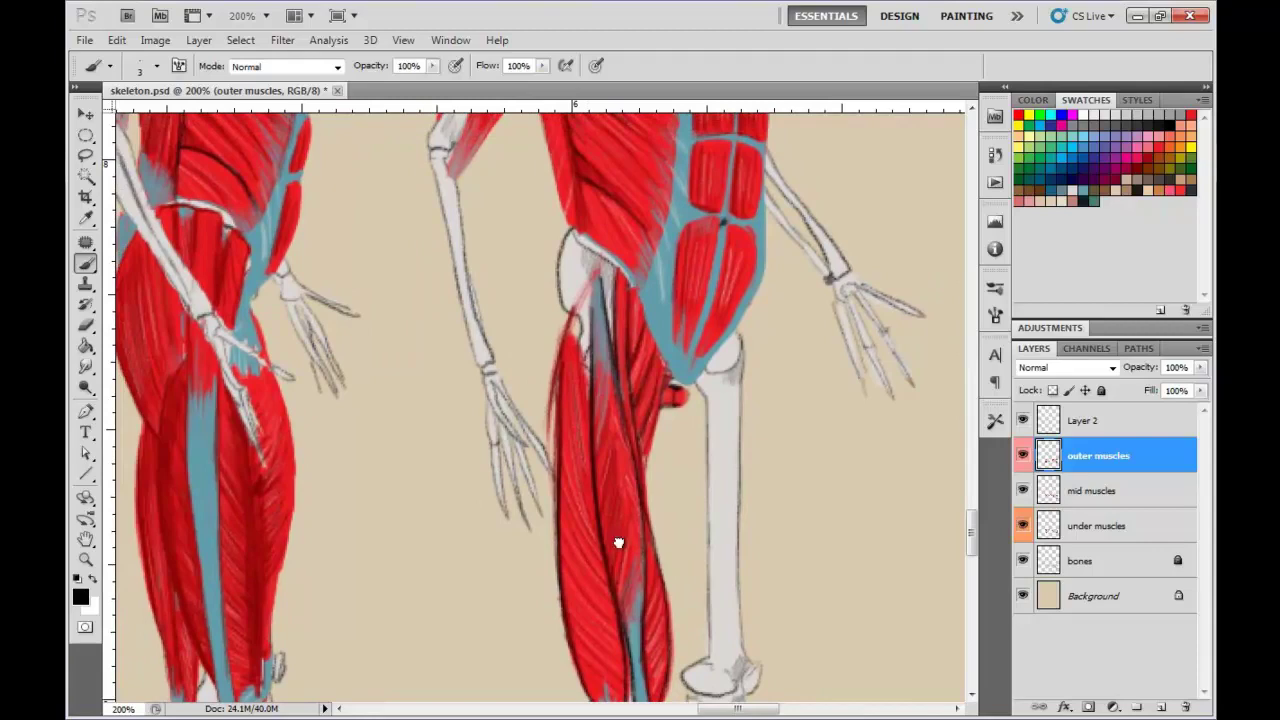
- Sample the muscle red and, with a 3 px brush, sketch a curve down the outside of the front-view figure's hip bone
left_click(618, 541, "alt")
right_click(618, 542)
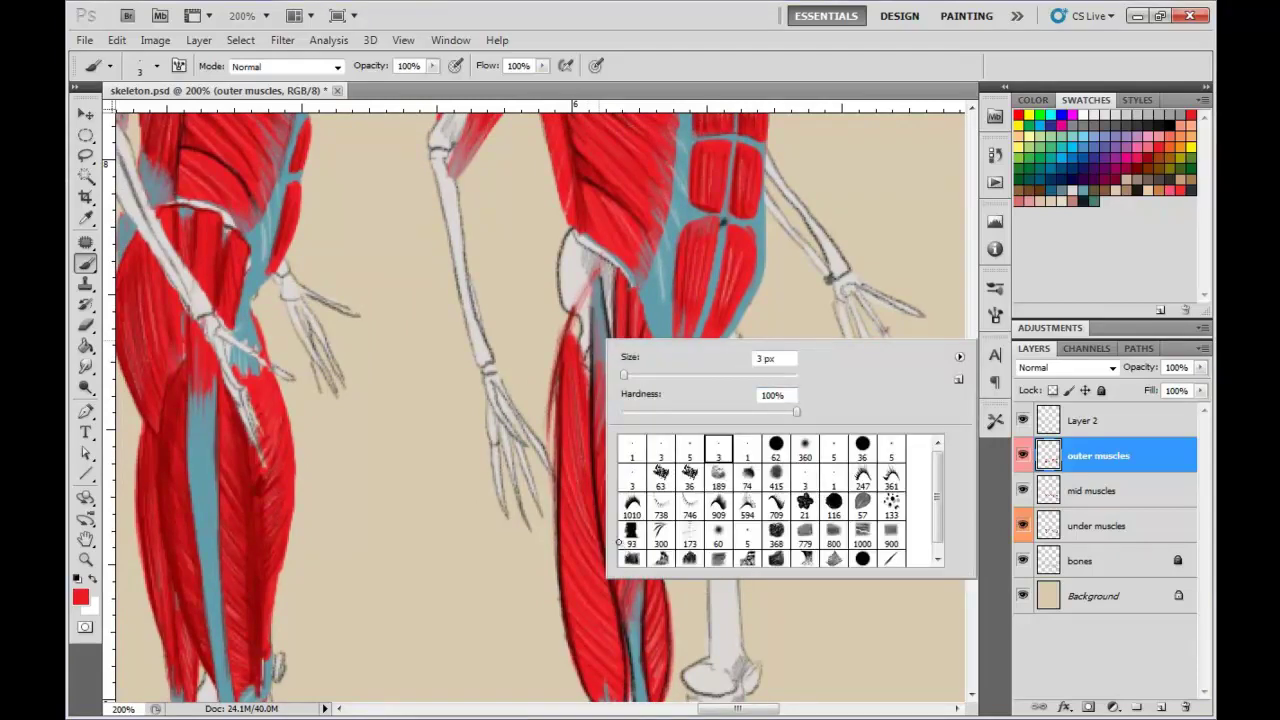
key("Escape")
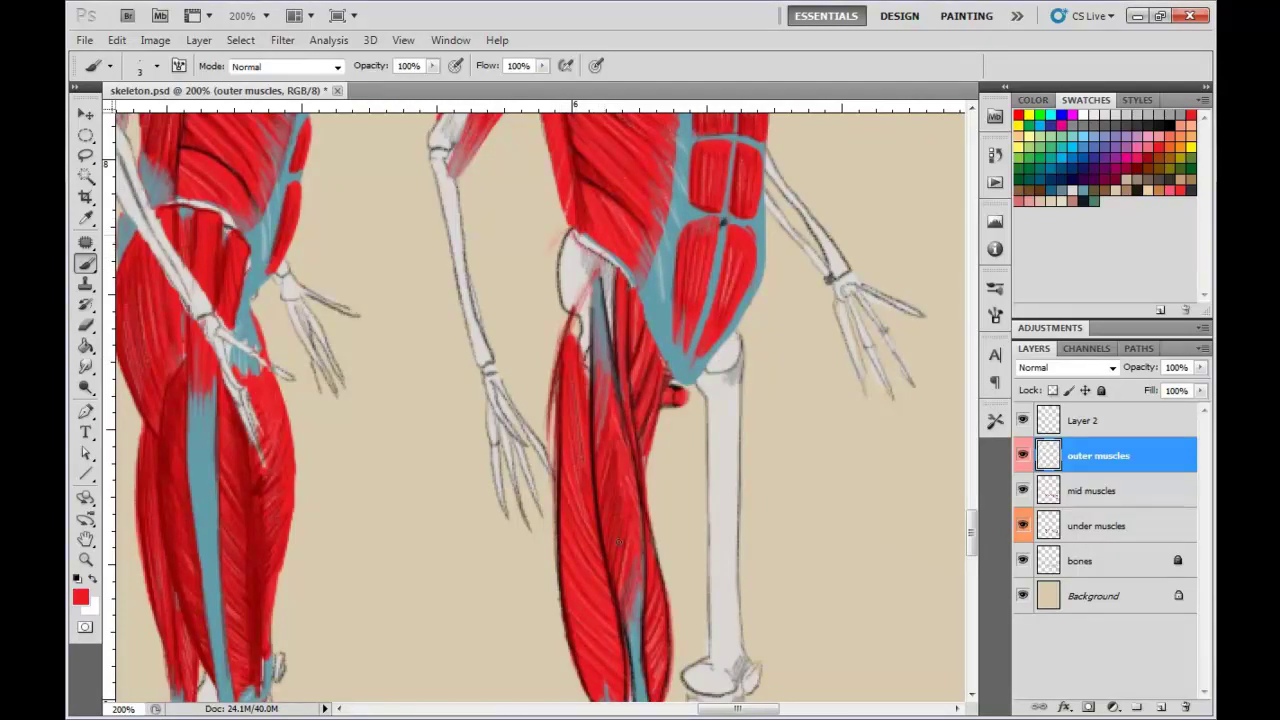
left_click_drag(568, 226, 535, 298)
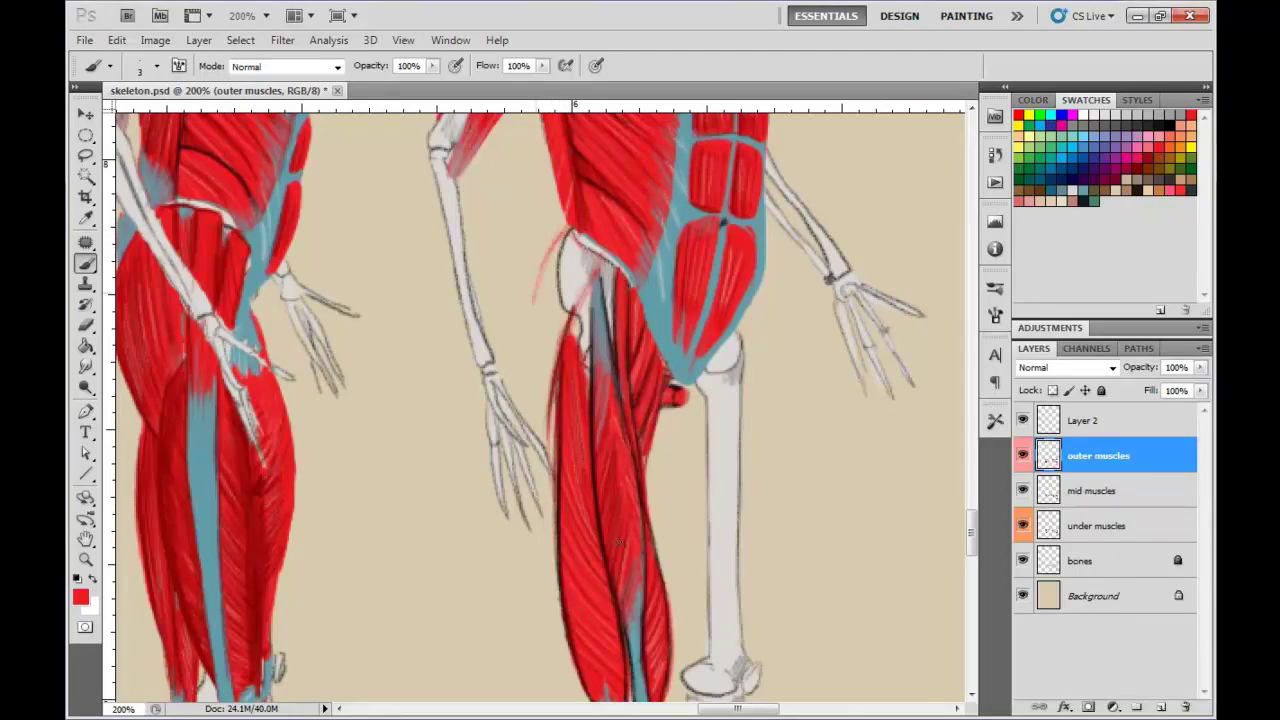
- Mark the attachment point just below the front-view figure's knee with short red strokes
left_click_drag(618, 542, 540, 497)
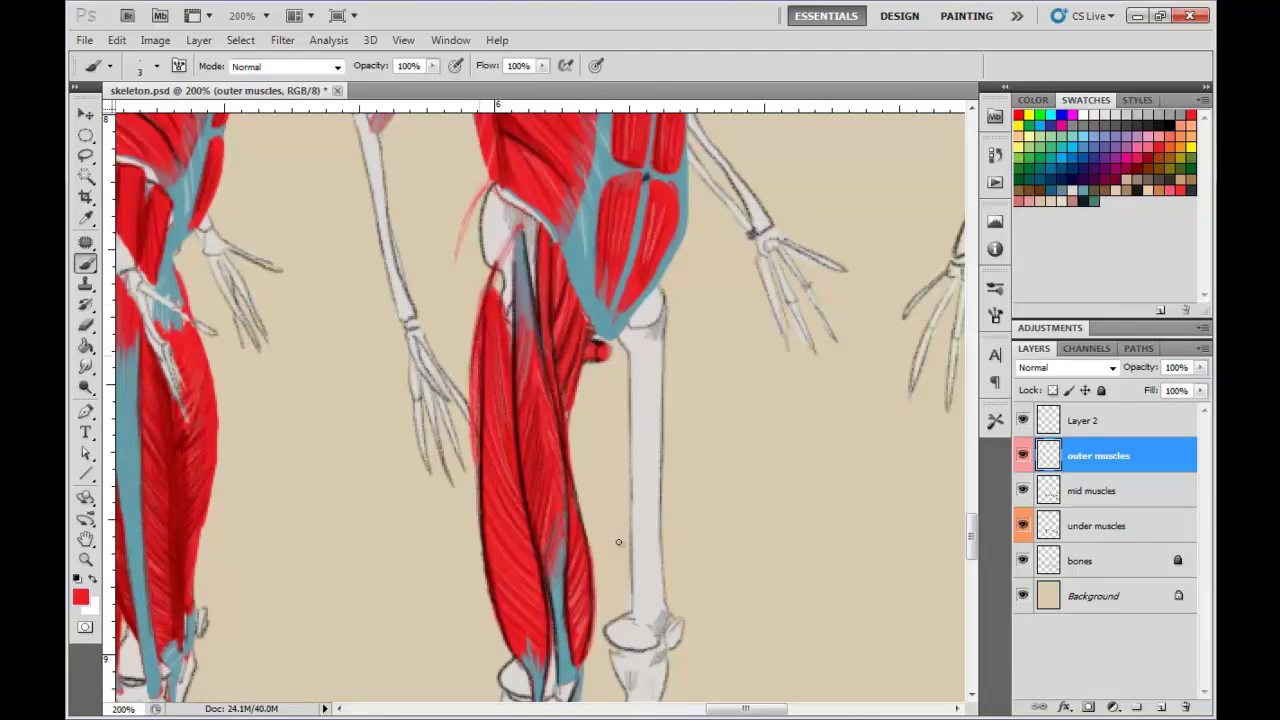
scroll(618, 542, "down", 3)
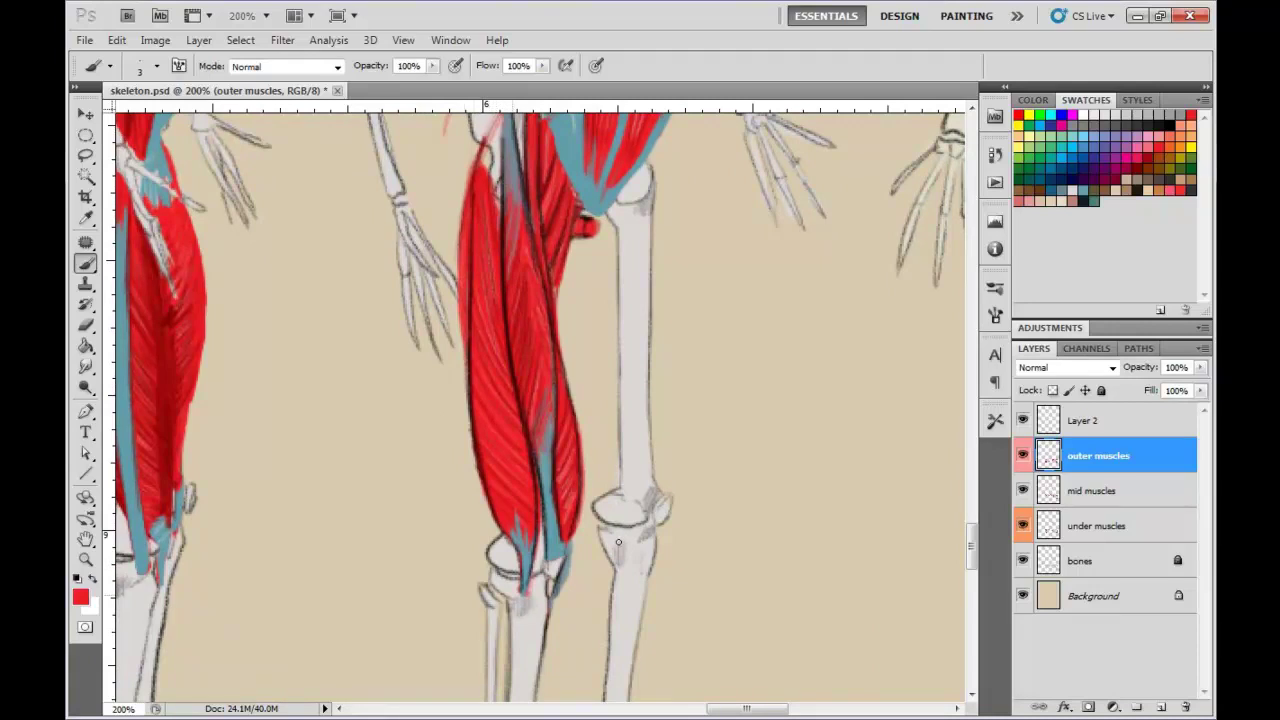
left_click_drag(517, 594, 514, 595)
left_click_drag(494, 548, 486, 502)
- Sketch a thin red outline from the hip down the outer thigh to the knee
left_click_drag(624, 467, 618, 542)
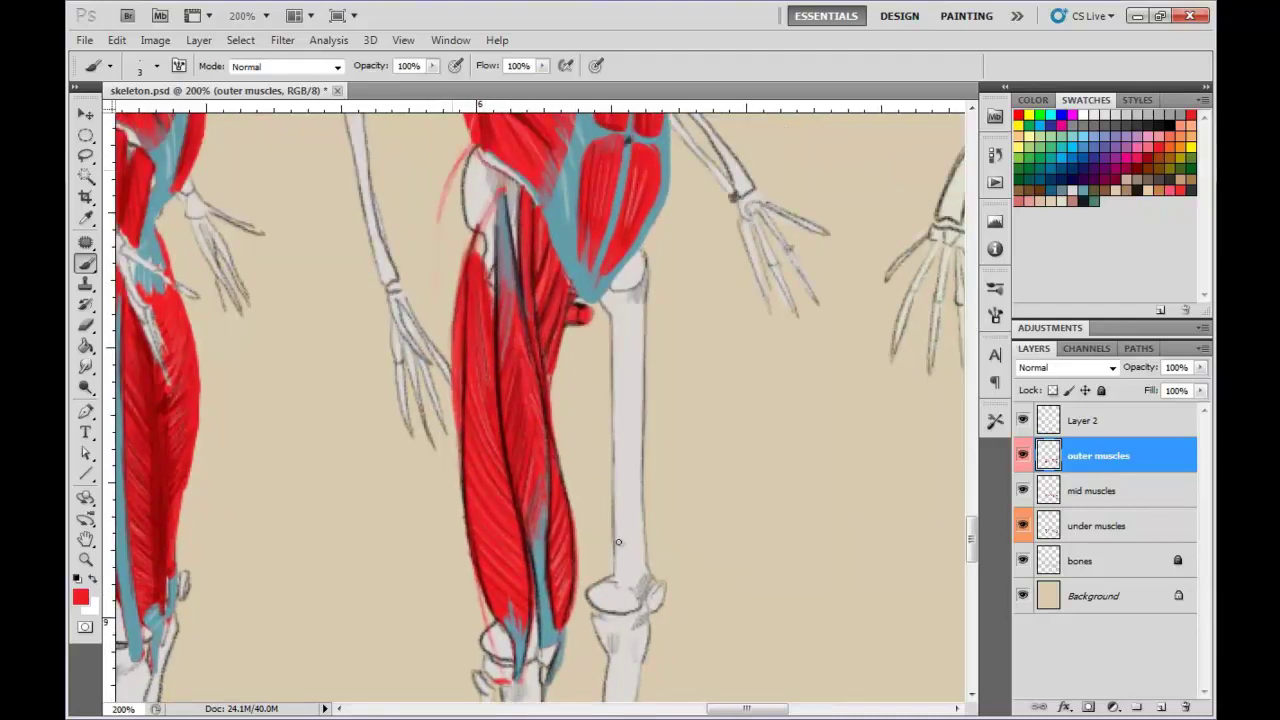
left_click_drag(441, 222, 438, 392)
left_click_drag(437, 322, 471, 584)
left_click_drag(461, 536, 483, 632)
- Paint a blue tendon band with a 5 px brush along the outer thigh, from the knee up to mid-thigh and above
left_click(1083, 190)
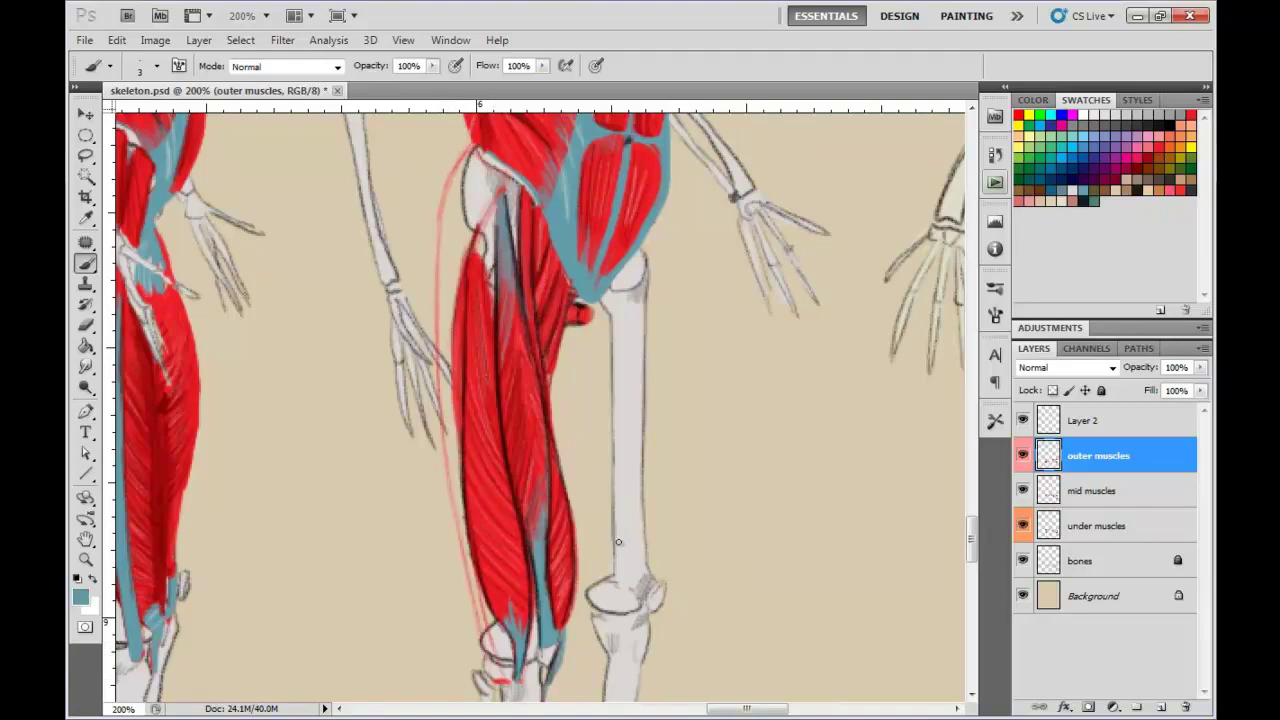
right_click(618, 542)
left_click(809, 583)
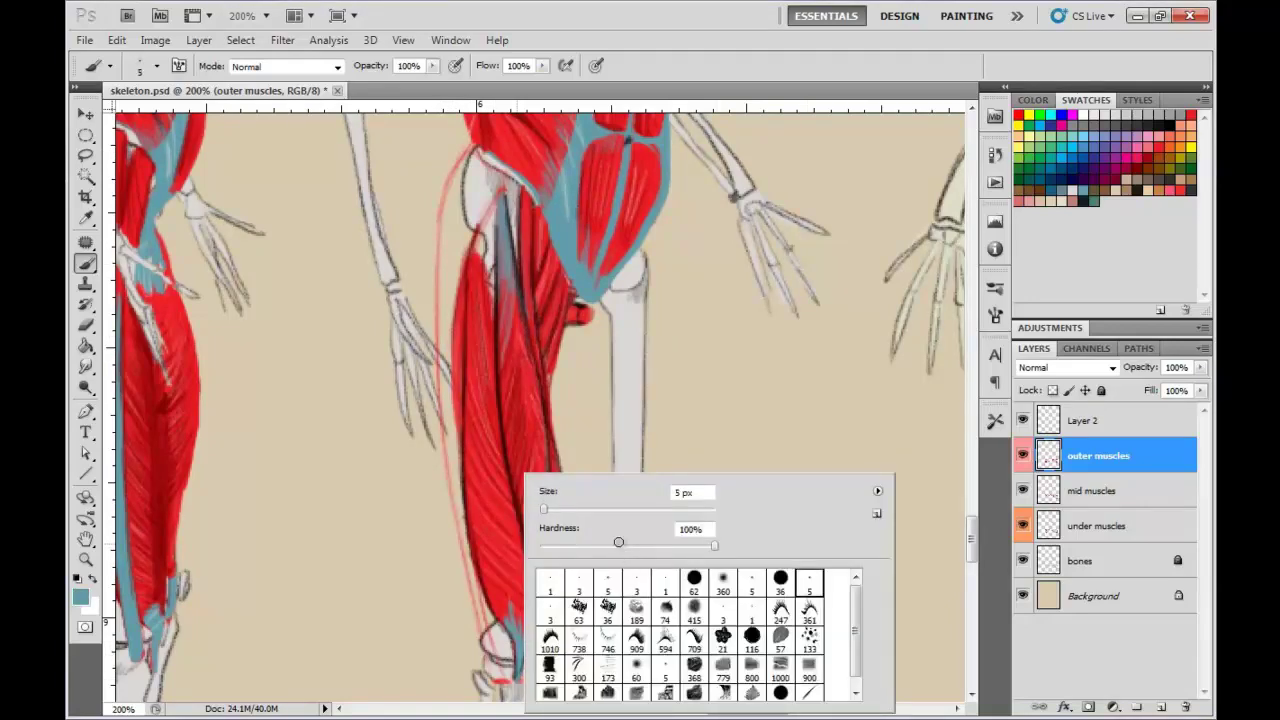
left_click_drag(484, 632, 499, 678)
left_click_drag(475, 600, 487, 632)
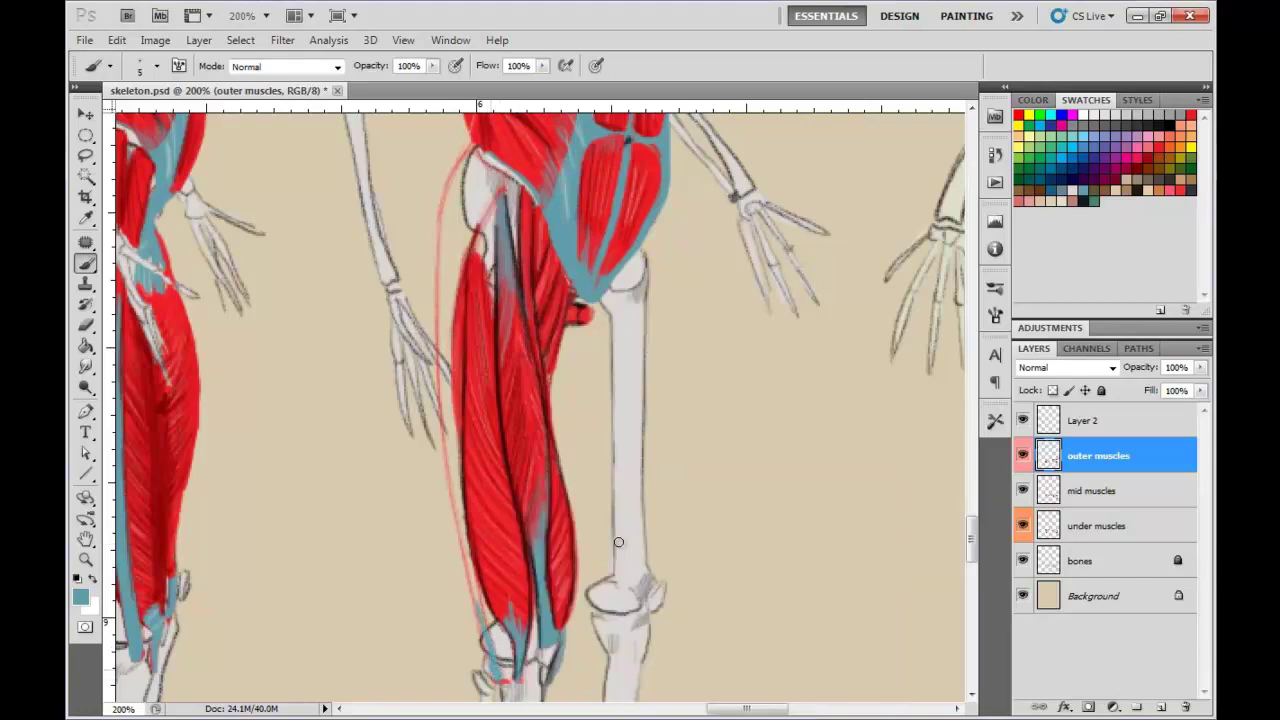
left_click_drag(462, 534, 479, 608)
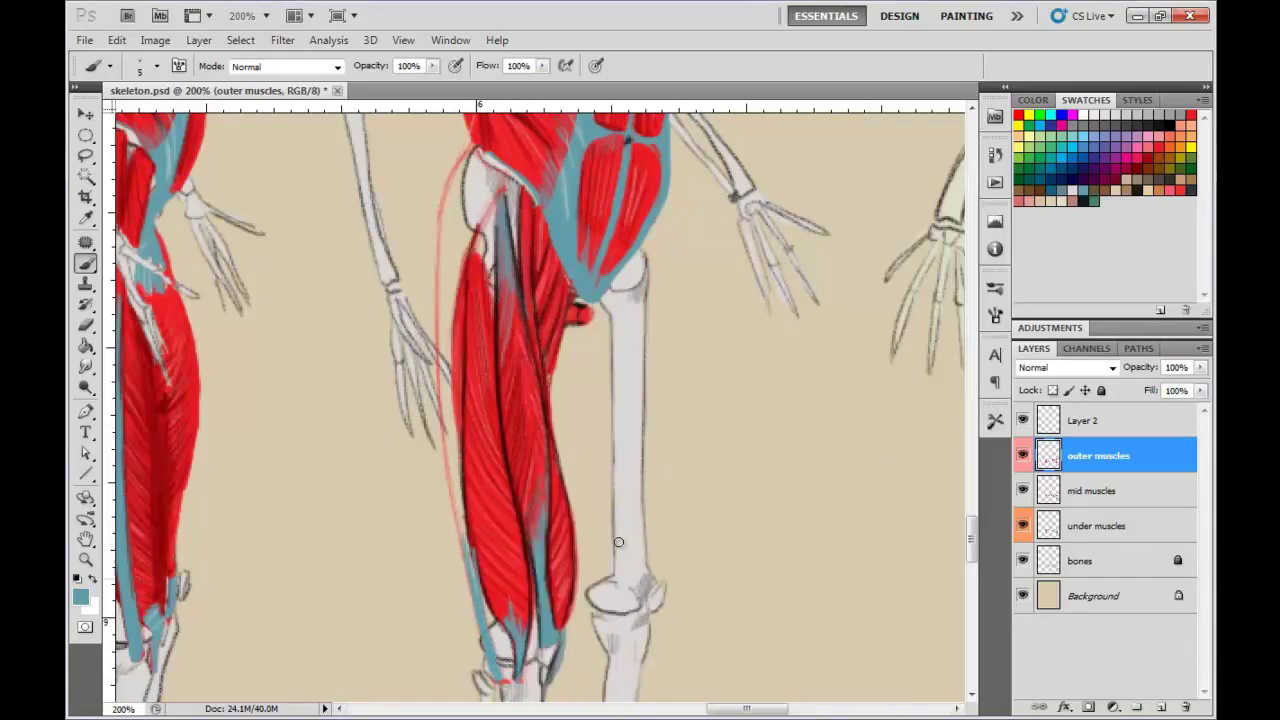
left_click_drag(458, 452, 472, 576)
left_click_drag(455, 416, 464, 506)
left_click_drag(452, 362, 463, 556)
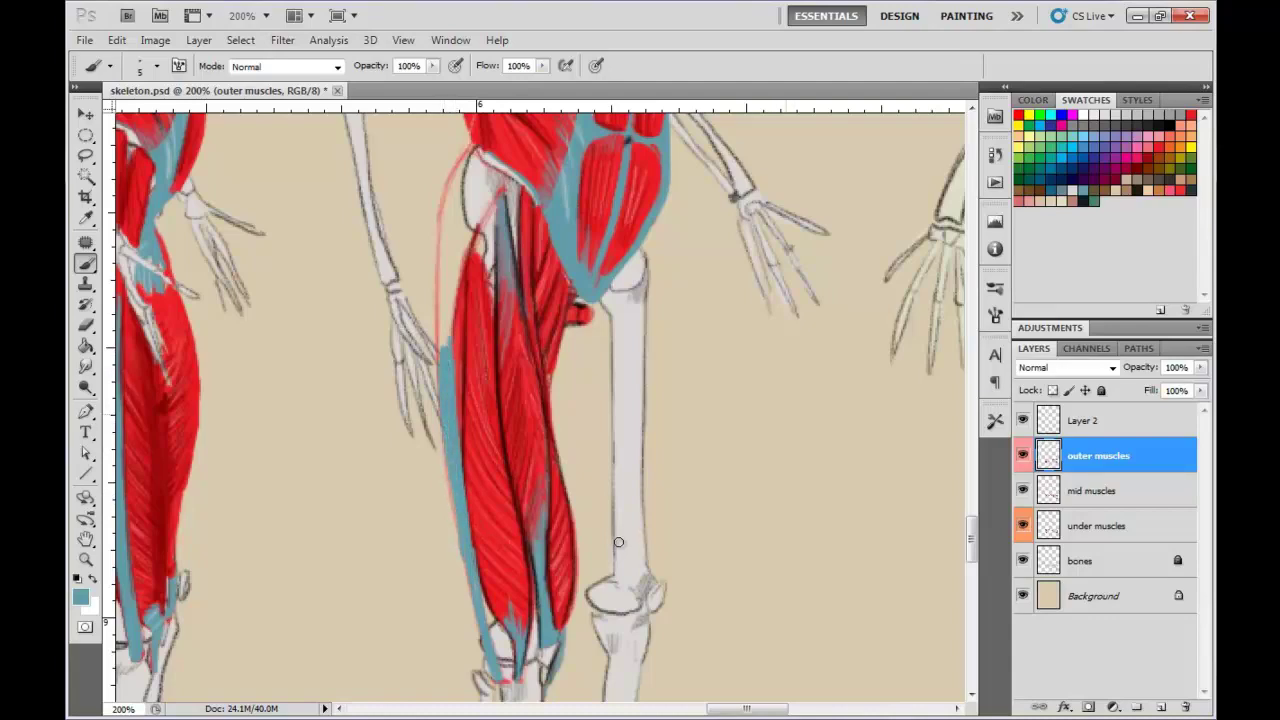
- Sketch a blue faceted box diagram with a Y-shaped centre in the empty area beside the legs
left_click(743, 358)
mouse_move(744, 358)
left_mouse_down()
mouse_move(804, 417)
mouse_move(826, 318)
left_mouse_up()
left_click_drag(796, 418, 848, 376)
left_click_drag(828, 320, 850, 370)
left_click_drag(797, 418, 800, 544)
left_click_drag(849, 362, 801, 540)
mouse_move(744, 362)
left_mouse_down()
mouse_move(750, 496)
mouse_move(801, 545)
left_mouse_up()
left_click(751, 494)
mouse_move(780, 374)
left_mouse_down()
mouse_move(743, 446)
mouse_move(798, 510)
left_mouse_up()
left_click_drag(844, 366, 838, 514)
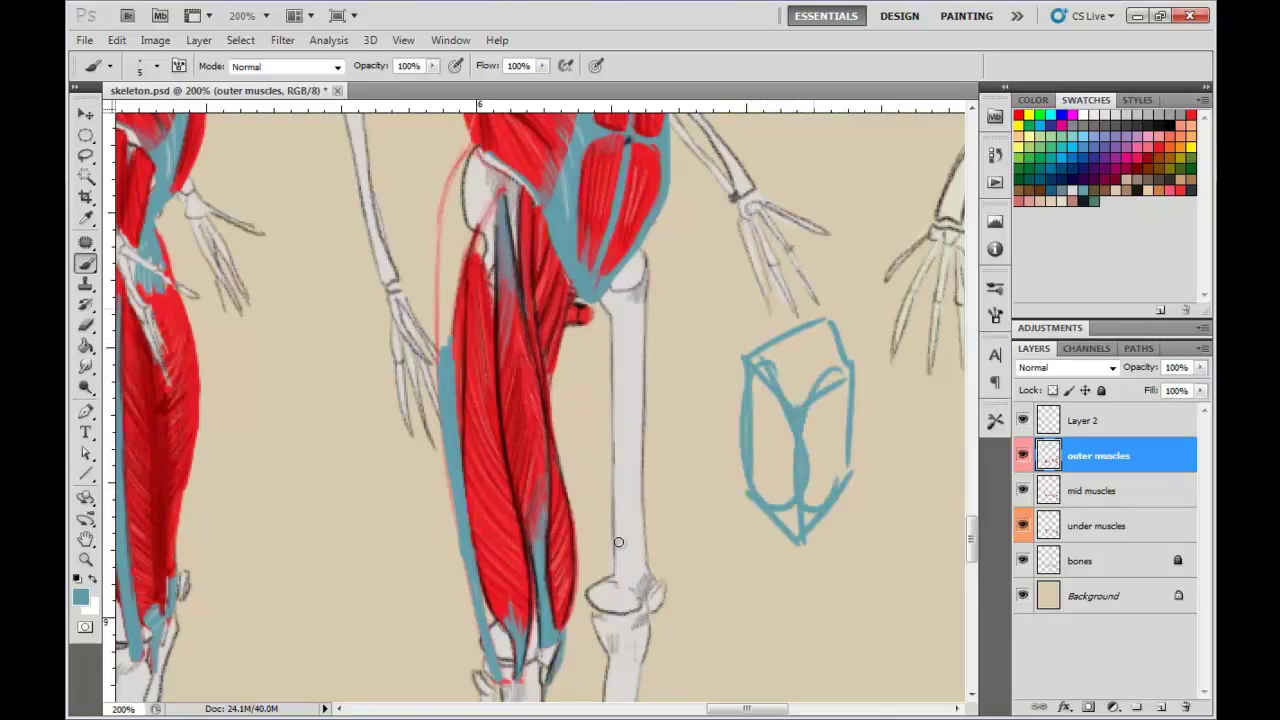
- Undo all strokes of the faceted box diagram
key("ctrl+alt+z")
key("ctrl+alt+z")
key("ctrl+alt+z")
key("ctrl+alt+z")
key("ctrl+alt+z")
key("ctrl+alt+z")
key("ctrl+alt+z")
key("ctrl+alt+z")
key("ctrl+alt+z")
key("ctrl+alt+z")
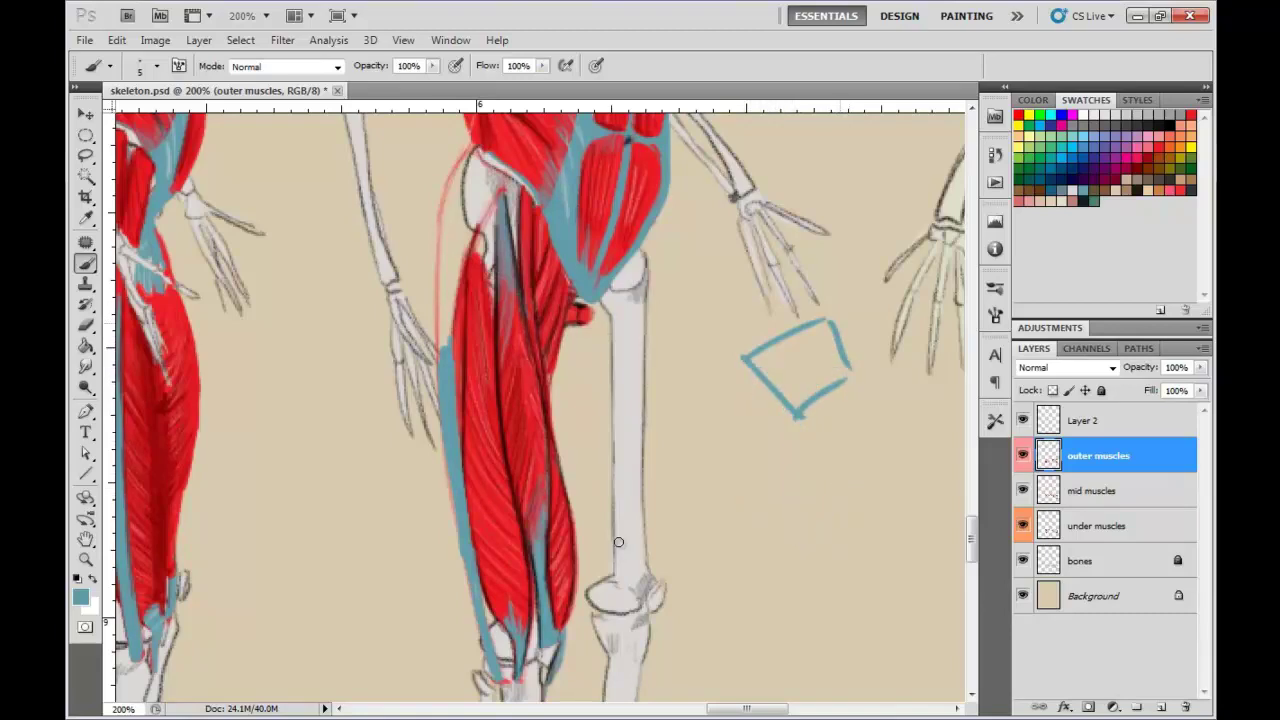
key("ctrl+alt+z")
key("ctrl+alt+z")
key("ctrl+alt+z")
key("ctrl+alt+z")
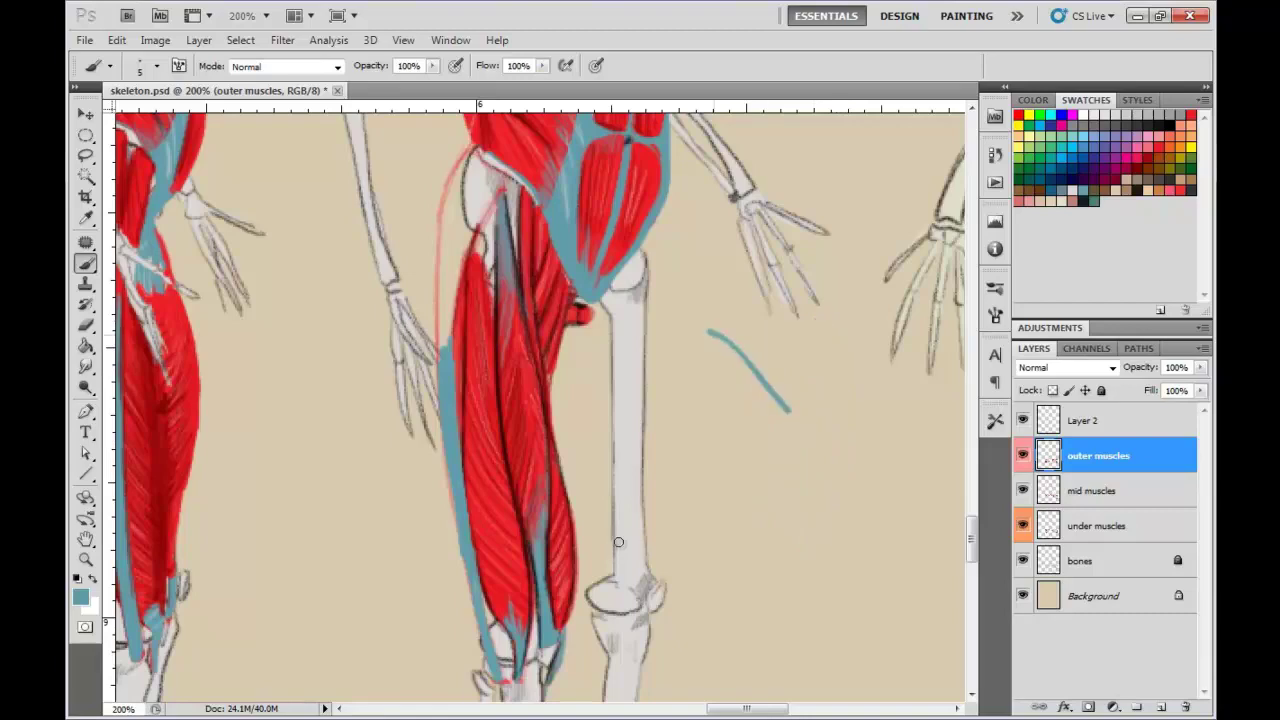
- Sketch a second angular blue diagram in the empty area beside the legs and undo its strokes
left_click_drag(706, 326, 707, 492)
left_click_drag(797, 425, 790, 552)
mouse_move(800, 422)
left_mouse_down()
mouse_move(839, 393)
mouse_move(836, 520)
left_mouse_up()
left_click_drag(765, 318, 843, 390)
key("ctrl+alt+z")
key("ctrl+alt+z")
key("ctrl+alt+z")
key("ctrl+alt+z")
key("ctrl+alt+z")
key("ctrl+alt+z")
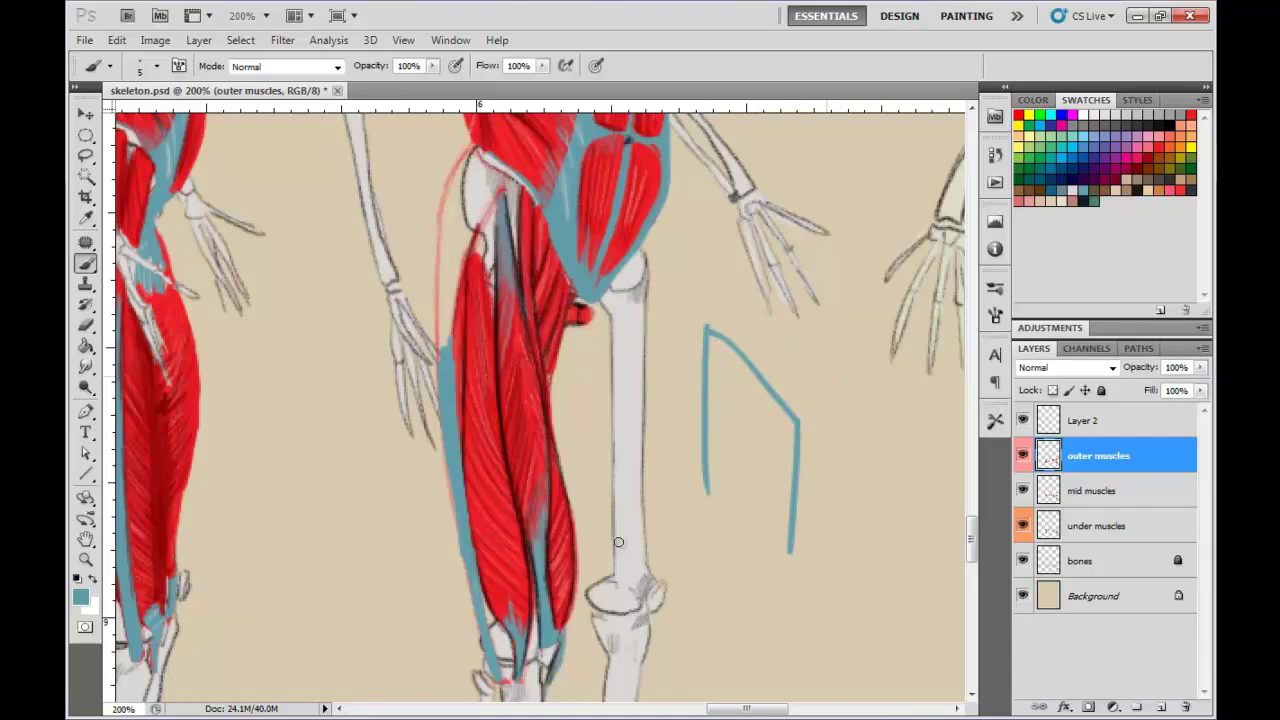
key("ctrl+alt+z")
key("ctrl+alt+z")
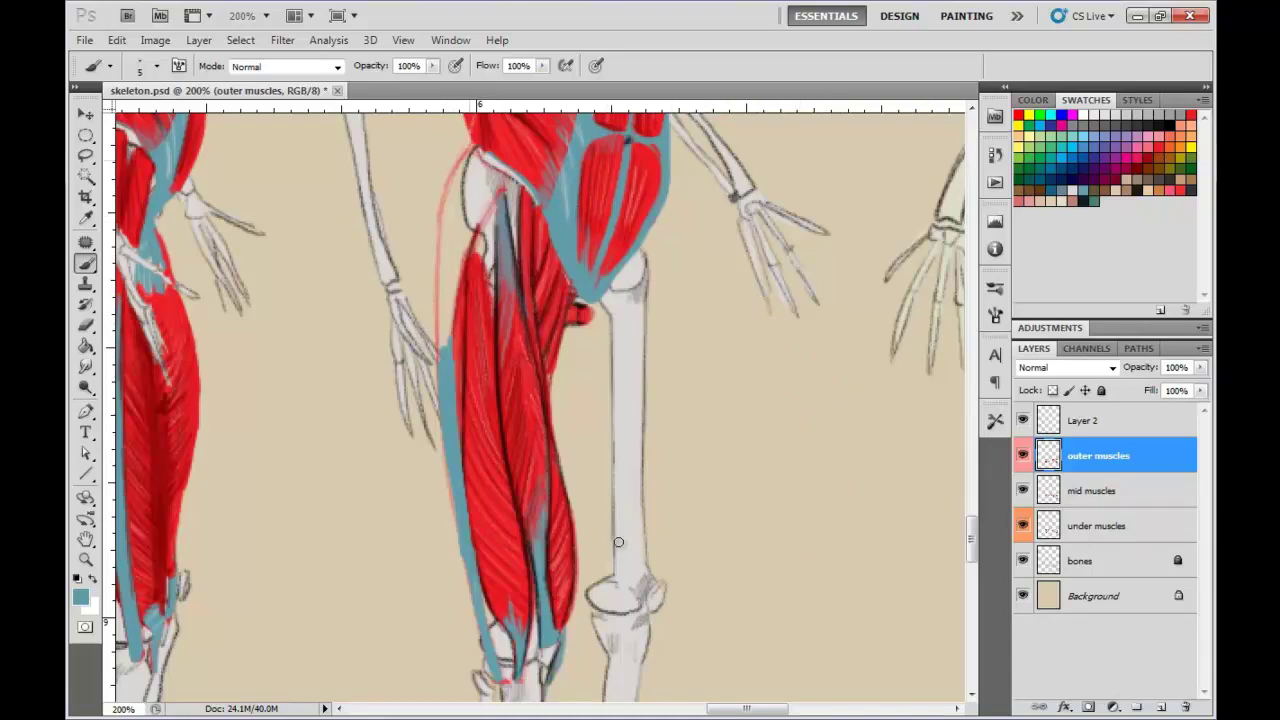
- Paint a thin blue tendon line from the pelvic crest along the outer hip to the thigh band
key("ctrl+shift+z")
key("ctrl+shift+z")
key("ctrl+shift+z")
key("ctrl+shift+z")
key("ctrl+shift+z")
key("ctrl+shift+z")
key("ctrl+shift+z")
key("ctrl+shift+z")
key("ctrl+shift+z")
key("ctrl+shift+z")
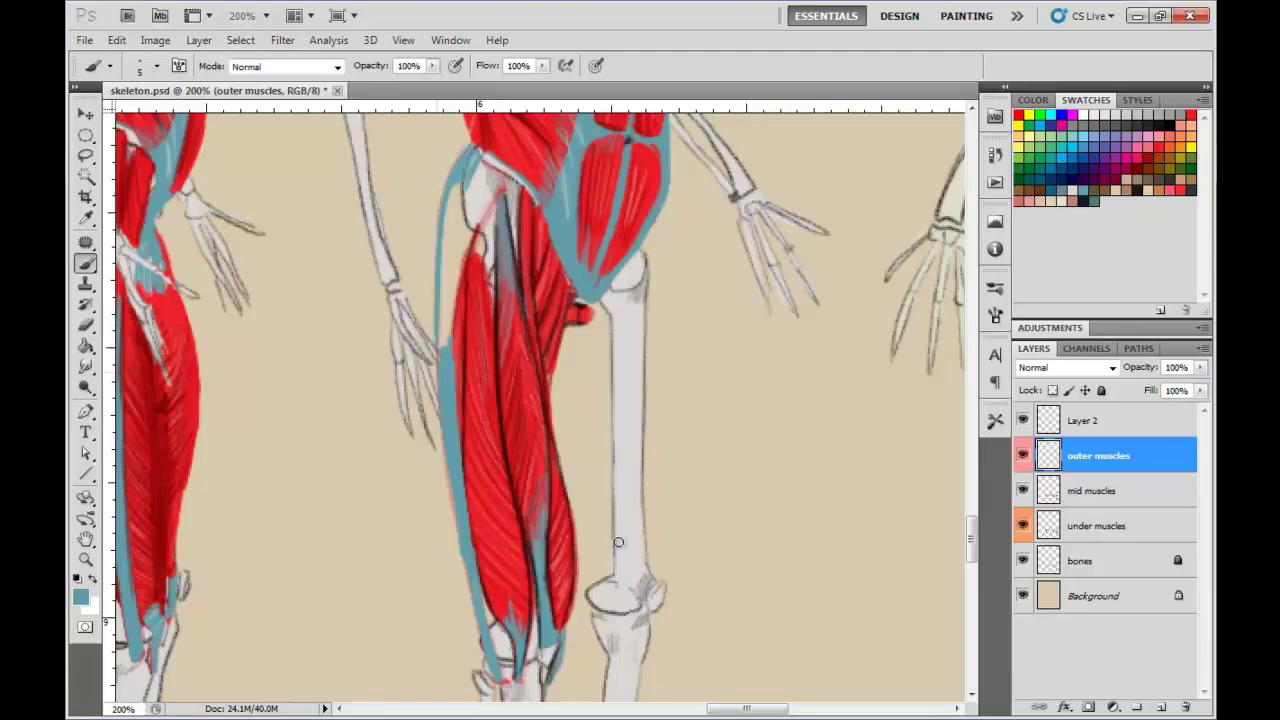
- Sample the muscle red and paint the inner edge of the outer hip muscle, curving from the pelvis to the thigh
left_click(478, 266, "alt")
left_click_drag(499, 197, 480, 223)
key("ctrl+shift+z")
key("ctrl+shift+z")
key("ctrl+shift+z")
key("ctrl+shift+z")
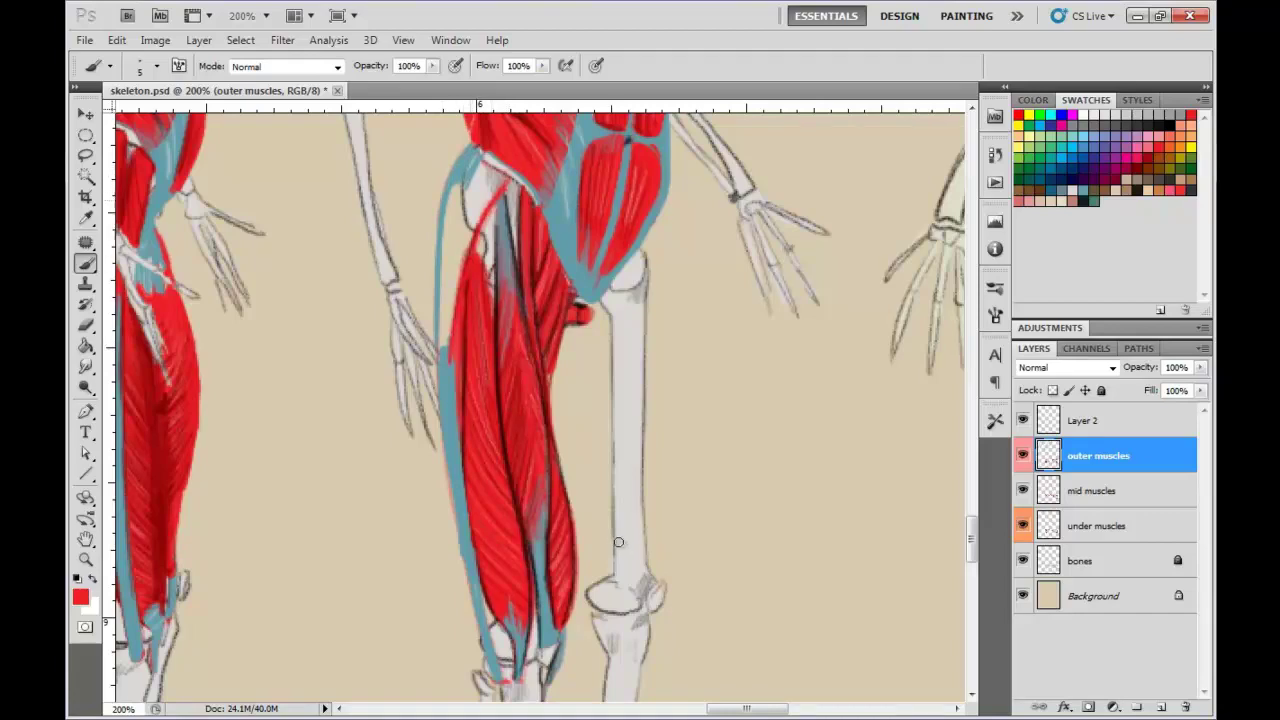
- Sketch a large red loop around the whole thigh and undo it
key("ctrl+shift+z")
key("ctrl+shift+z")
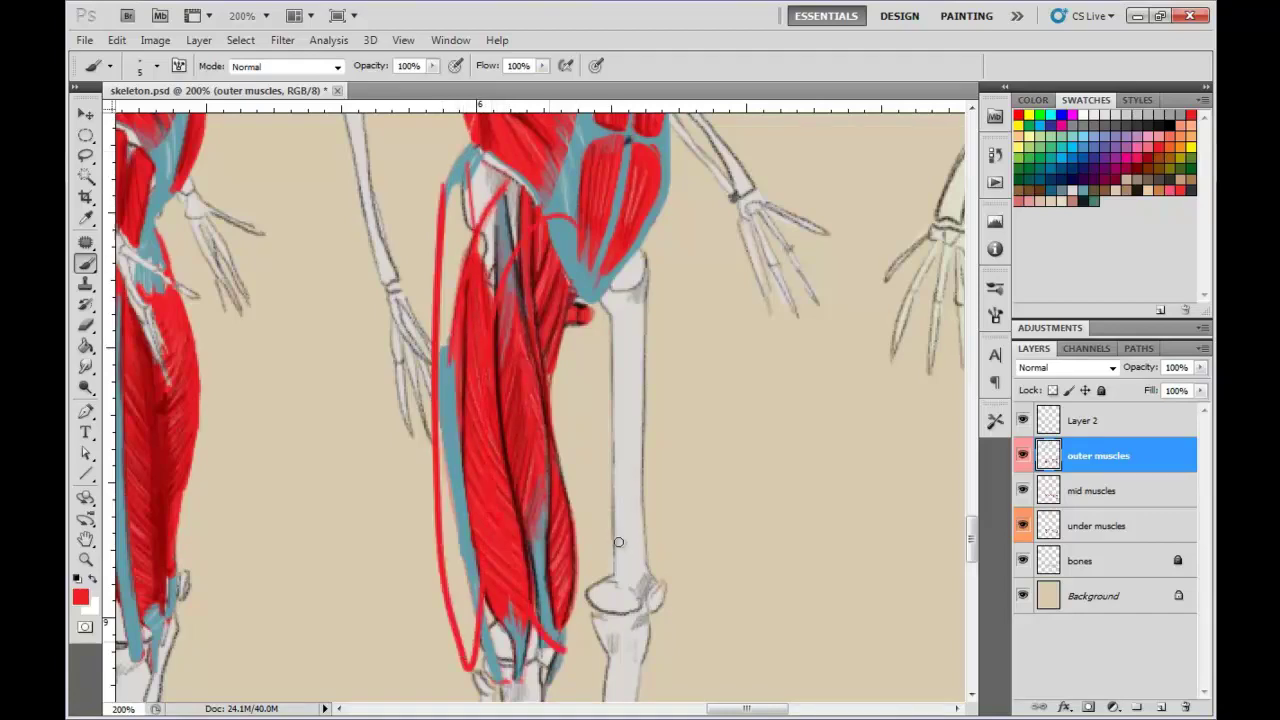
key("ctrl+shift+z")
key("ctrl+alt+z")
key("ctrl+alt+z")
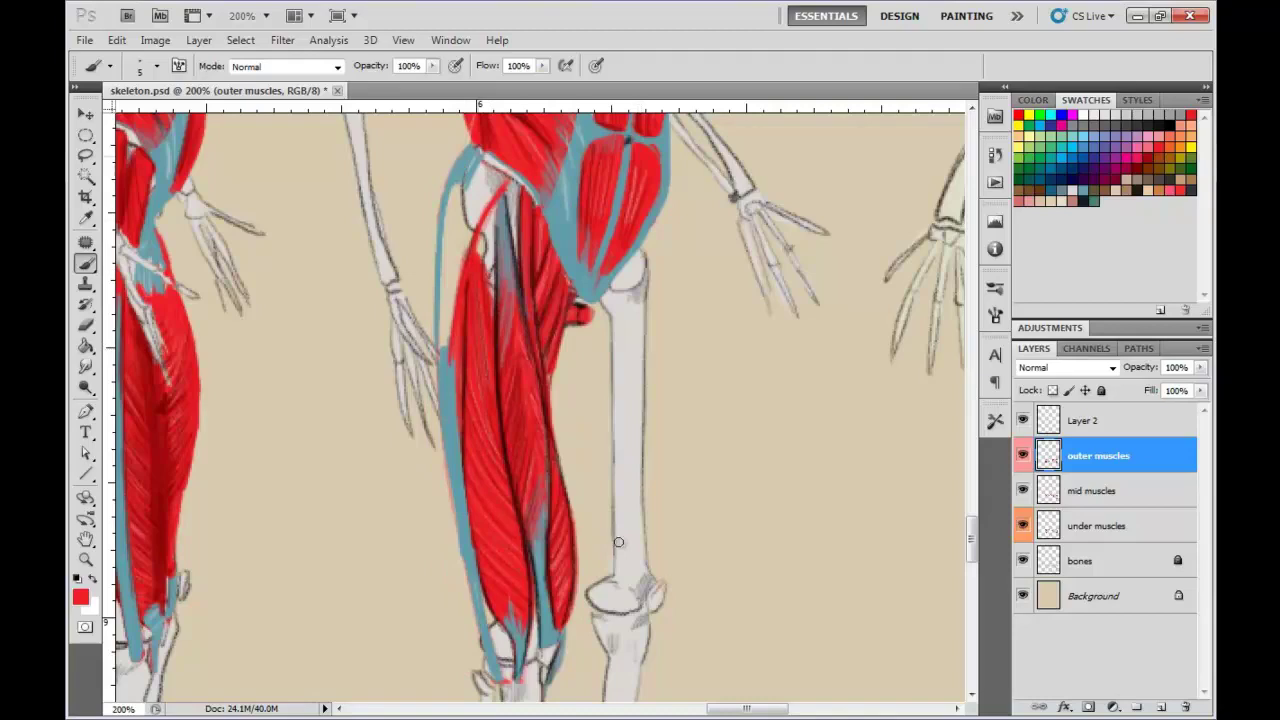
- Fill the upper part of the outer hip muscle with red, starting just below the pelvic crest
key("ctrl+shift+z")
key("ctrl+shift+z")
key("ctrl+shift+z")
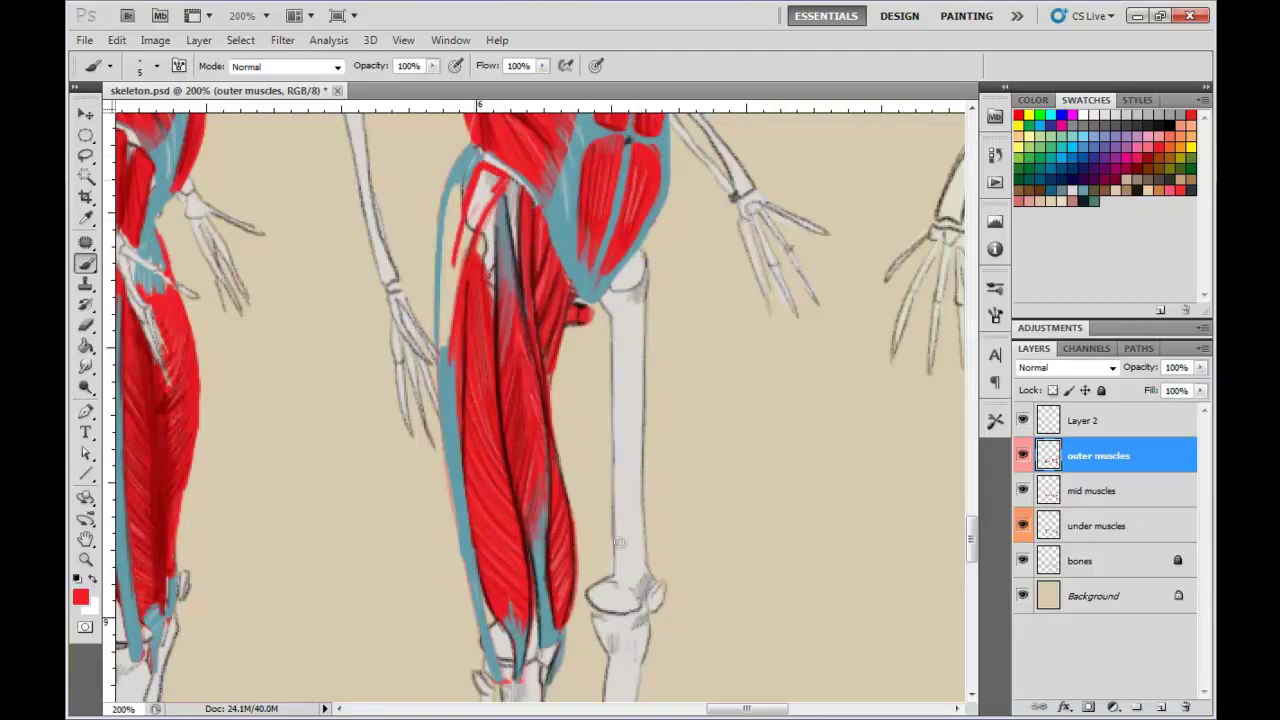
key("ctrl+shift+z")
key("ctrl+shift+z")
key("ctrl+shift+z")
key("ctrl+shift+z")
key("ctrl+shift+z")
key("ctrl+shift+z")
key("ctrl+shift+z")
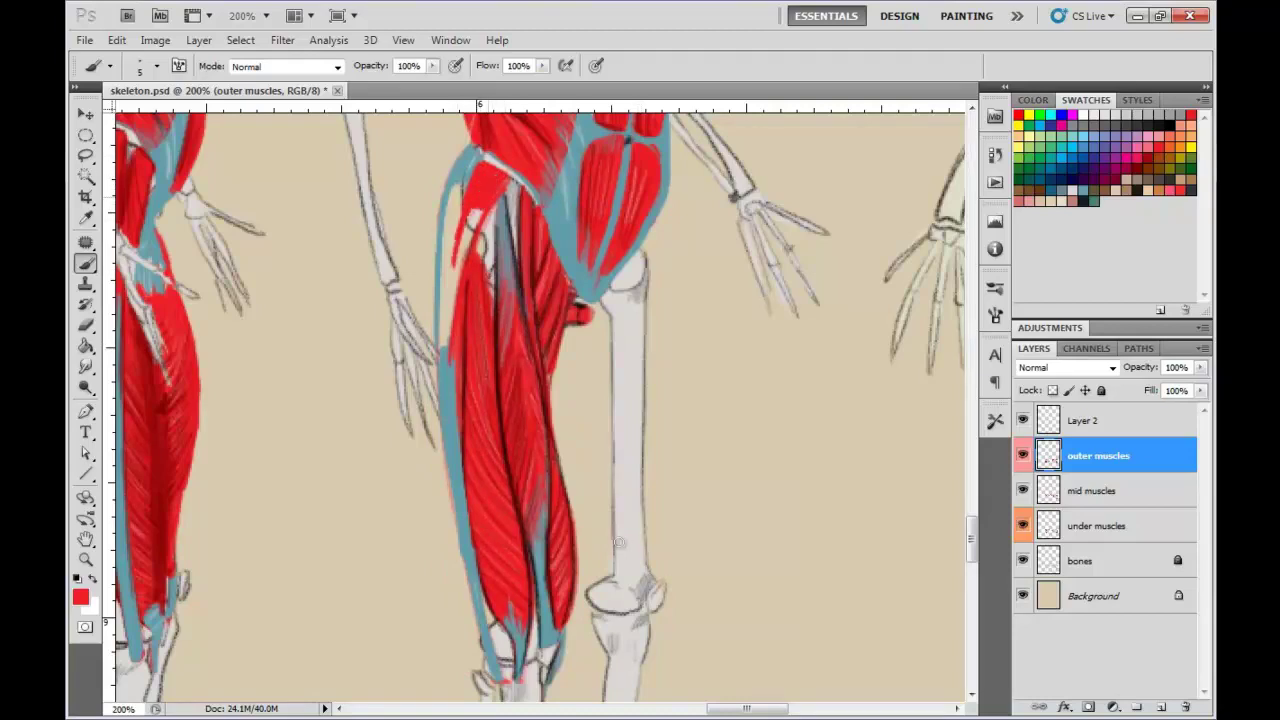
- Extend the red fill down the outer hip muscle until it meets the blue tendon band on the thigh
key("ctrl+shift+z")
key("ctrl+shift+z")
key("ctrl+shift+z")
key("ctrl+shift+z")
key("ctrl+shift+z")
key("ctrl+shift+z")
key("ctrl+shift+z")
key("ctrl+shift+z")
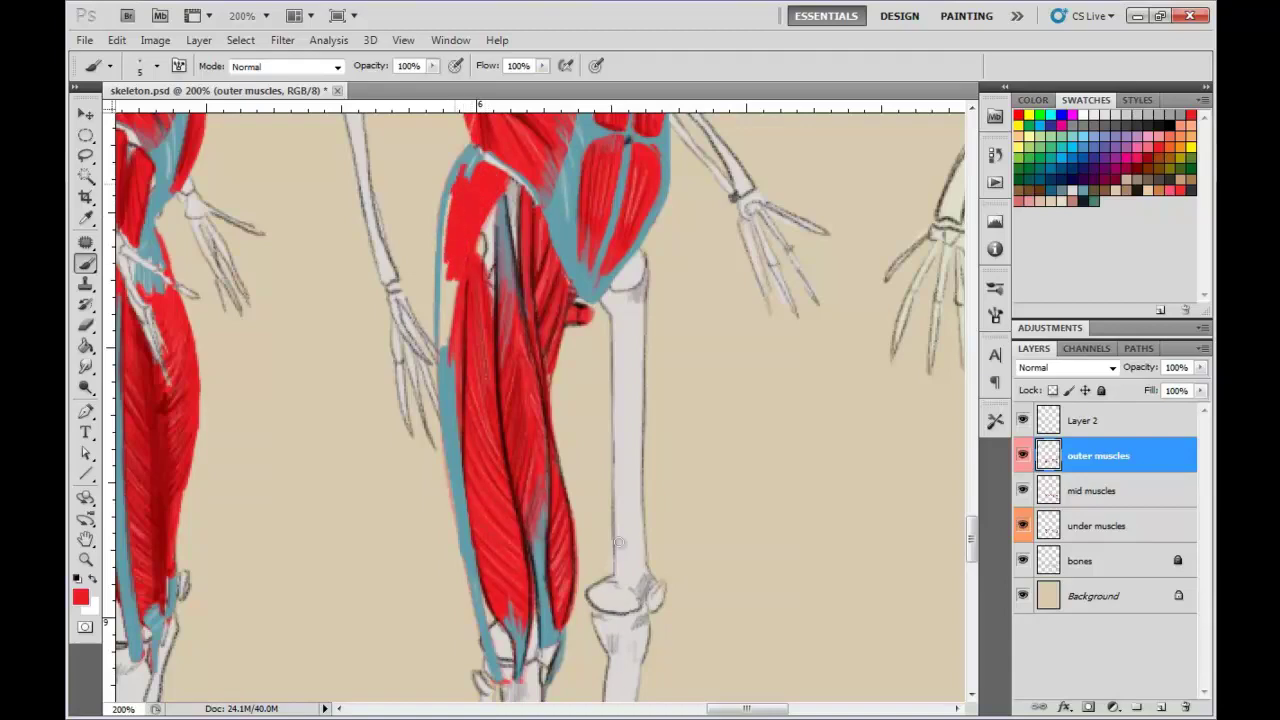
key("ctrl+shift+z")
key("ctrl+shift+z")
key("ctrl+shift+z")
key("ctrl+shift+z")
key("ctrl+shift+z")
key("ctrl+shift+z")
key("ctrl+shift+z")
key("ctrl+shift+z")
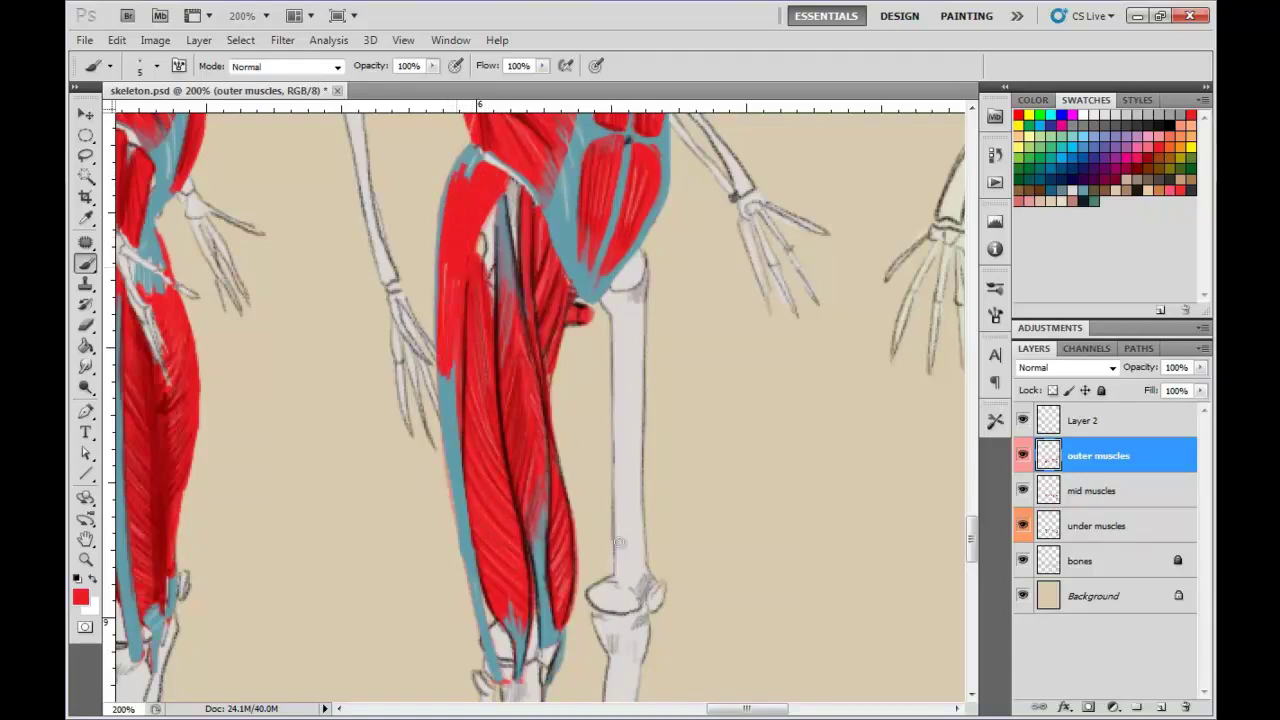
- Outline the outer hip muscle and its tendon band in black with a 3 px brush, down to the knee
right_click(619, 541)
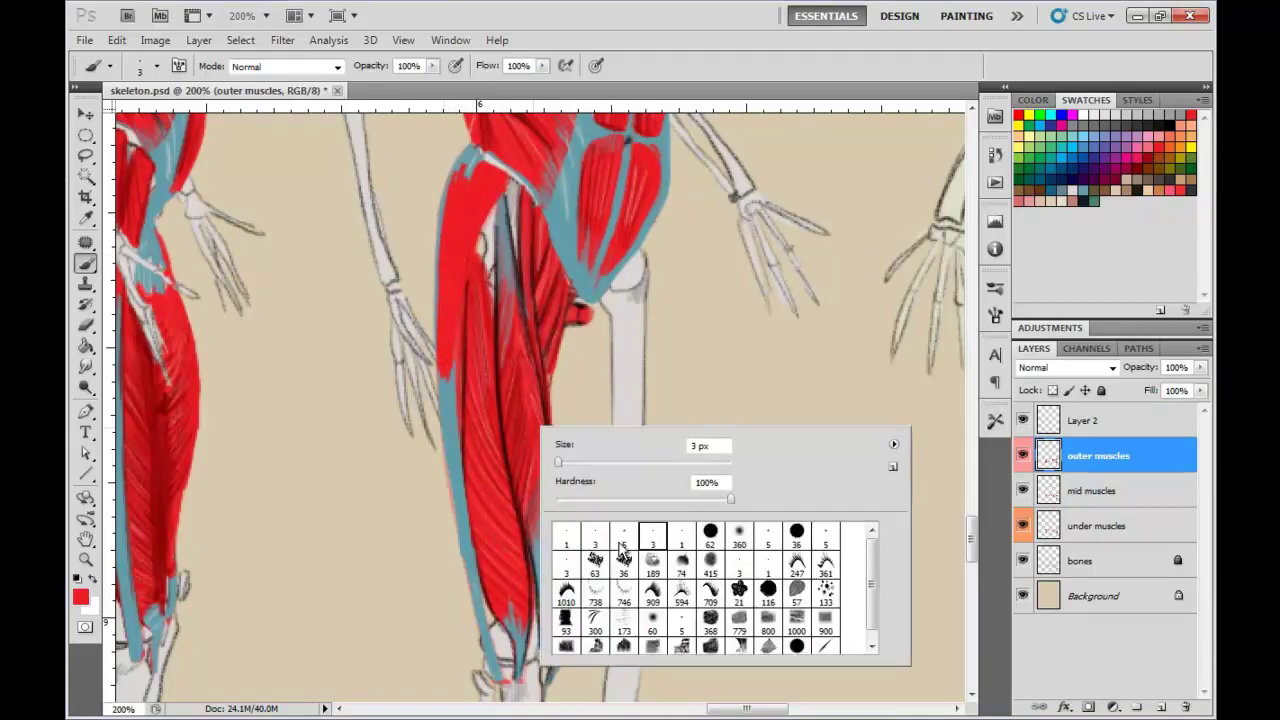
left_click(652, 537)
key("Return")
key("d")
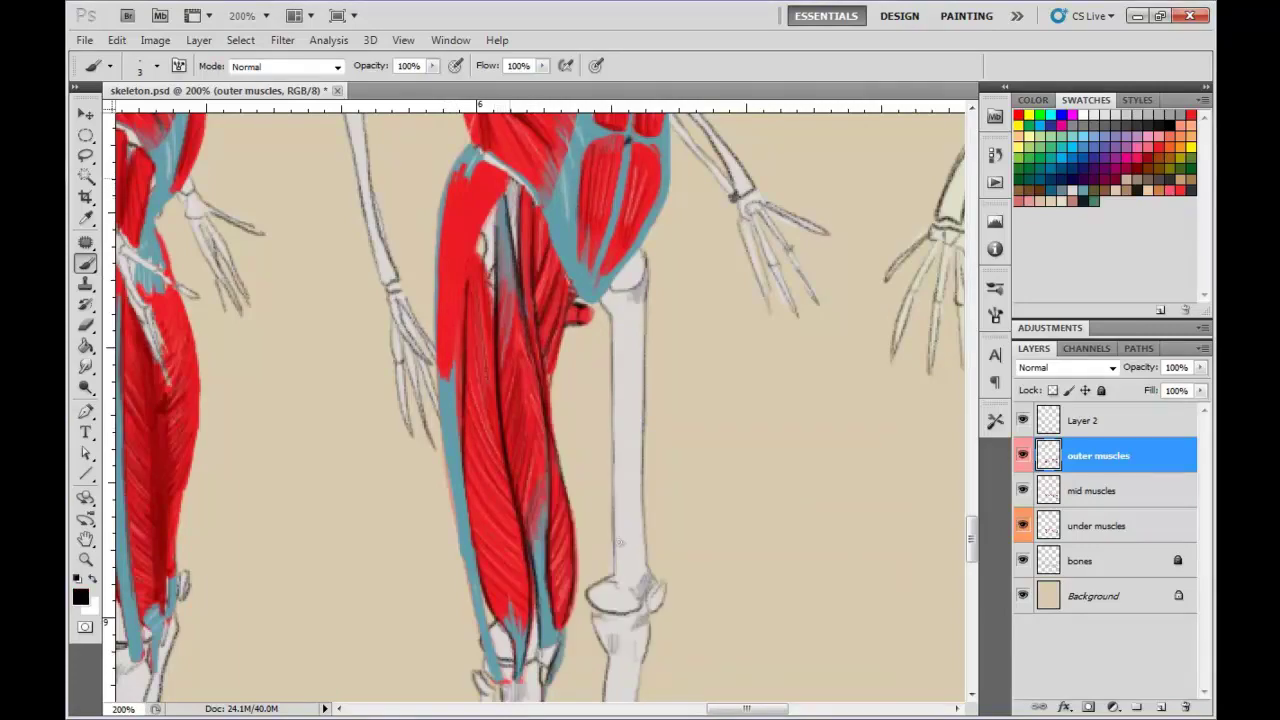
mouse_move(511, 180)
left_mouse_down()
mouse_move(469, 289)
mouse_move(460, 456)
left_mouse_up()
mouse_move(464, 154)
left_mouse_down()
mouse_move(436, 232)
mouse_move(435, 310)
mouse_move(466, 574)
left_mouse_up()
left_click_drag(446, 488, 485, 639)
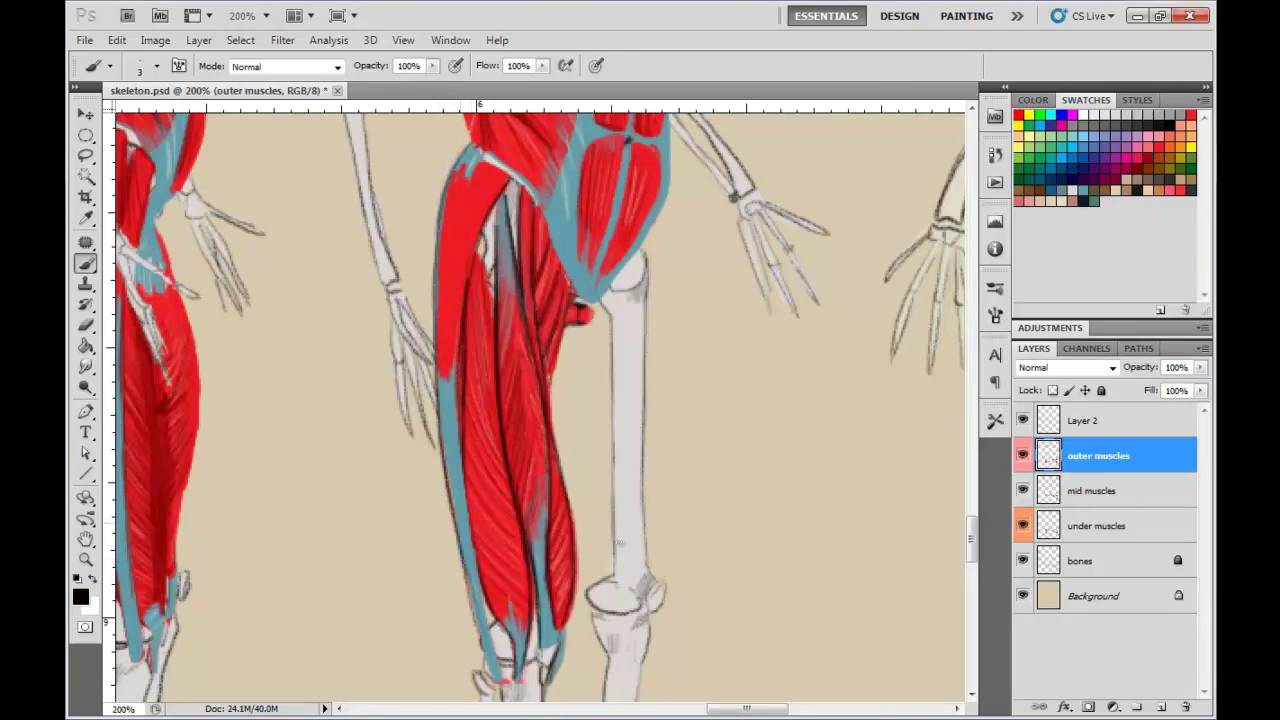
- Paint small red muscle strokes on the outer side of the knee and on the inner side just below it
scroll(618, 542, "down", 3)
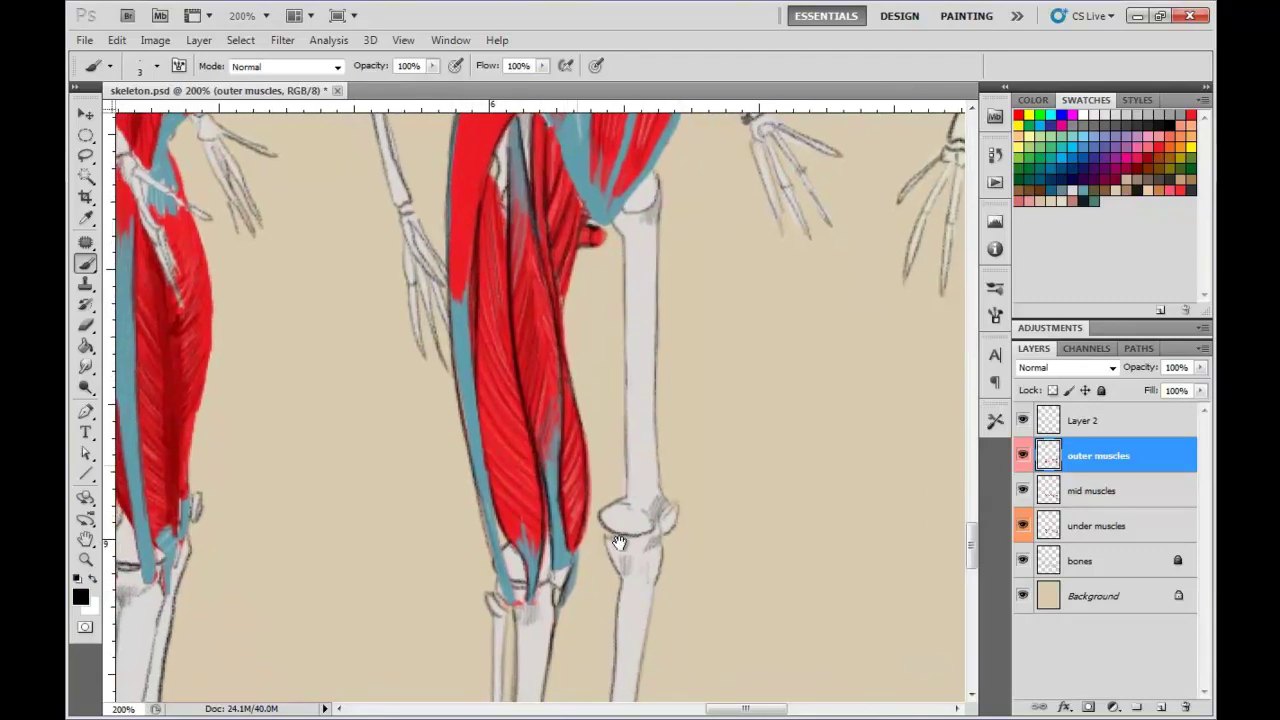
right_click(618, 542)
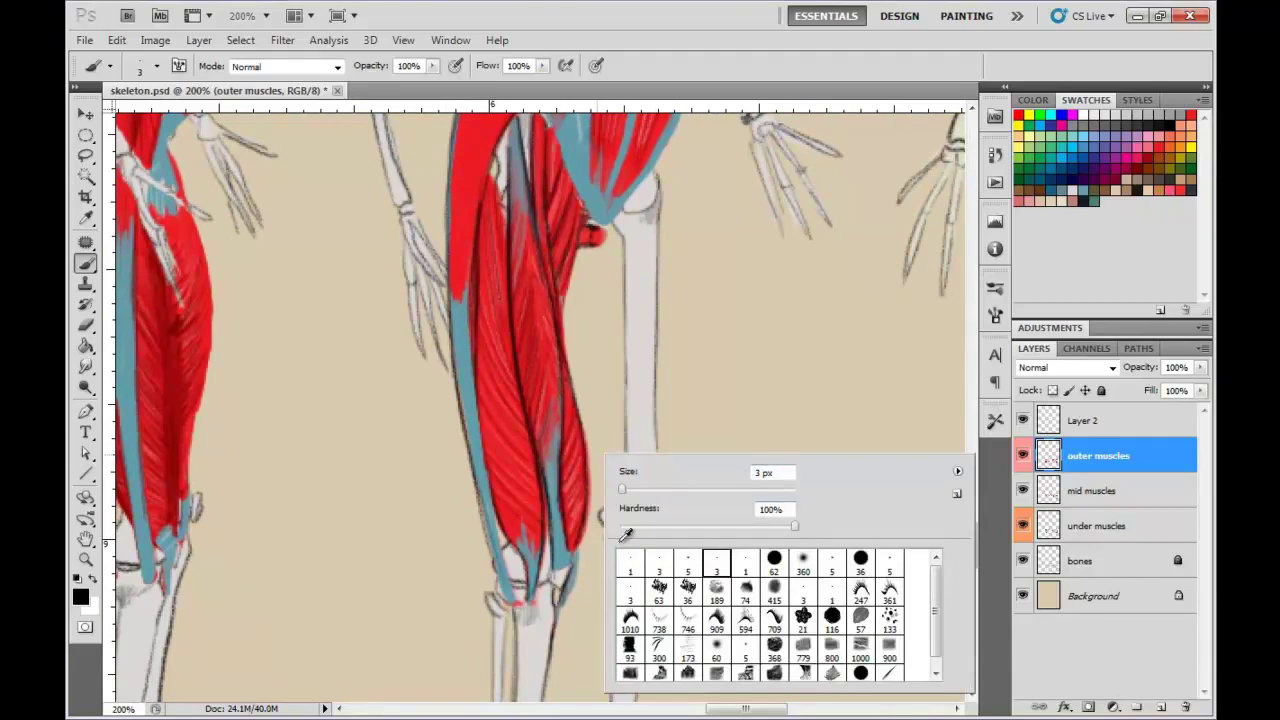
key("x")
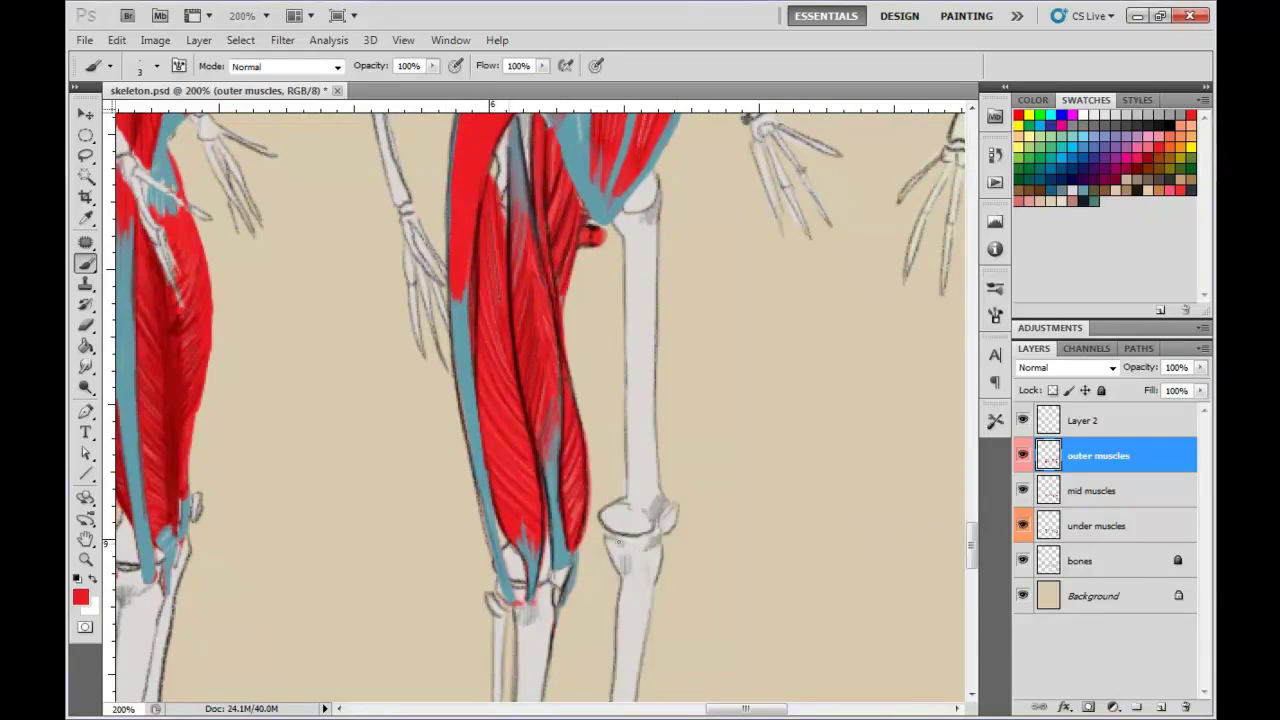
mouse_move(508, 560)
left_mouse_down()
mouse_move(500, 527)
mouse_move(491, 622)
mouse_move(490, 590)
left_mouse_up()
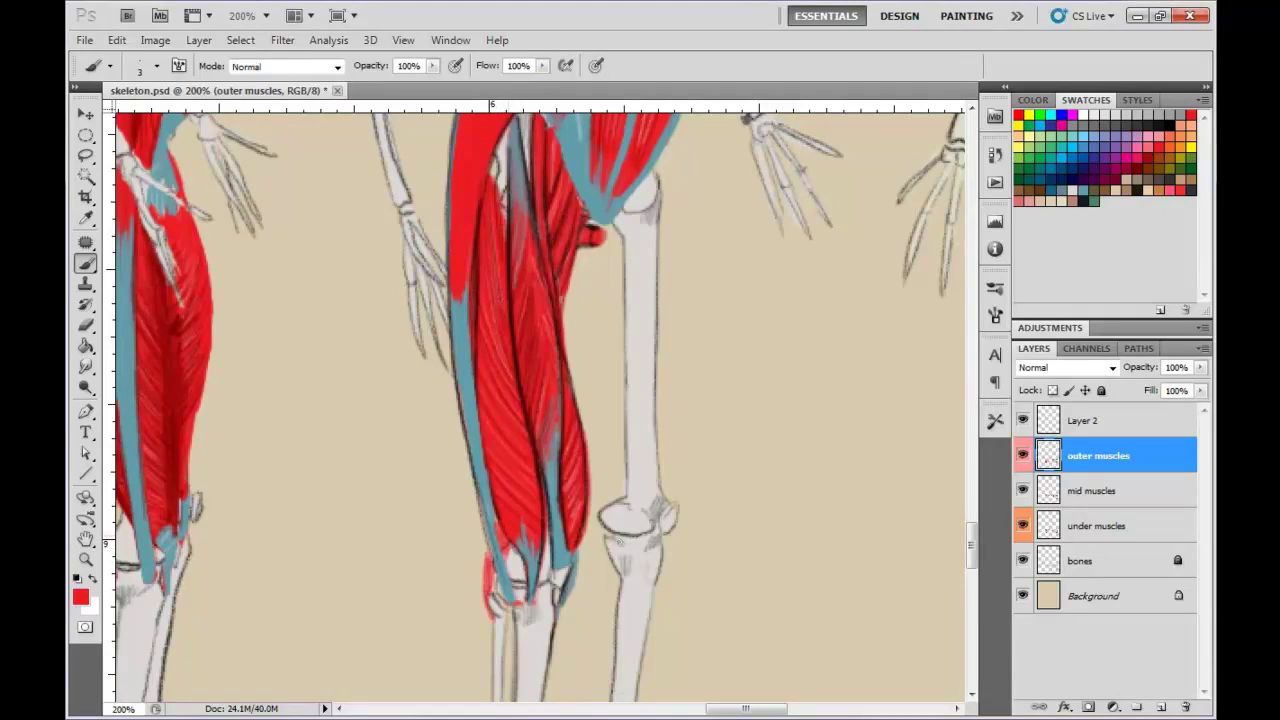
left_click_drag(568, 610, 560, 639)
left_click_drag(565, 602, 557, 640)
left_click_drag(569, 609, 562, 637)
- Paint a narrow red muscle bulge along the outside of the hip, behind the blue tendon line
scroll(619, 543, "up", 2)
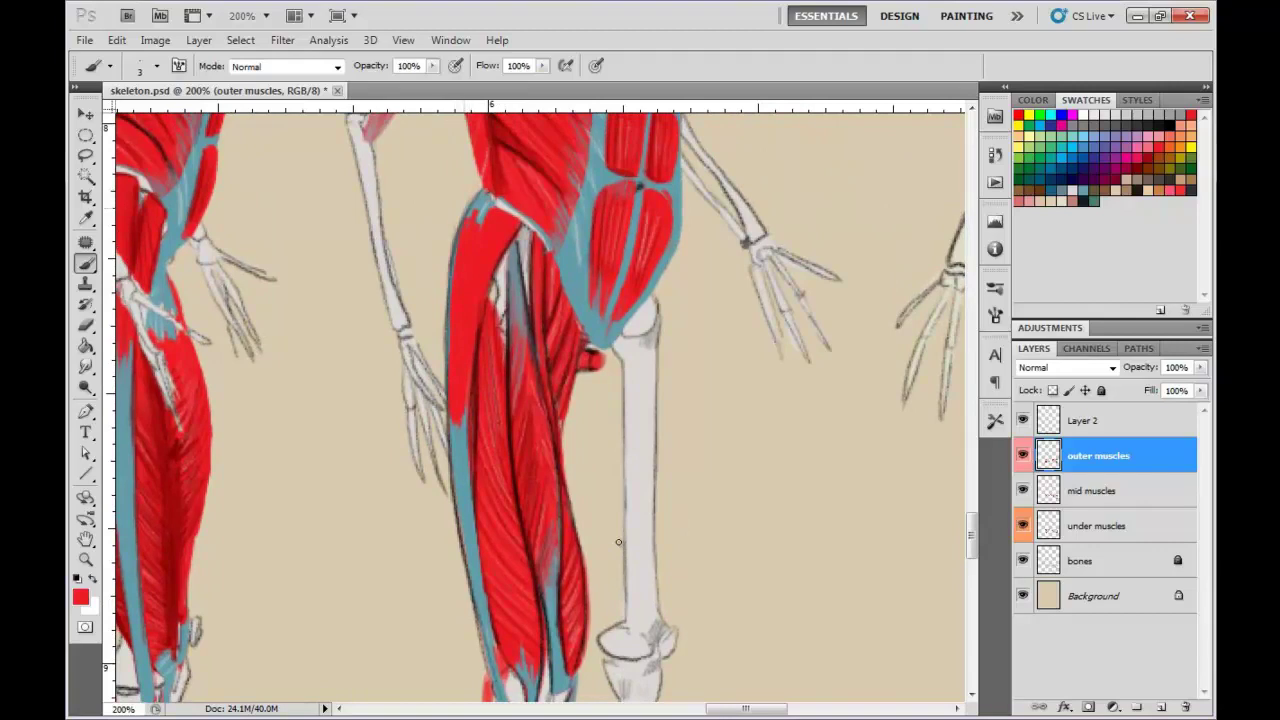
mouse_move(456, 212)
left_mouse_down()
mouse_move(442, 324)
mouse_move(441, 244)
mouse_move(440, 330)
mouse_move(443, 248)
mouse_move(444, 296)
left_mouse_up()
left_click_drag(448, 248, 440, 320)
left_click_drag(457, 217, 446, 318)
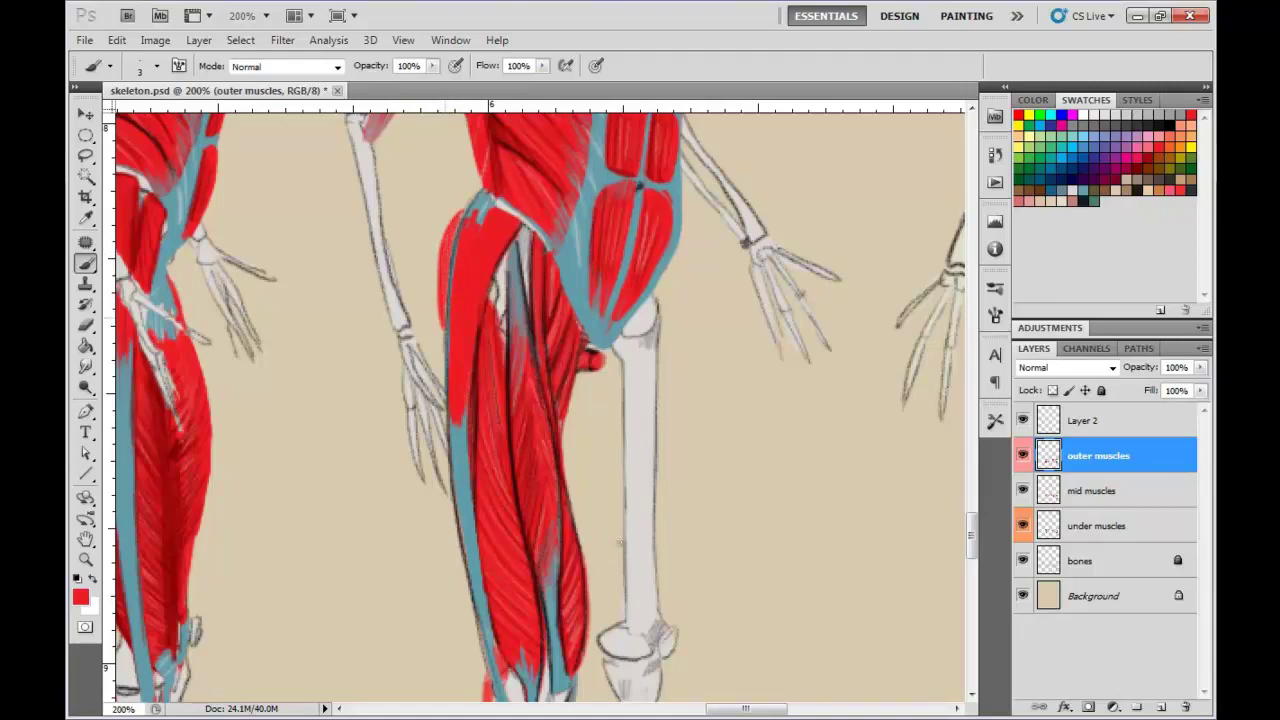
- Shade the outer hip muscle with lengthwise dark red strokes and pick up a light grey as the brush colour
left_click(619, 541, "alt")
left_click_drag(491, 205, 457, 410)
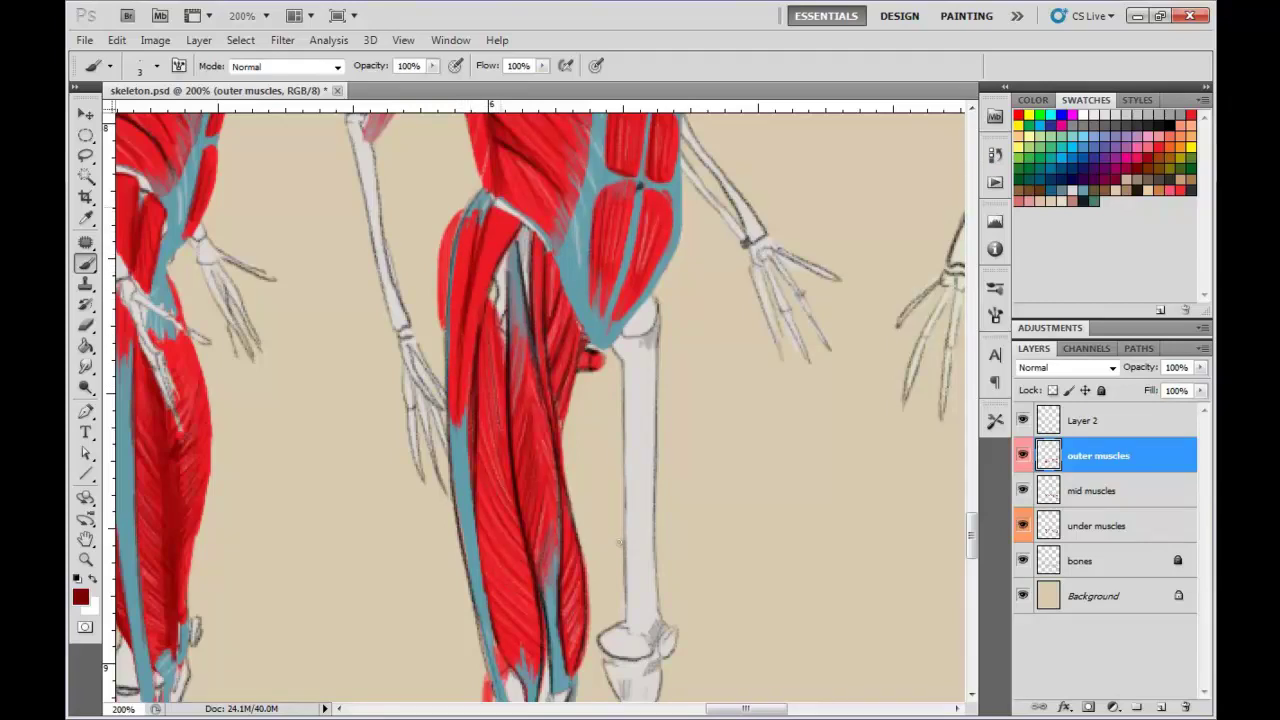
left_click_drag(500, 215, 472, 305)
left_click_drag(482, 255, 450, 368)
left_click(620, 542, "alt")
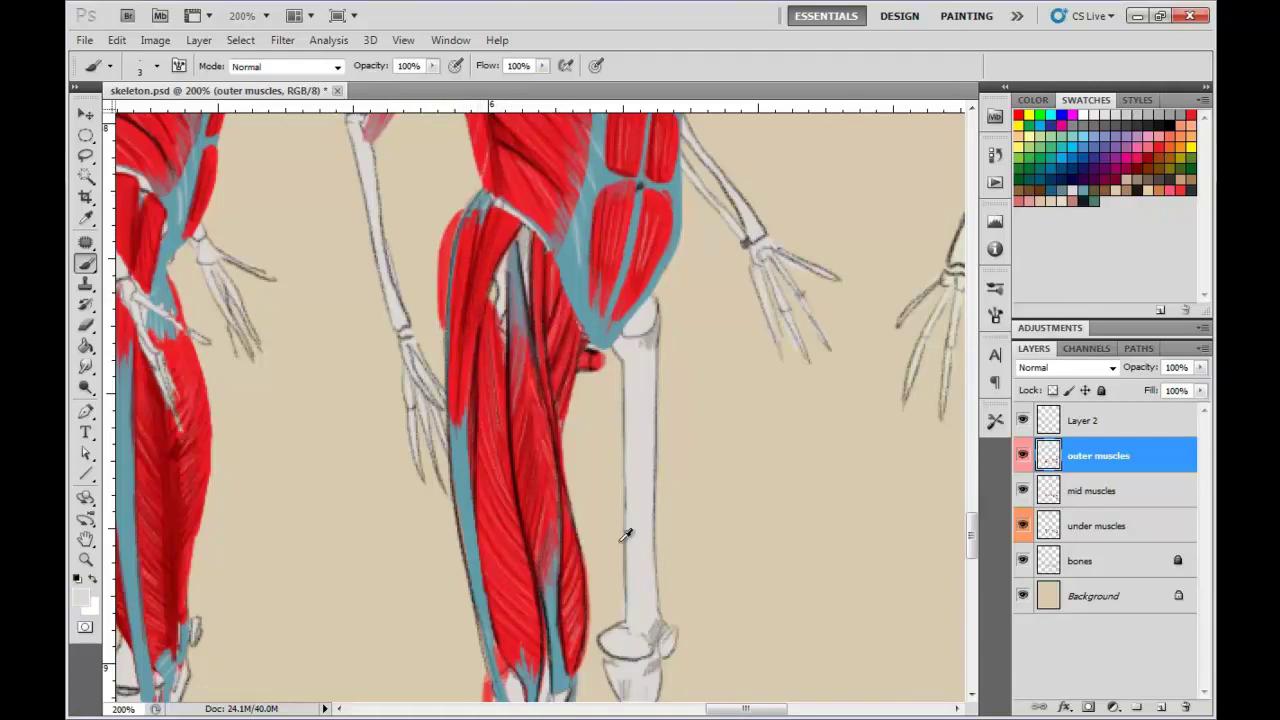
- Add light grey highlight strokes to the outer hip muscle bulge and outline it in black
left_click_drag(486, 236, 474, 310)
mouse_move(500, 226)
left_mouse_down()
mouse_move(477, 301)
mouse_move(458, 314)
left_mouse_up()
key("d")
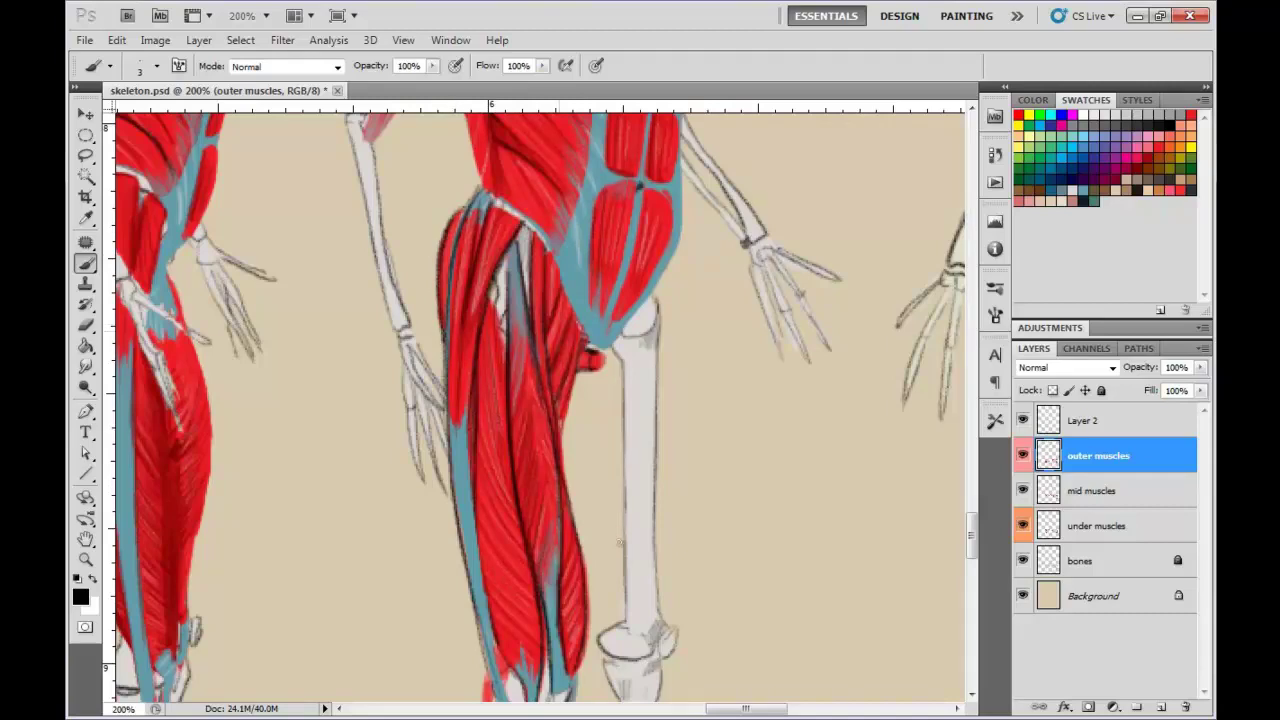
- Pick up light grey as the brush colour and select the 5 px hard brush for the back-view figures
left_click(620, 541, "alt")
scroll(620, 541, "down", 2)
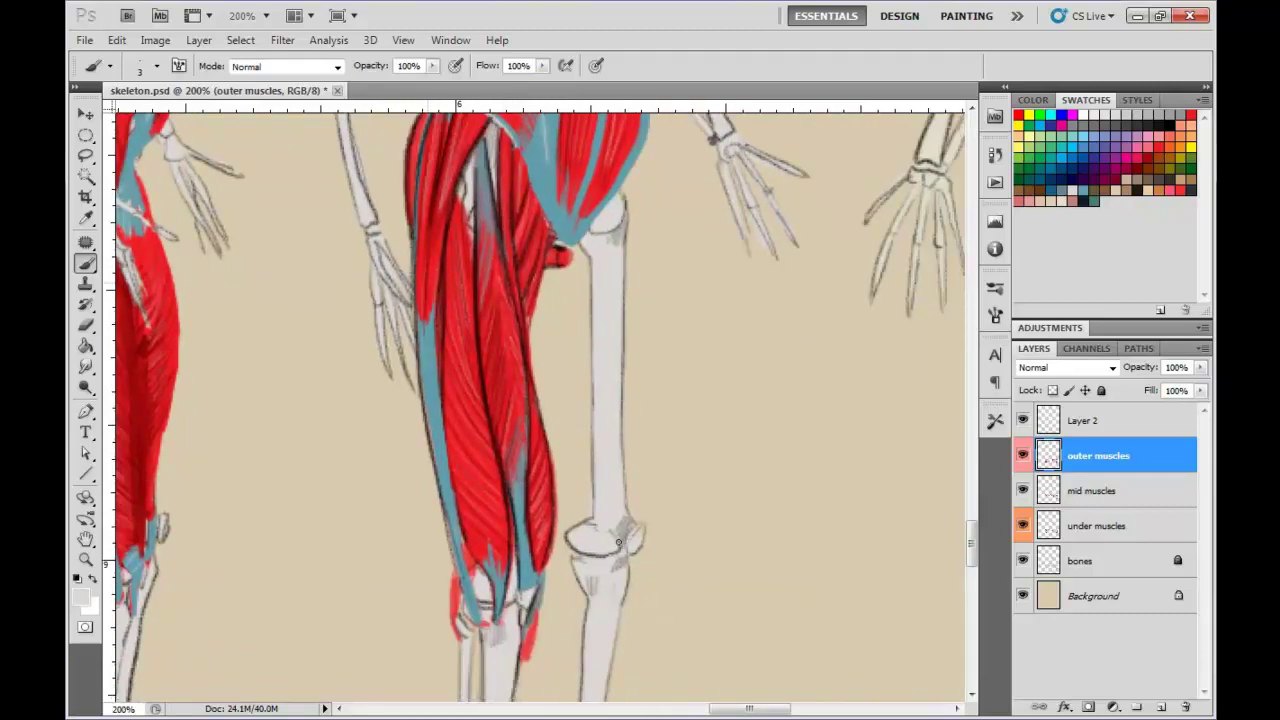
key("ctrl+minus")
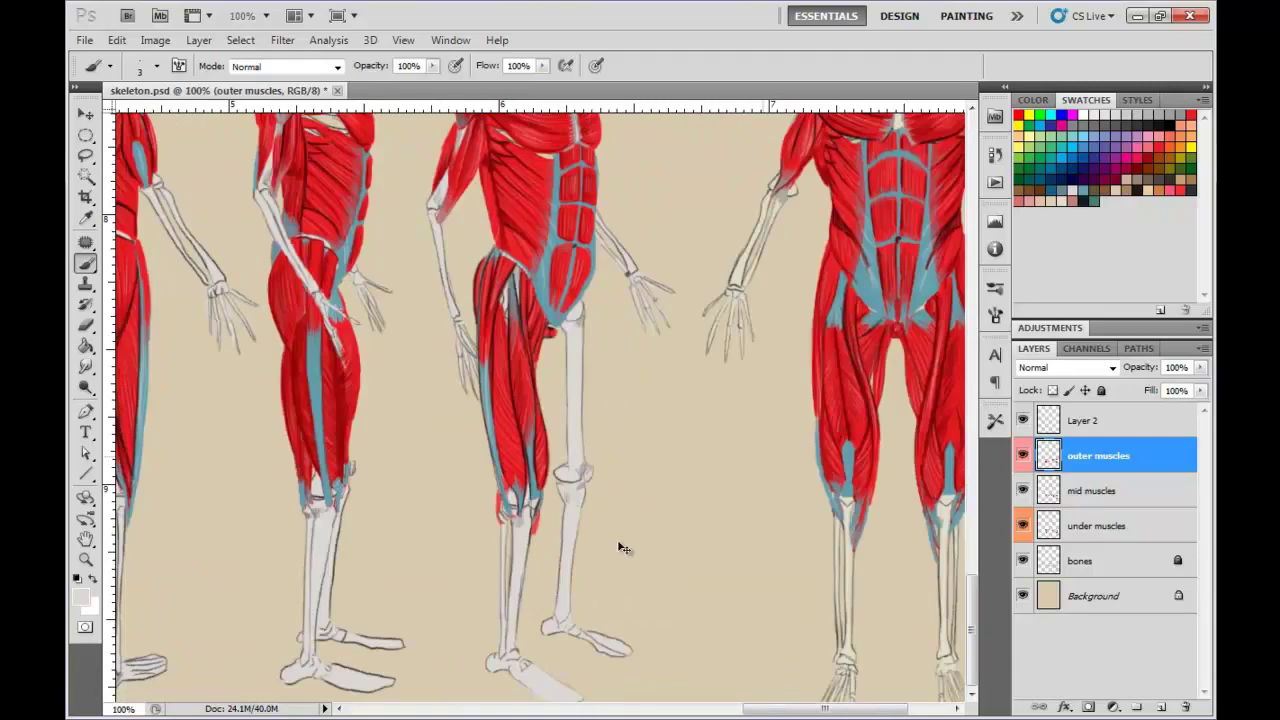
key("ctrl+minus")
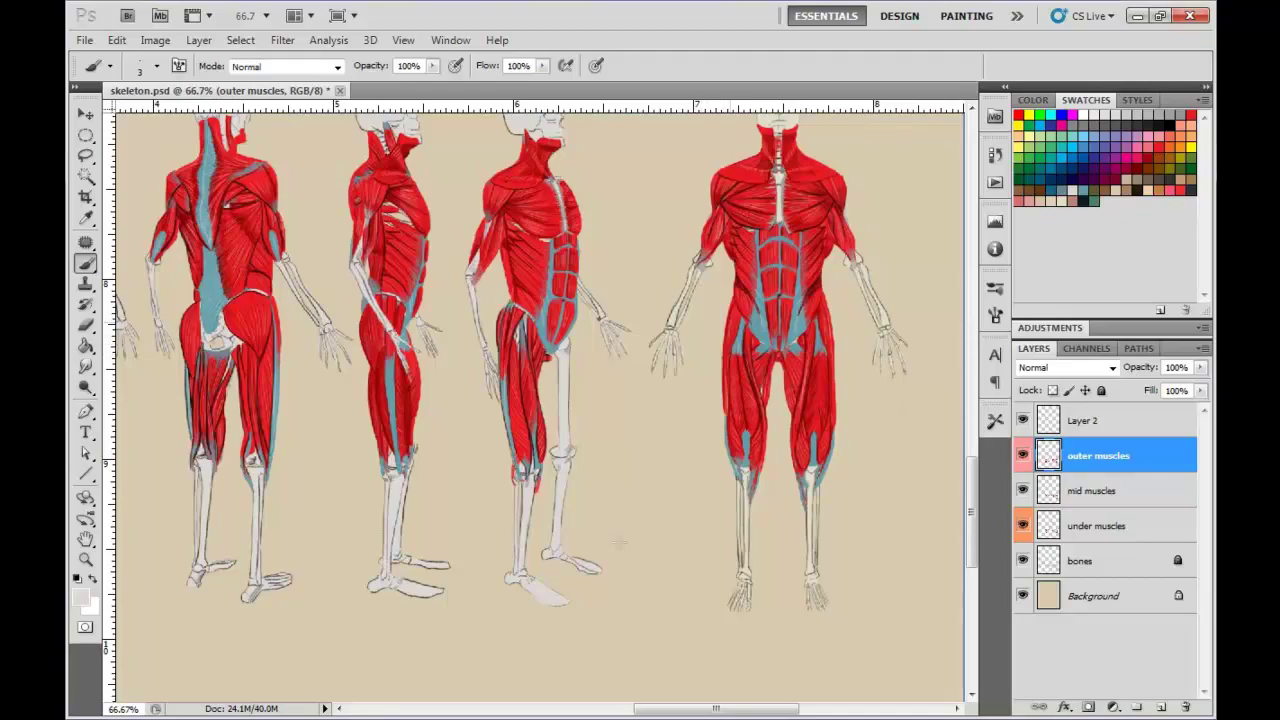
scroll(620, 543, "left", 5)
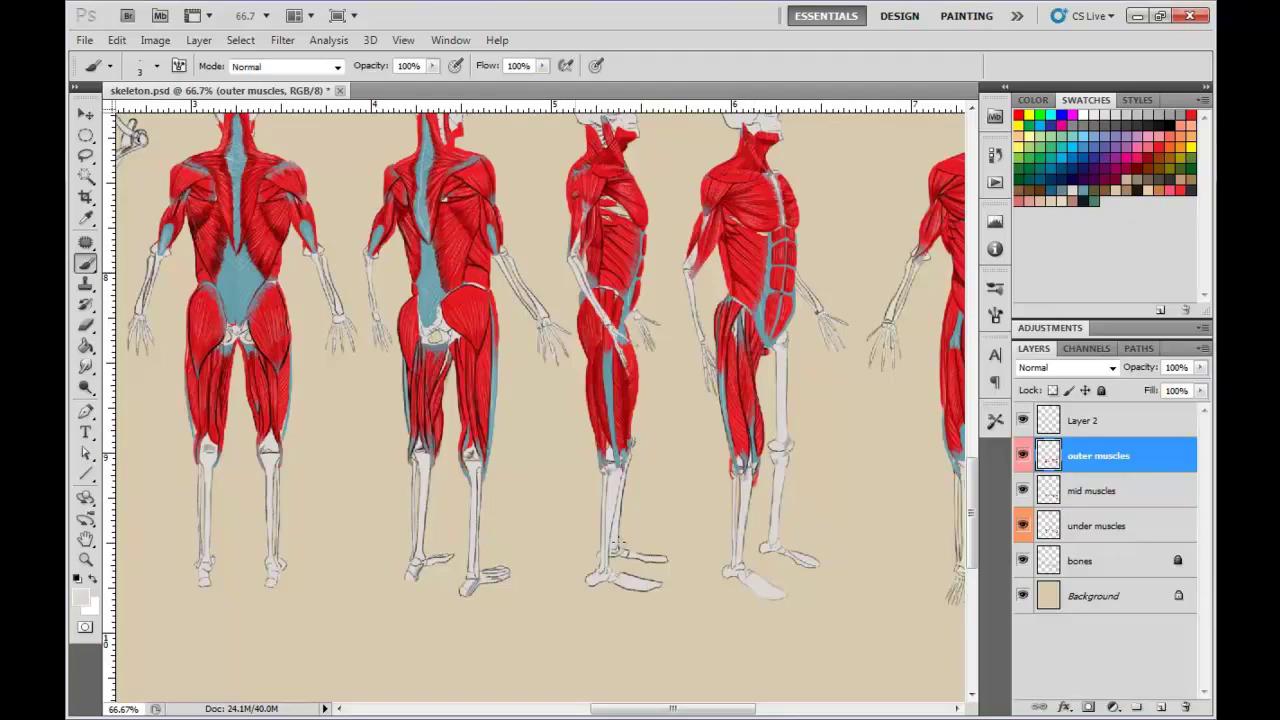
left_click_drag(618, 543, 768, 567)
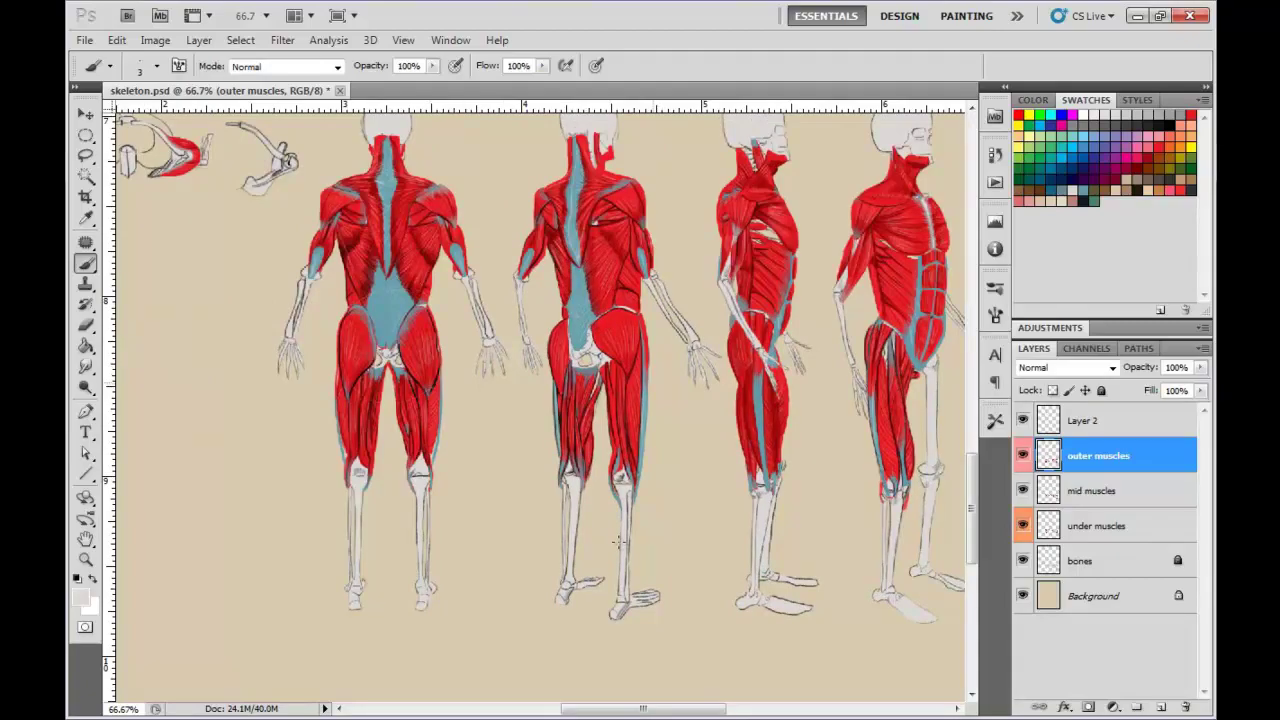
right_click(618, 541)
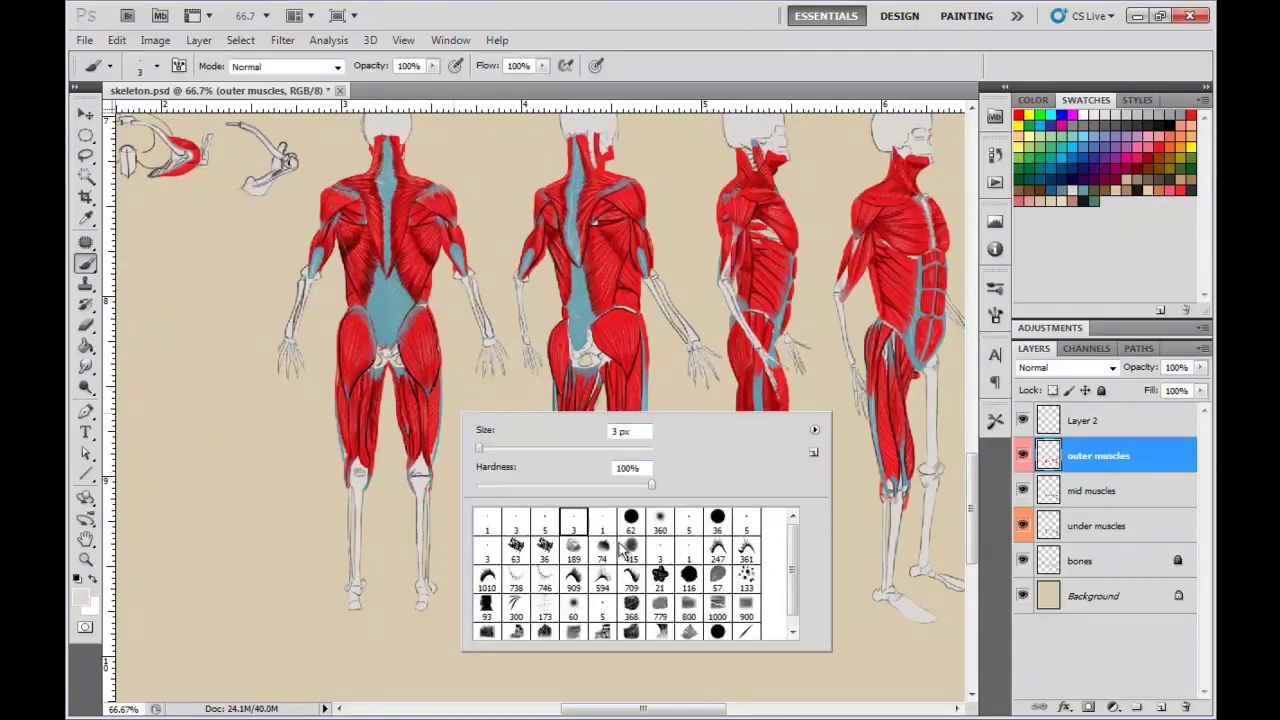
left_click(746, 521)
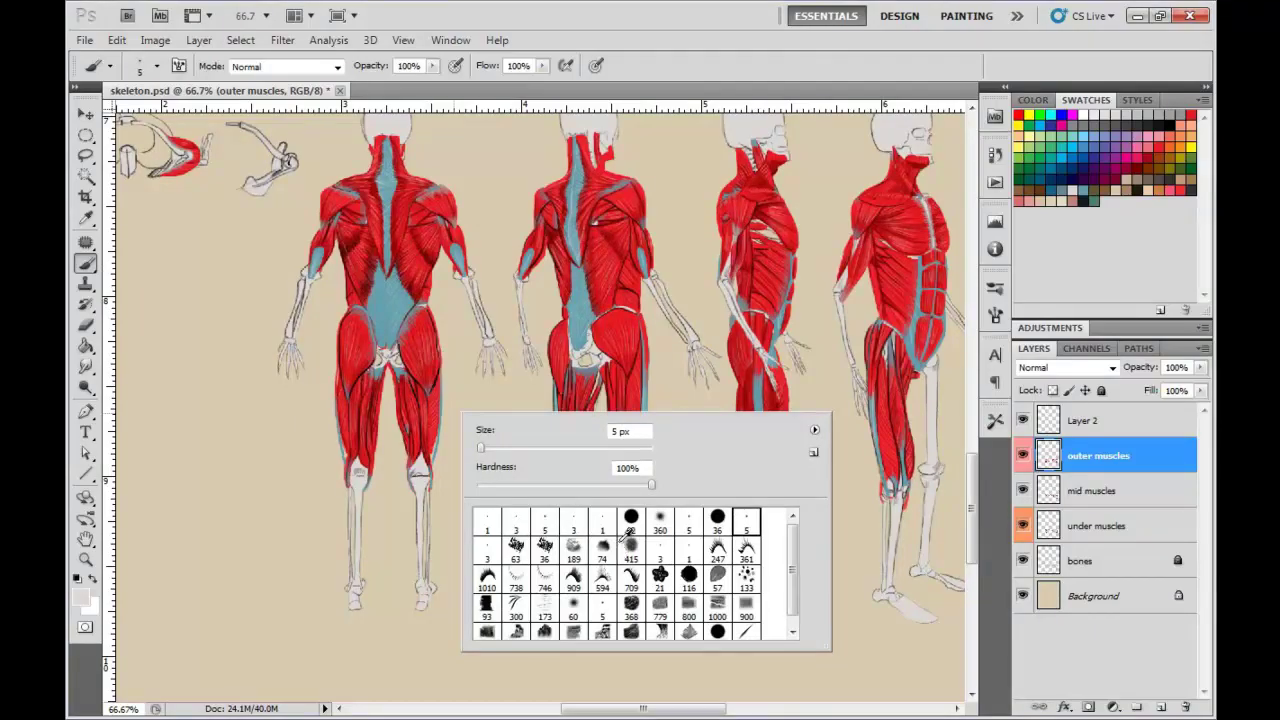
key("Return")
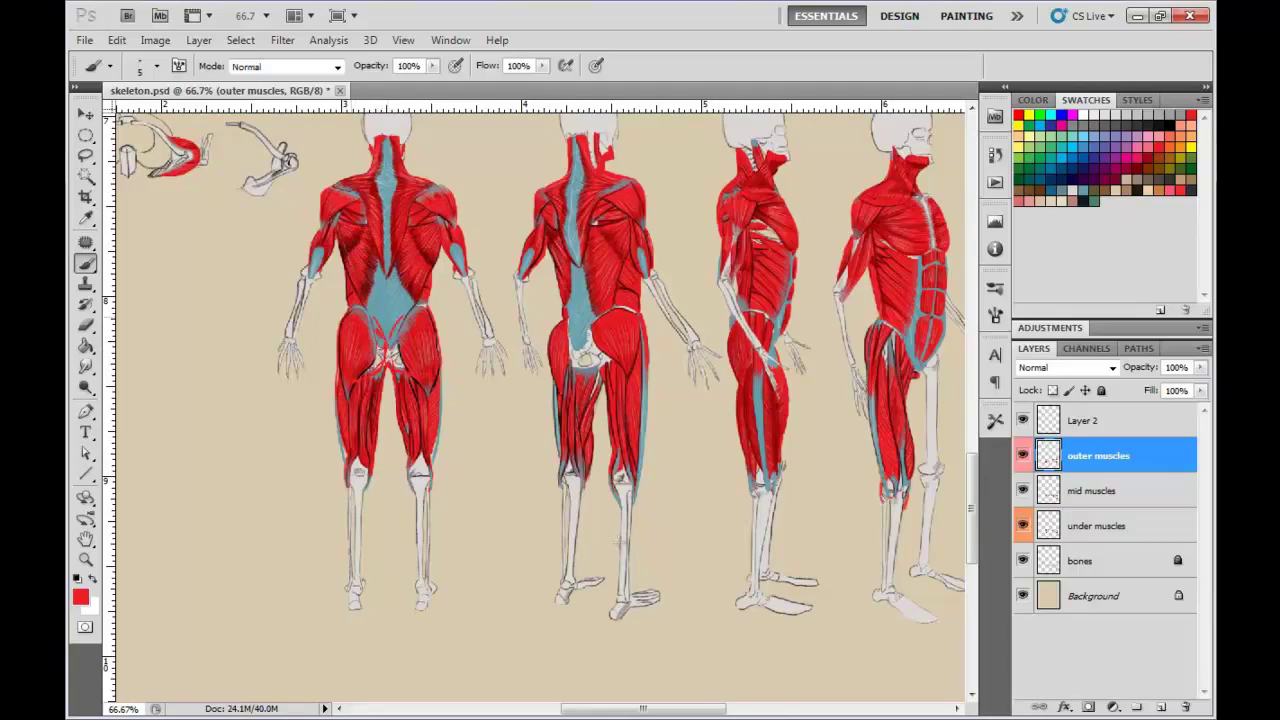
left_click_drag(334, 324, 341, 468)
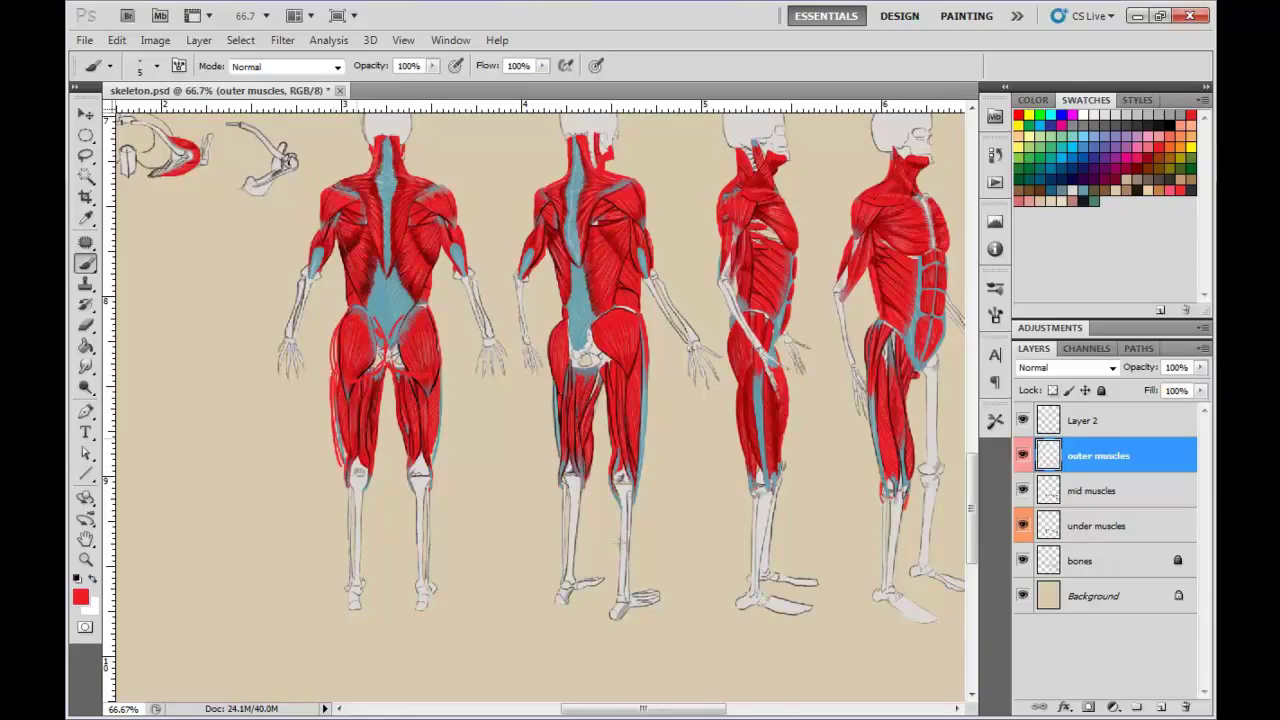
mouse_move(384, 376)
left_mouse_down()
mouse_move(375, 487)
mouse_move(338, 516)
left_mouse_up()
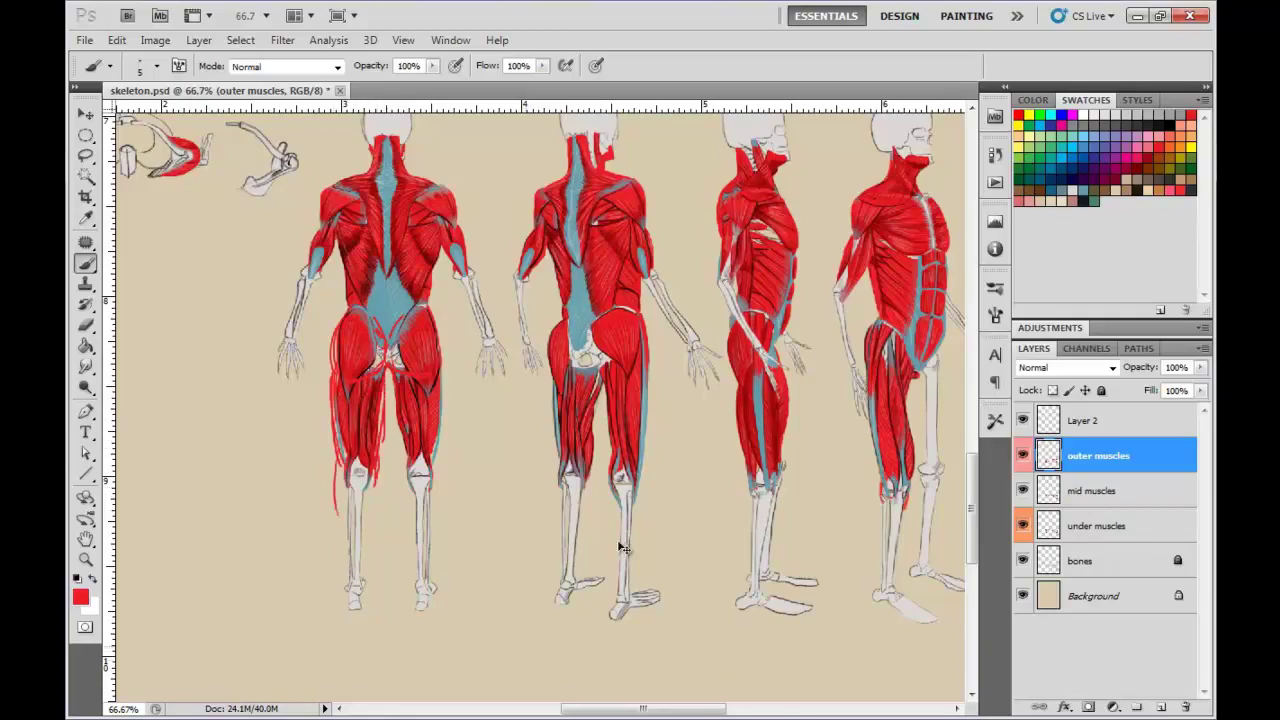
key("ctrl+alt+z")
key("ctrl+alt+z")
key("ctrl+alt+z")
key("ctrl+alt+z")
key("ctrl+alt+z")
key("ctrl+alt+z")
key("ctrl+alt+z")
key("ctrl+alt+z")
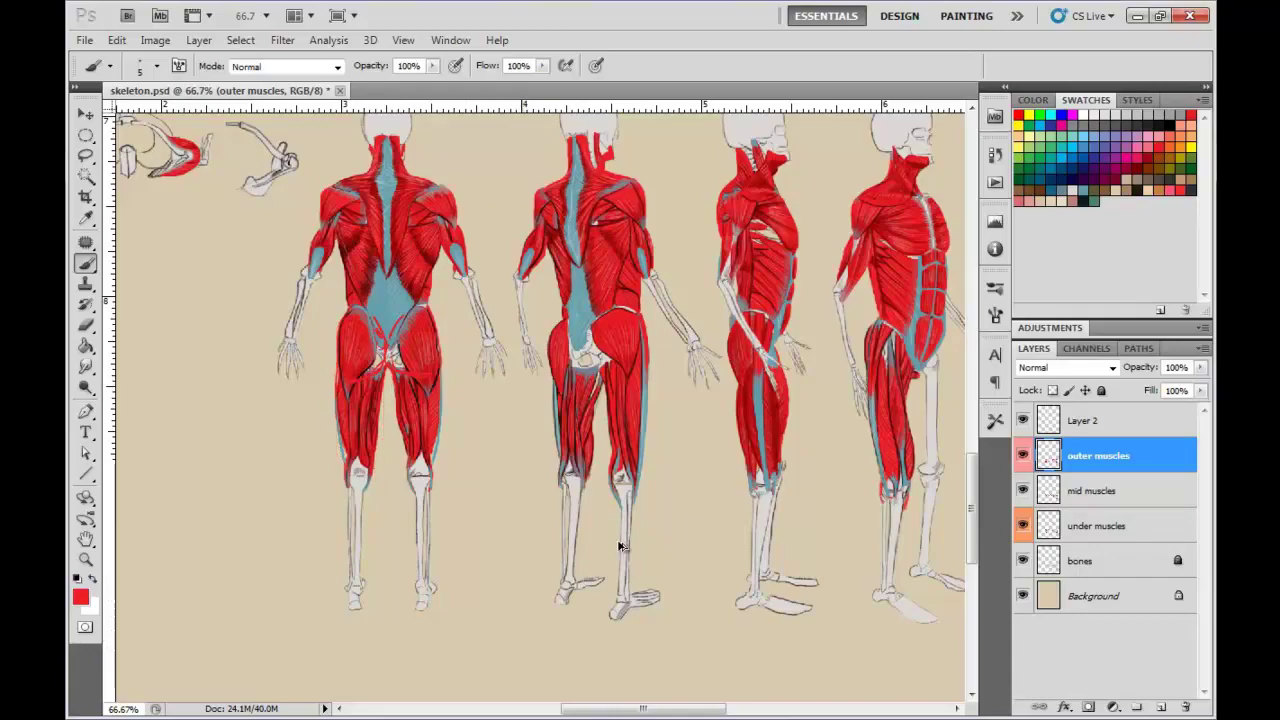
key("ctrl+alt+z")
key("ctrl+alt+z")
key("ctrl+alt+z")
key("ctrl+alt+z")
key("ctrl+alt+z")
key("ctrl+alt+z")
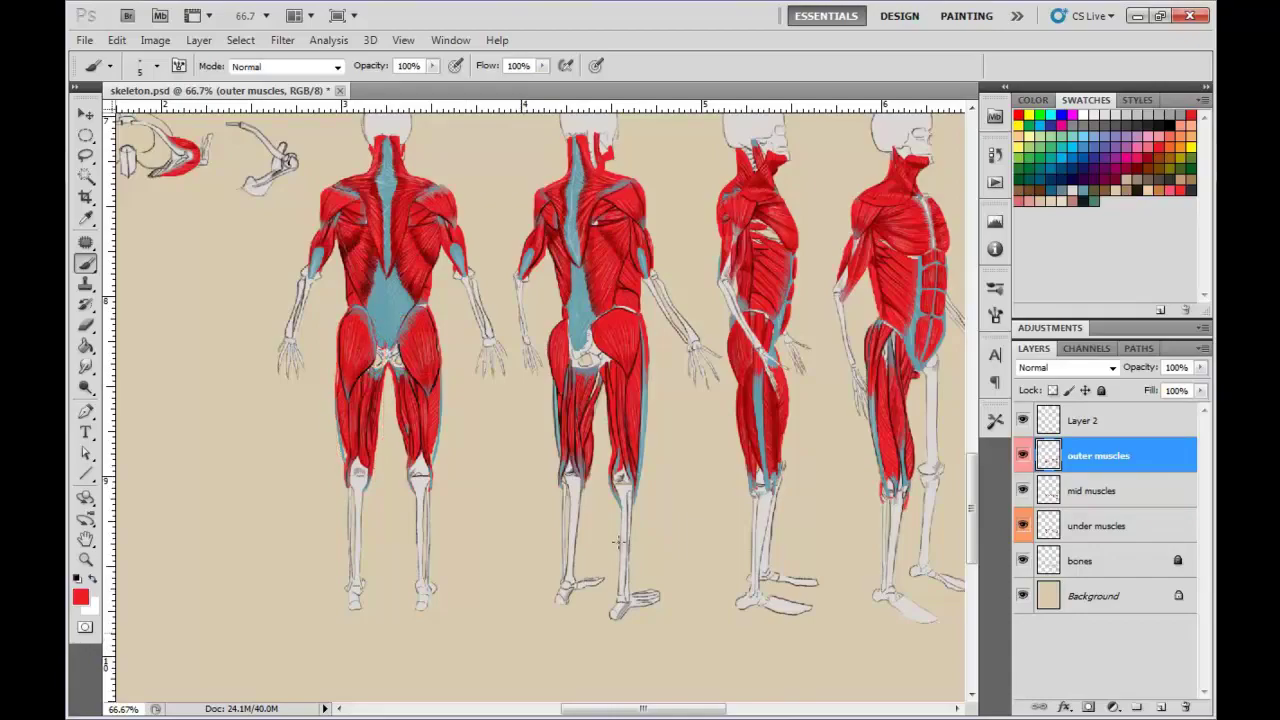
- Paint a short diagonal red stroke on the straight back-view figure's pelvis, just below the blue lower-back tendon
key("ctrl+plus")
key("ctrl+plus")
key("ctrl+plus")
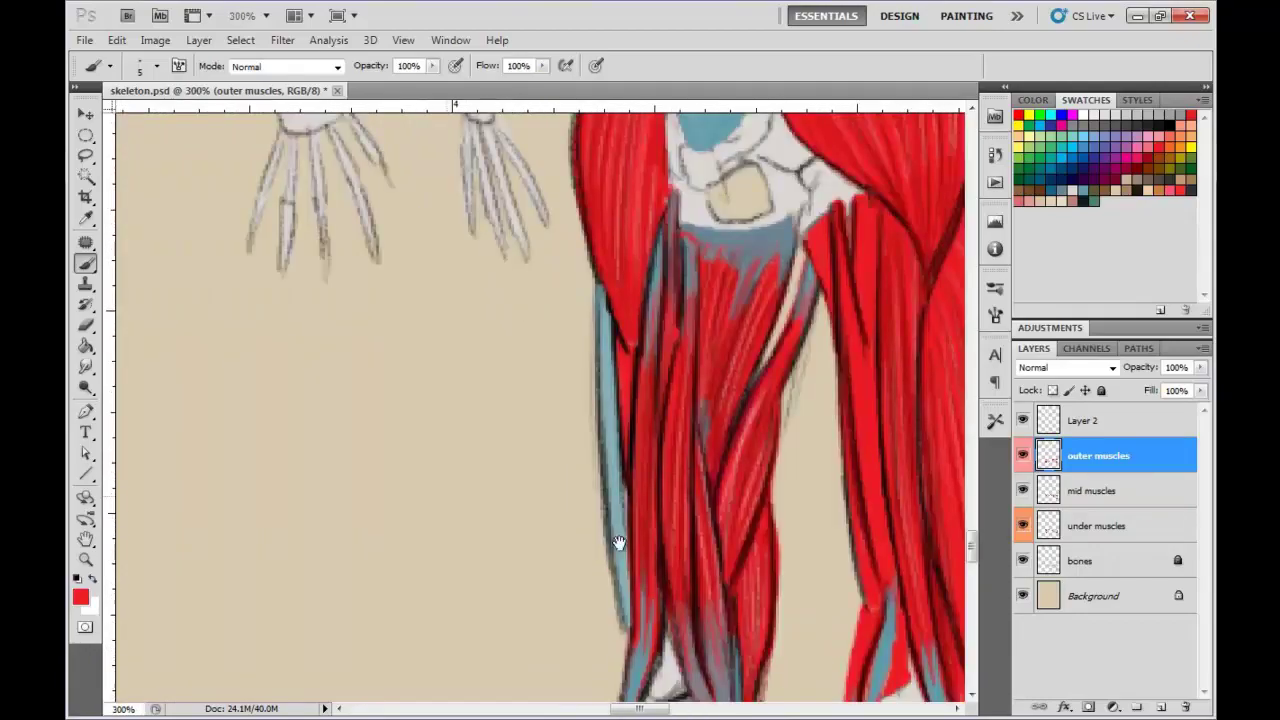
left_click_drag(619, 542, 1173, 627)
scroll(619, 543, "up", 4)
scroll(619, 543, "left", 4)
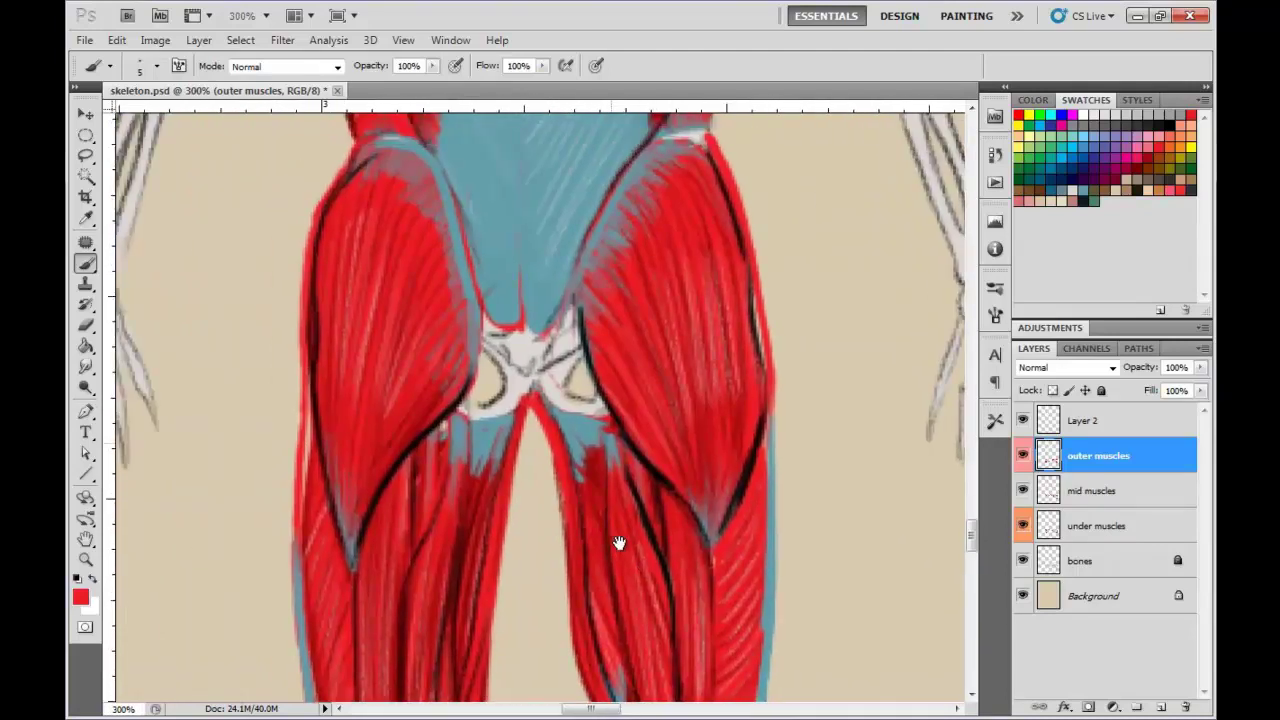
scroll(619, 543, "down", 1)
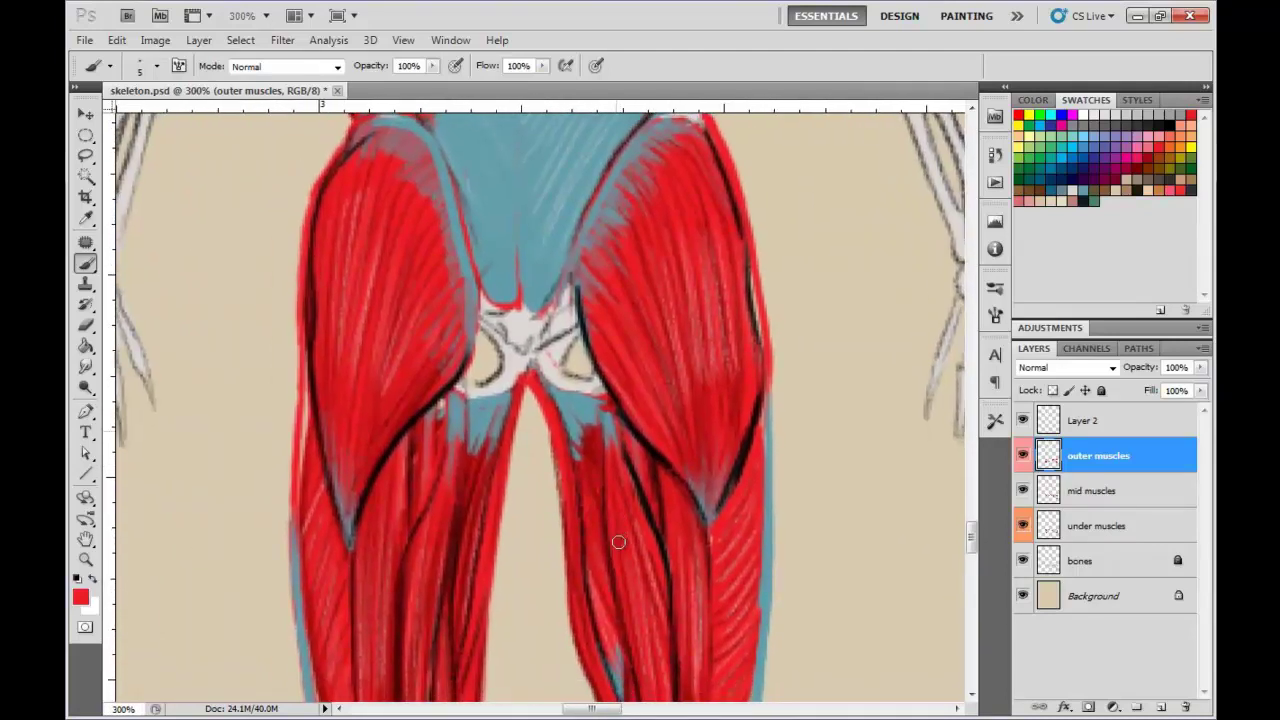
key("space")
left_click_drag(620, 543, 689, 578)
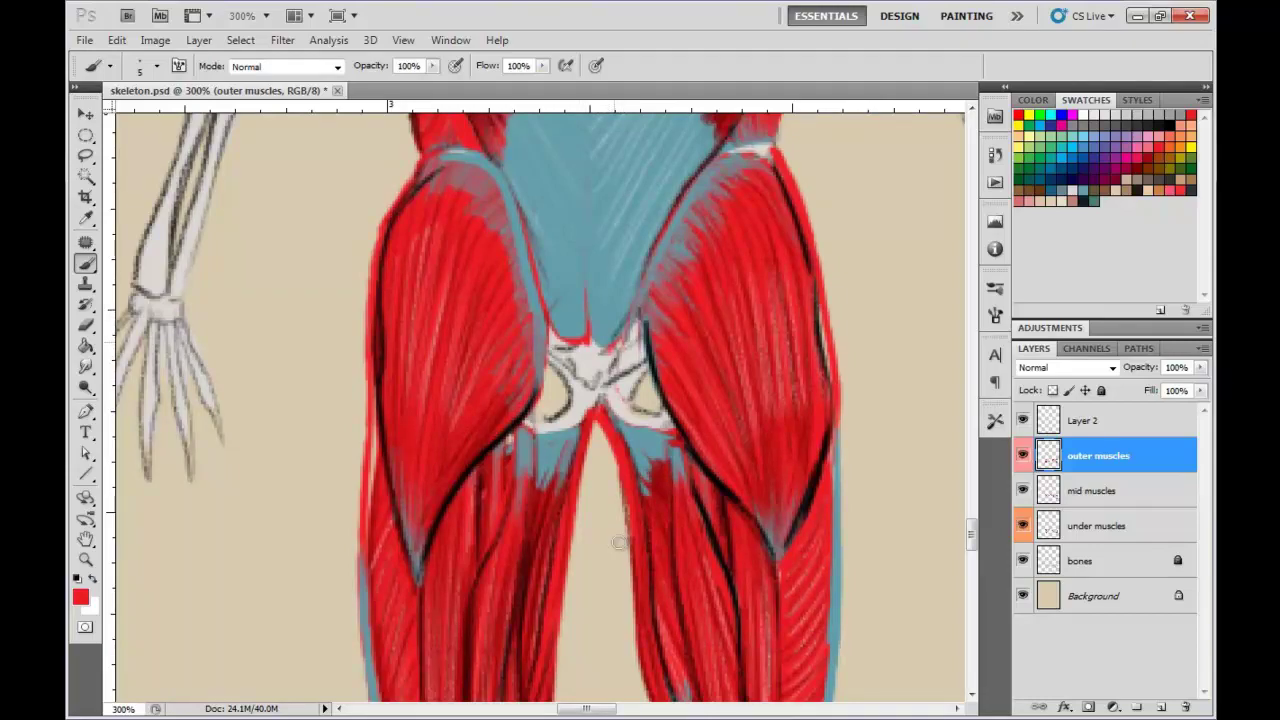
left_click_drag(620, 334, 596, 384)
key("ctrl+z")
left_click_drag(620, 348, 598, 390)
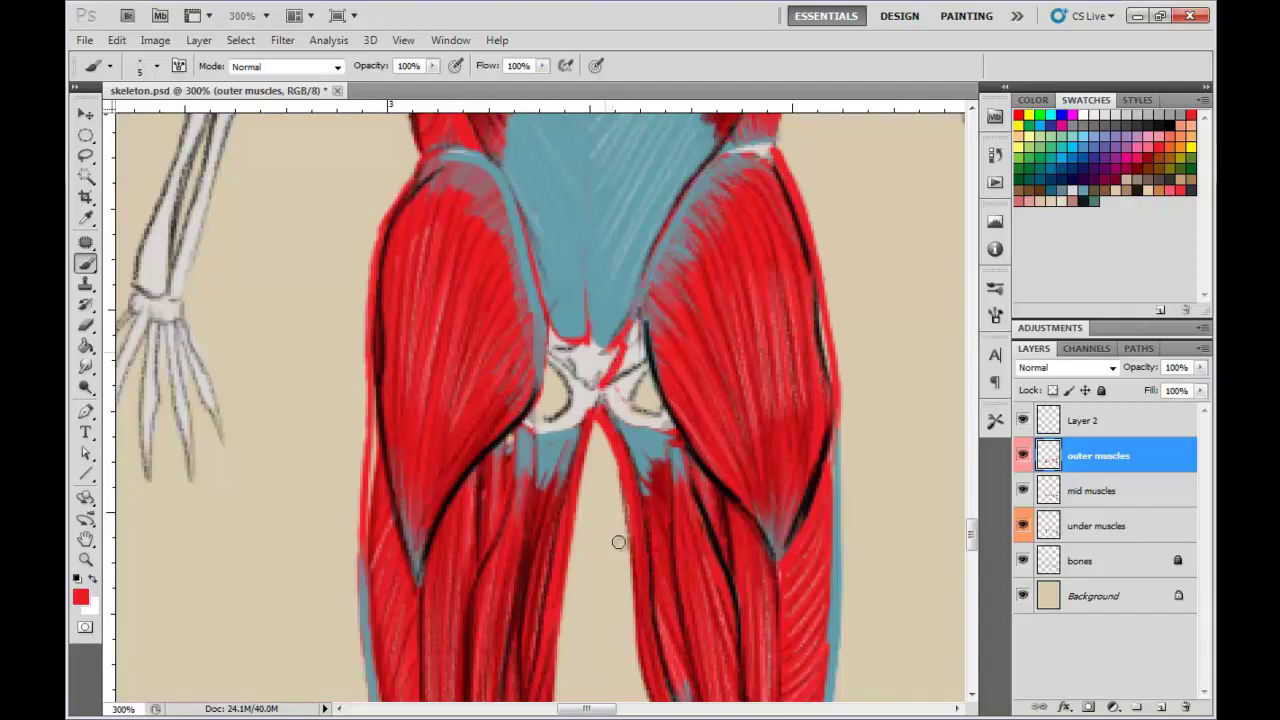
- Fill red muscle patches on both sides of the central pelvis bone and briefly hide the outer muscles layer to check underneath
left_click_drag(602, 386, 653, 376)
mouse_move(644, 322)
left_mouse_down()
mouse_move(620, 370)
mouse_move(644, 348)
mouse_move(646, 372)
mouse_move(582, 386)
mouse_move(570, 374)
left_mouse_up()
mouse_move(578, 336)
left_mouse_down()
mouse_move(550, 362)
mouse_move(548, 388)
left_mouse_up()
left_click_drag(544, 392, 584, 394)
mouse_move(556, 344)
left_mouse_down()
mouse_move(548, 386)
mouse_move(584, 394)
left_mouse_up()
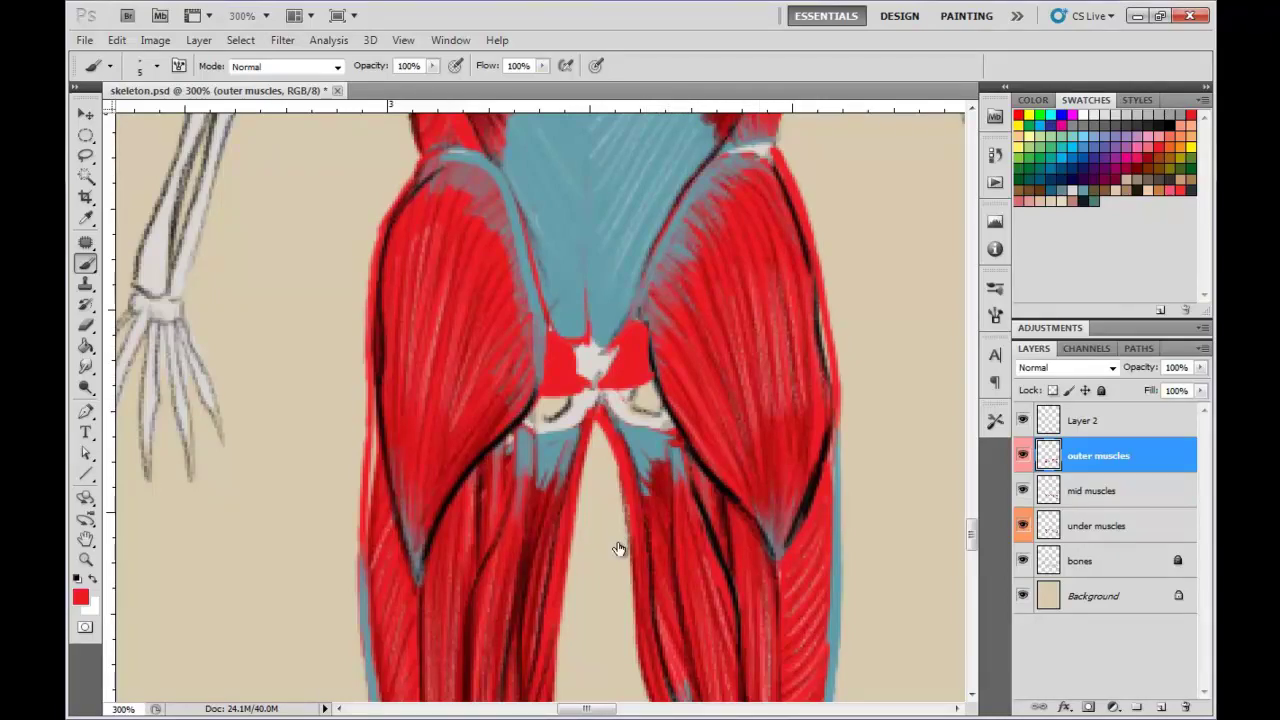
left_click(1022, 455)
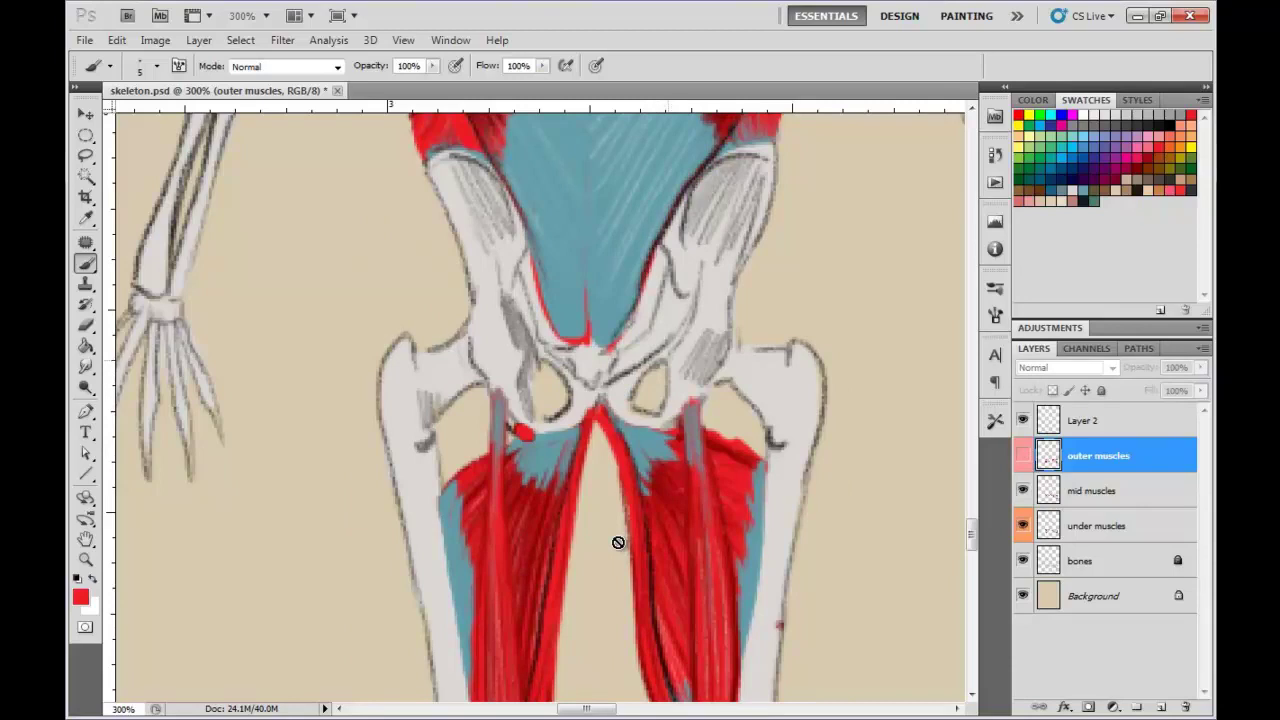
key("ctrl+comma")
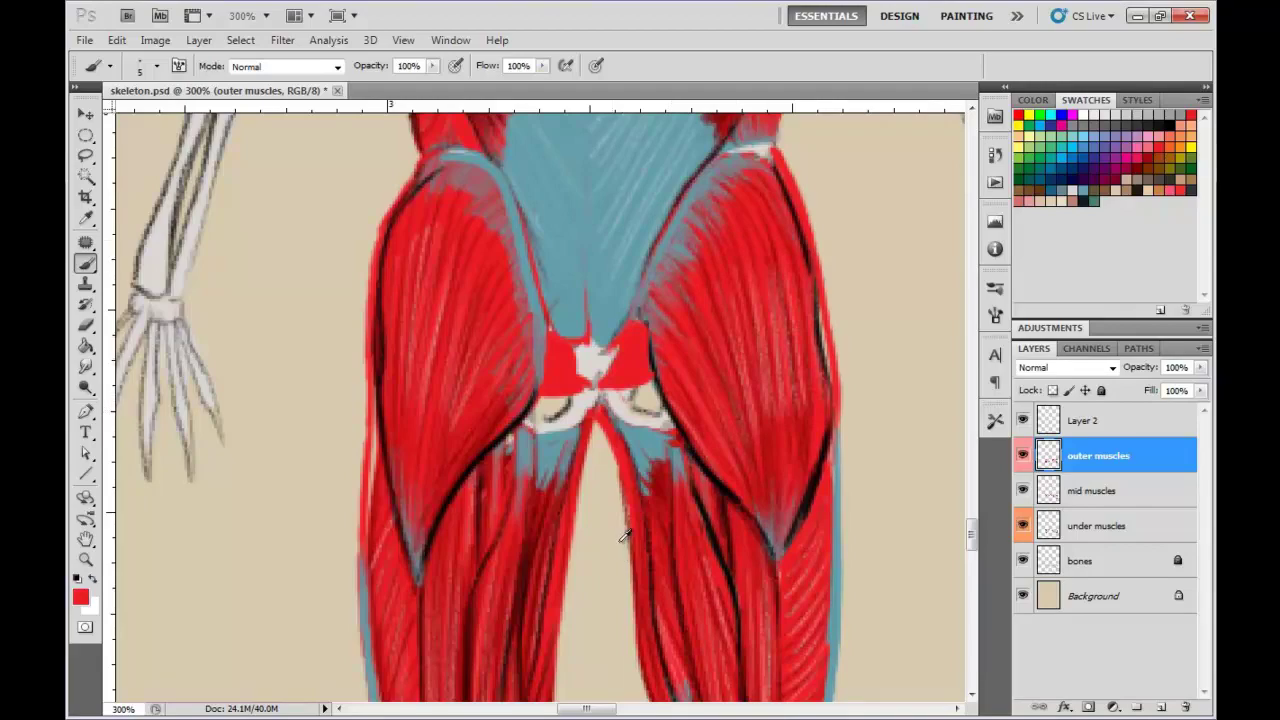
- Detail the two small pelvis muscle patches with dark red 3 px strokes, light grey highlights and dark edges
left_click(623, 533, "alt")
right_click(620, 545)
left_click(736, 497)
left_click(619, 542)
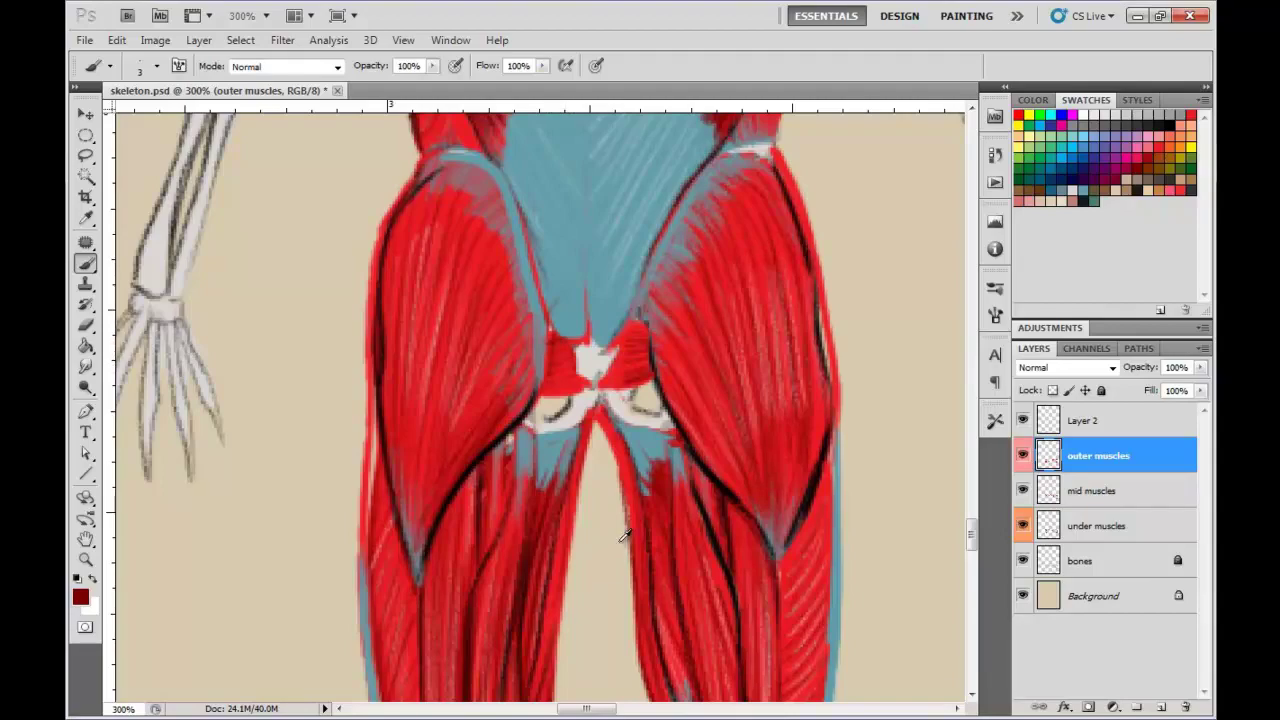
key("x")
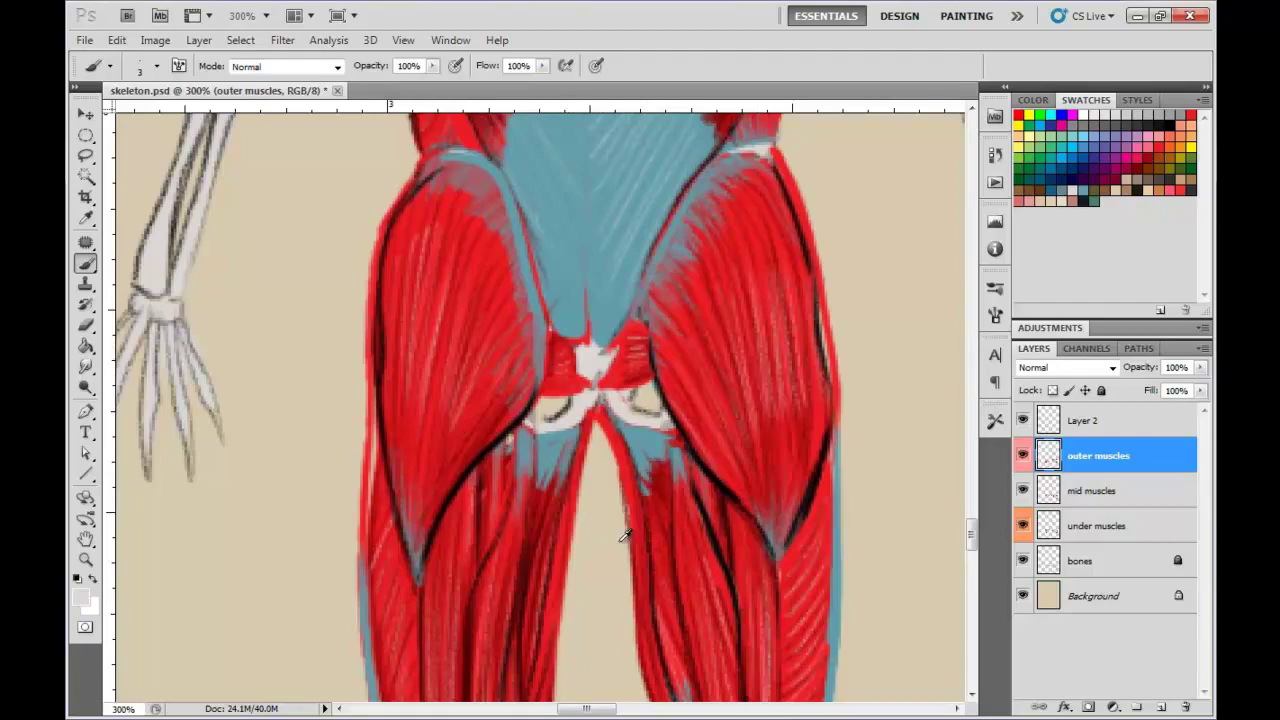
key("d")
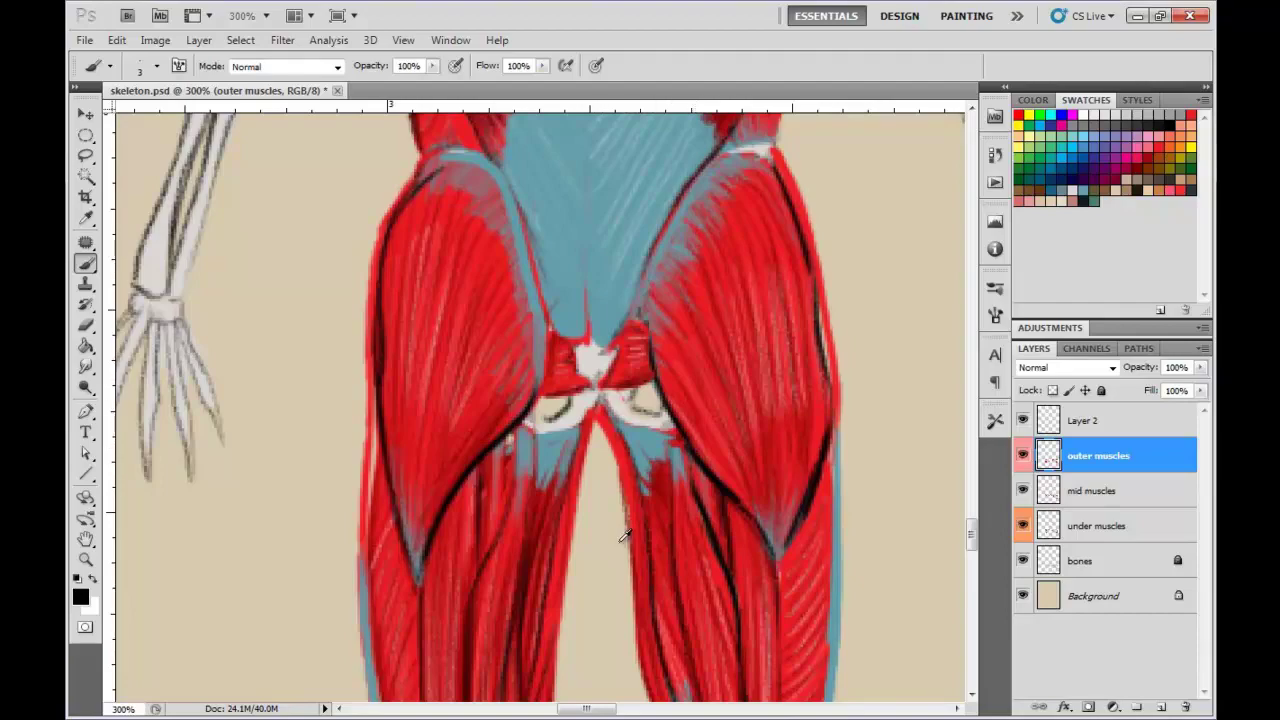
- Outline a red muscle with a 5 px brush from the centre of the pelvis down around the right-hand lower pelvic opening
left_click(622, 536, "alt")
right_click(620, 540)
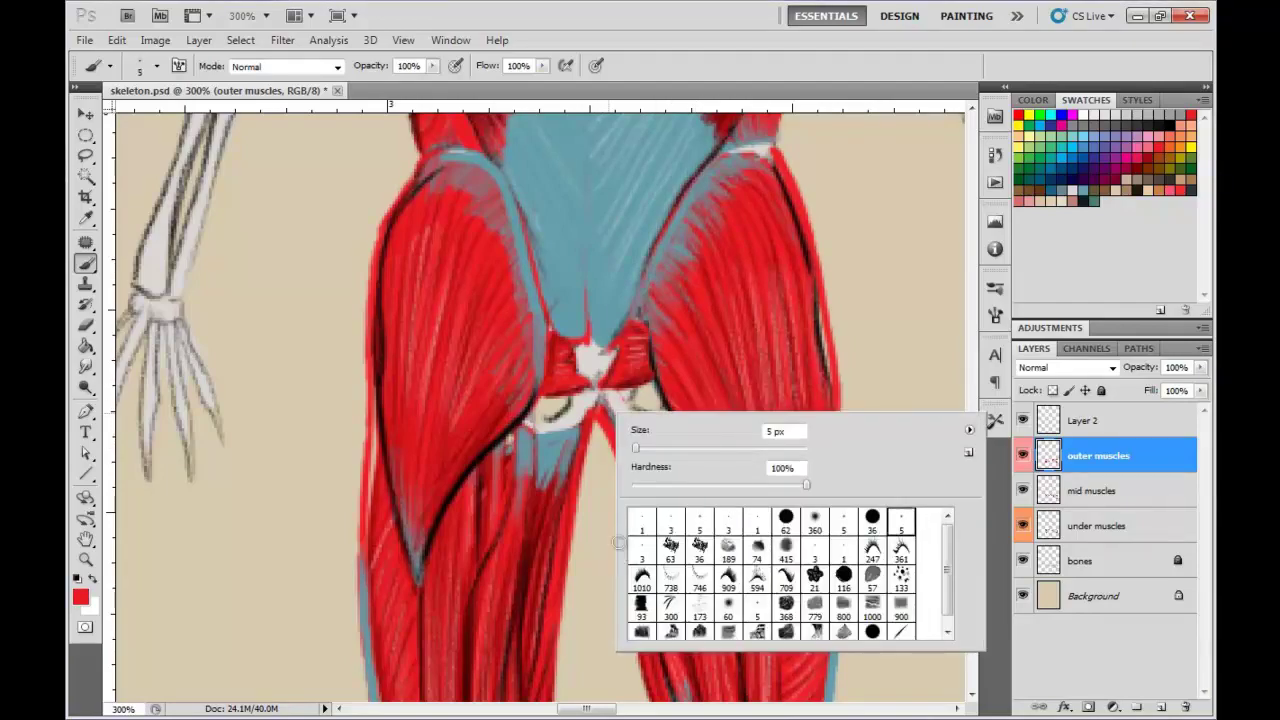
left_click(608, 408)
mouse_move(610, 390)
left_mouse_down()
mouse_move(594, 402)
mouse_move(611, 409)
left_mouse_up()
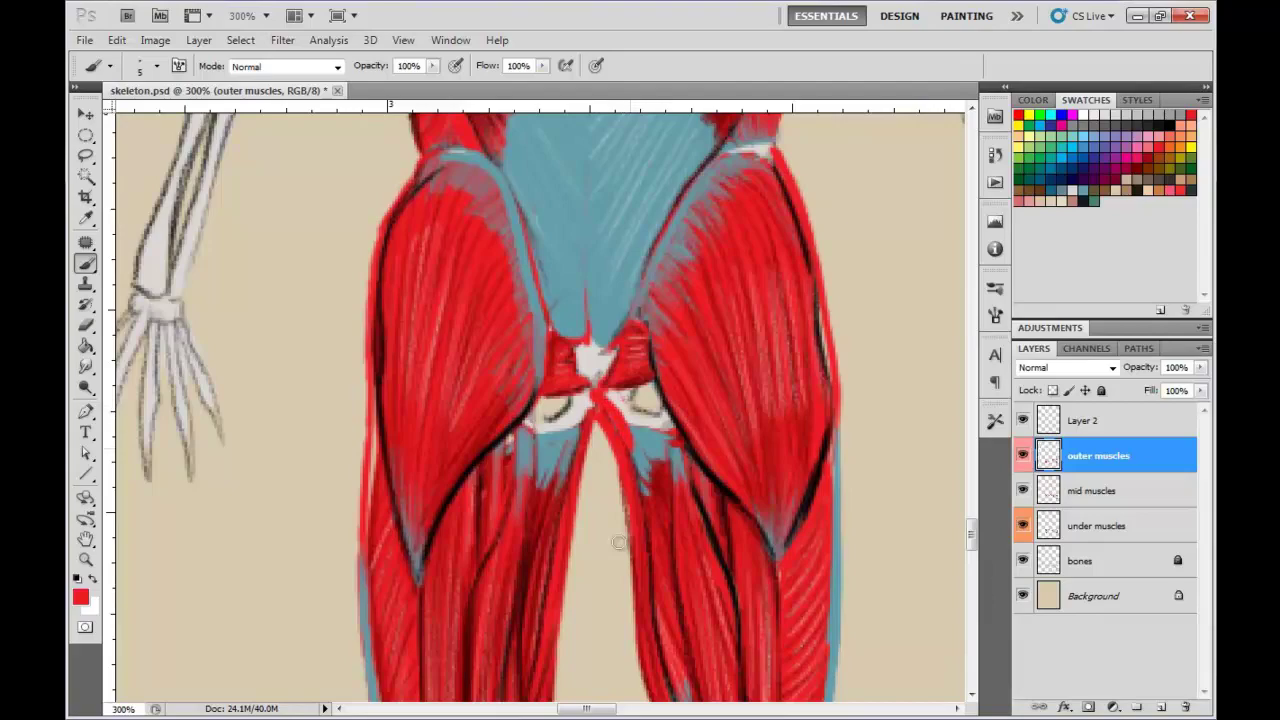
left_click_drag(634, 449, 656, 415)
left_click_drag(619, 542, 331, 617)
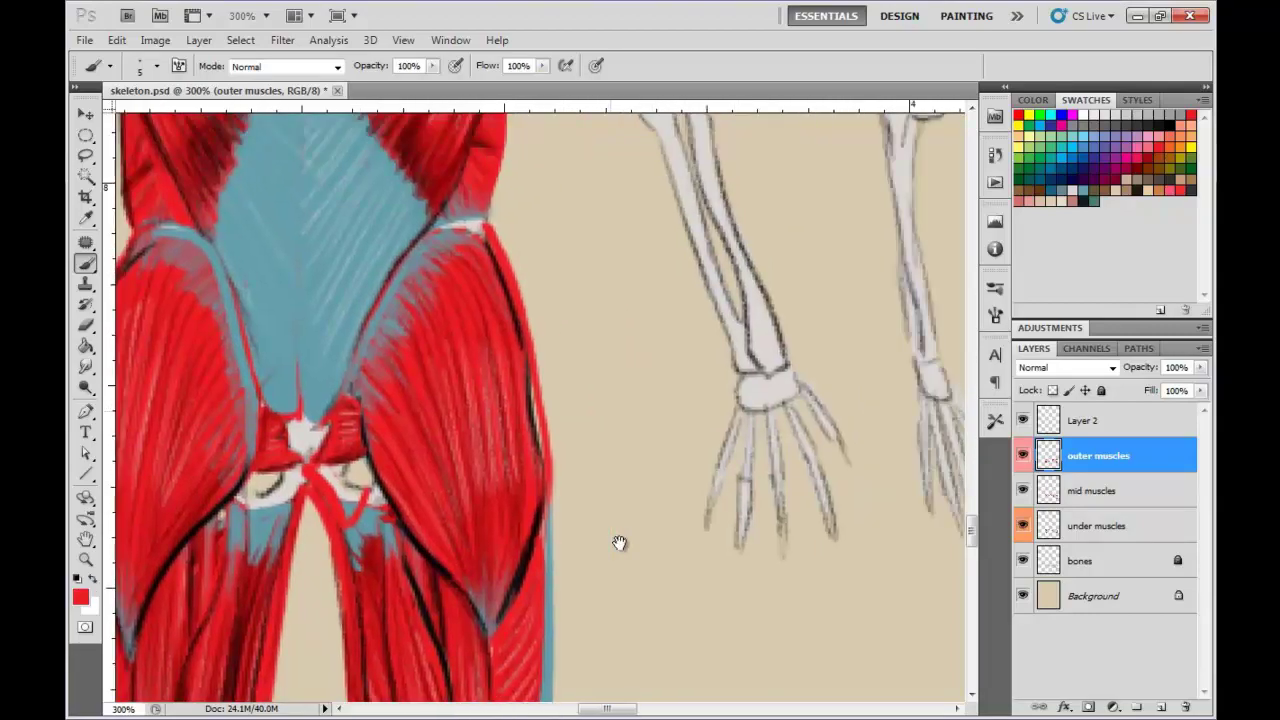
mouse_move(720, 292)
left_mouse_down()
mouse_move(609, 332)
mouse_move(684, 295)
left_mouse_up()
left_click_drag(311, 603, 620, 543)
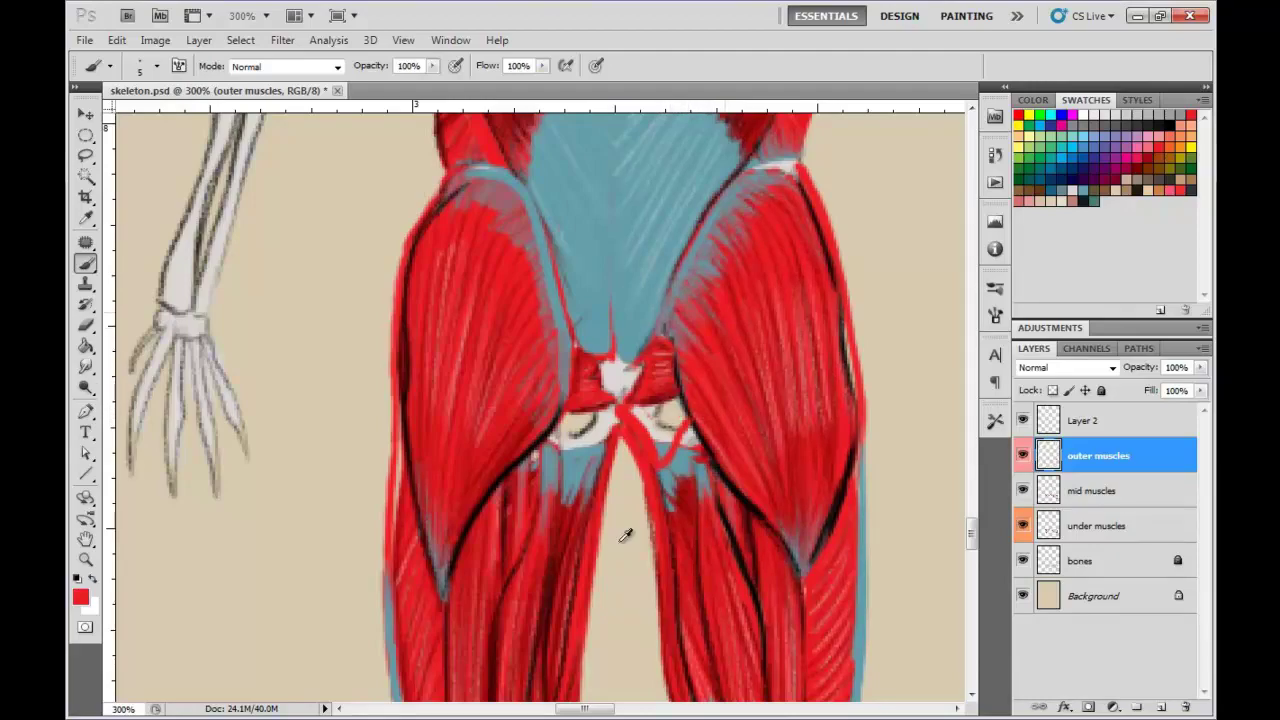
- Fill the right-hand lower pelvis muscle in red and paint a matching muscle over the left-hand pelvic opening
mouse_move(681, 432)
left_mouse_down()
mouse_move(678, 408)
mouse_move(666, 455)
mouse_move(674, 400)
mouse_move(634, 428)
mouse_move(648, 450)
mouse_move(648, 430)
mouse_move(562, 470)
left_mouse_up()
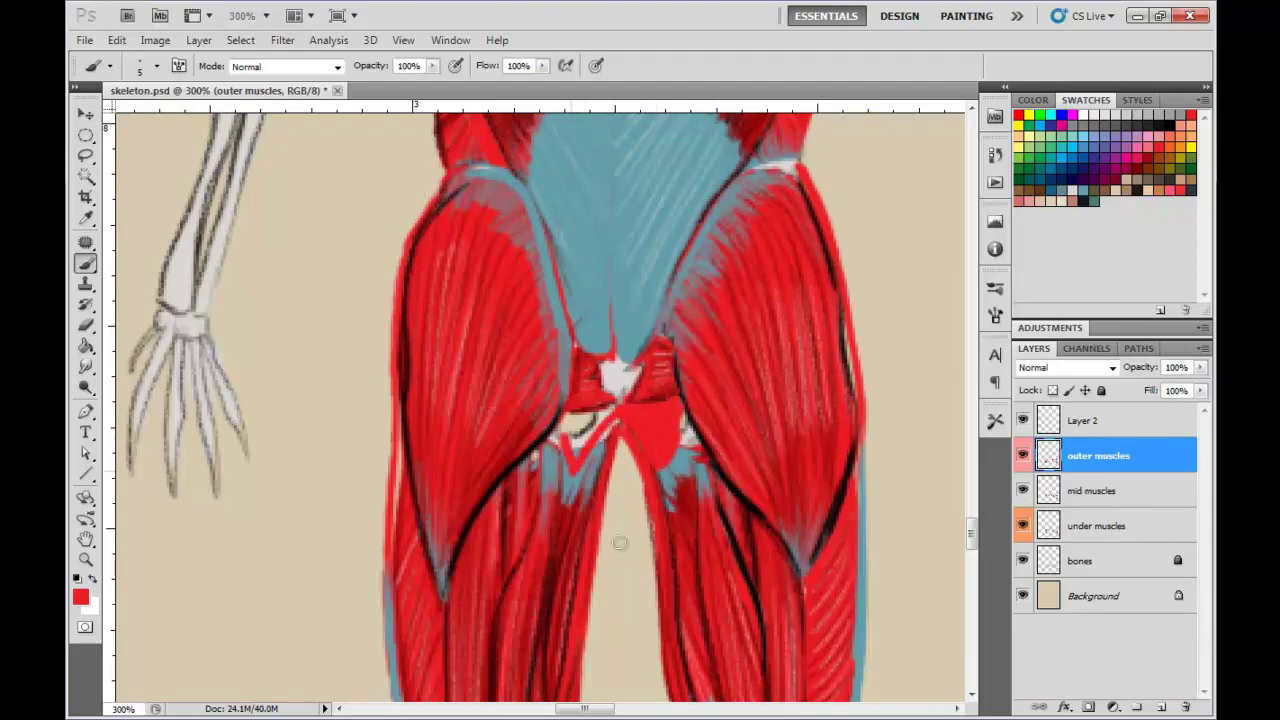
mouse_move(566, 418)
left_mouse_down()
mouse_move(560, 442)
mouse_move(574, 452)
left_mouse_up()
mouse_move(614, 406)
left_mouse_down()
mouse_move(570, 426)
mouse_move(602, 422)
left_mouse_up()
mouse_move(602, 422)
left_mouse_down()
mouse_move(578, 456)
mouse_move(578, 432)
left_mouse_up()
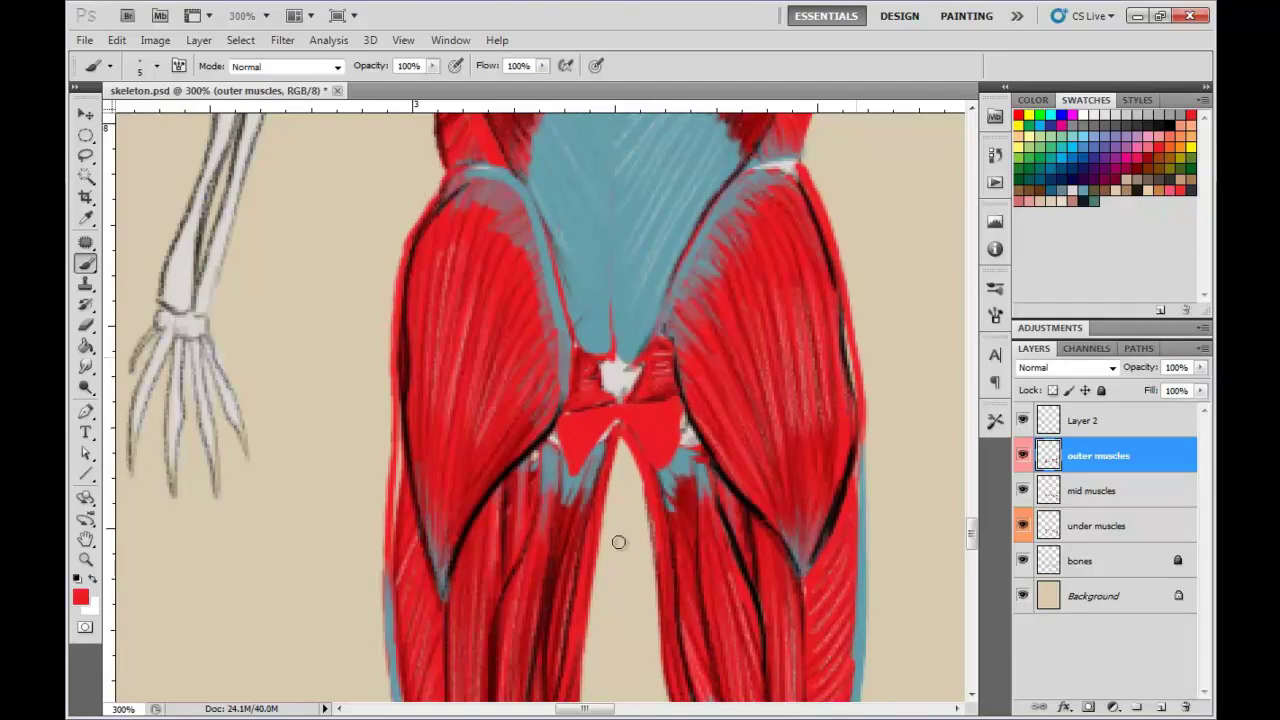
- Detail the two lower pelvis muscles with dark red 3 px strokes, light grey highlights and black edges
left_click(624, 535, "alt")
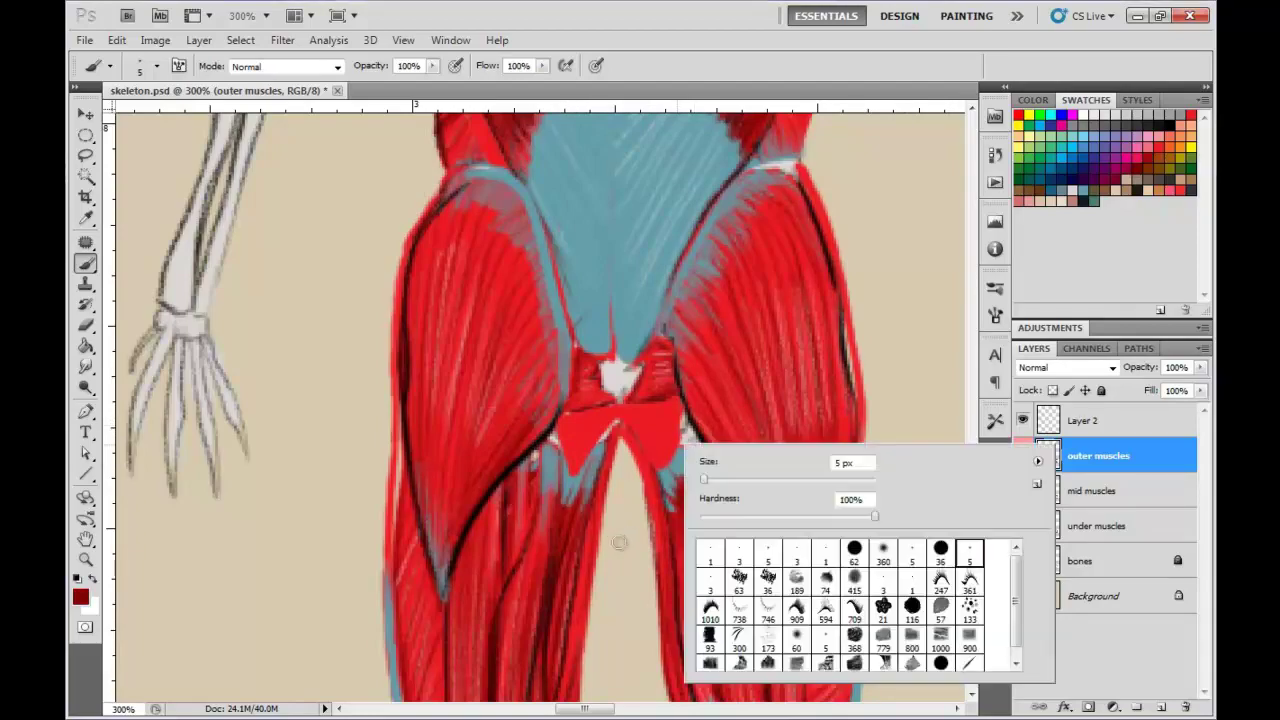
right_click(620, 538)
left_click(626, 412)
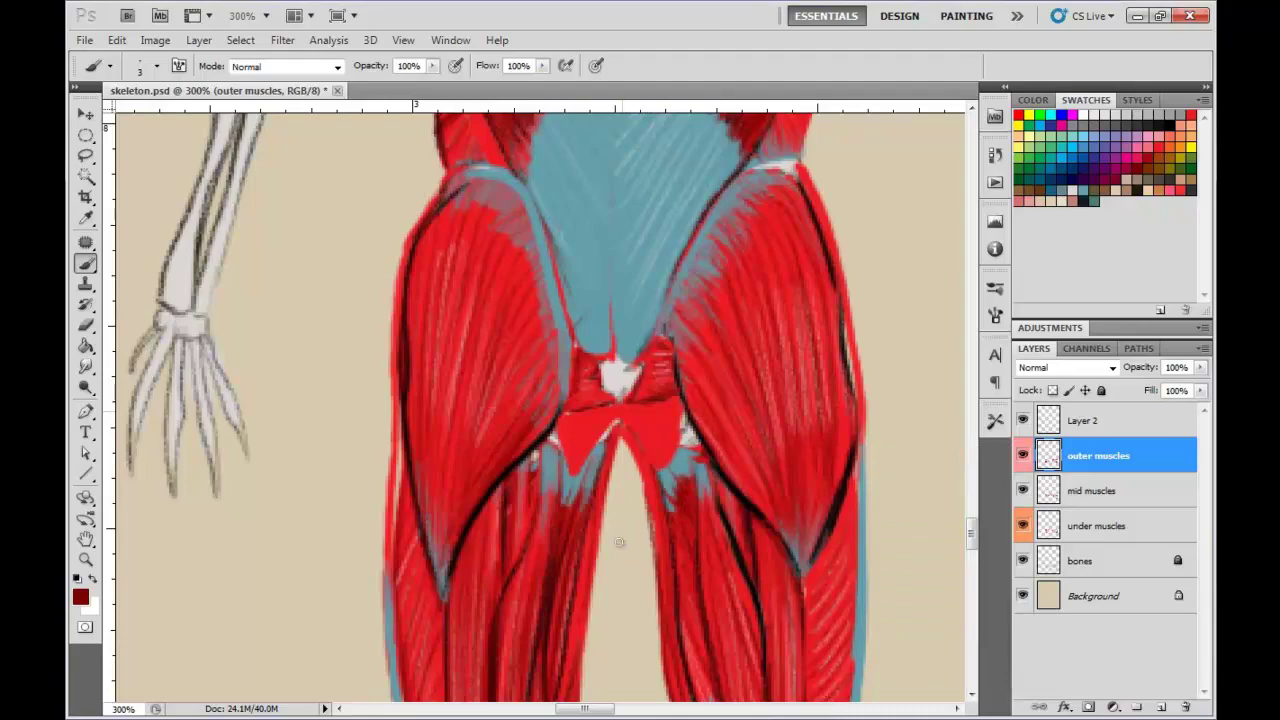
mouse_move(594, 419)
left_mouse_down()
mouse_move(561, 427)
mouse_move(575, 443)
left_mouse_up()
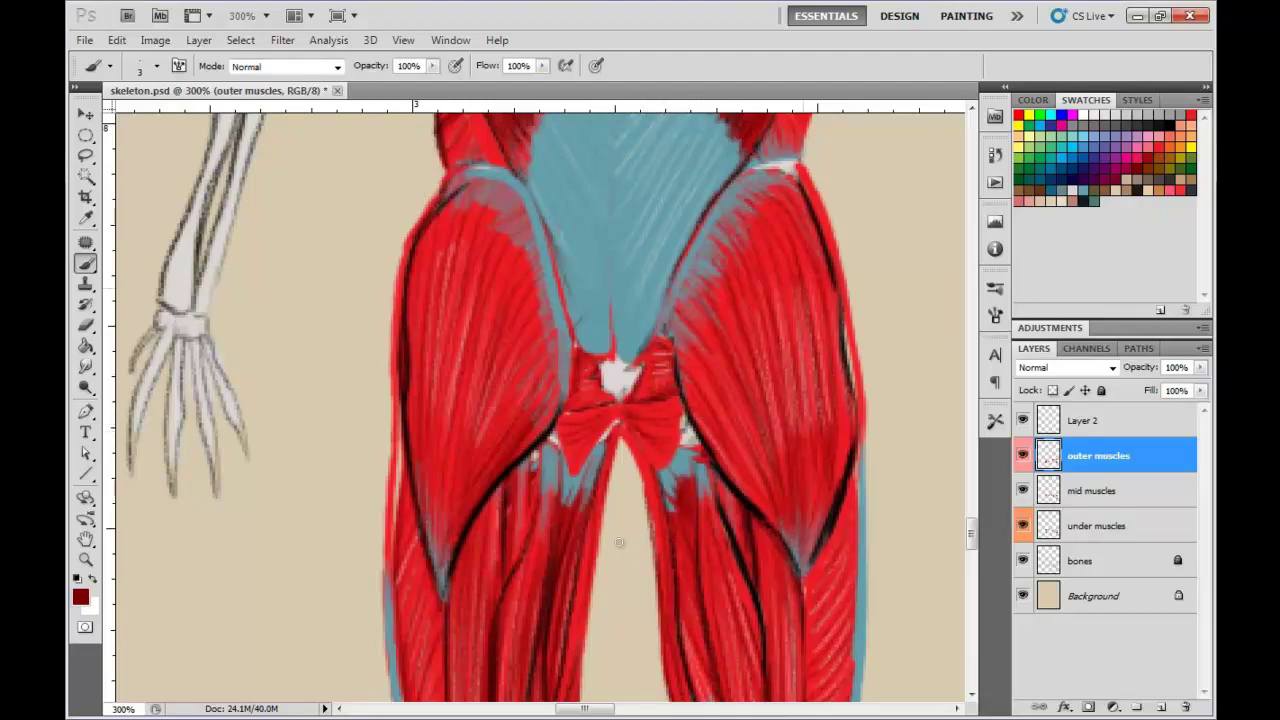
left_click(619, 541, "alt")
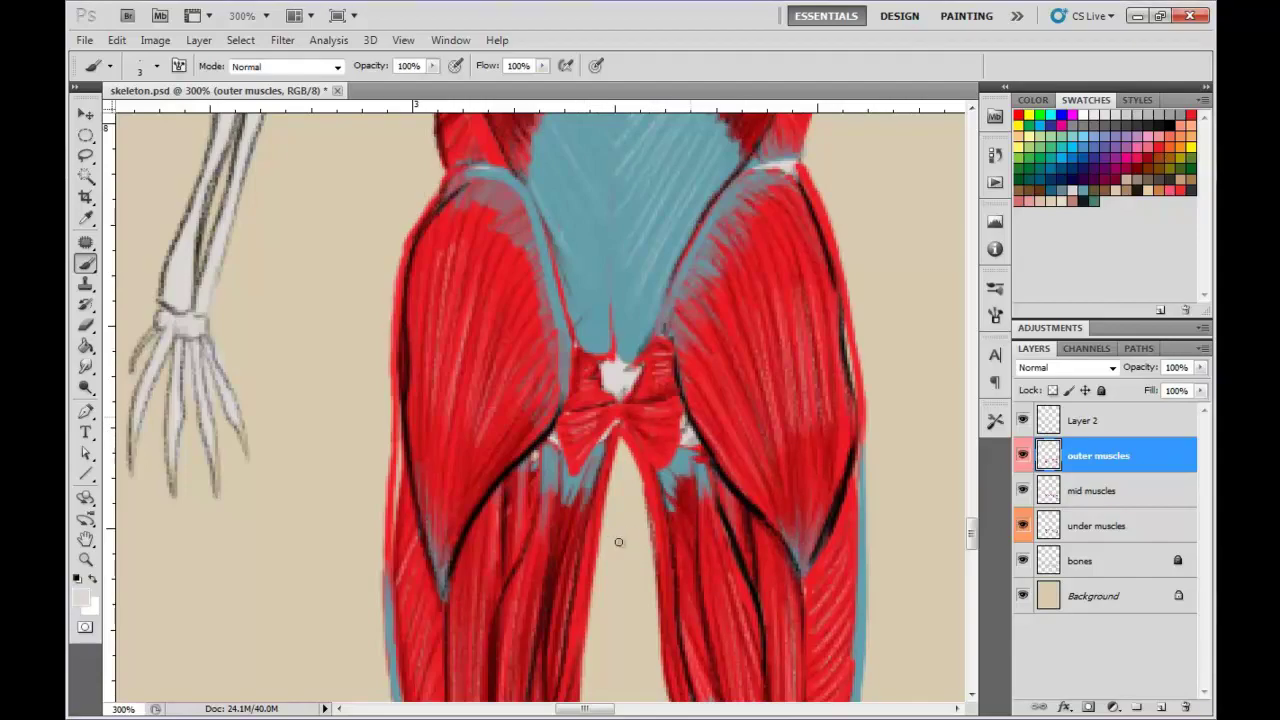
right_click(619, 541)
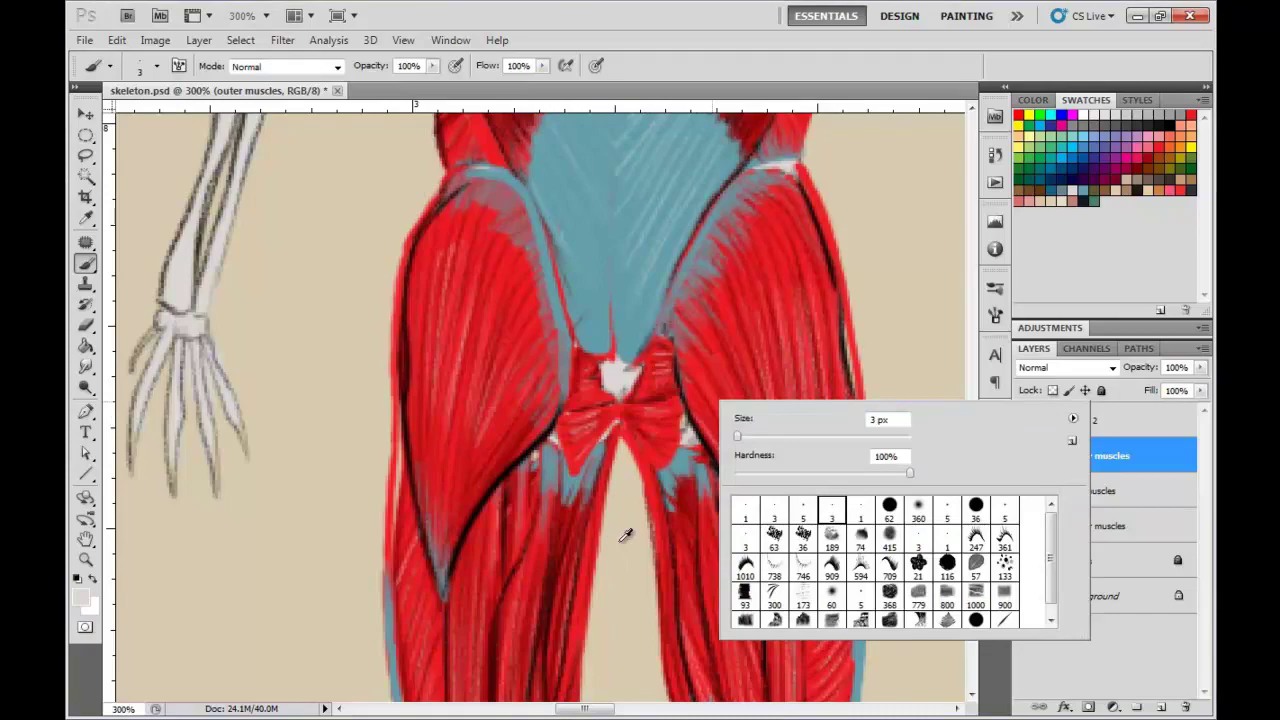
left_click(686, 412, "alt")
left_click_drag(620, 408, 662, 466)
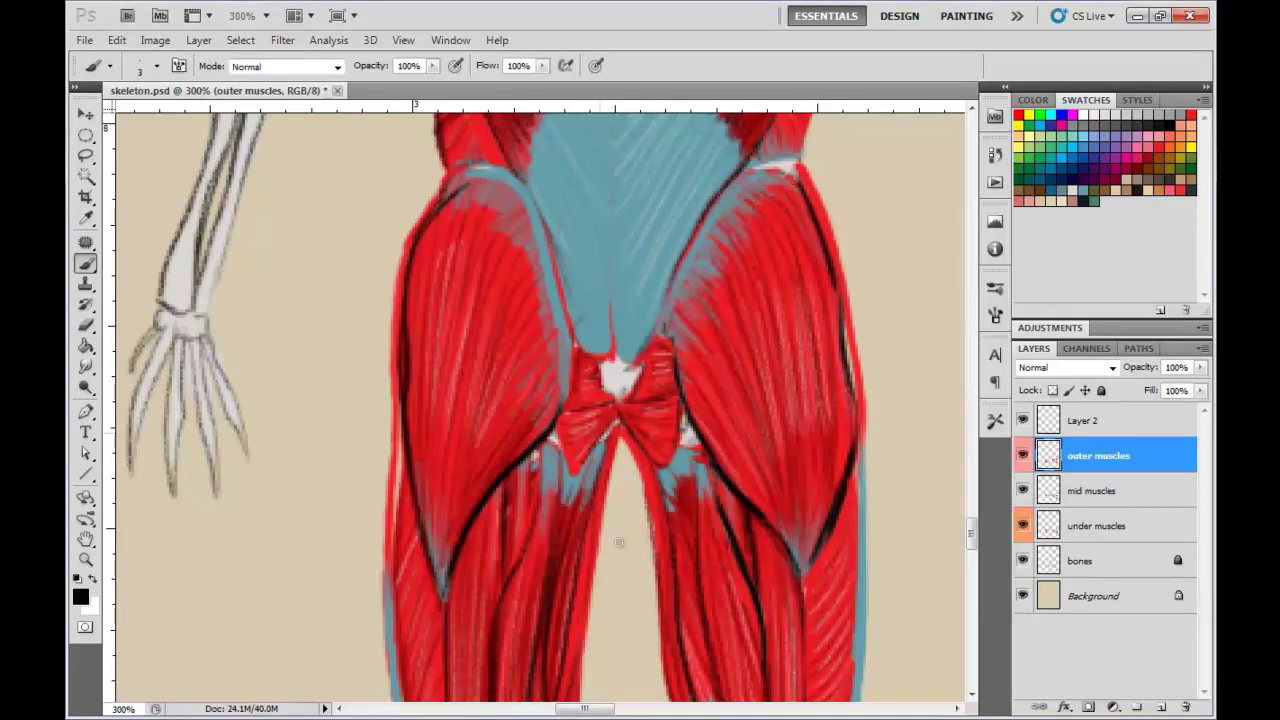
mouse_move(614, 404)
left_mouse_down()
mouse_move(570, 414)
mouse_move(675, 399)
mouse_move(592, 406)
mouse_move(558, 430)
mouse_move(573, 470)
left_mouse_up()
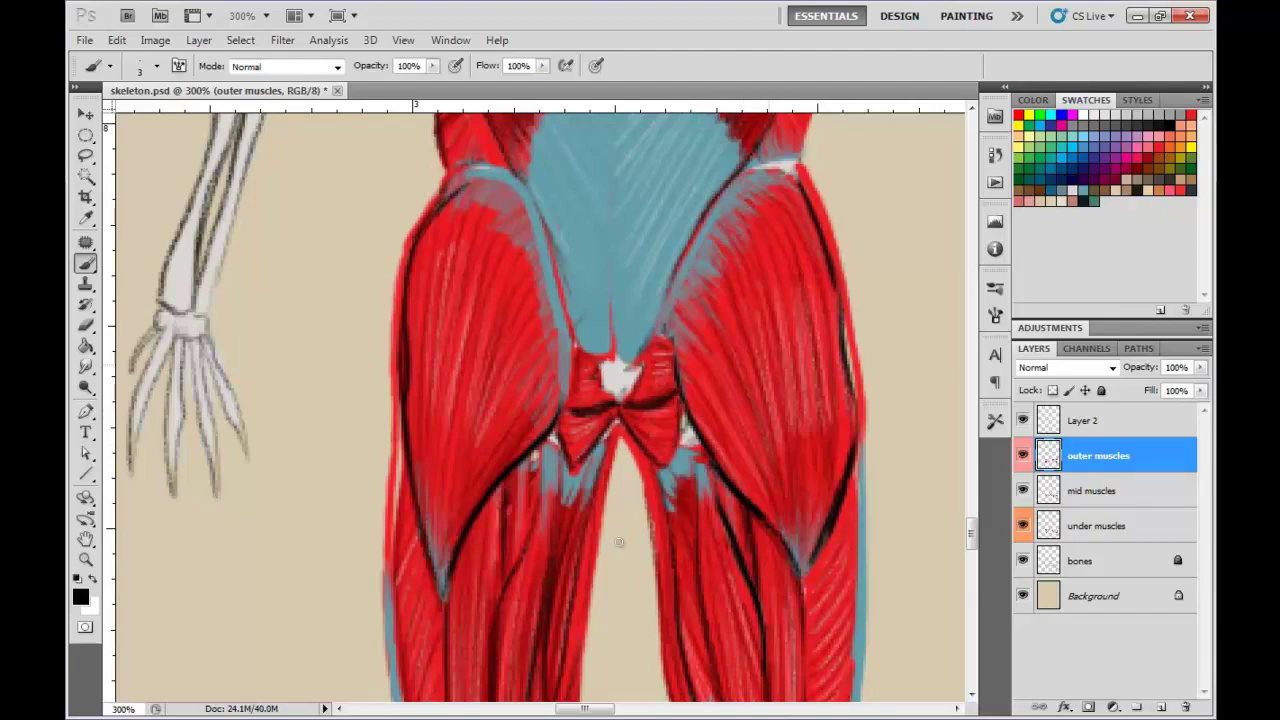
- Fill the exposed bone gaps on the outer sides of both lower pelvis muscles in red with a 5 px brush
left_click(619, 542, "alt")
right_click(619, 542)
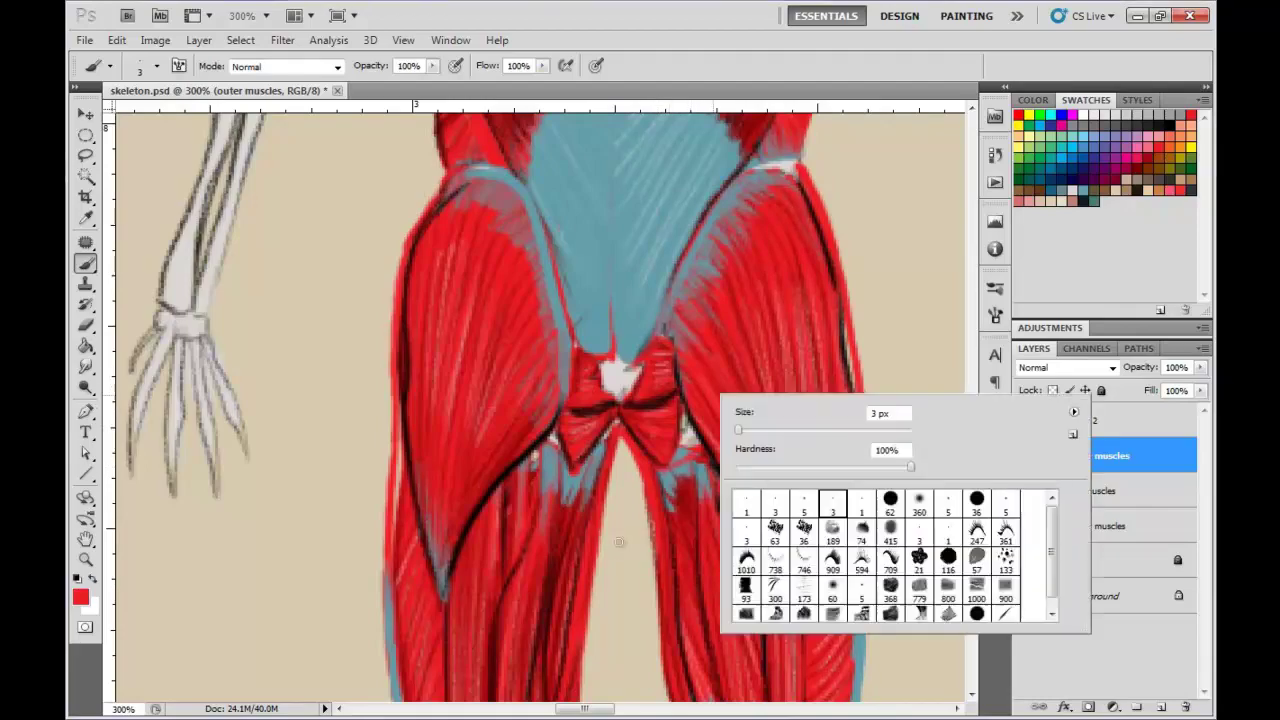
key("]")
key("]")
key("Return")
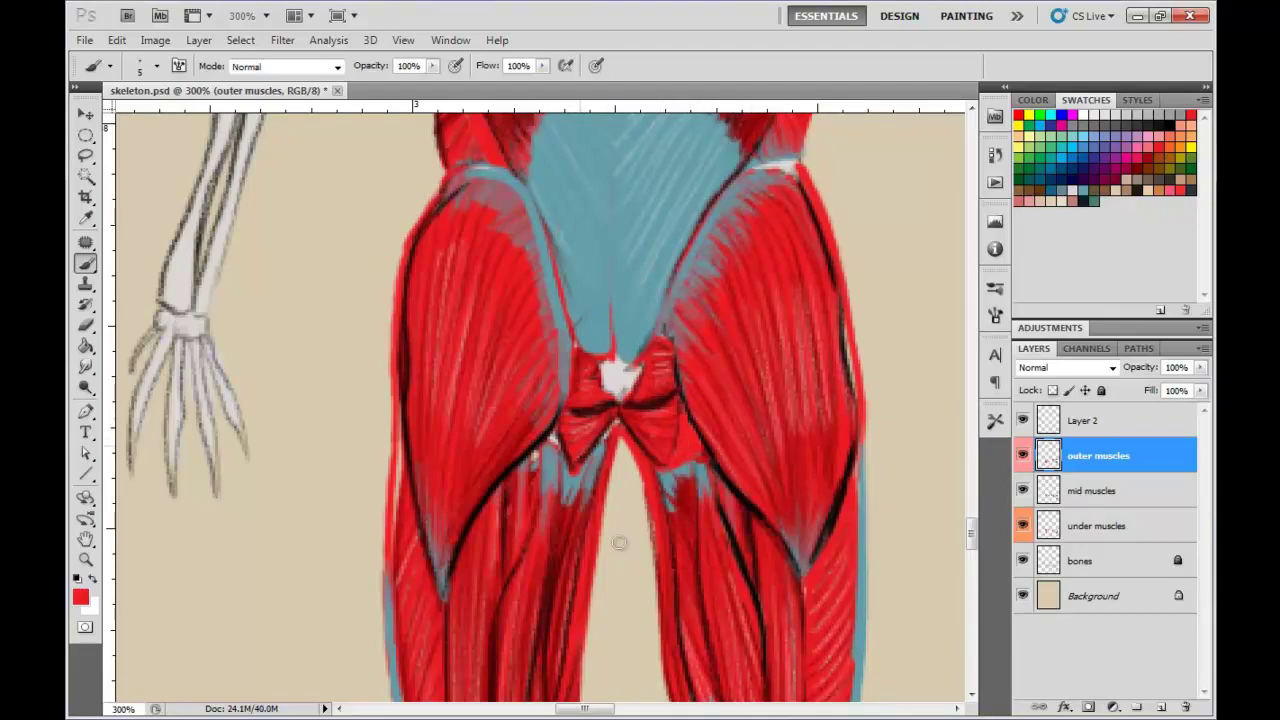
mouse_move(575, 471)
left_mouse_down()
mouse_move(537, 458)
mouse_move(556, 438)
left_mouse_up()
- Outline and shade the two new side patches of the lower pelvis with black 3 px strokes
right_click(620, 542)
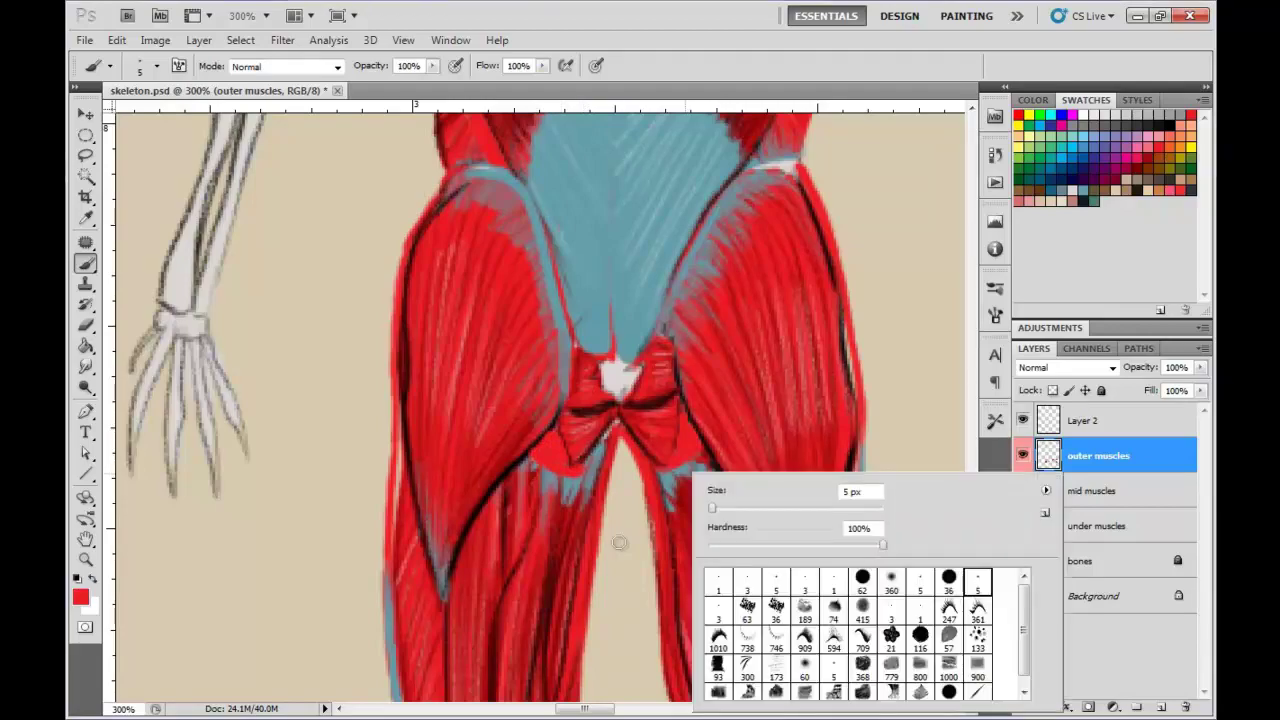
key("bracketleft")
key("bracketleft")
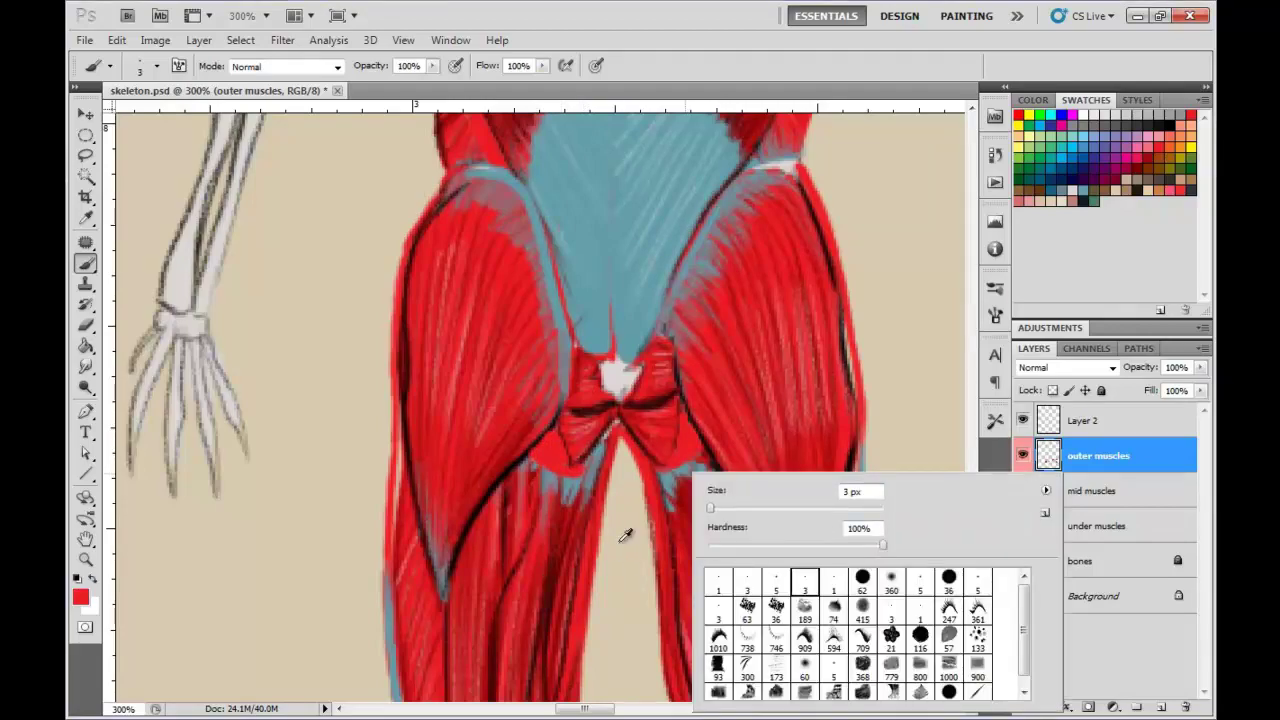
key("Escape")
key("d")
mouse_move(680, 405)
left_mouse_down()
mouse_move(665, 463)
mouse_move(702, 459)
left_mouse_up()
left_click_drag(565, 440, 579, 469)
left_click_drag(557, 433, 570, 459)
left_click_drag(688, 431, 676, 455)
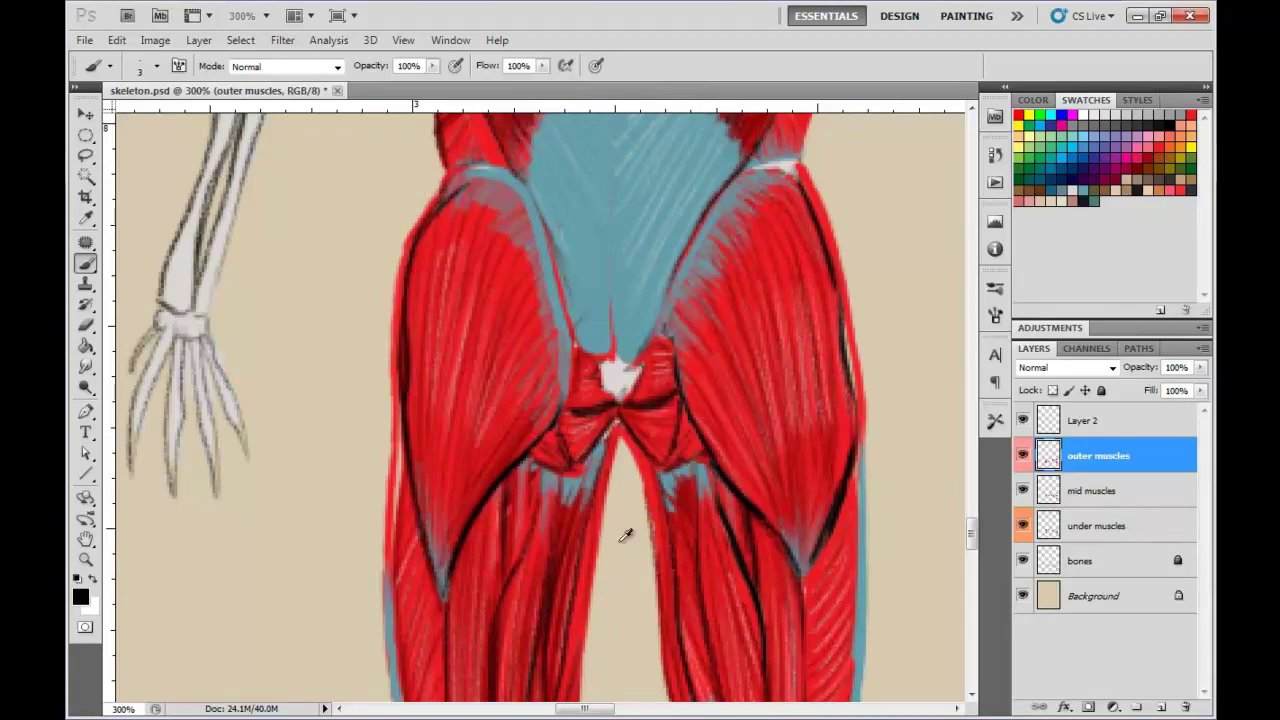
- Paint a red arched muscle with a 5 px brush across the gap beneath the two lower pelvis muscles
right_click(619, 545)
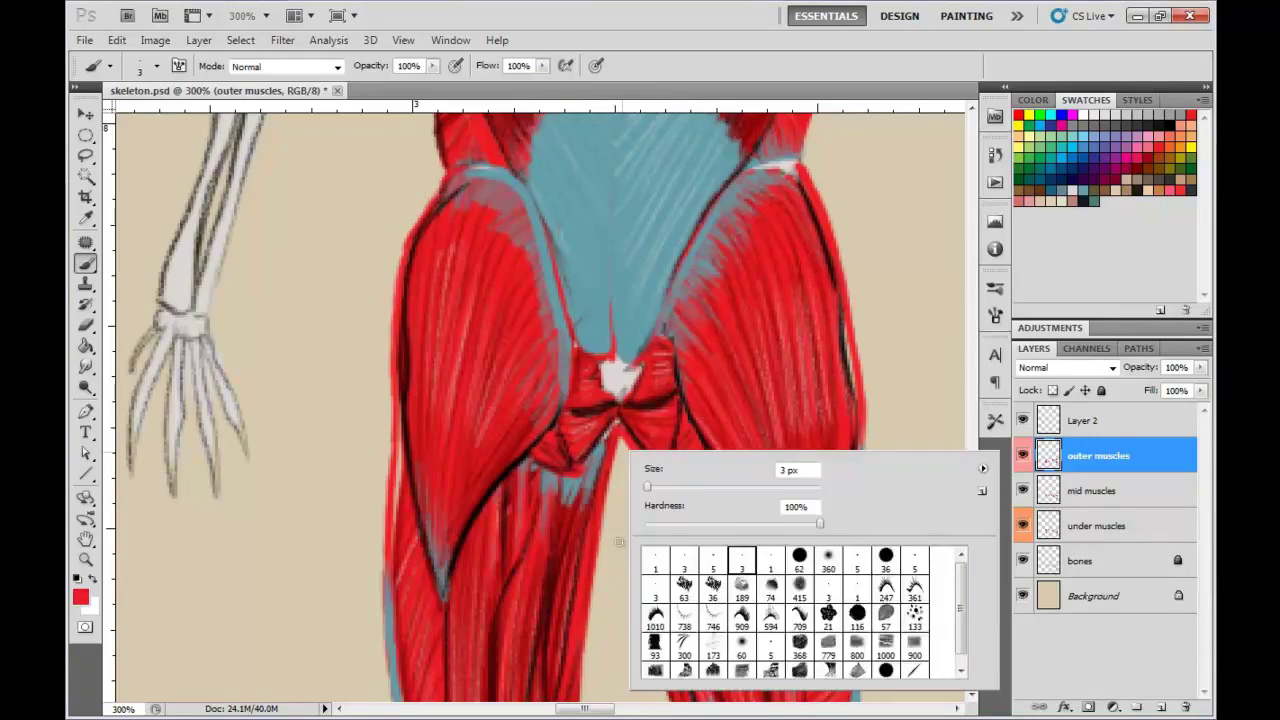
key("bracketright")
key("bracketright")
left_click(619, 542)
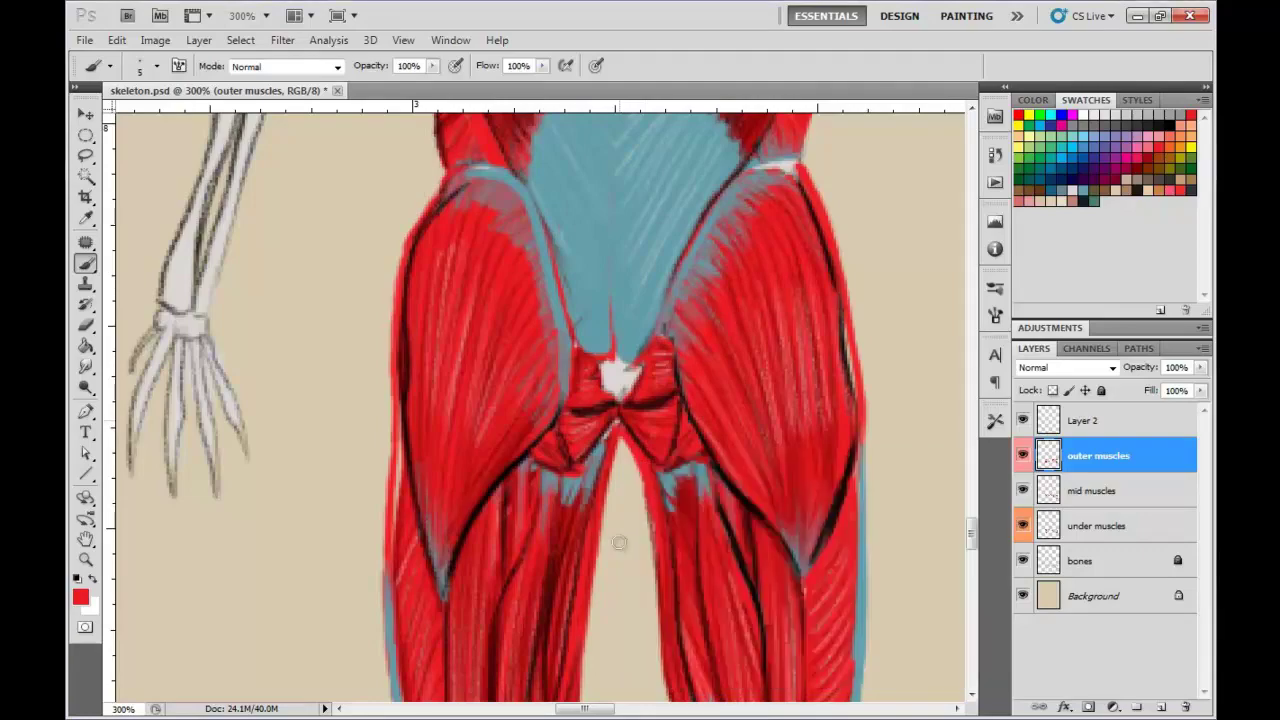
mouse_move(645, 447)
left_mouse_down()
mouse_move(603, 435)
mouse_move(584, 459)
left_mouse_up()
left_click(666, 465)
mouse_move(638, 463)
left_mouse_down()
mouse_move(574, 470)
mouse_move(607, 442)
mouse_move(652, 459)
left_mouse_up()
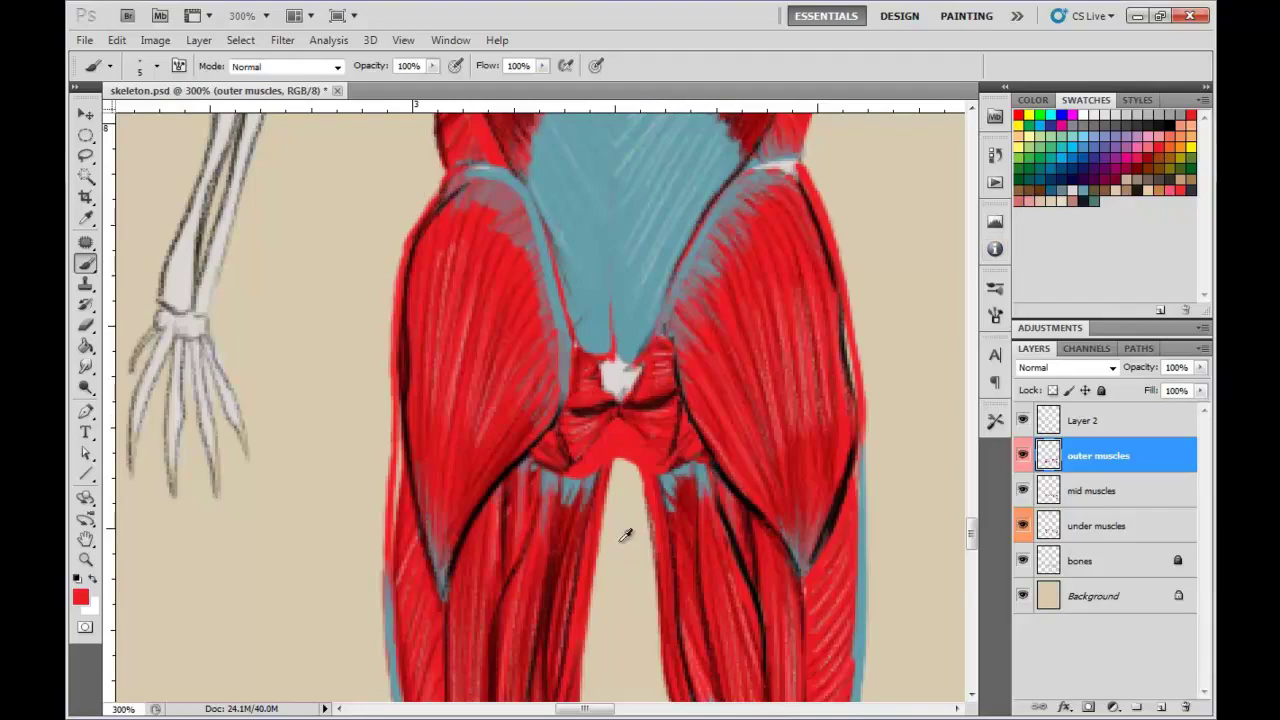
- Outline the arched muscle between the upper thighs with black 3 px strokes
key("d")
right_click(620, 543)
left_click(730, 567)
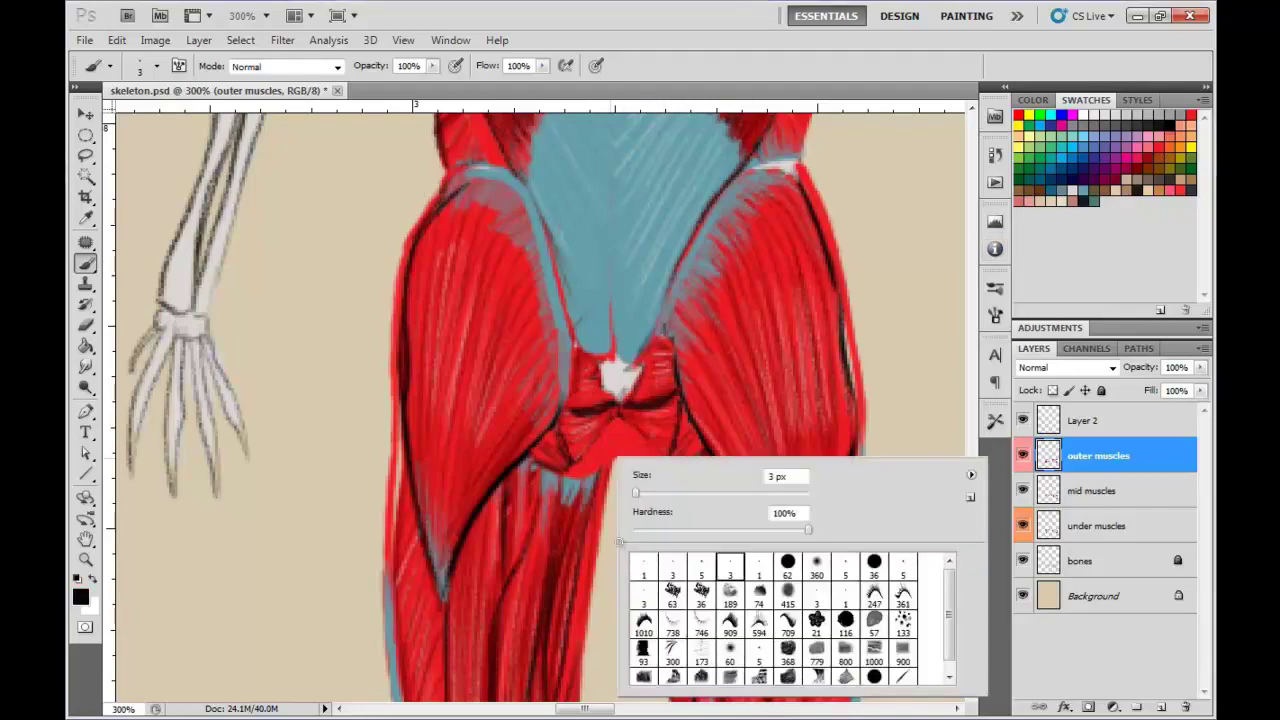
key("Return")
left_click_drag(646, 439, 657, 460)
mouse_move(621, 418)
left_mouse_down()
mouse_move(648, 445)
mouse_move(579, 459)
left_mouse_up()
mouse_move(668, 479)
left_mouse_down()
mouse_move(620, 457)
mouse_move(569, 475)
mouse_move(638, 462)
left_mouse_up()
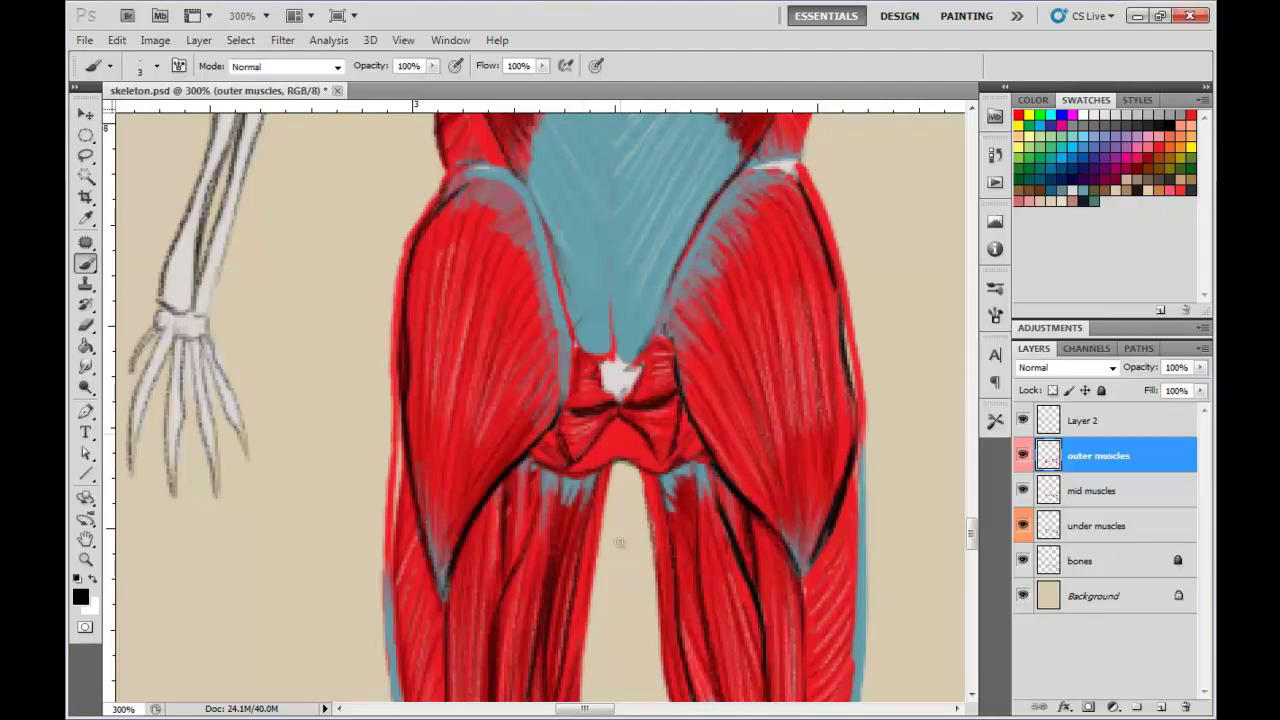
- Add a blue-grey tendon down the centre of the arched muscle and detail the muscle with dark red, black and light grey strokes
left_click(620, 540, "alt")
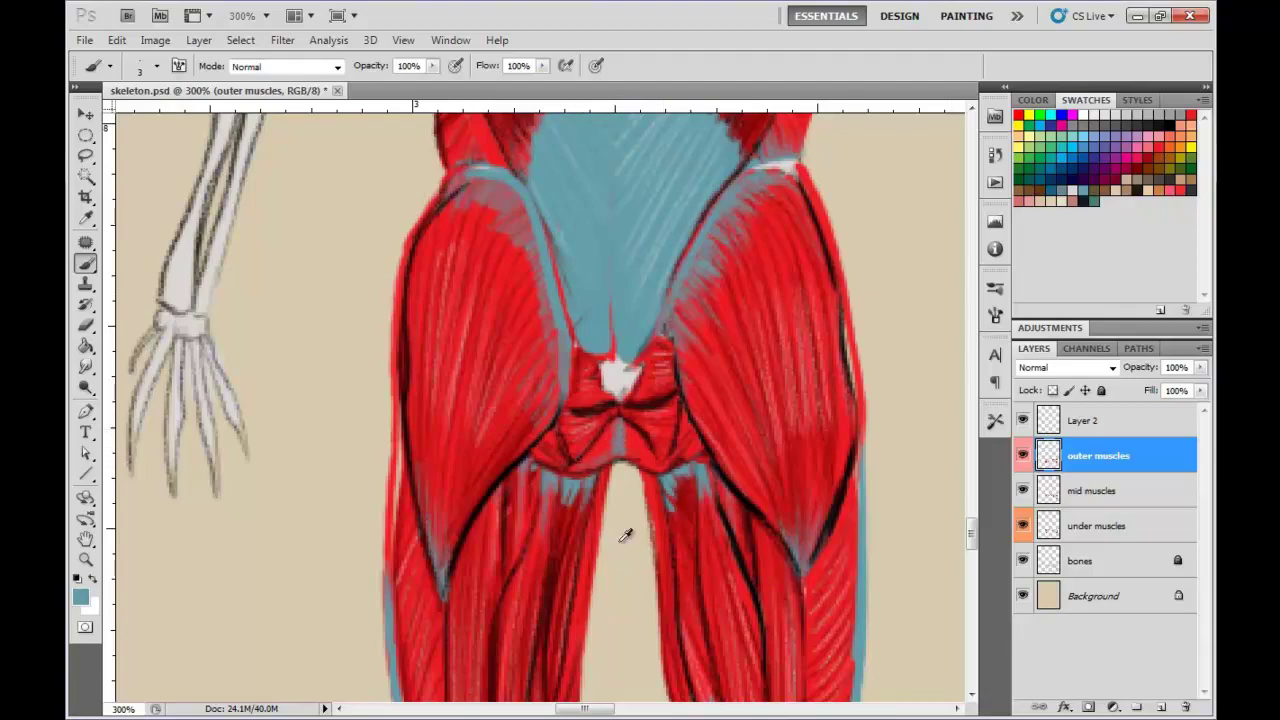
left_click(619, 542, "alt")
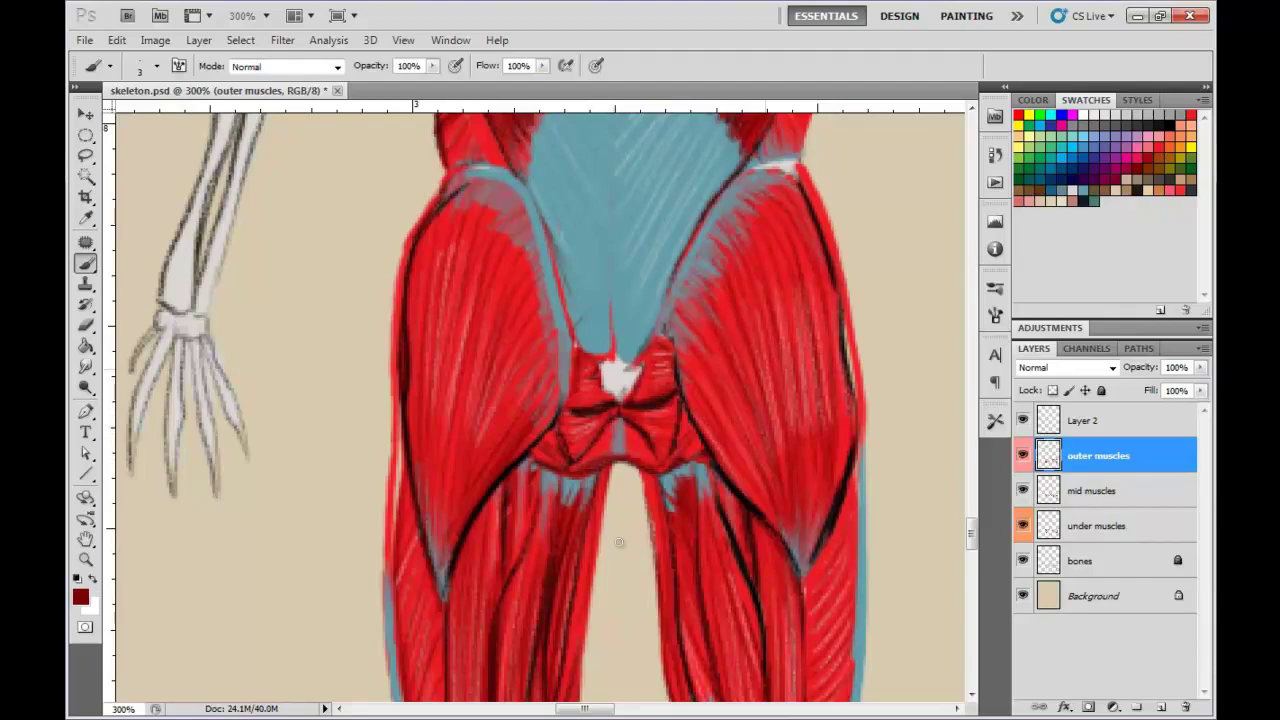
left_click(1181, 125)
left_click_drag(677, 468, 638, 465)
key("d")
left_click_drag(677, 464, 565, 463)
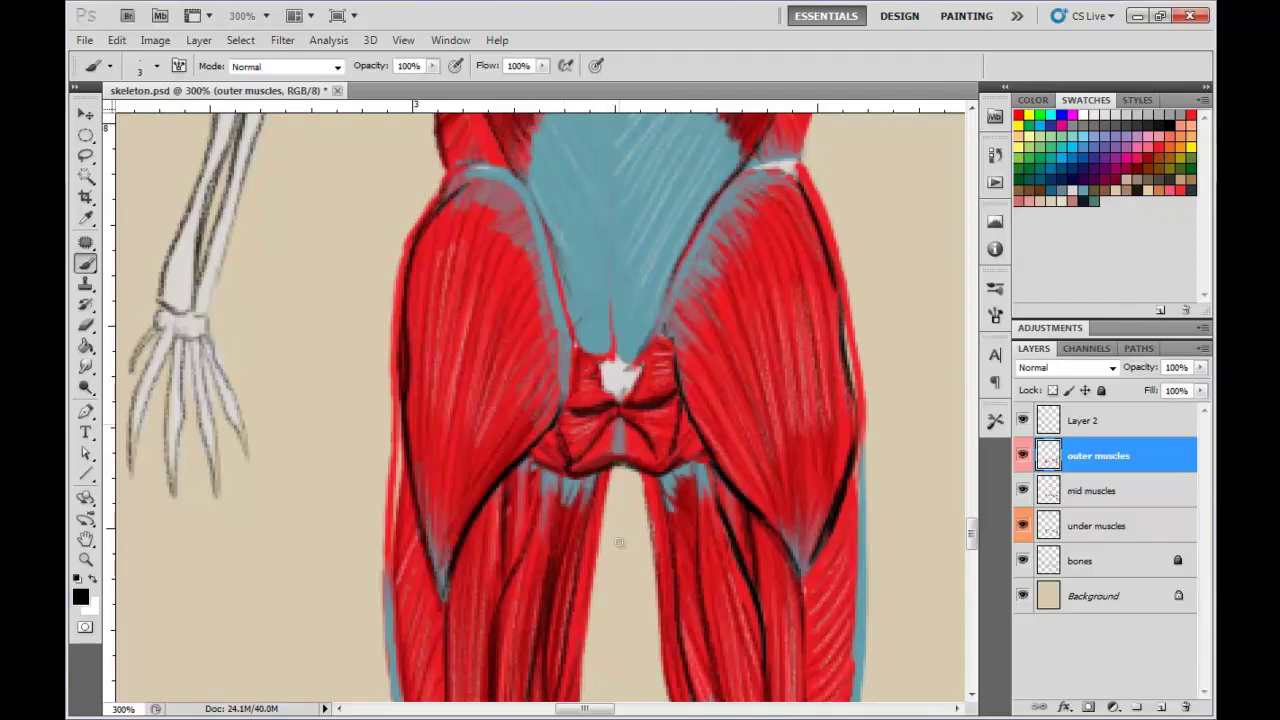
mouse_move(614, 435)
left_mouse_down()
mouse_move(587, 463)
mouse_move(631, 445)
mouse_move(646, 457)
mouse_move(603, 449)
mouse_move(586, 464)
left_mouse_up()
left_click(620, 548, "alt")
key("ctrl+z")
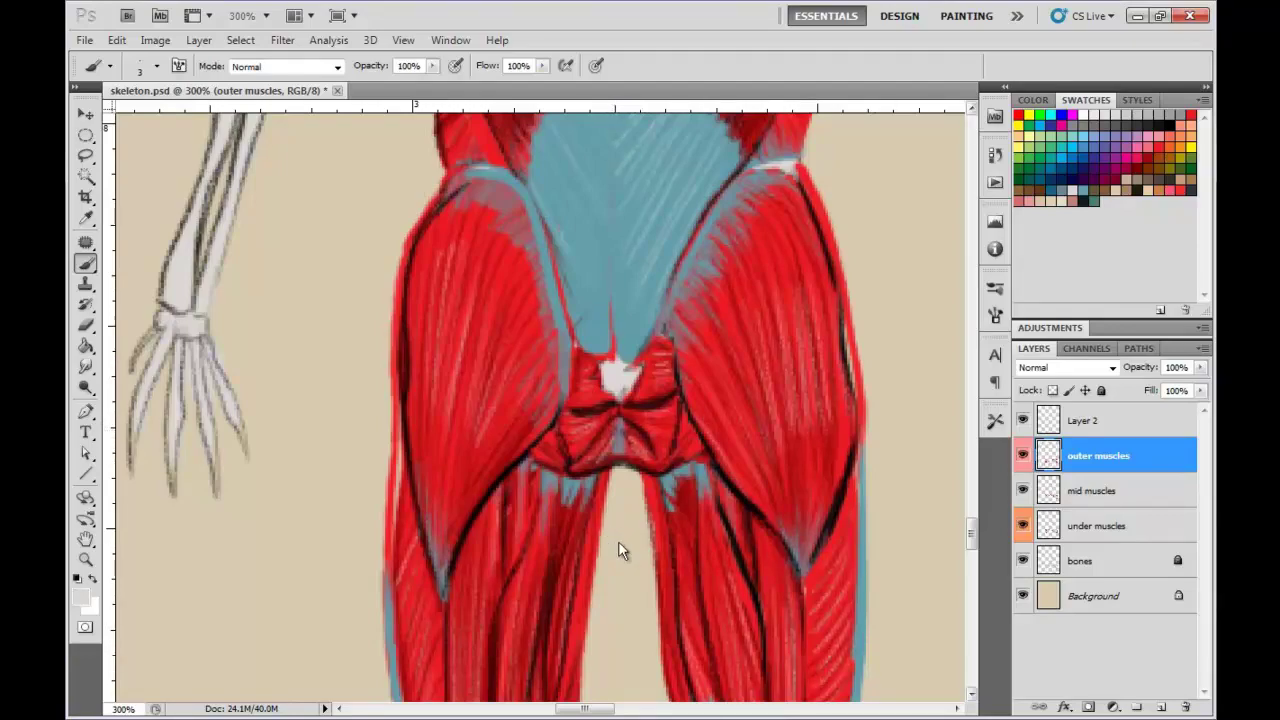
- Paint a small rounded red muscle with a 5 px brush at the centre of the arch's lower edge
key("Return")
right_click(619, 542)
left_click(914, 532)
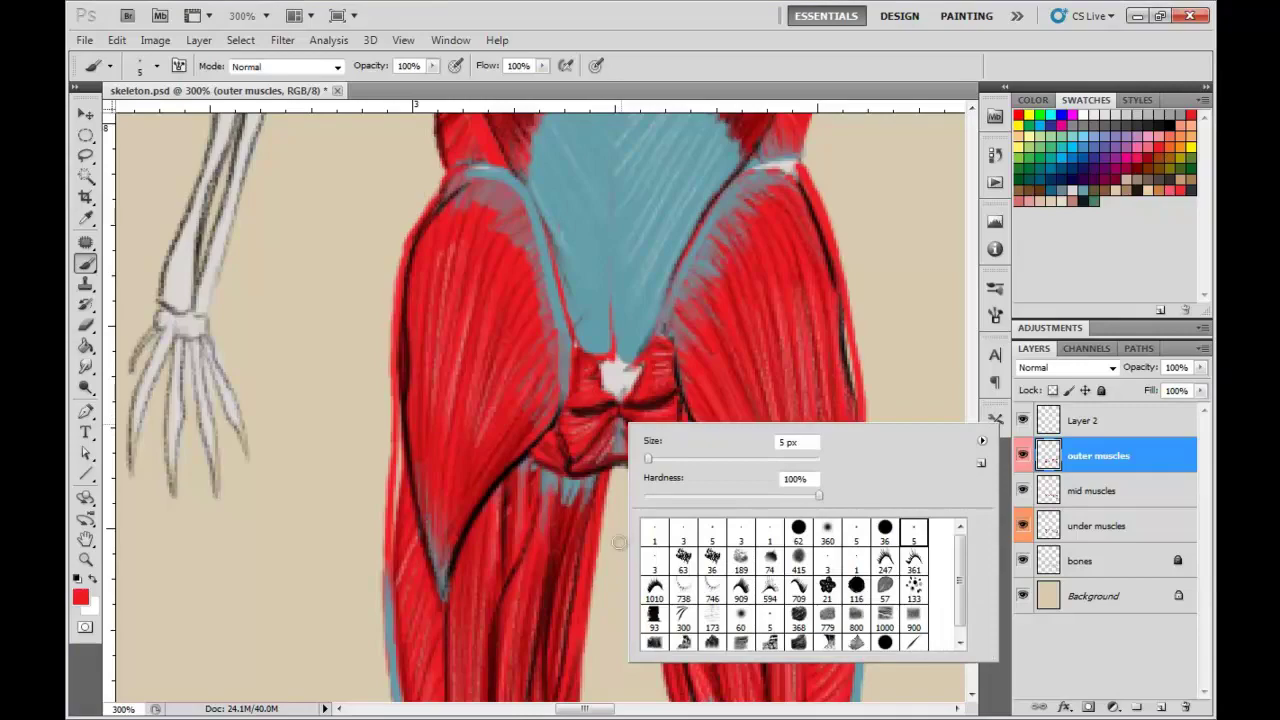
left_click(619, 542)
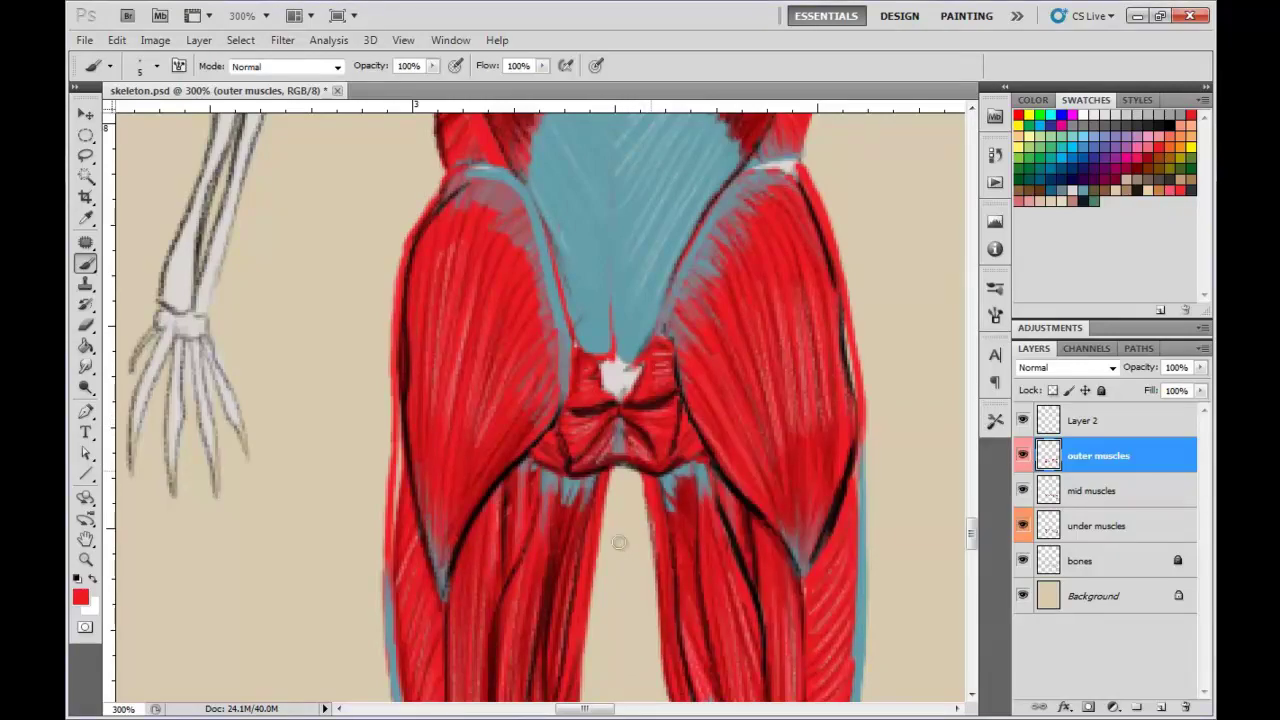
mouse_move(652, 471)
left_mouse_down()
mouse_move(587, 476)
mouse_move(632, 486)
left_mouse_up()
- Shade the small rounded muscle with dark red 3 px strokes and outline it in black
right_click(640, 451)
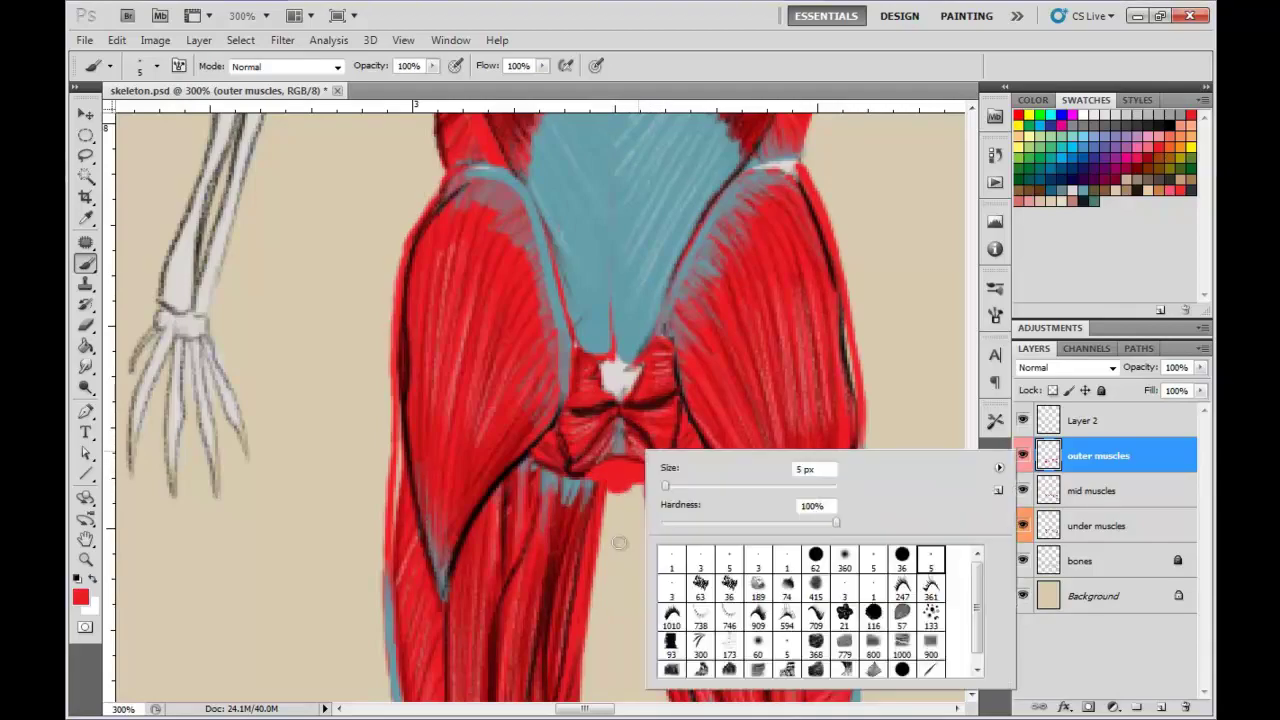
left_click(758, 560)
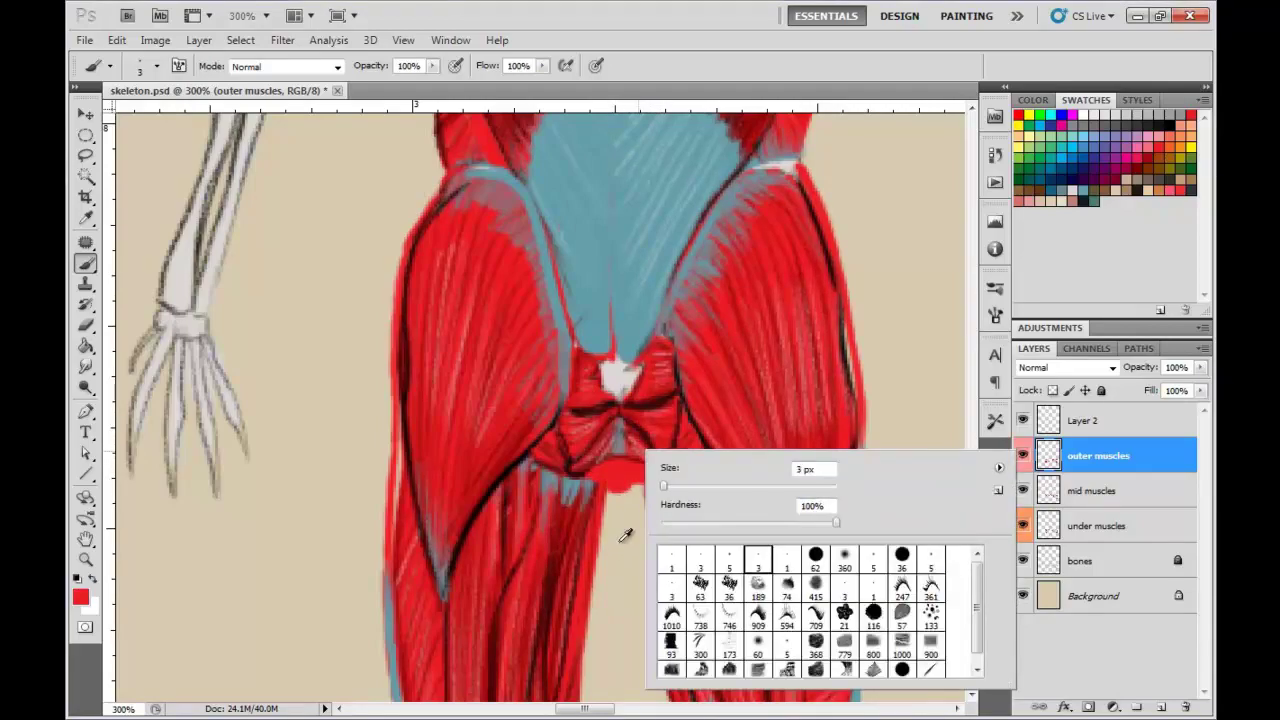
key("Return")
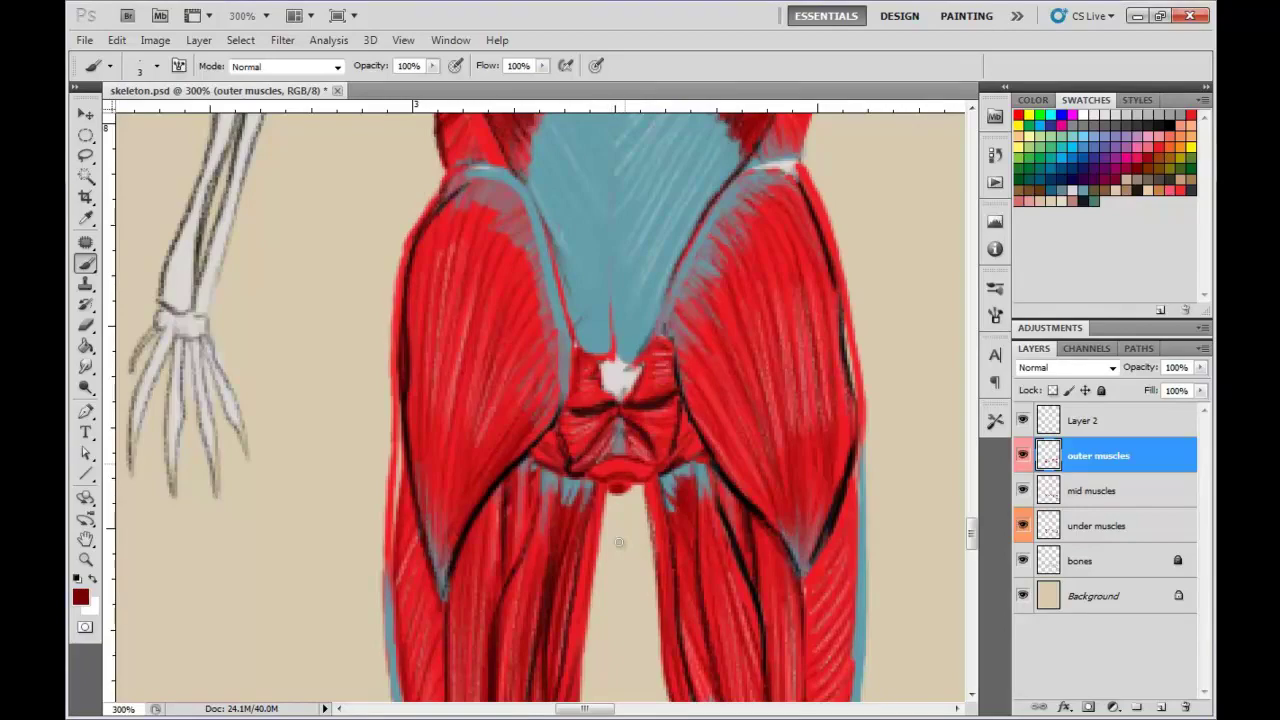
left_click(619, 542, "alt")
key("d")
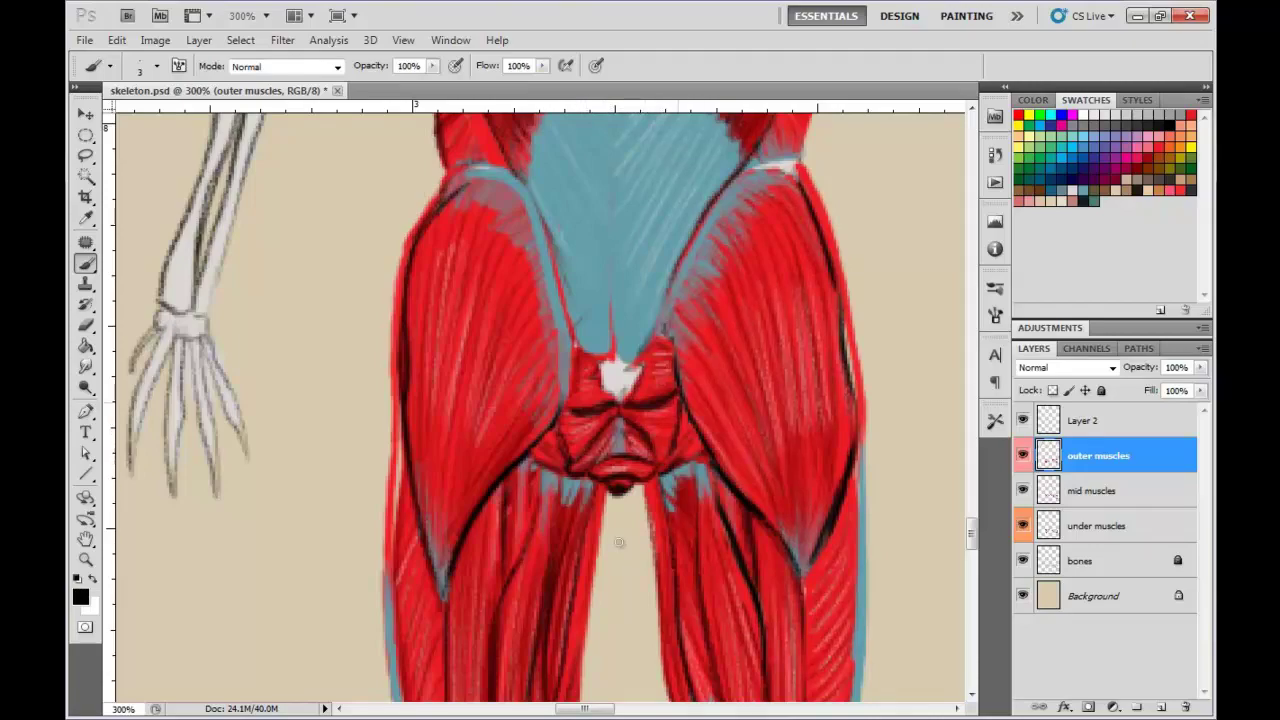
key("ctrl+minus")
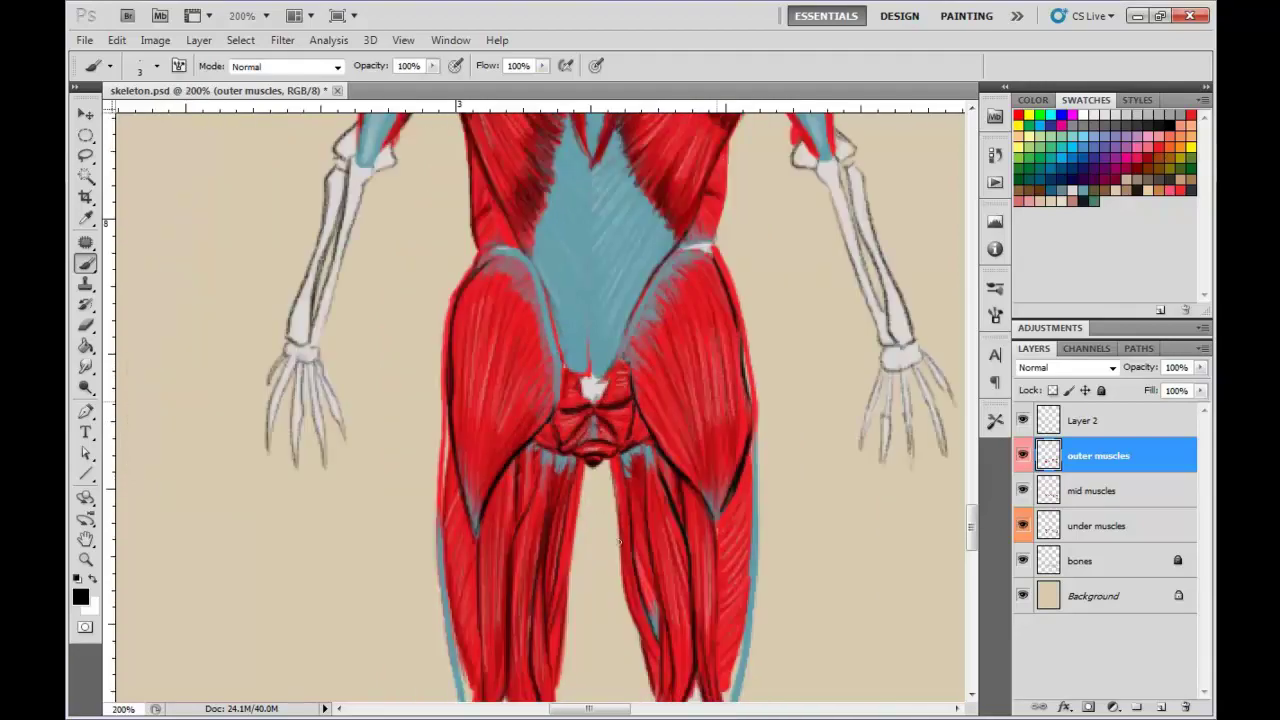
key("ctrl+minus")
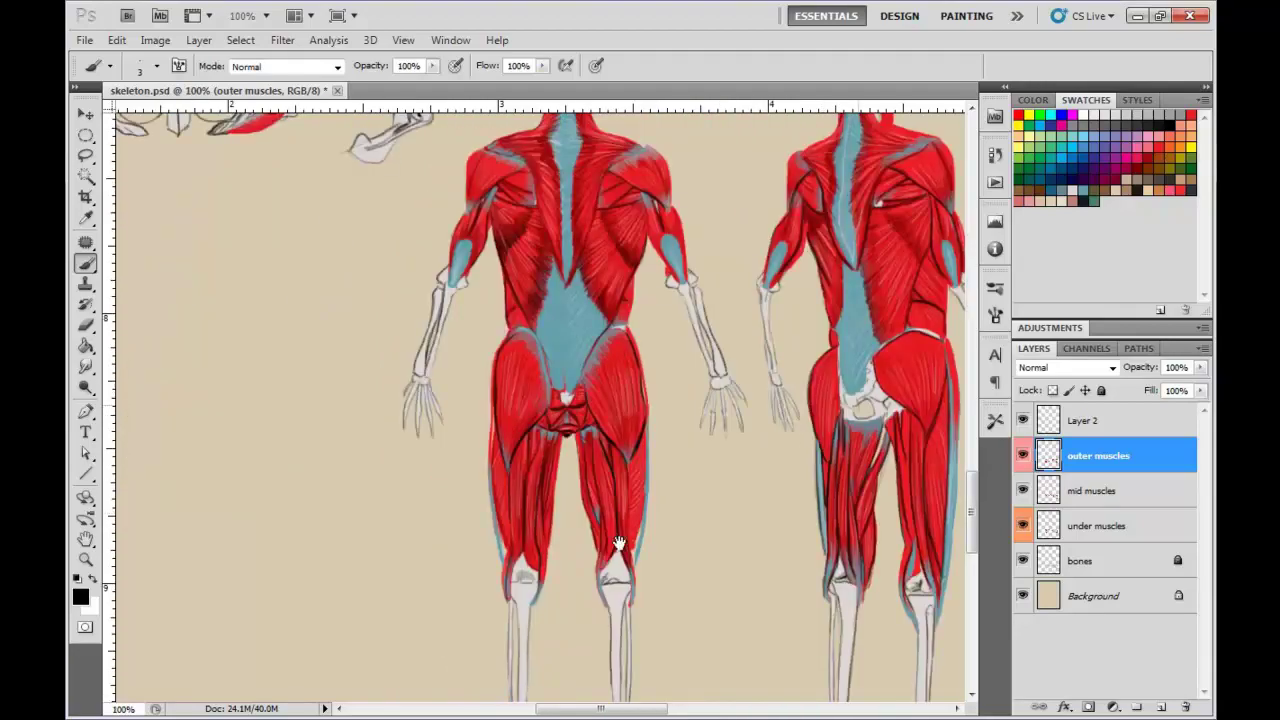
left_click_drag(620, 543, 590, 567)
left_click_drag(533, 437, 538, 517)
left_click_drag(536, 413, 542, 495)
key("ctrl+z")
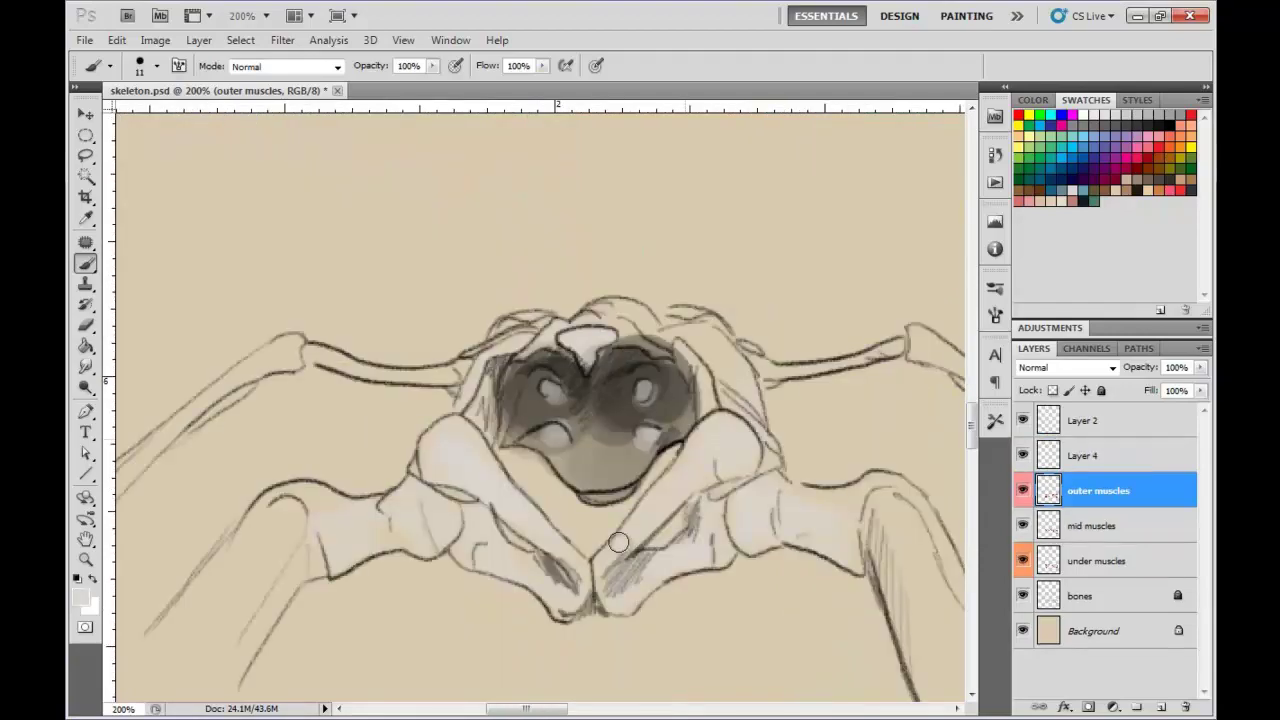
- Set the brush size to 5 px for the outer muscles layer
right_click(618, 542)
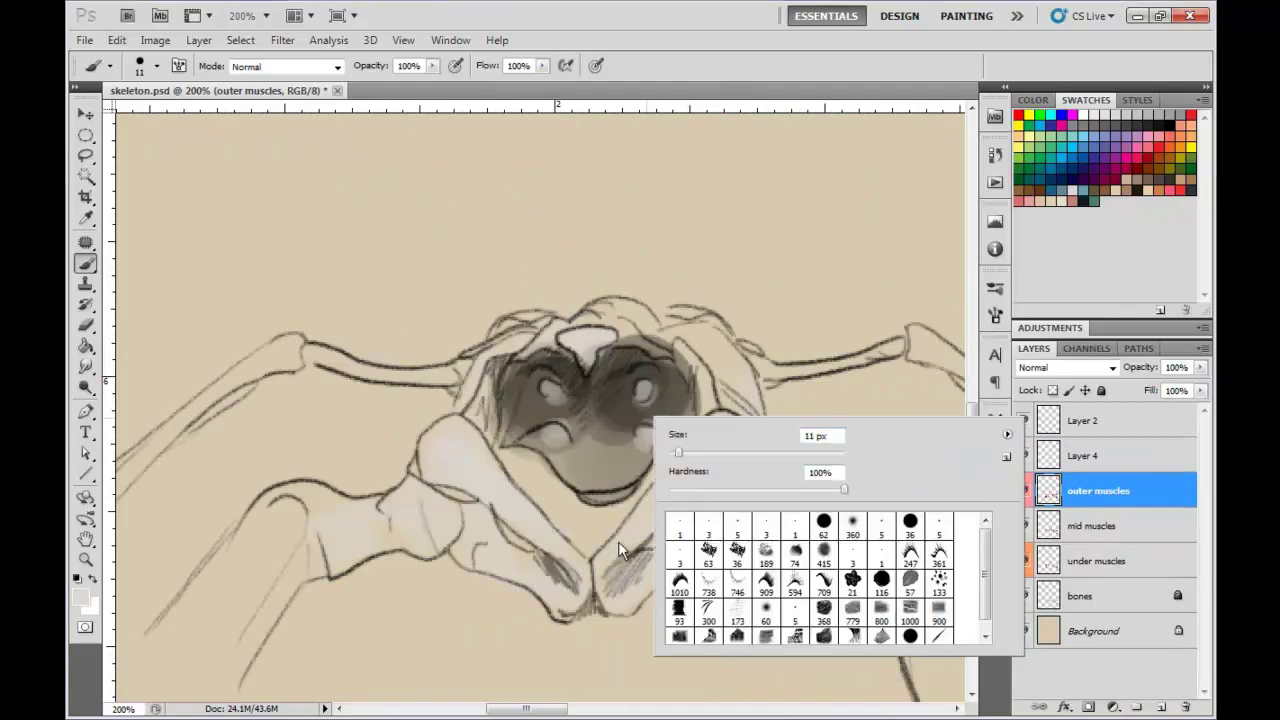
left_click(939, 526)
key("Return")
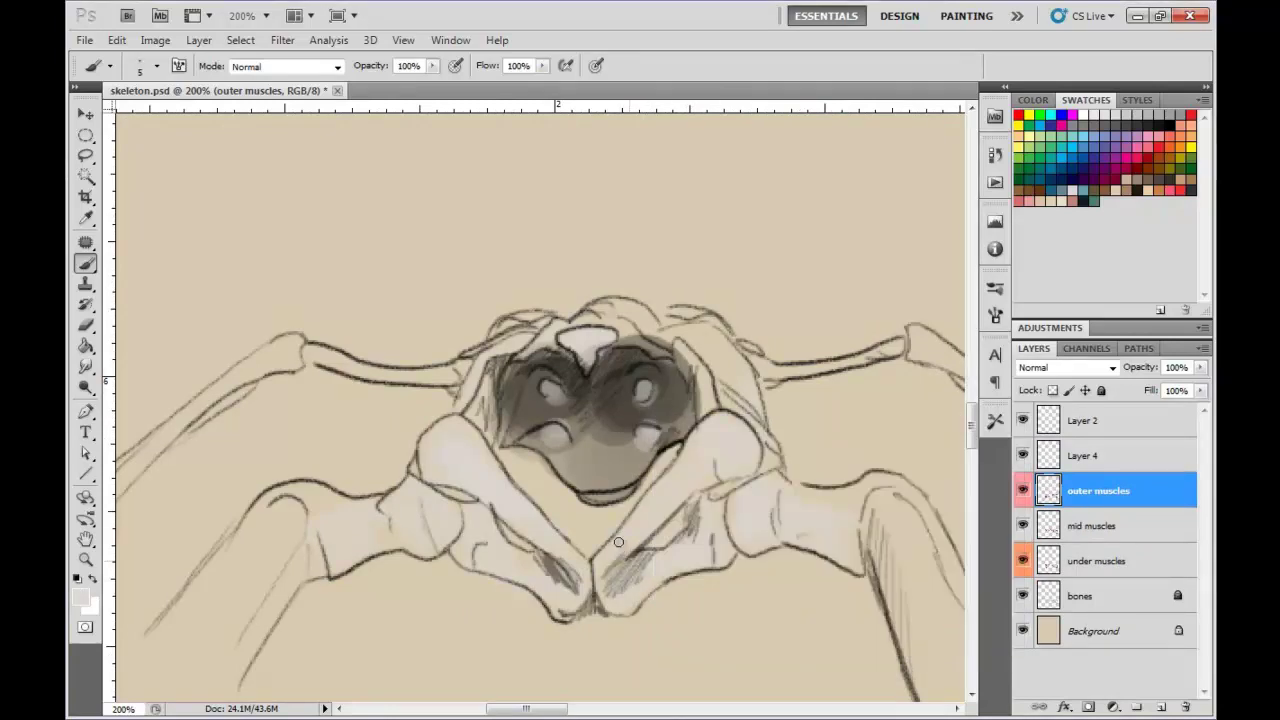
- Hide the outer, mid and under muscles layers to expose the bones of the row of standing skeletons
key("ctrl+minus")
key("ctrl+minus")
key("ctrl+minus")
left_click_drag(618, 542, 289, 343)
scroll(618, 542, "right", 3)
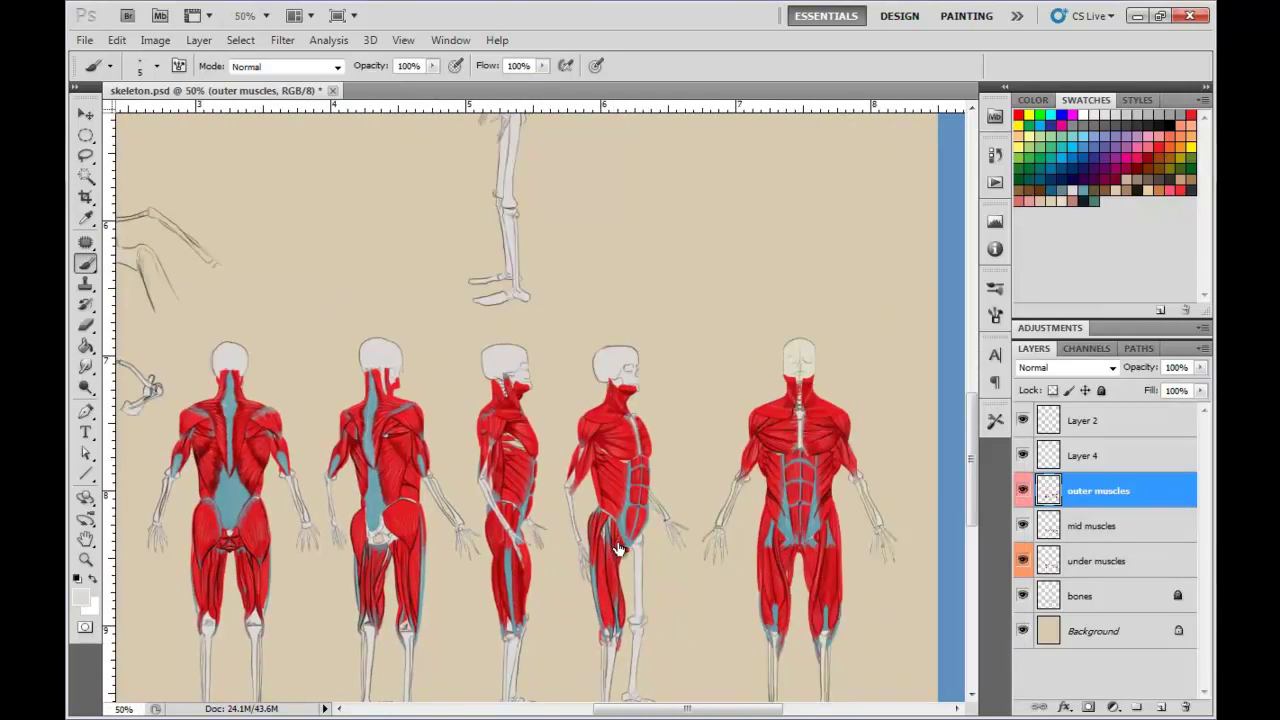
left_click(1022, 490)
left_click(1022, 525)
left_click(1022, 560)
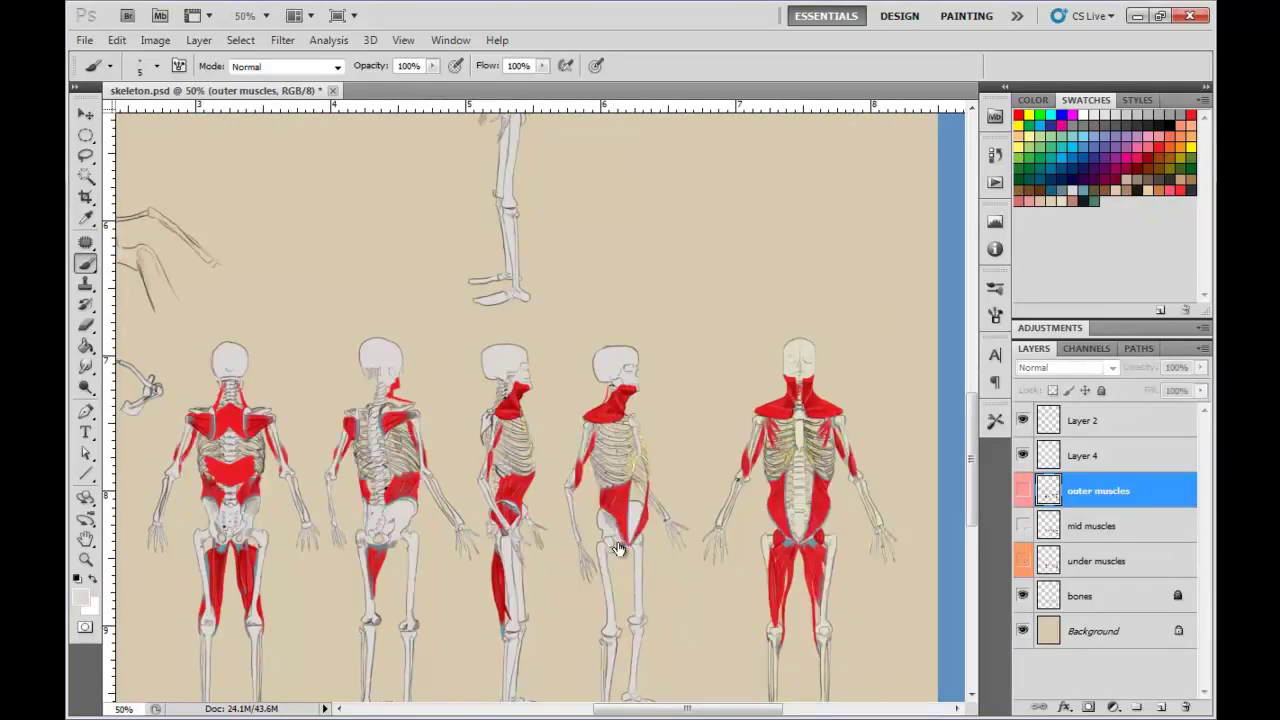
scroll(618, 542, "down", 2)
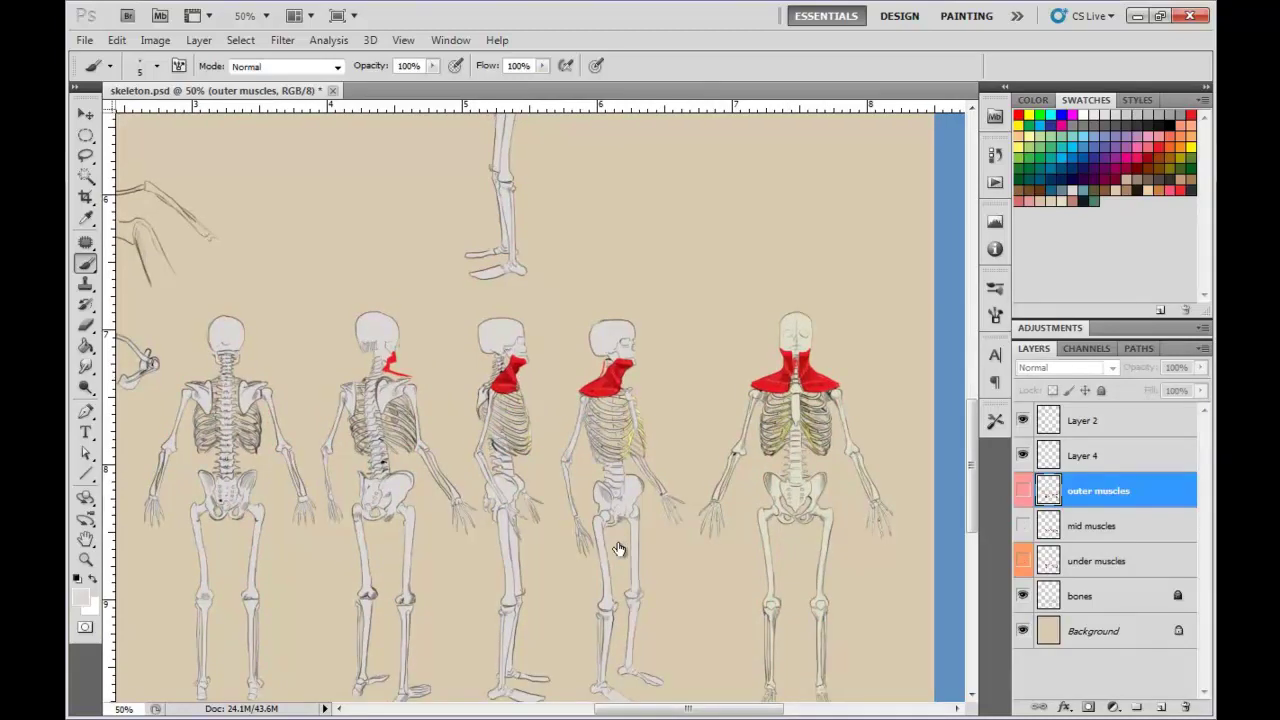
- Make Layer 4 the active layer and pick bright red as the brush colour for marking the pelvis sketch above the shoulder-girdle drawing
left_click(1085, 455)
key("ctrl+plus")
key("ctrl+plus")
left_click_drag(618, 542, 446, 426)
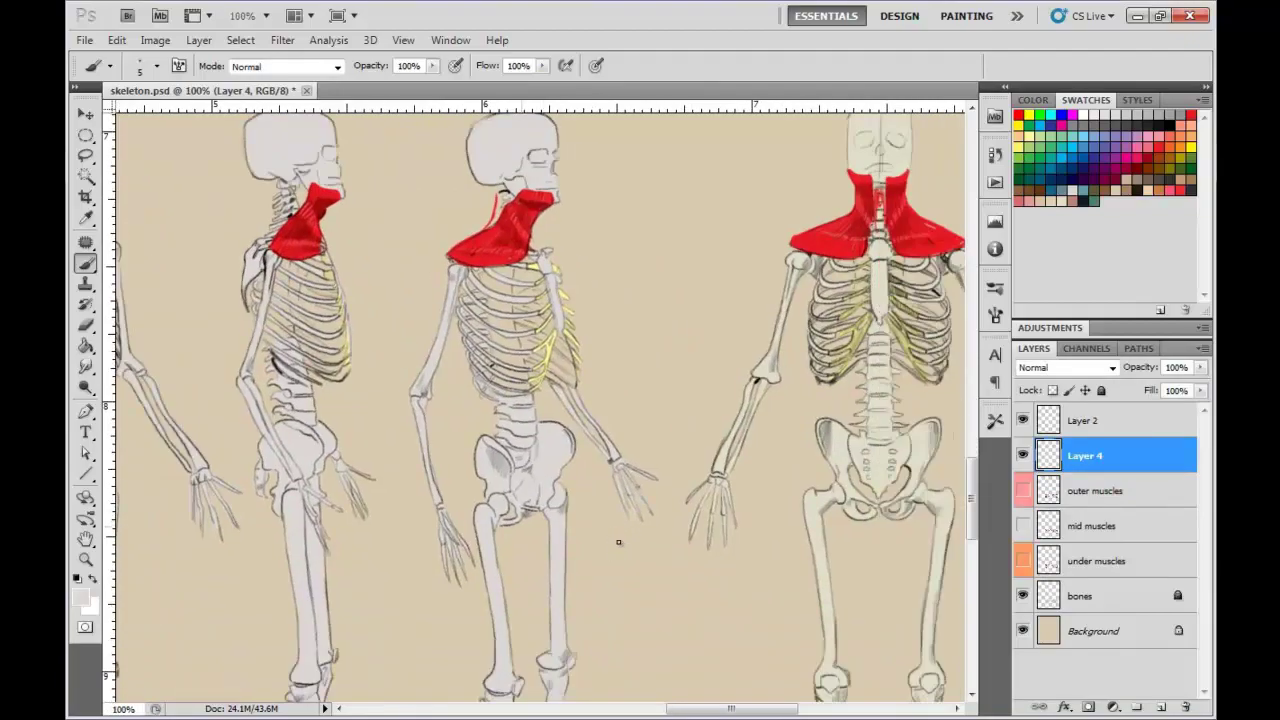
scroll(618, 542, "right", 2)
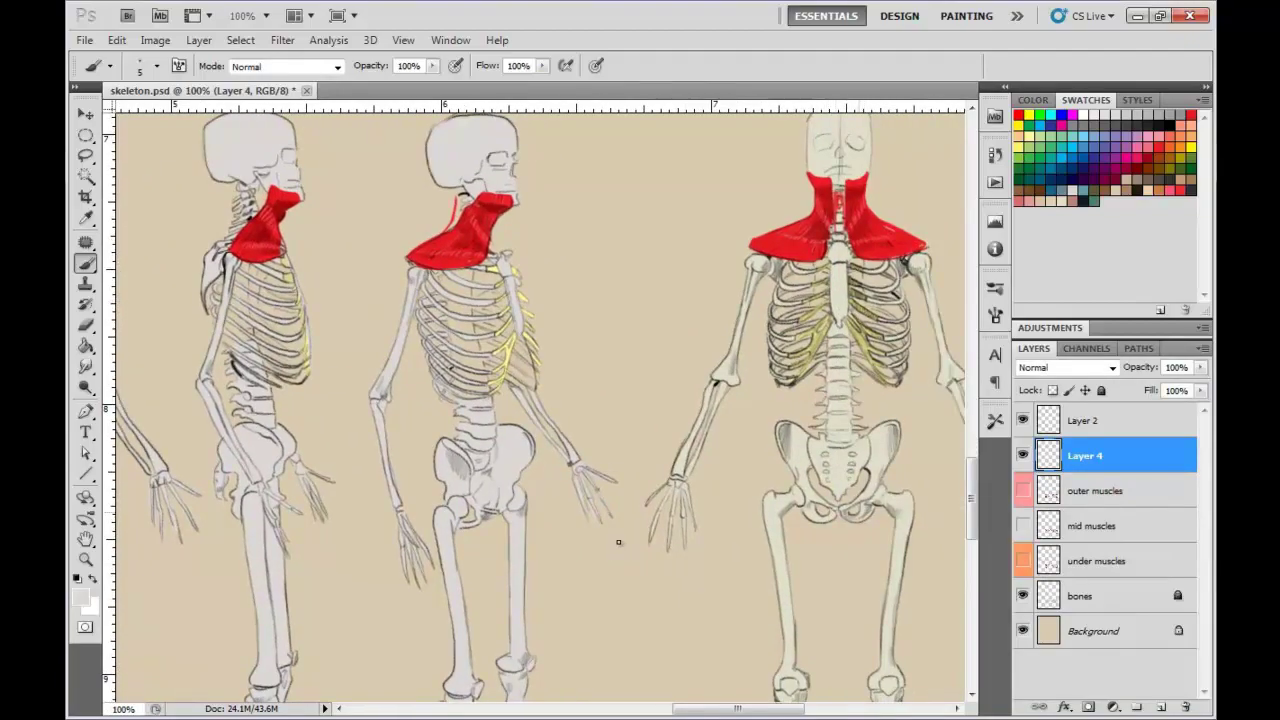
left_click_drag(619, 543, 997, 495)
scroll(618, 542, "left", 6)
scroll(618, 542, "up", 1)
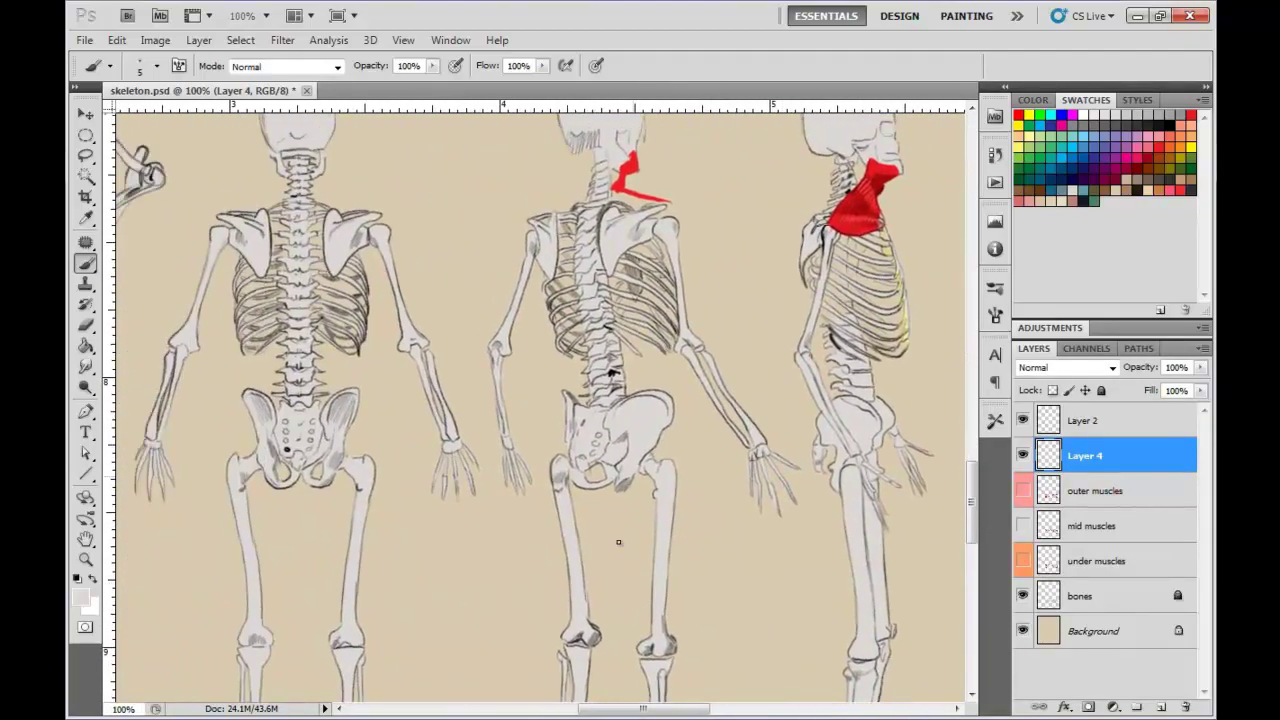
scroll(618, 542, "left", 9)
scroll(618, 542, "down", 1)
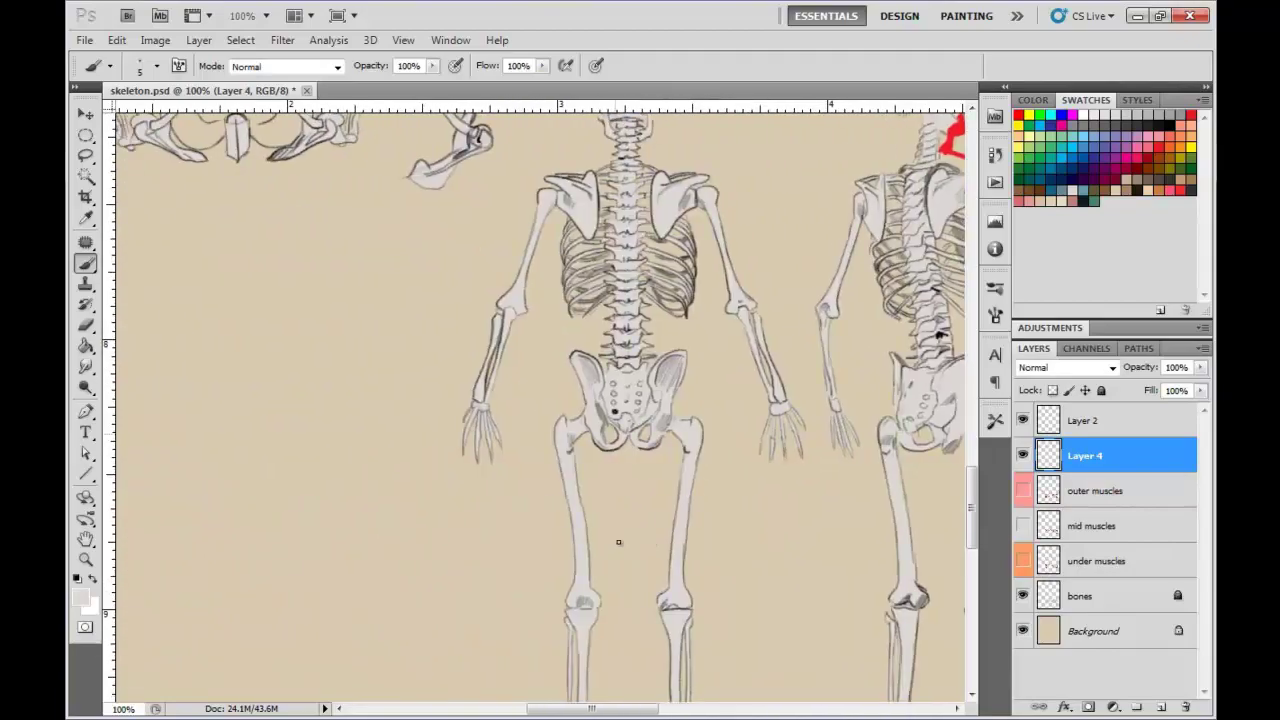
scroll(618, 542, "left", 9)
scroll(618, 542, "up", 20)
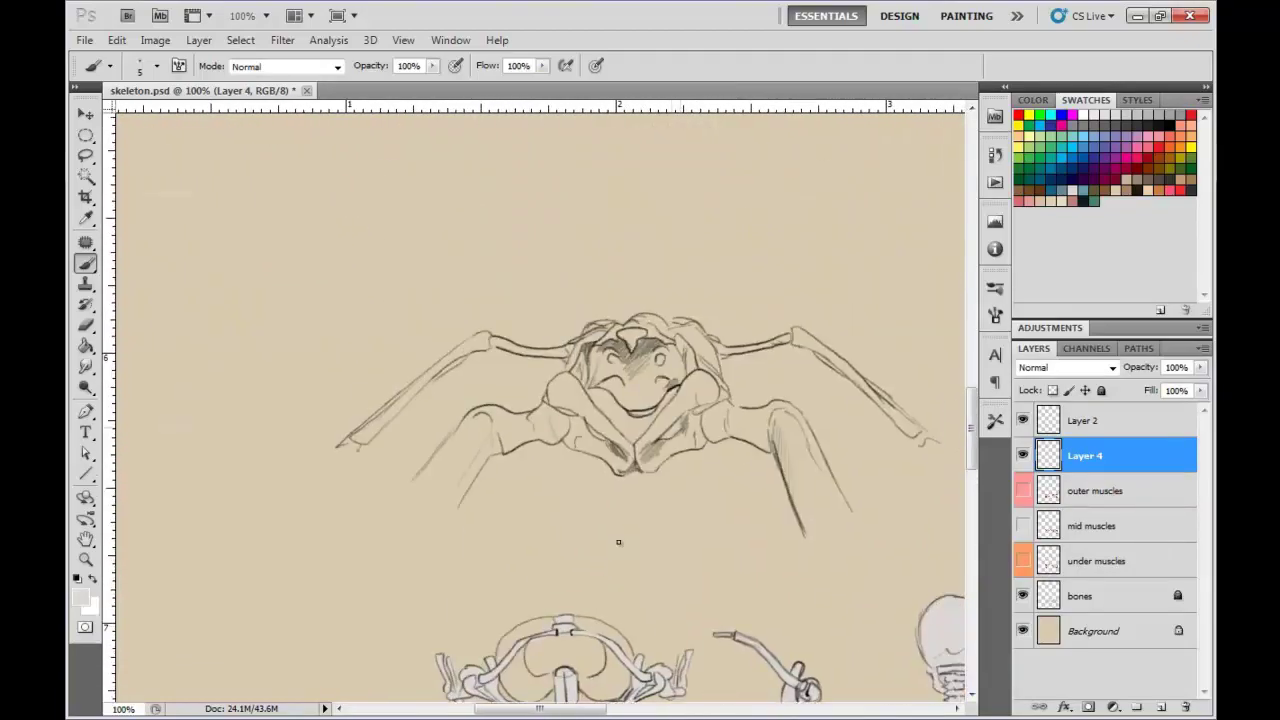
left_click_drag(659, 440, 677, 426)
key("alt+bracketleft")
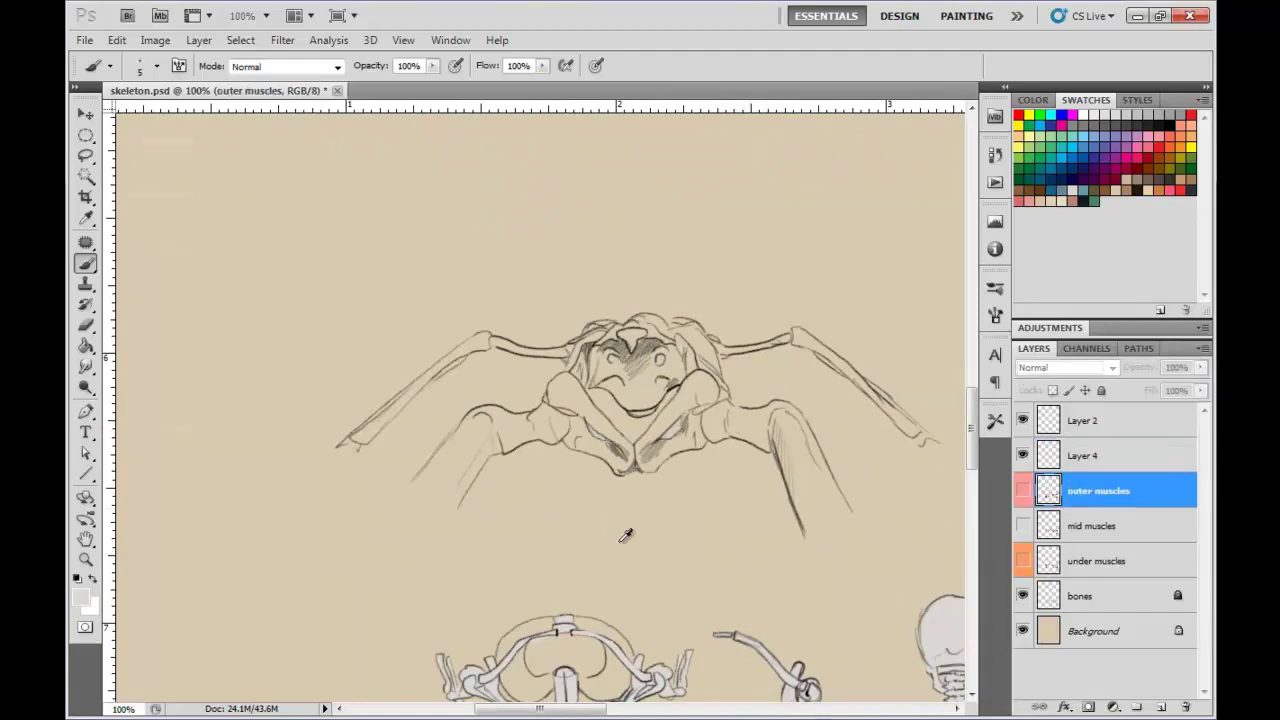
left_click(1019, 116)
key("alt+bracketright")
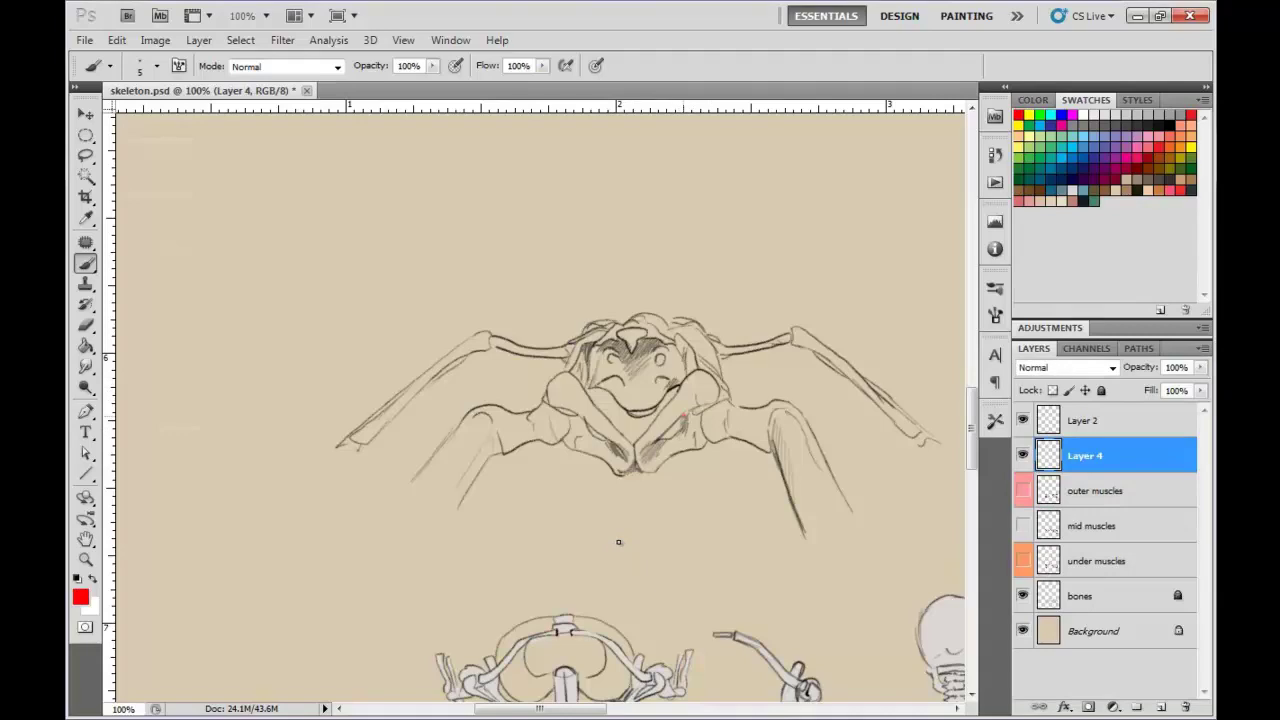
- Try small red marks on both sides of the pelvic opening in the sketch, and undo them
mouse_move(684, 416)
left_mouse_down()
mouse_move(665, 442)
mouse_move(686, 420)
left_mouse_up()
mouse_move(588, 425)
left_mouse_down()
mouse_move(603, 431)
mouse_move(588, 427)
left_mouse_up()
key("ctrl+z")
key("ctrl+alt+z")
key("ctrl+alt+z")
key("ctrl+shift+z")
key("space")
left_click_drag(619, 543, 506, 574)
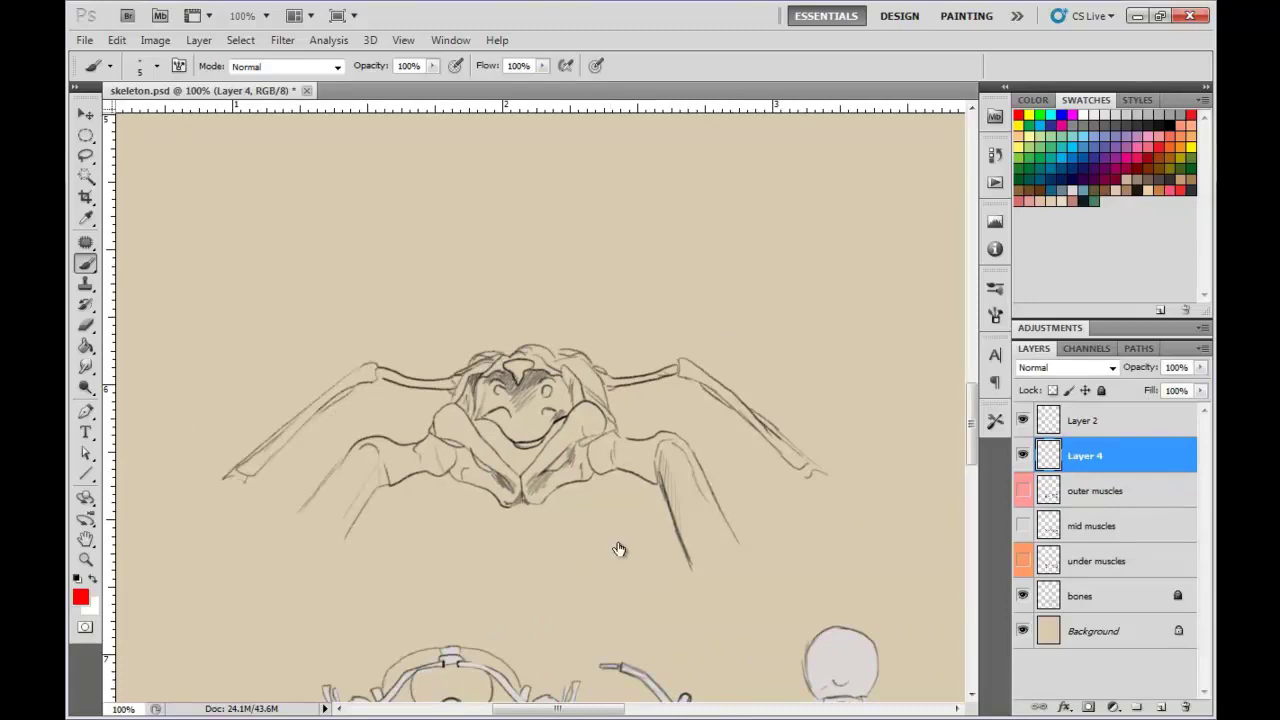
- Move Layer 4 beneath the under muscles layer and show the outer muscles layer over the pelvis sketch
key("ctrl+bracketleft")
key("ctrl+bracketleft")
key("ctrl+bracketleft")
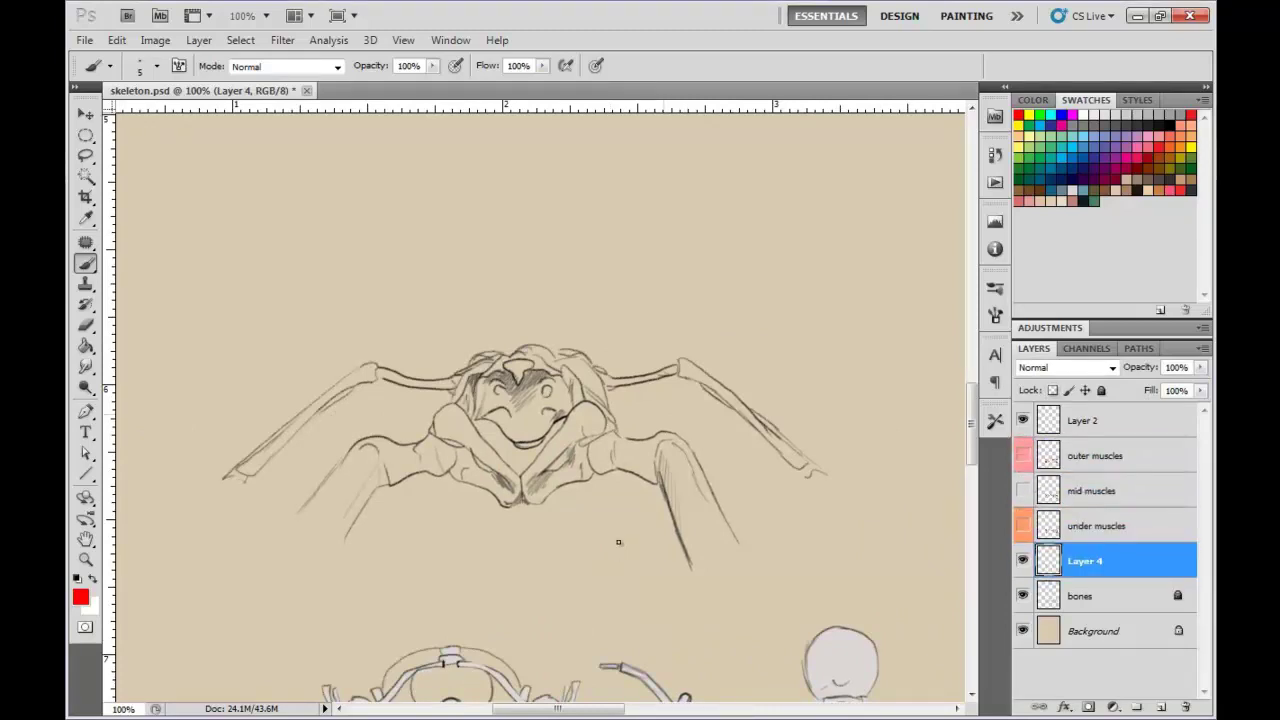
key("space")
left_click_drag(620, 543, 627, 563)
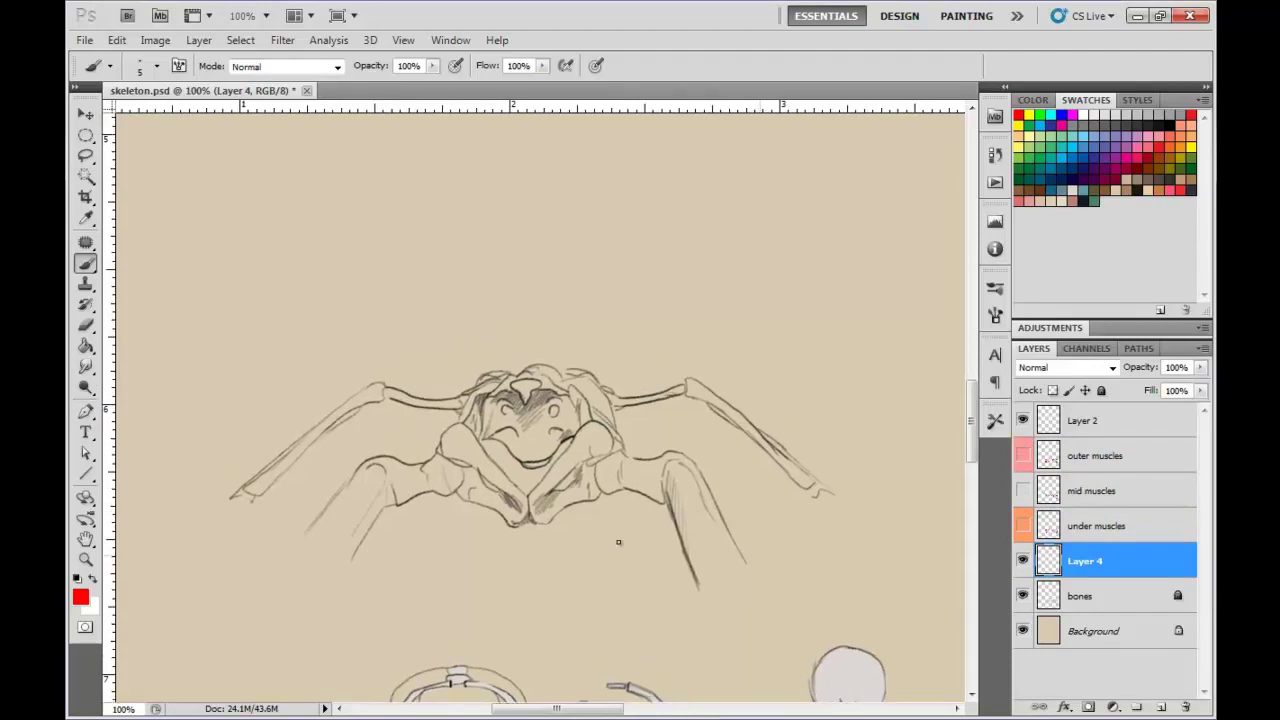
key("ctrl+plus")
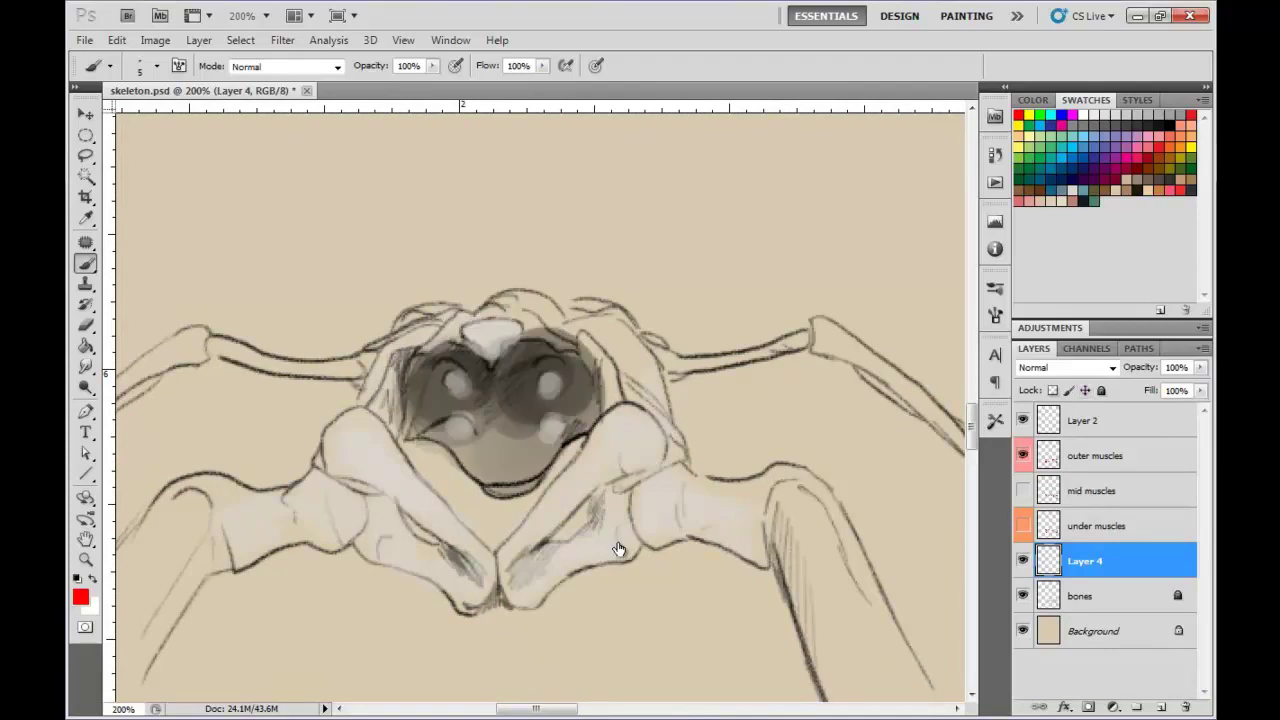
scroll(618, 548, "left", 2)
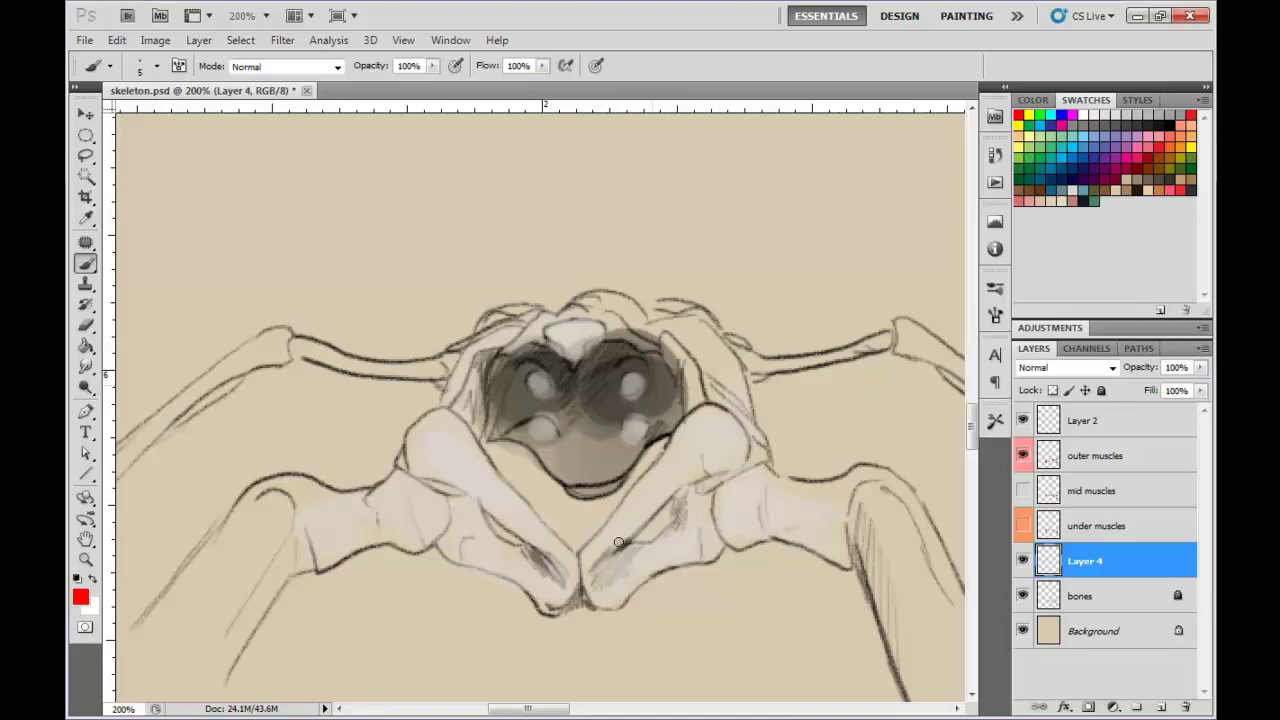
- Trace the upper rim of the pelvic opening in red on Layer 4 and add a short stroke up across the central bone
mouse_move(656, 376)
left_mouse_down()
mouse_move(610, 348)
mouse_move(516, 366)
mouse_move(480, 443)
mouse_move(528, 510)
mouse_move(590, 538)
mouse_move(644, 479)
mouse_move(668, 378)
left_mouse_up()
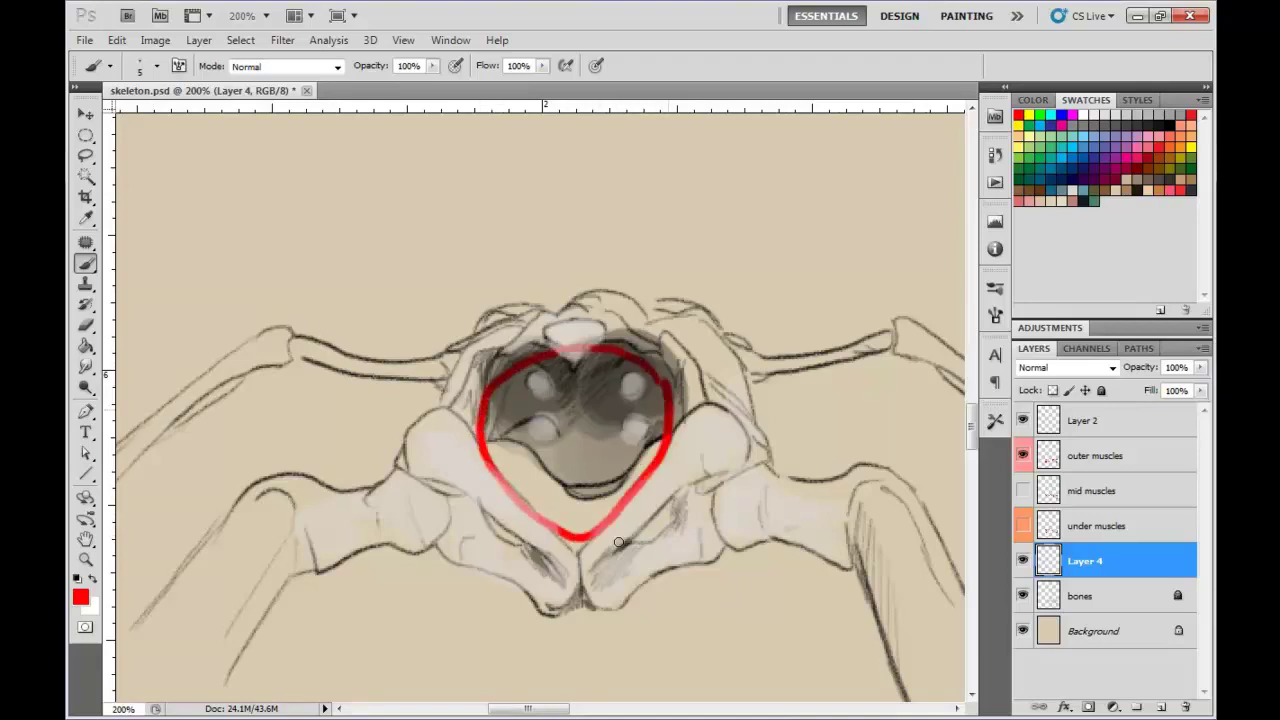
key("ctrl+z")
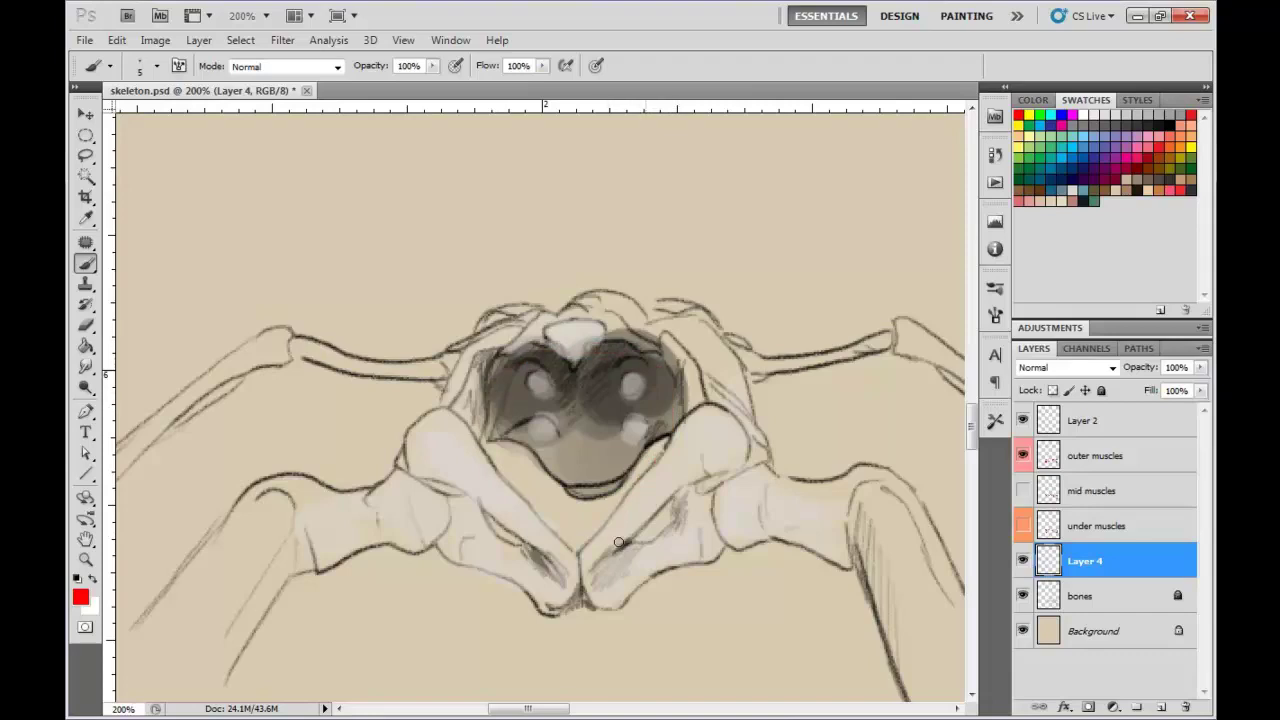
mouse_move(670, 382)
left_mouse_down()
mouse_move(630, 342)
mouse_move(595, 340)
mouse_move(575, 369)
mouse_move(545, 344)
mouse_move(508, 347)
mouse_move(486, 370)
mouse_move(482, 447)
left_mouse_up()
left_click_drag(572, 352, 600, 288)
- Hide the outer muscles layer to expose the bones of the rear-view skeleton
key("ctrl+minus")
key("ctrl+minus")
key("ctrl+minus")
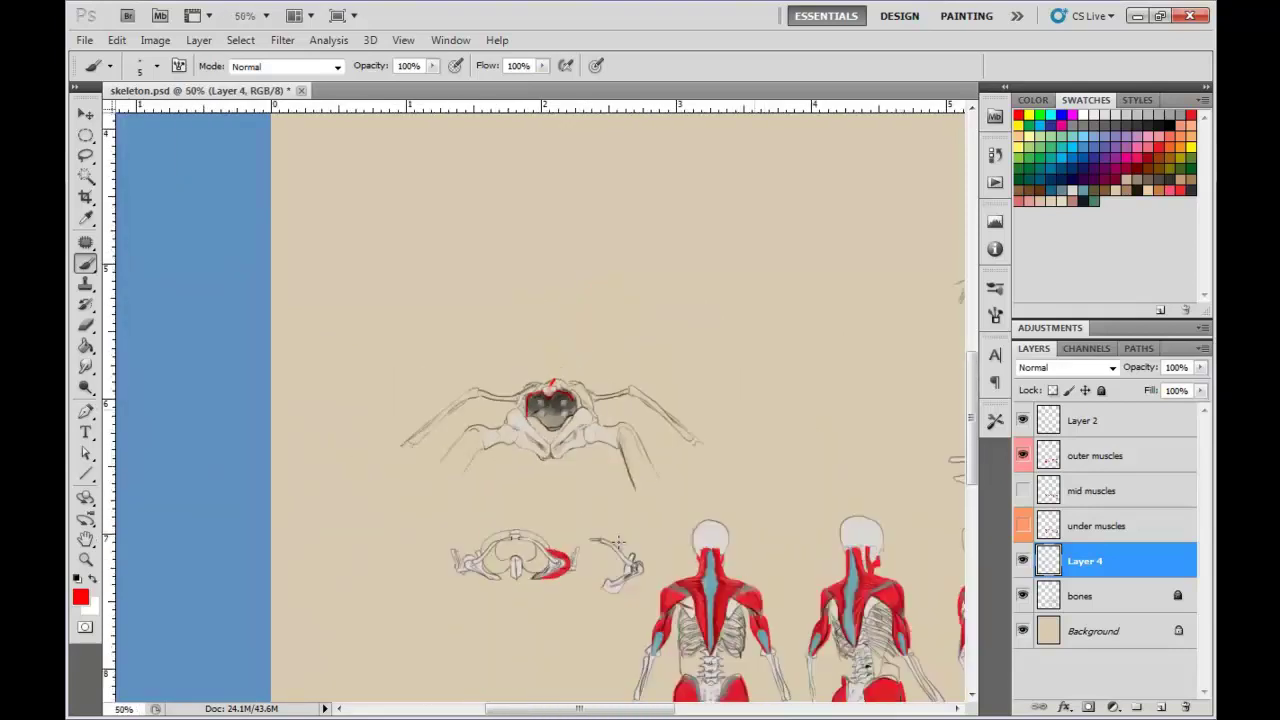
left_click_drag(801, 487, 626, 418)
scroll(619, 542, "down", 3)
scroll(619, 542, "up", 2)
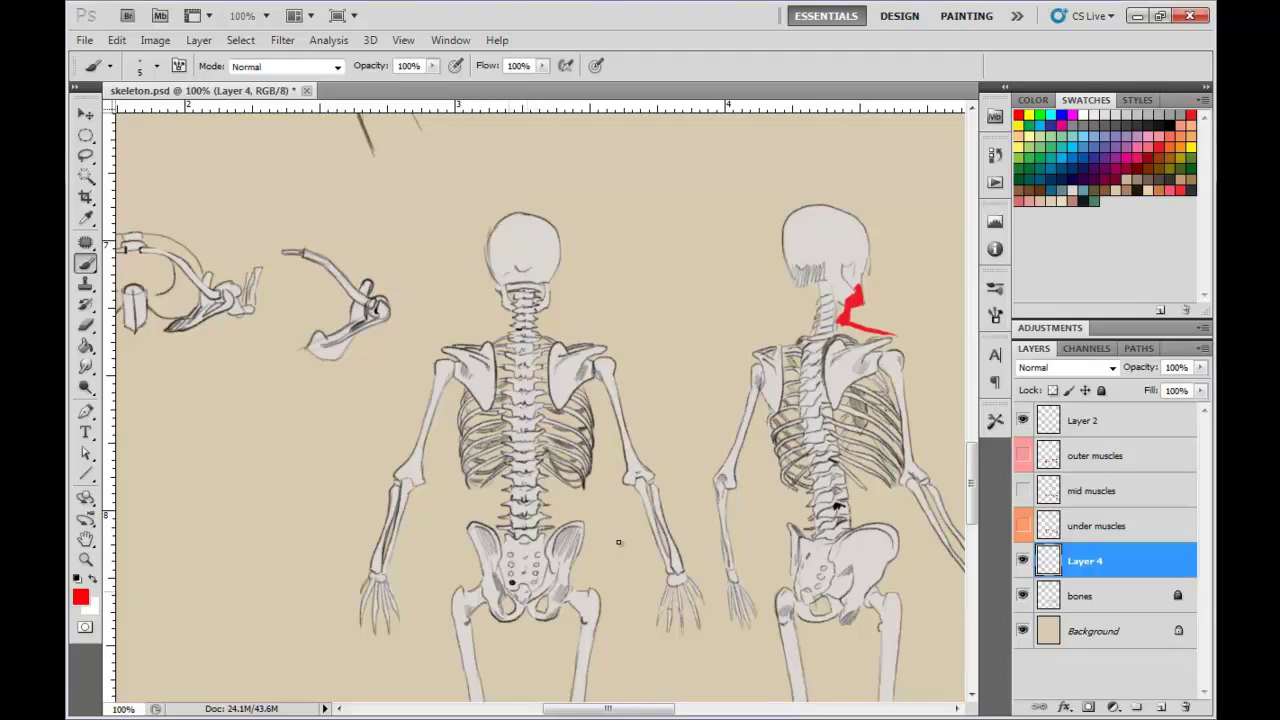
- Try a red bowl shape with a central vertical line on the rear-view skeleton's pelvis, and undo the strokes
mouse_move(504, 592)
left_mouse_down()
mouse_move(514, 607)
mouse_move(543, 594)
mouse_move(512, 602)
mouse_move(500, 570)
mouse_move(512, 613)
mouse_move(546, 572)
left_mouse_up()
key("ctrl+z")
left_click_drag(528, 650, 522, 538)
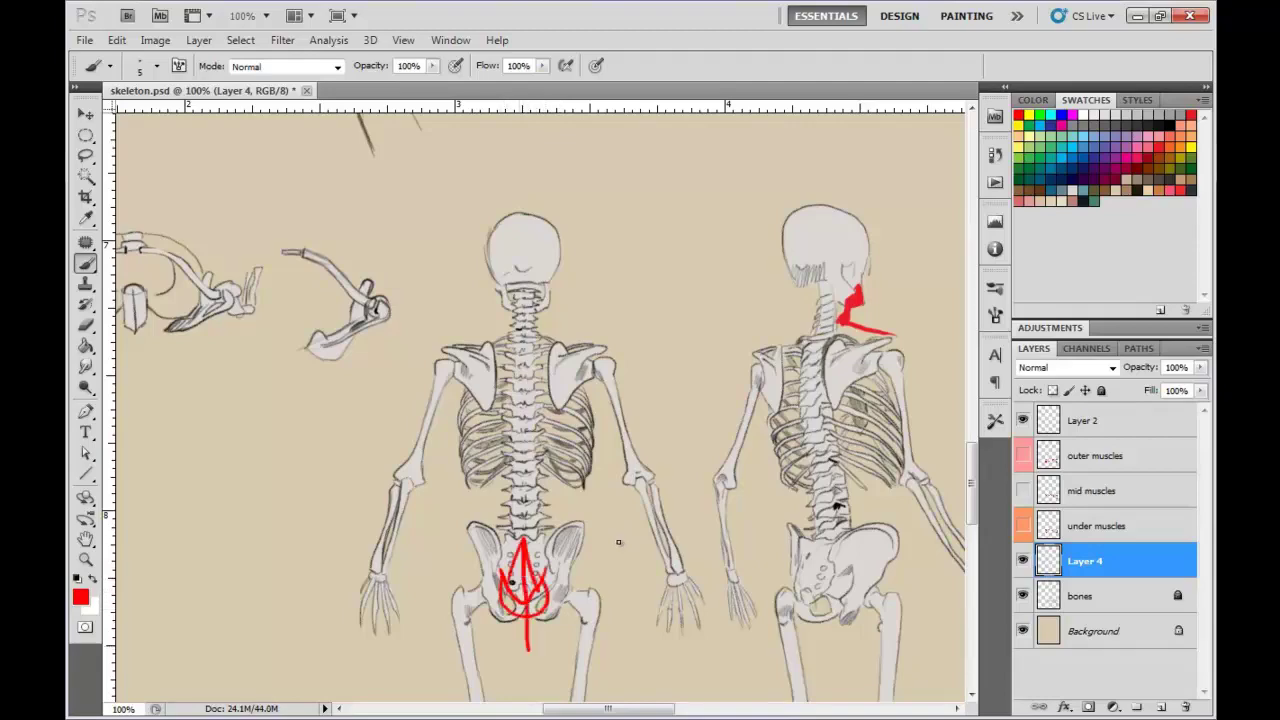
key("ctrl+alt+z")
key("ctrl+alt+z")
key("ctrl+alt+z")
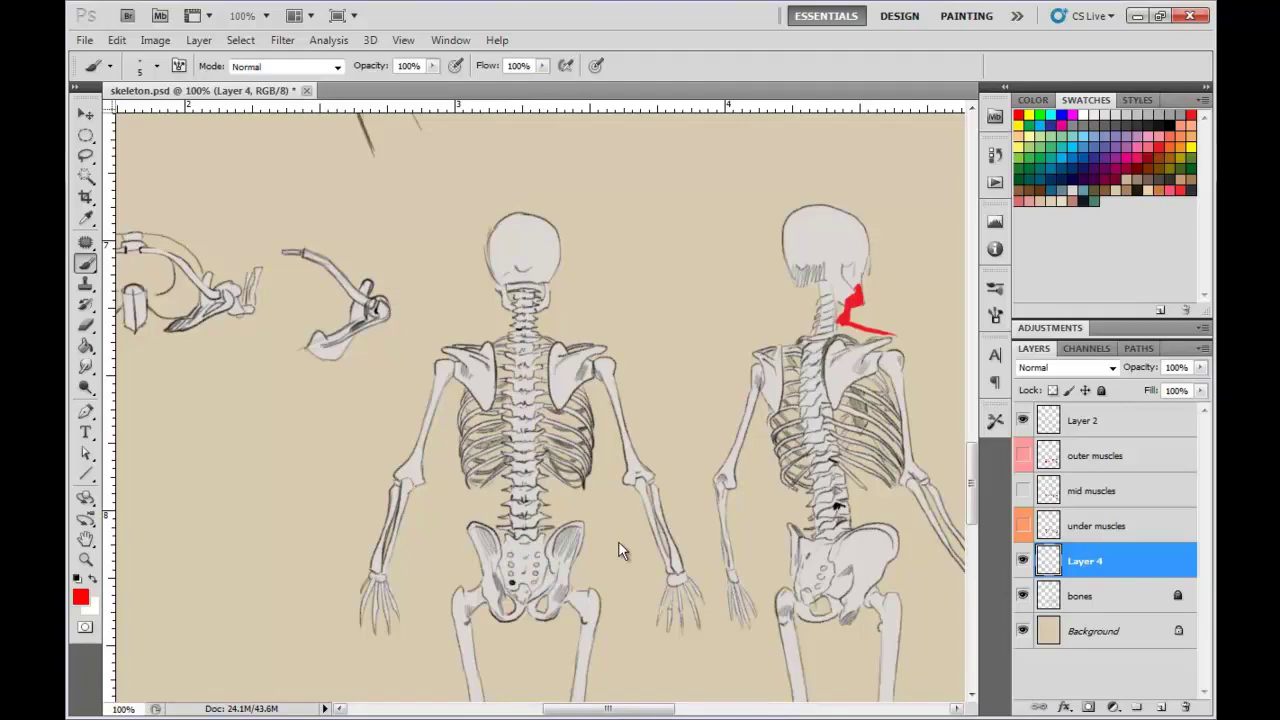
- Try a red bowl outline on the lower pelvis of the three-quarter rear skeleton, and undo the strokes
left_click_drag(619, 542, 498, 428)
mouse_move(719, 511)
left_mouse_down()
mouse_move(703, 481)
mouse_move(680, 491)
mouse_move(700, 545)
mouse_move(712, 520)
left_mouse_up()
mouse_move(704, 484)
left_mouse_down()
mouse_move(705, 544)
mouse_move(711, 509)
left_mouse_up()
left_click_drag(699, 489, 692, 518)
key("ctrl+alt+z")
key("ctrl+alt+z")
key("ctrl+alt+z")
key("ctrl+alt+z")
key("ctrl+alt+z")
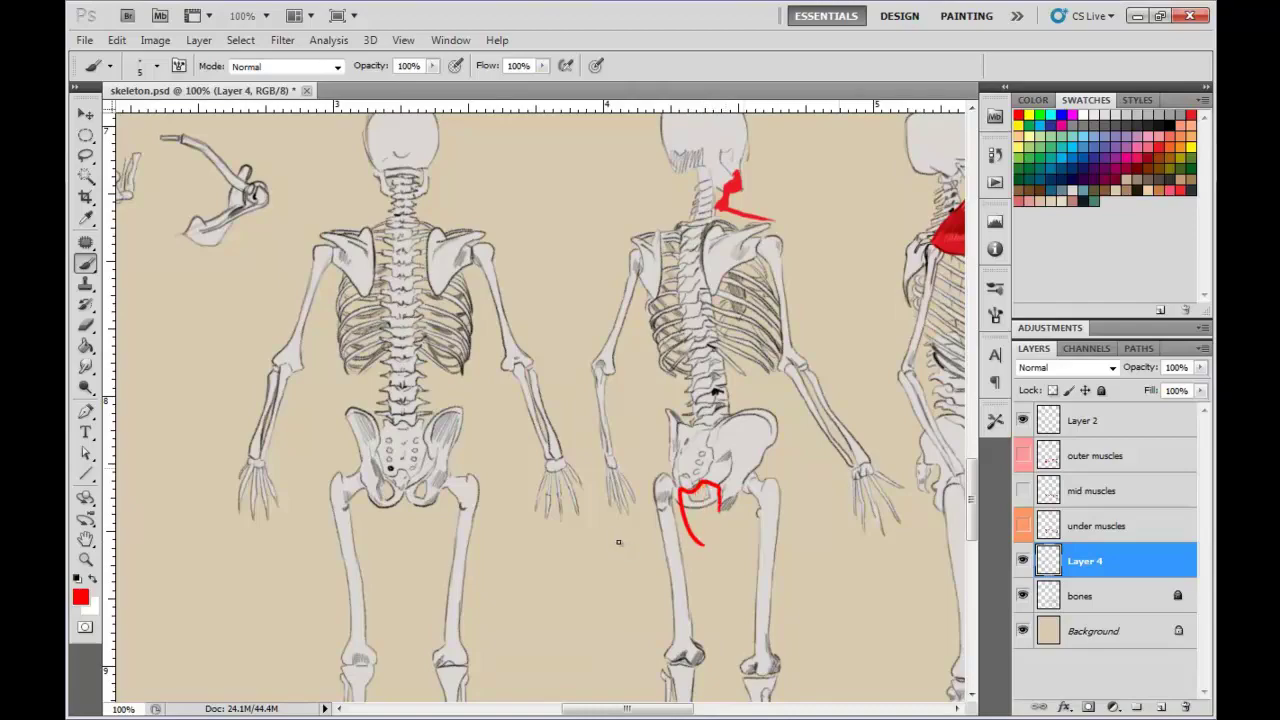
- Sketch red pelvic rings with tilted axis lines on the side-view and front three-quarter skeletons
mouse_move(619, 542)
left_mouse_down()
mouse_move(394, 548)
mouse_move(520, 546)
left_mouse_up()
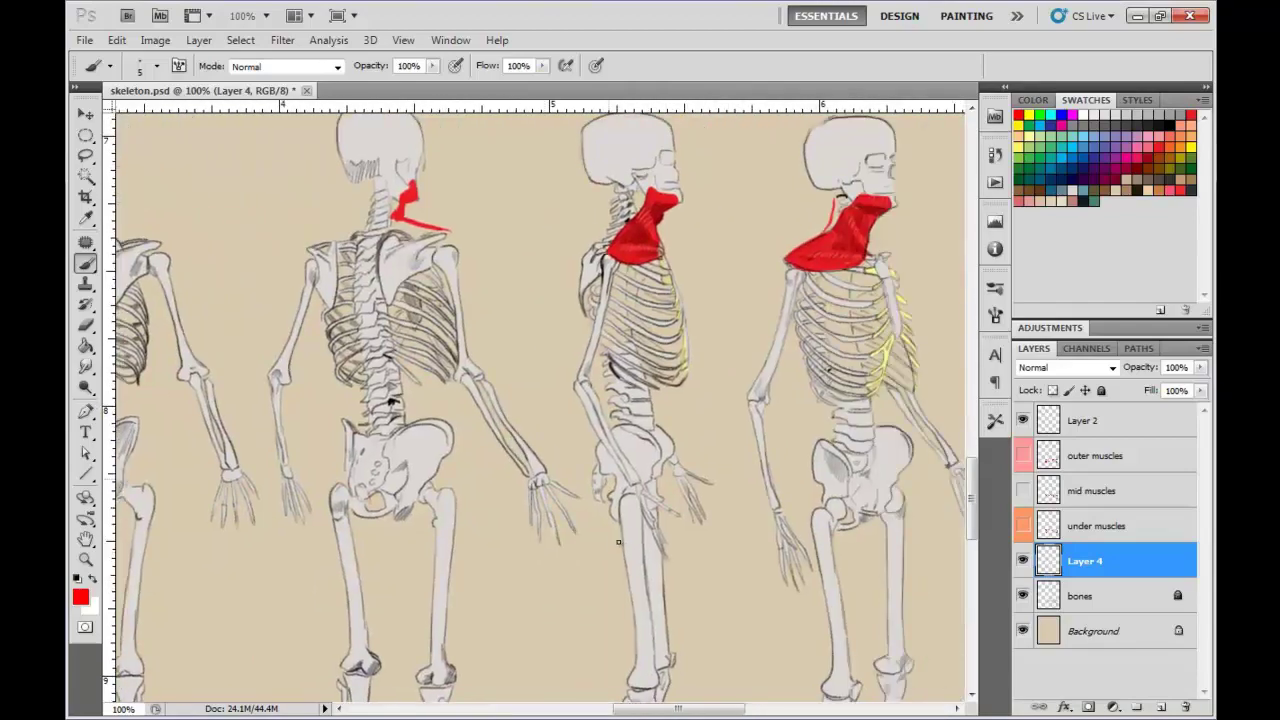
mouse_move(604, 478)
left_mouse_down()
mouse_move(604, 502)
mouse_move(614, 483)
mouse_move(635, 491)
mouse_move(600, 510)
mouse_move(632, 462)
mouse_move(638, 494)
mouse_move(660, 460)
left_mouse_up()
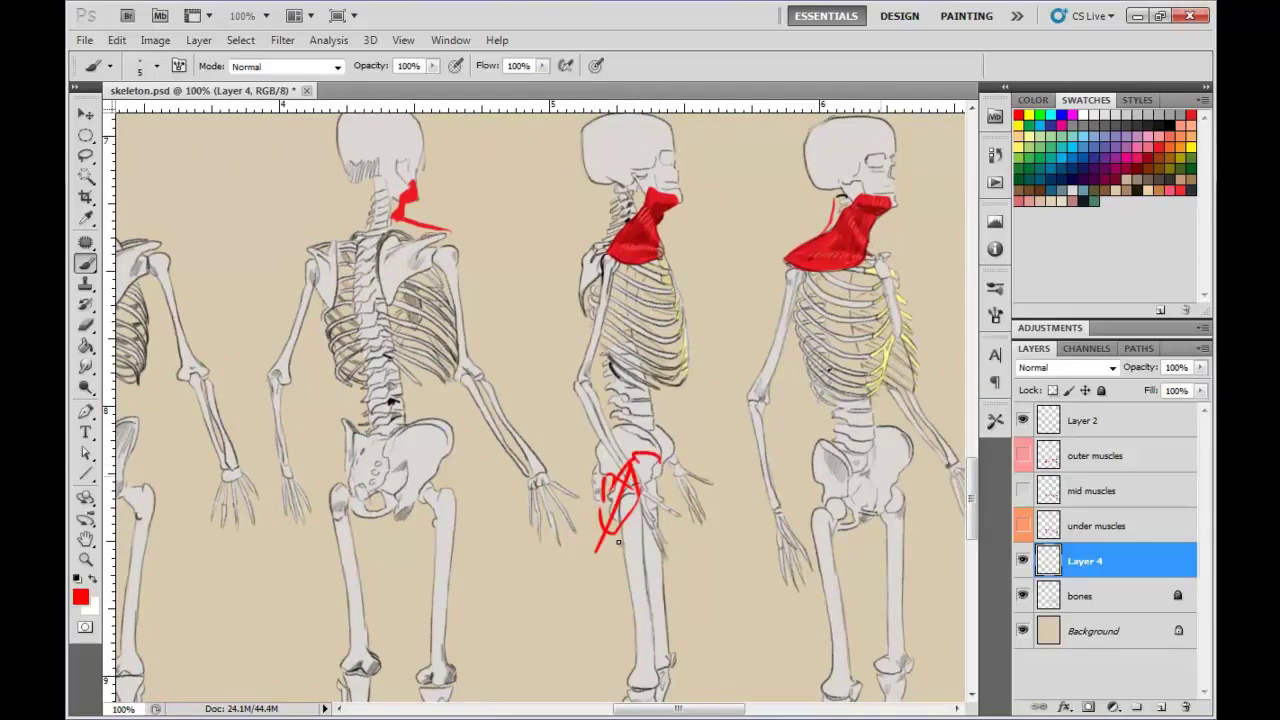
mouse_move(866, 474)
left_mouse_down()
mouse_move(886, 502)
mouse_move(872, 473)
left_mouse_up()
left_click_drag(803, 546, 882, 468)
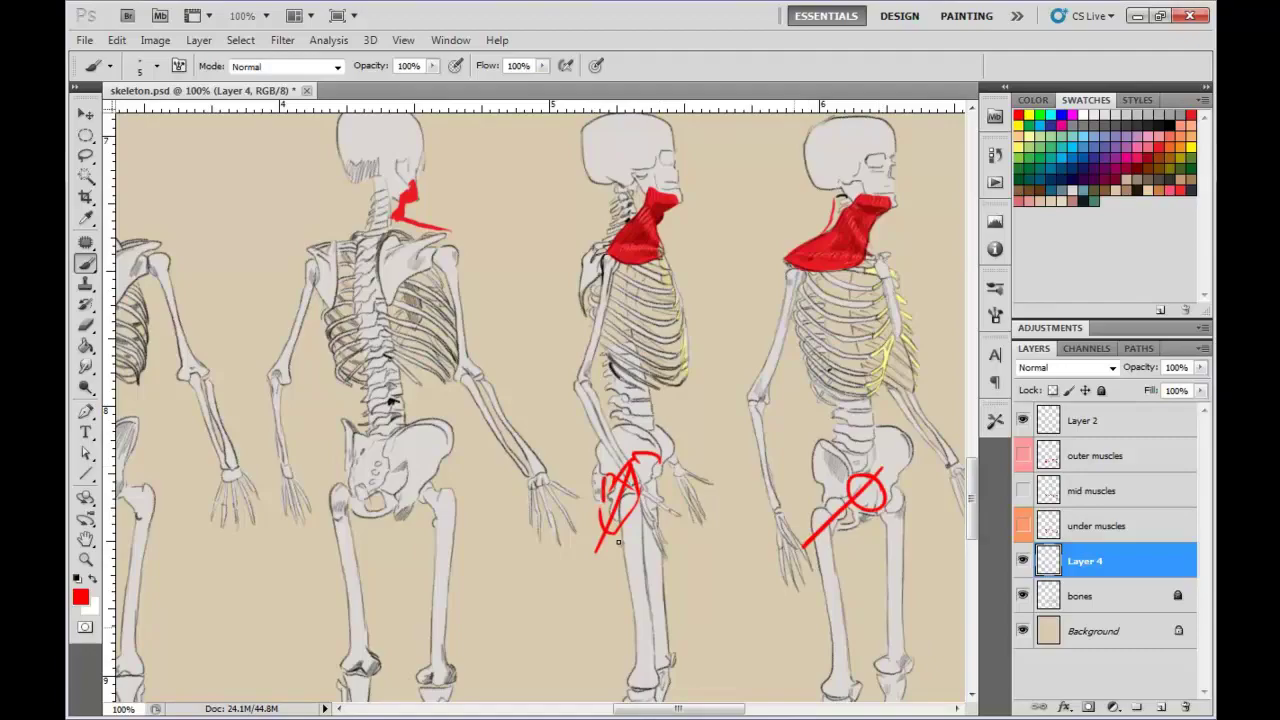
- Undo the red rings and axis lines on the side-view and front three-quarter skeletons
key("ctrl+alt+z")
key("ctrl+alt+z")
key("ctrl+alt+z")
key("ctrl+alt+z")
key("ctrl+alt+z")
key("ctrl+alt+z")
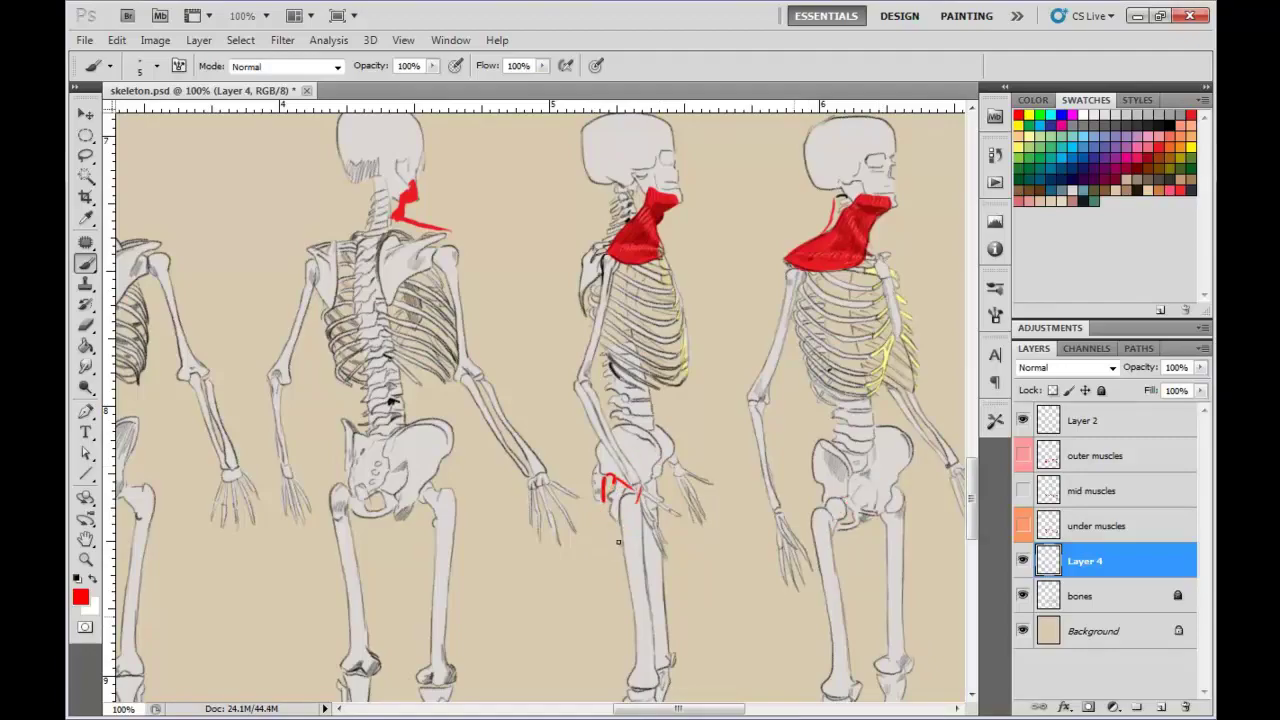
key("ctrl+alt+z")
key("ctrl+alt+z")
key("ctrl+alt+z")
key("ctrl+alt+z")
- Draw a red oval around the pelvic opening of the front-view skeleton, with smaller curves inside it
left_click_drag(779, 543, 619, 543)
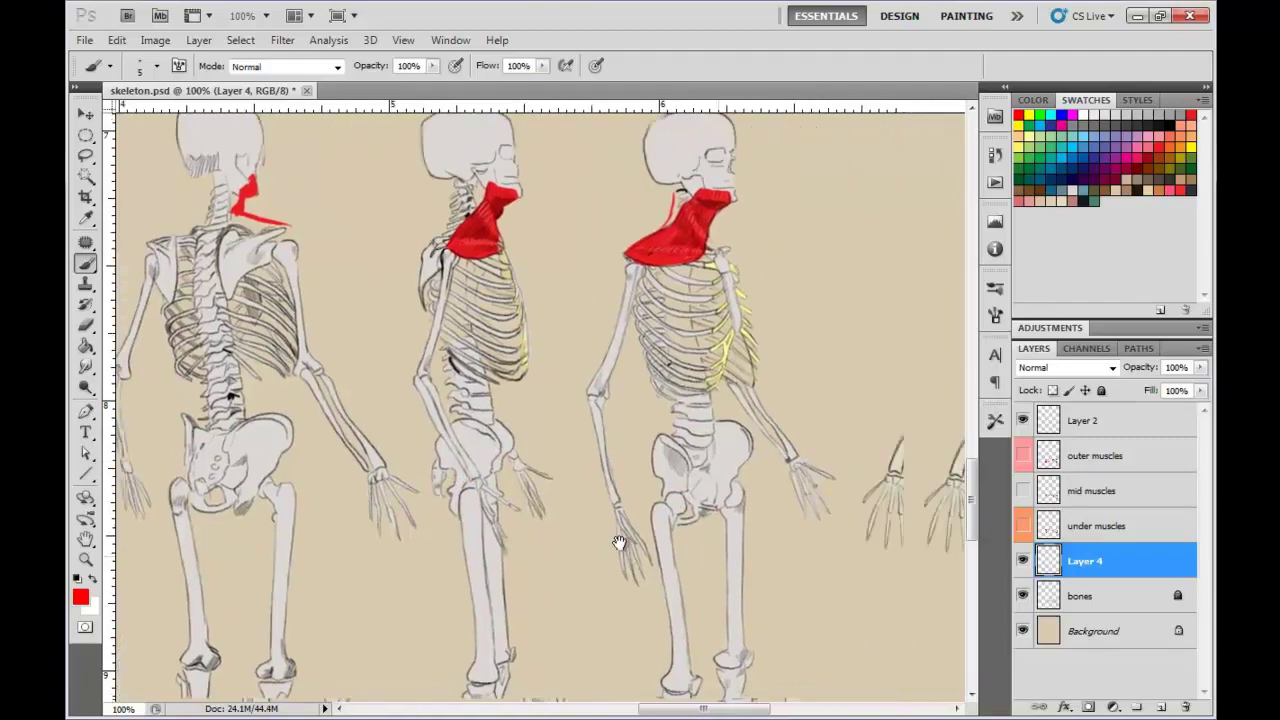
scroll(619, 543, "right", 5)
key("ctrl+shift+z")
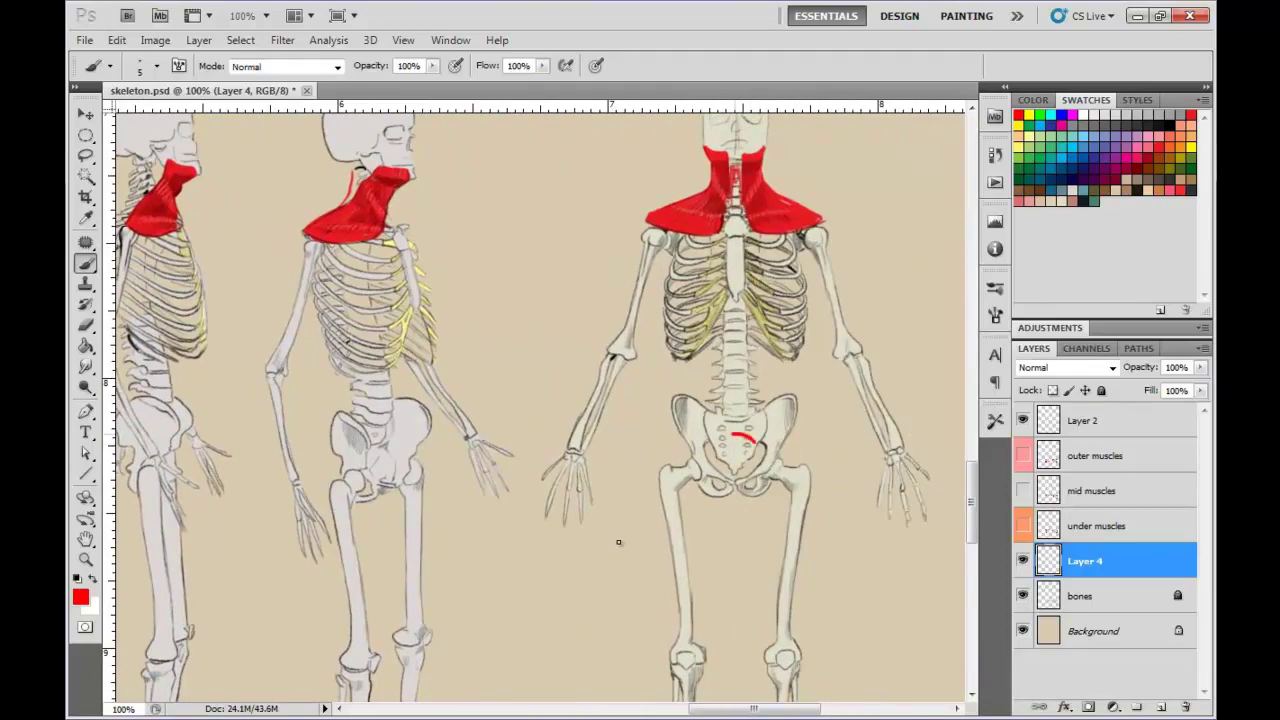
key("ctrl+shift+z")
key("ctrl+shift+z")
key("ctrl+shift+z")
key("ctrl+shift+z")
key("ctrl+shift+z")
key("ctrl+shift+z")
key("ctrl+shift+z")
key("ctrl+shift+z")
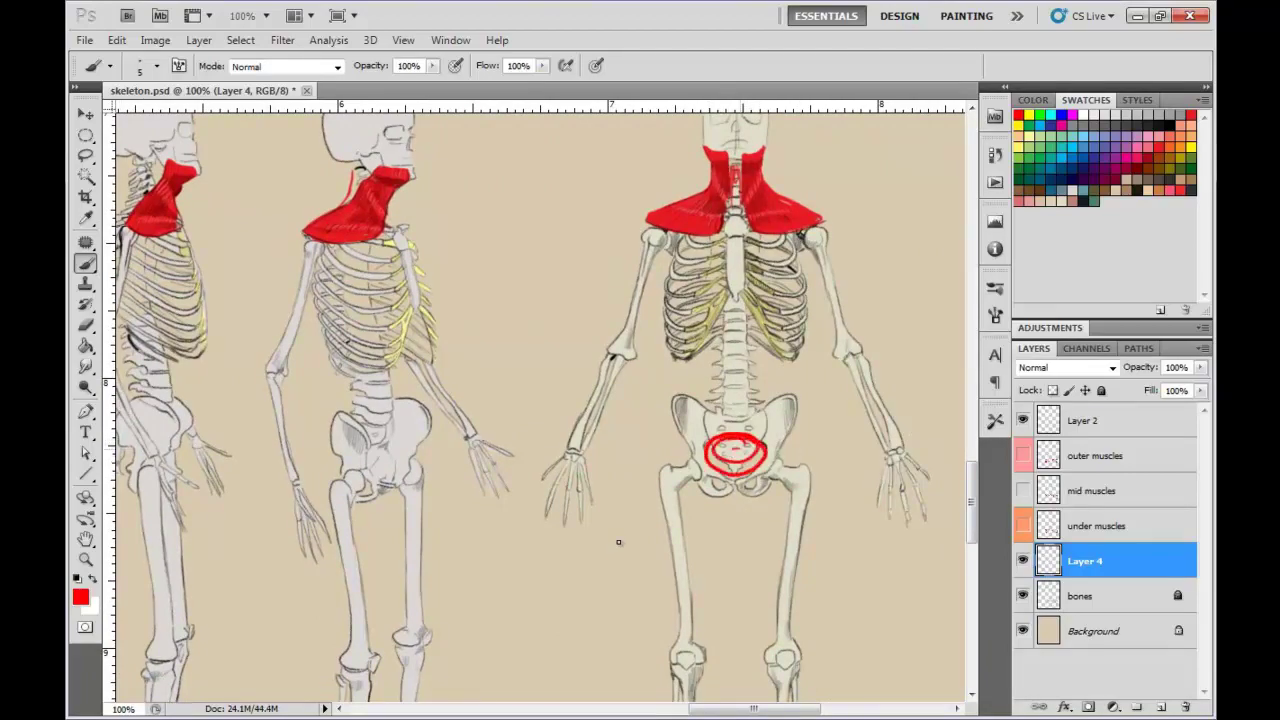
mouse_move(740, 449)
left_mouse_down()
mouse_move(730, 462)
mouse_move(760, 458)
mouse_move(747, 460)
left_mouse_up()
key("ctrl+alt+z")
key("ctrl+alt+z")
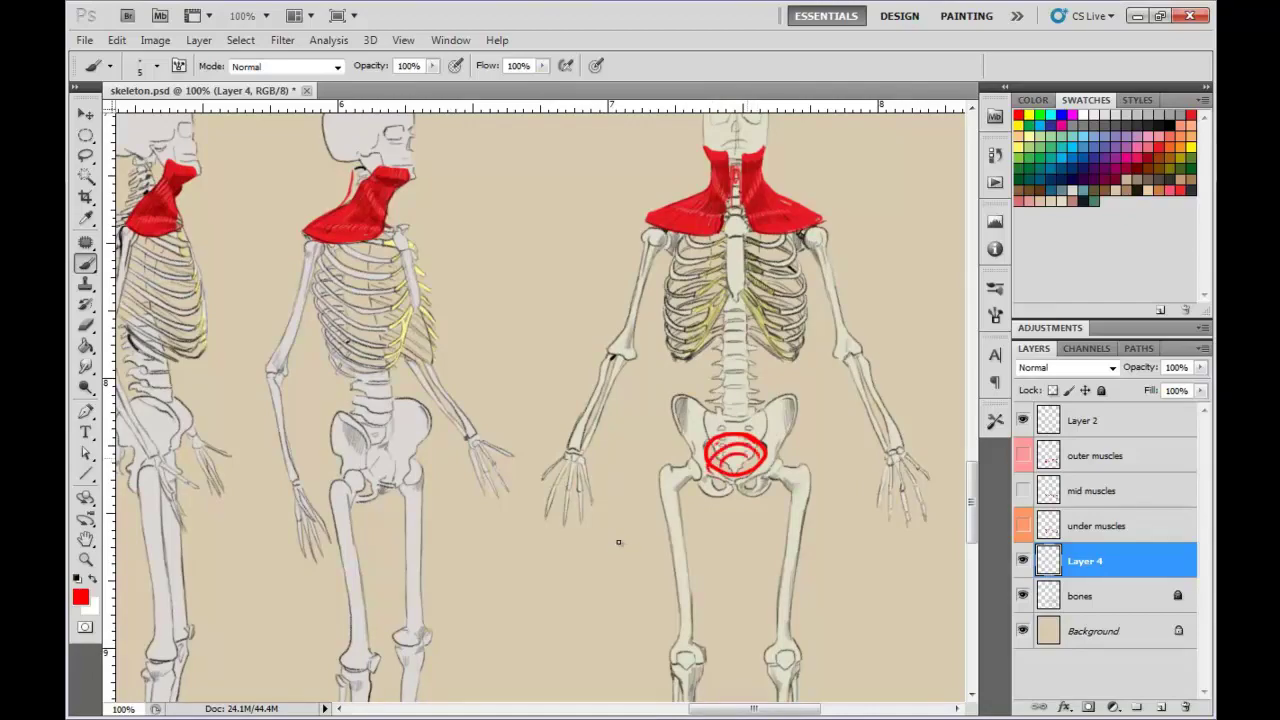
- Add nested rings and a vertical centre line inside the oval, and a red bowl curve beneath it
key("ctrl+shift+z")
key("ctrl+shift+z")
key("ctrl+shift+z")
key("ctrl+shift+z")
key("ctrl+shift+z")
key("ctrl+shift+z")
key("ctrl+shift+z")
key("ctrl+shift+z")
key("ctrl+shift+z")
key("ctrl+shift+z")
key("ctrl+shift+z")
key("ctrl+shift+z")
key("ctrl+shift+z")
key("ctrl+shift+z")
key("ctrl+shift+z")
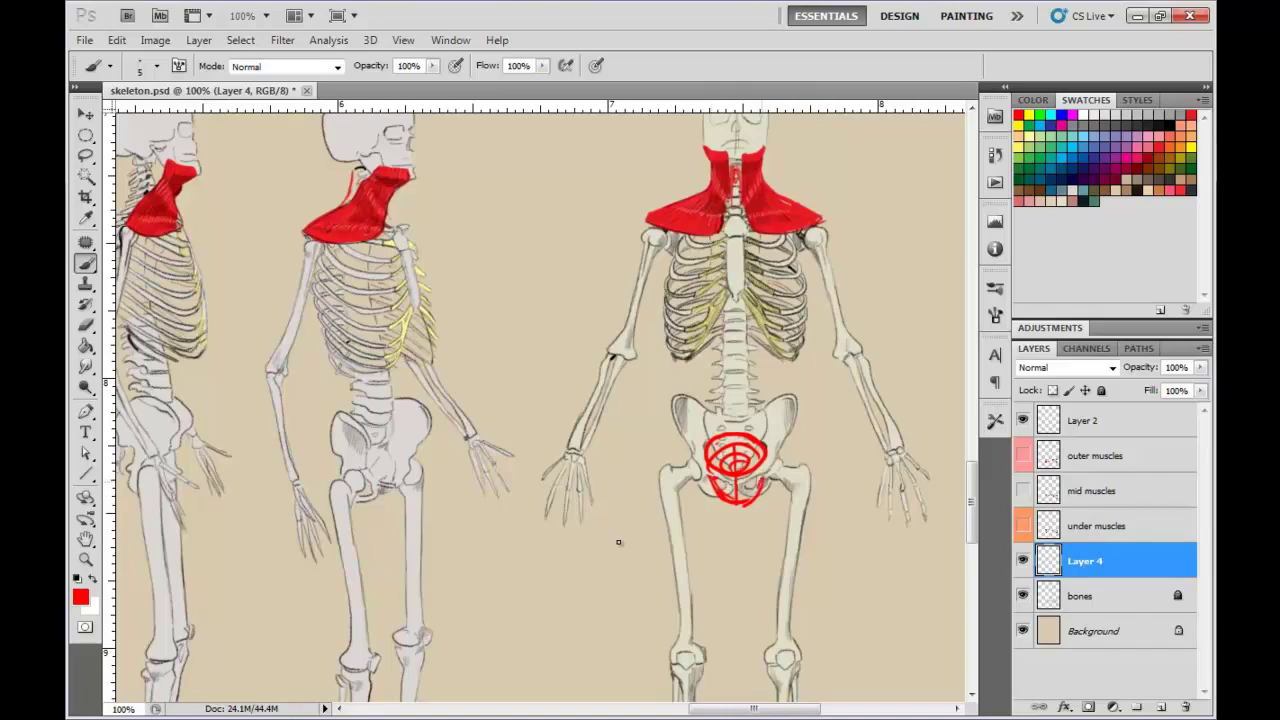
- Draw a red cone pointing down between the thighs from the bowl's lower edge on the front-view skeleton
key("ctrl+shift+z")
key("ctrl+shift+z")
key("ctrl+shift+z")
key("ctrl+shift+z")
key("ctrl+shift+z")
key("ctrl+shift+z")
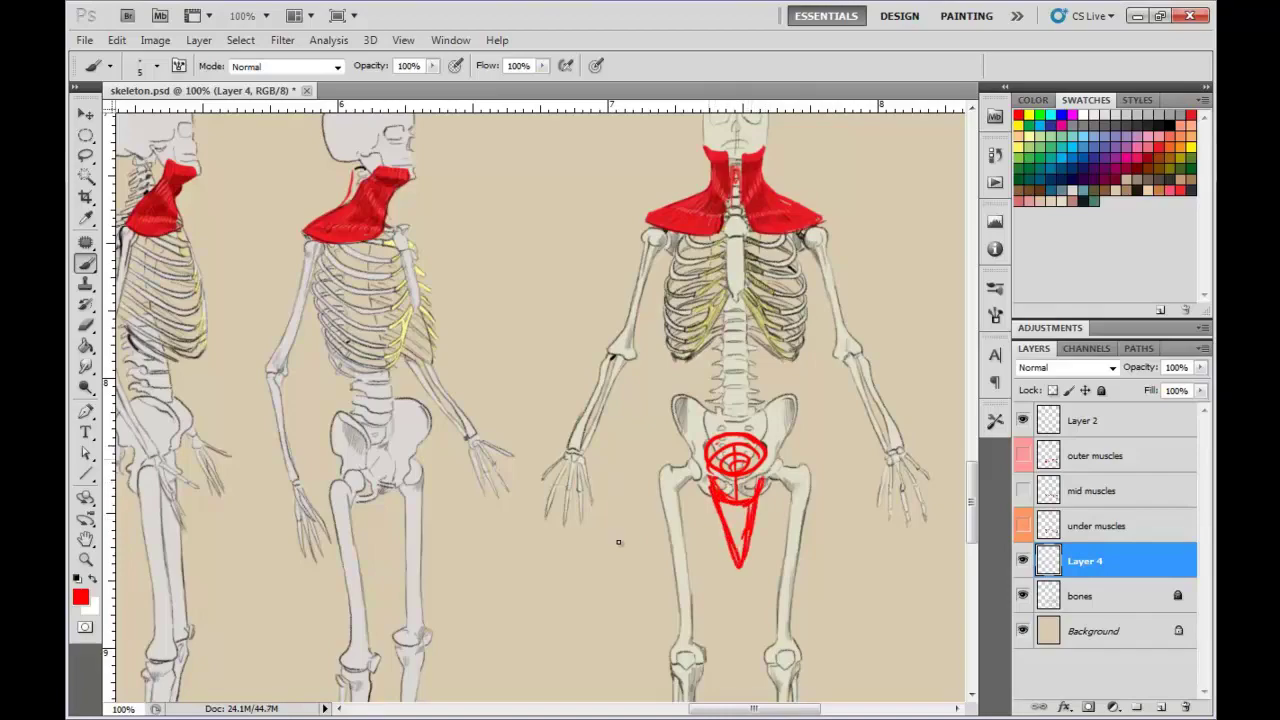
- Draw a red arch over the sacrum, joined to the top of the oval on the front-view skeleton
key("ctrl+shift+z")
key("ctrl+shift+z")
key("ctrl+shift+z")
key("ctrl+shift+z")
key("ctrl+shift+z")
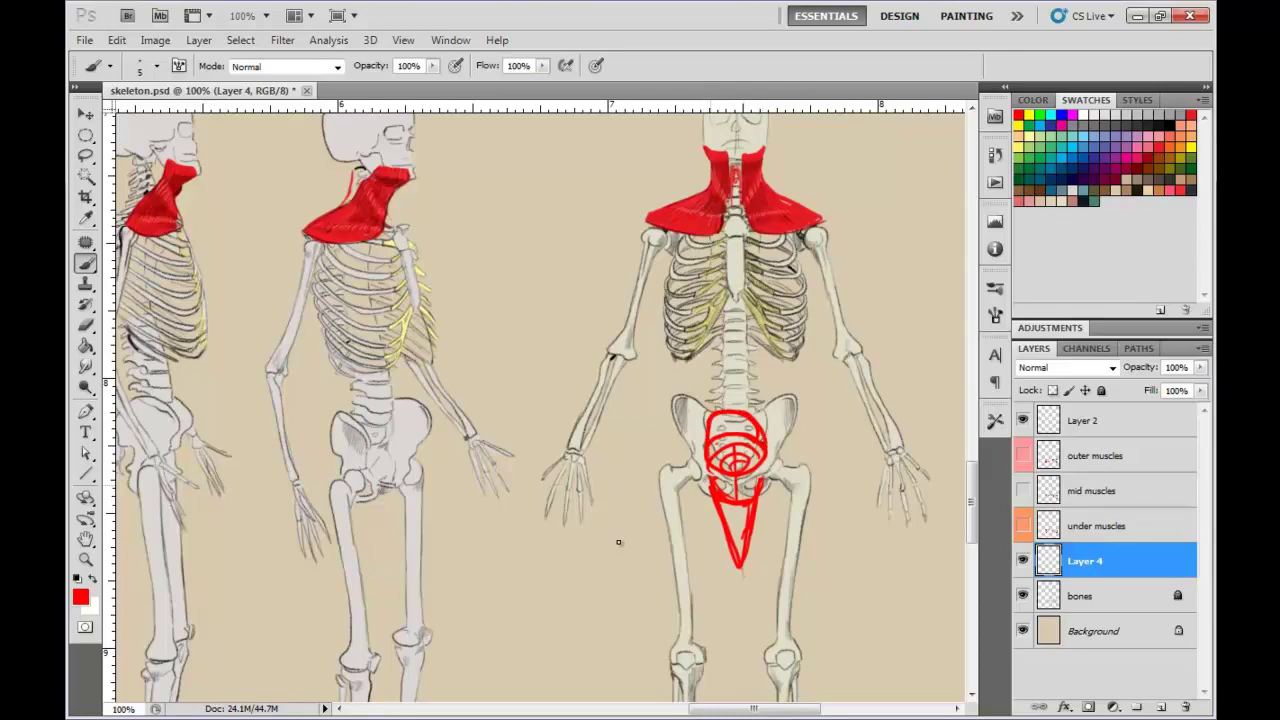
- Undo the arch, cone, bowl, nested rings and oval on the front-view skeleton's pelvis
key("ctrl+alt+z")
key("ctrl+alt+z")
key("ctrl+alt+z")
key("ctrl+alt+z")
key("ctrl+alt+z")
key("ctrl+alt+z")
key("ctrl+alt+z")
key("ctrl+alt+z")
key("ctrl+alt+z")
key("ctrl+alt+z")
key("ctrl+alt+z")
key("ctrl+alt+z")
key("ctrl+alt+z")
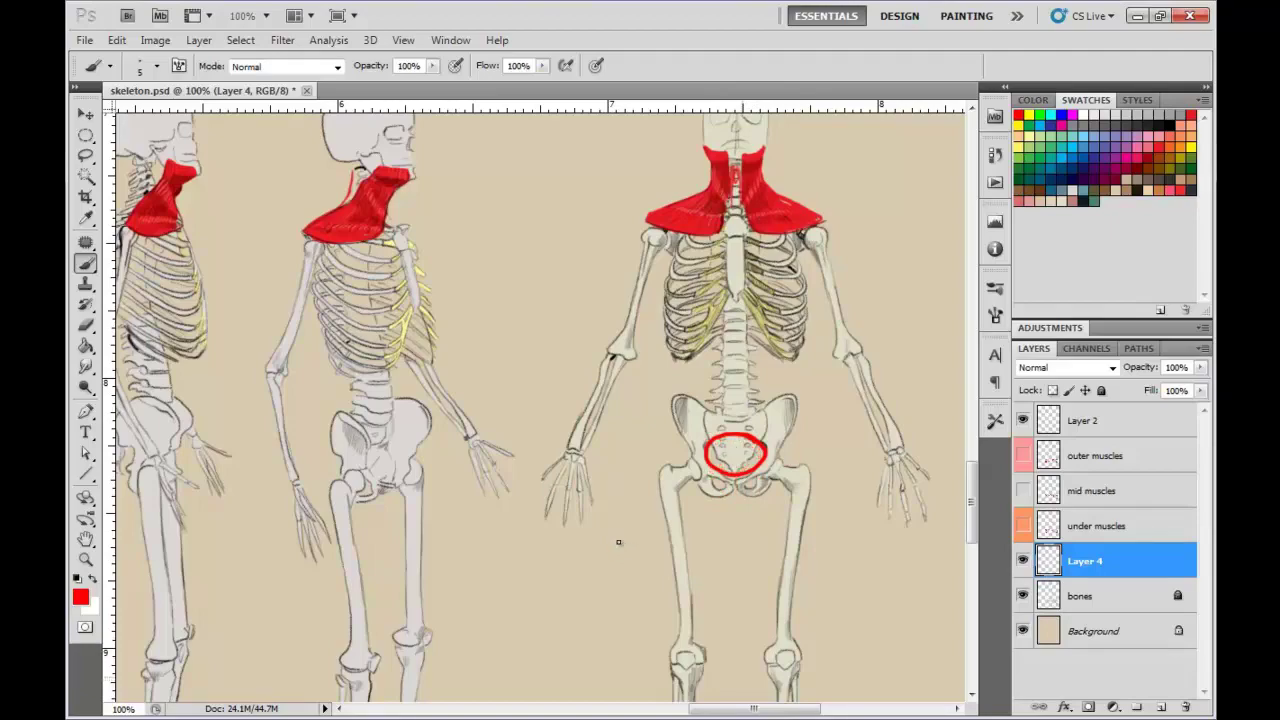
key("ctrl+alt+z")
- Show the outer muscles layer, make it active and focus closely on the red-rimmed opening of the pelvis sketch
left_click_drag(620, 543, 666, 543)
scroll(619, 543, "left", 10)
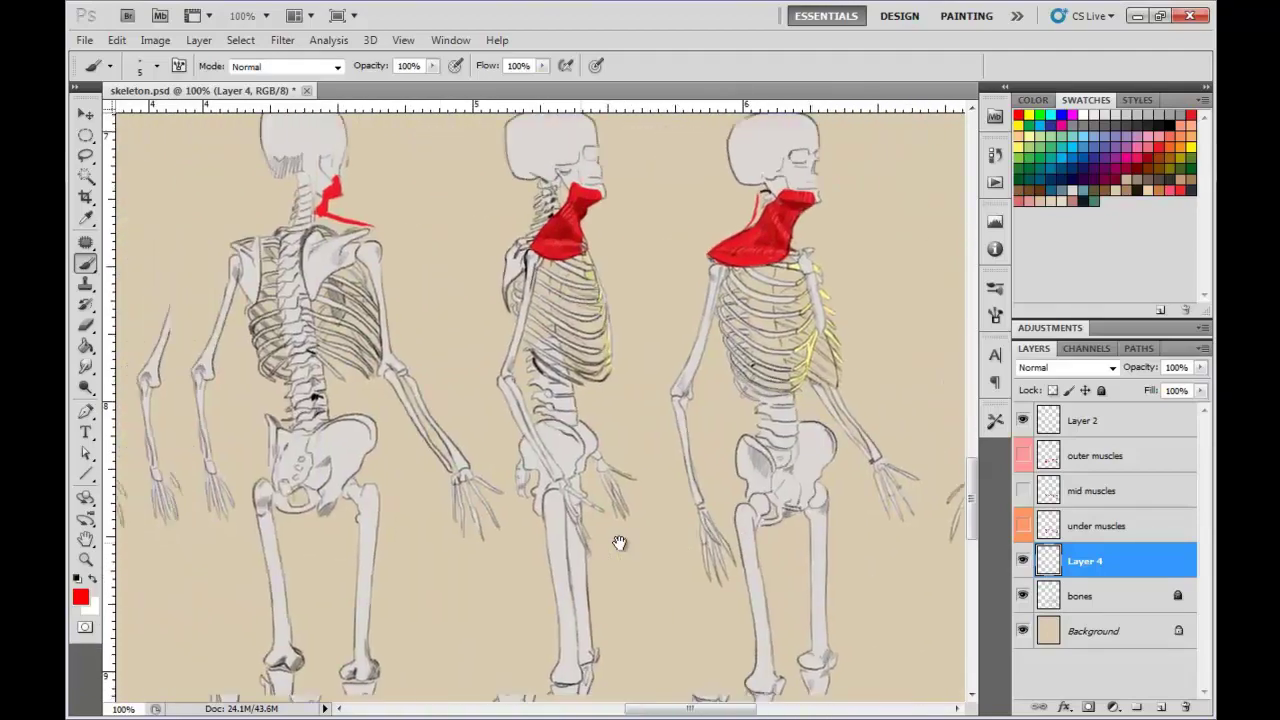
scroll(619, 543, "up", 3)
scroll(619, 543, "up", 2)
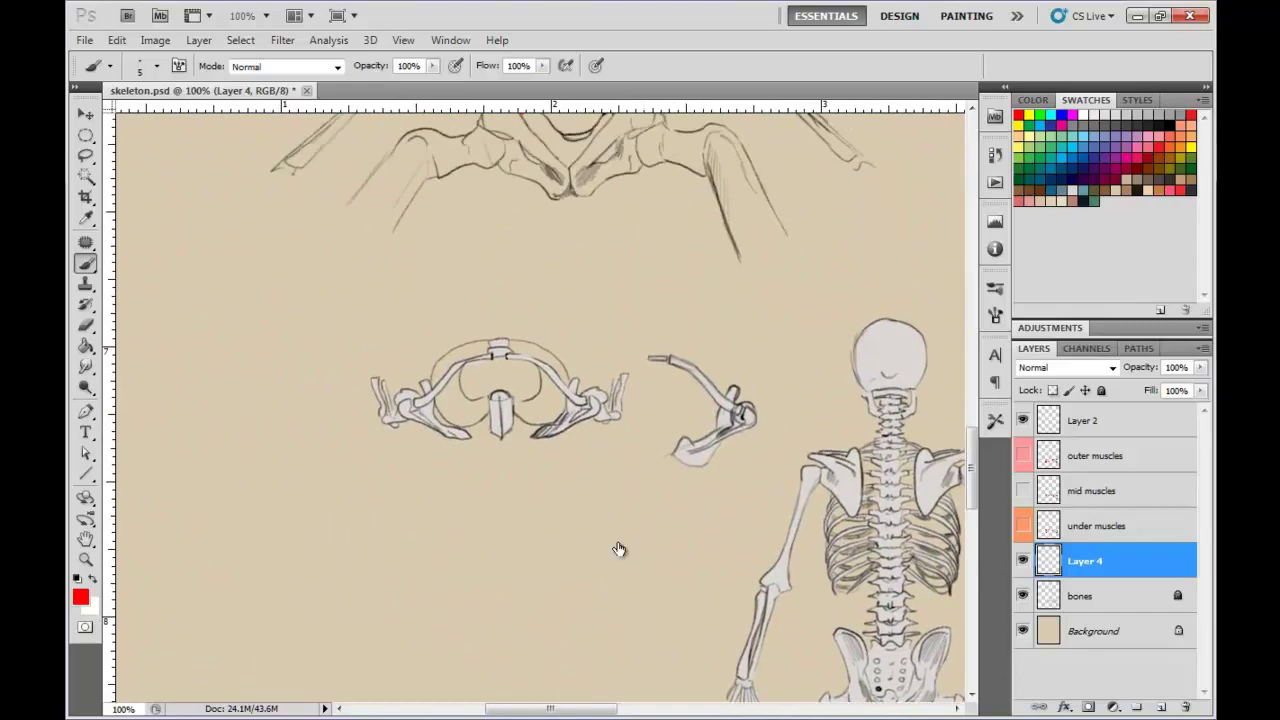
key("ctrl+alt+z")
left_click_drag(647, 293, 620, 543)
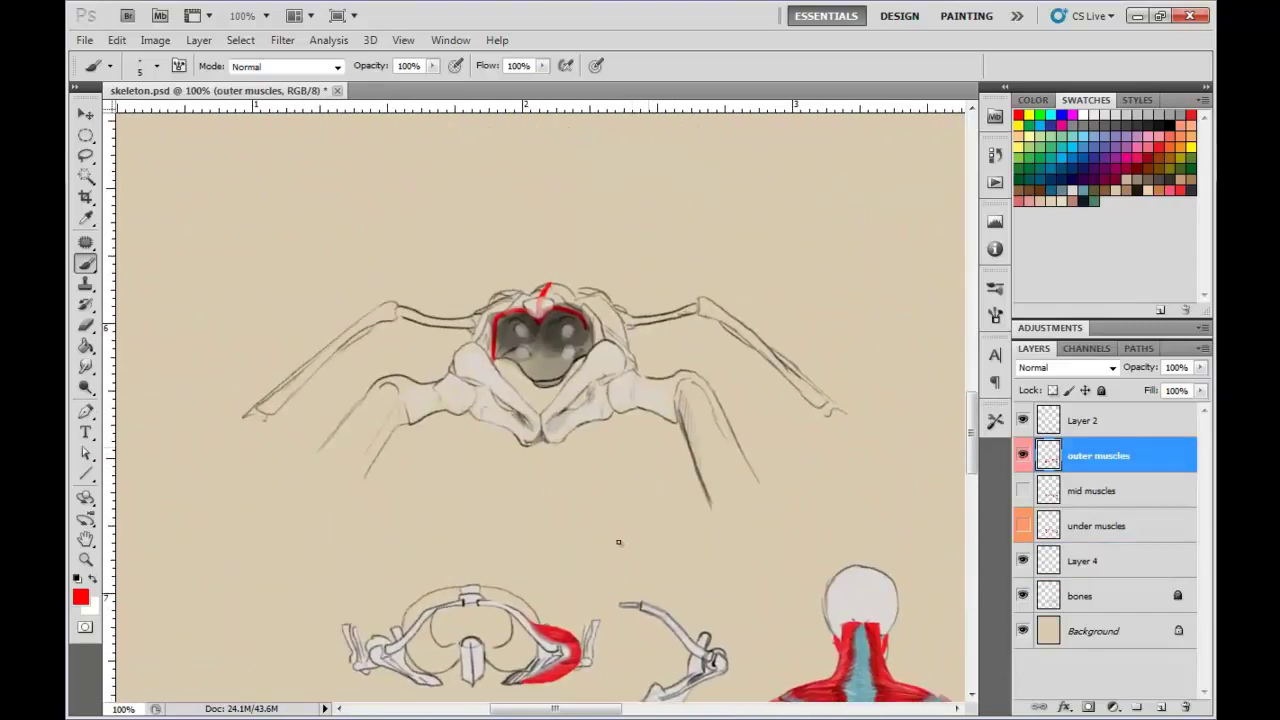
key("ctrl+plus")
key("ctrl+plus")
left_click_drag(597, 310, 619, 543)
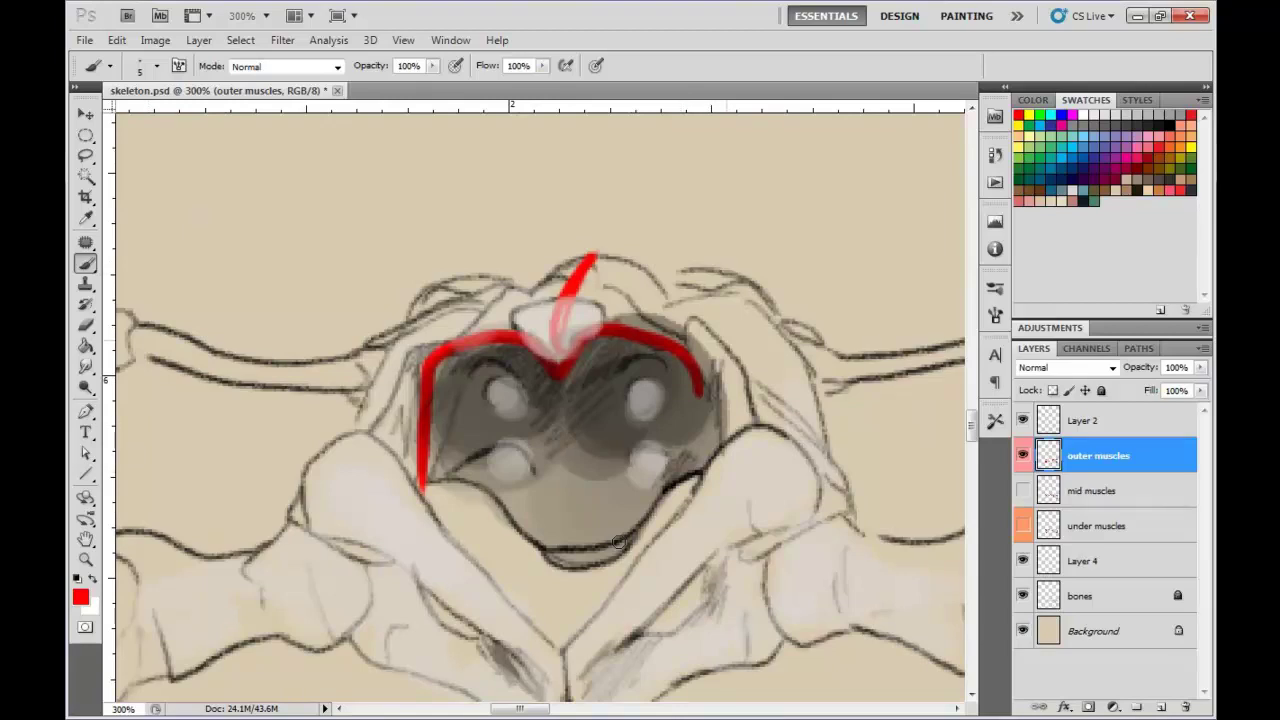
- Undo the red rim strokes around the pelvic opening in the large pelvis sketch
key("ctrl+alt+z")
key("ctrl+alt+z")
key("ctrl+alt+z")
left_click_drag(619, 543, 581, 513)
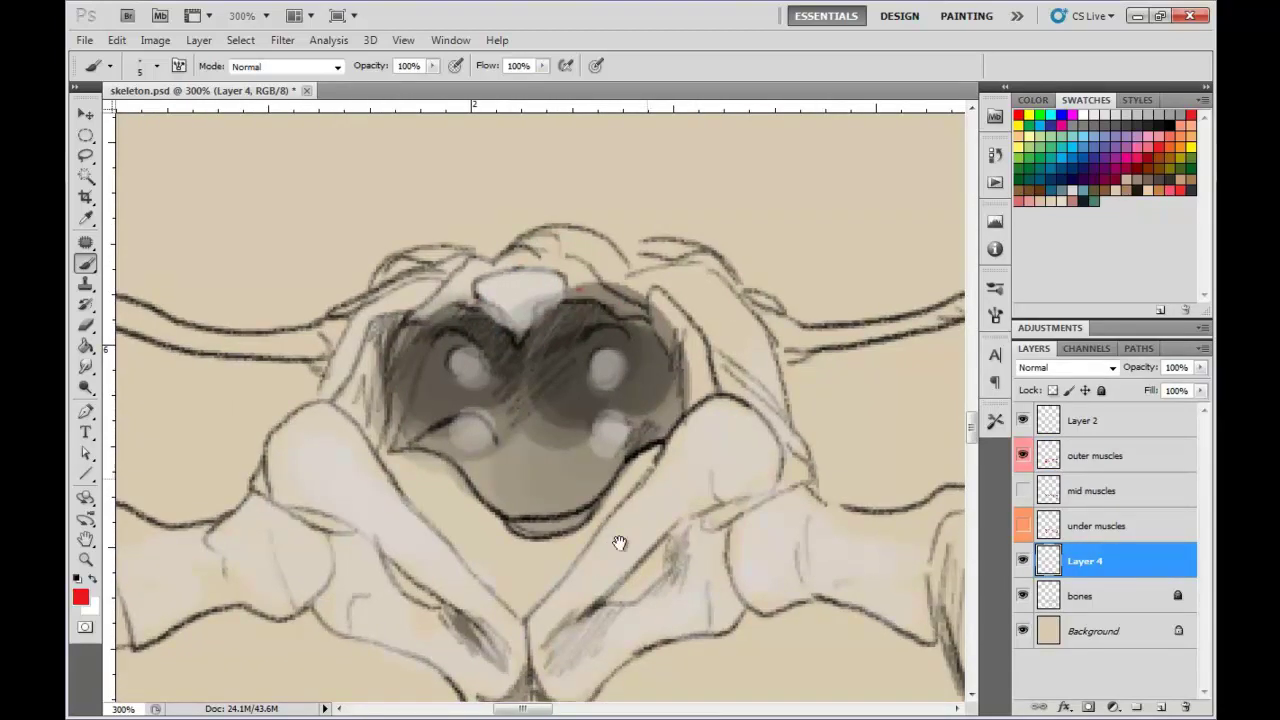
left_click_drag(619, 543, 666, 517)
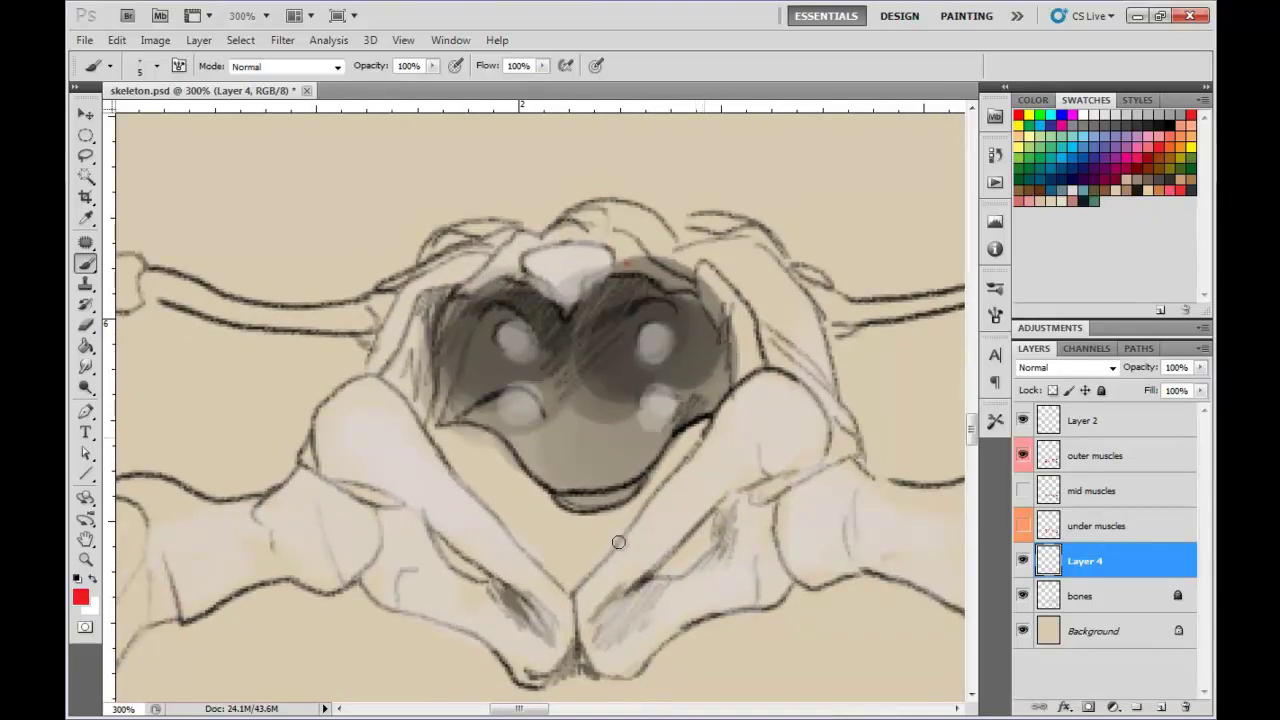
- Examine the pelvic floor muscles on the back-view skeleton and return to the large pelvis sketch
left_click_drag(619, 543, 176, 466)
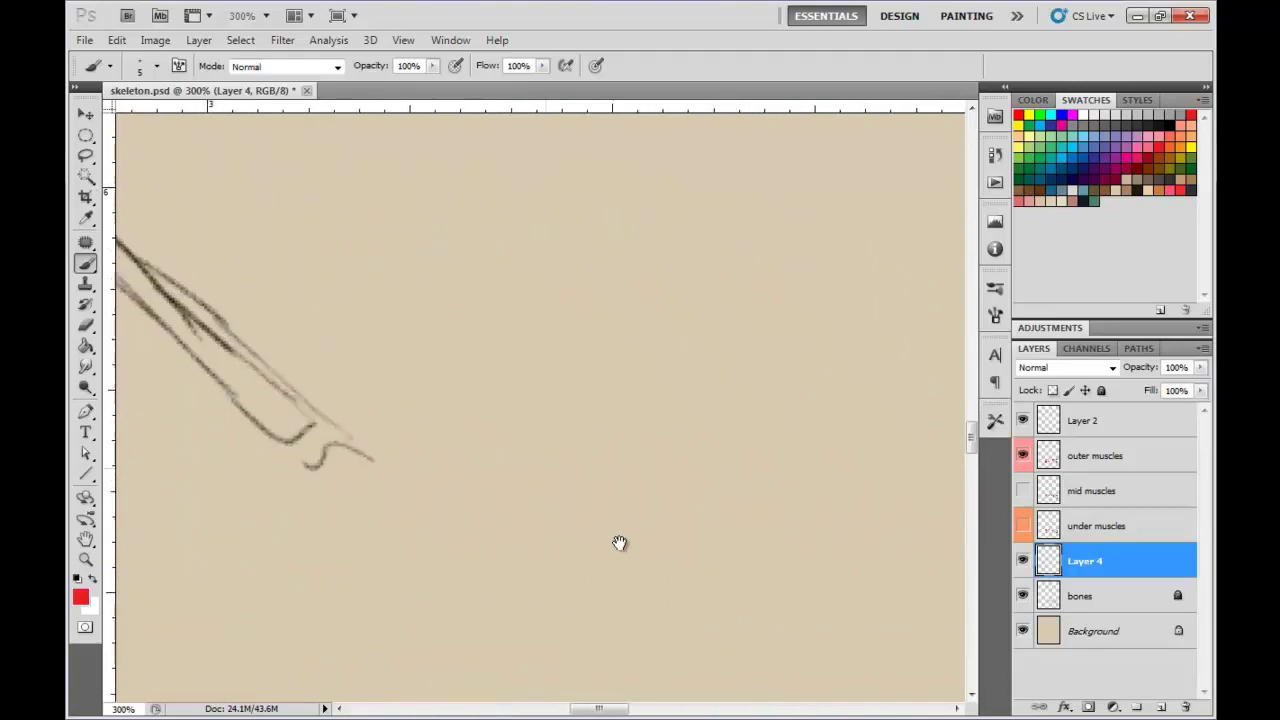
key("ctrl+minus")
key("ctrl+minus")
key("ctrl+minus")
key("ctrl+plus")
key("ctrl+plus")
key("ctrl+plus")
key("ctrl+plus")
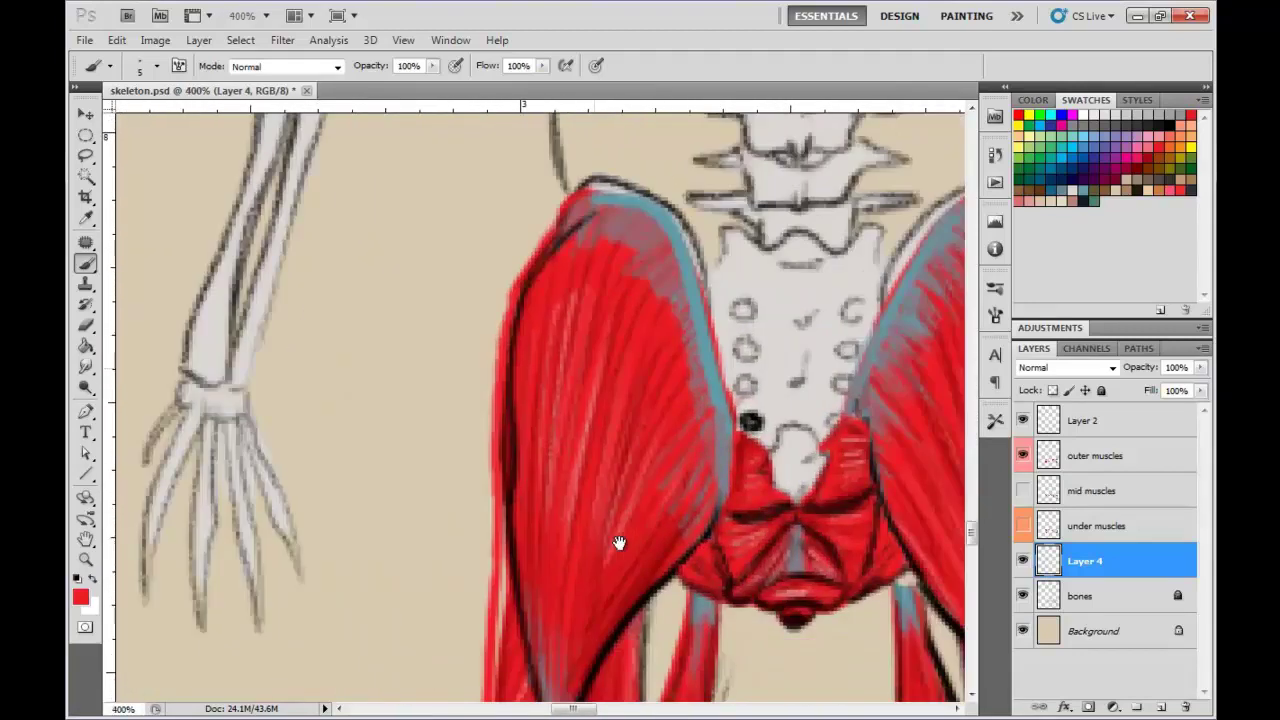
left_click_drag(619, 543, 530, 339)
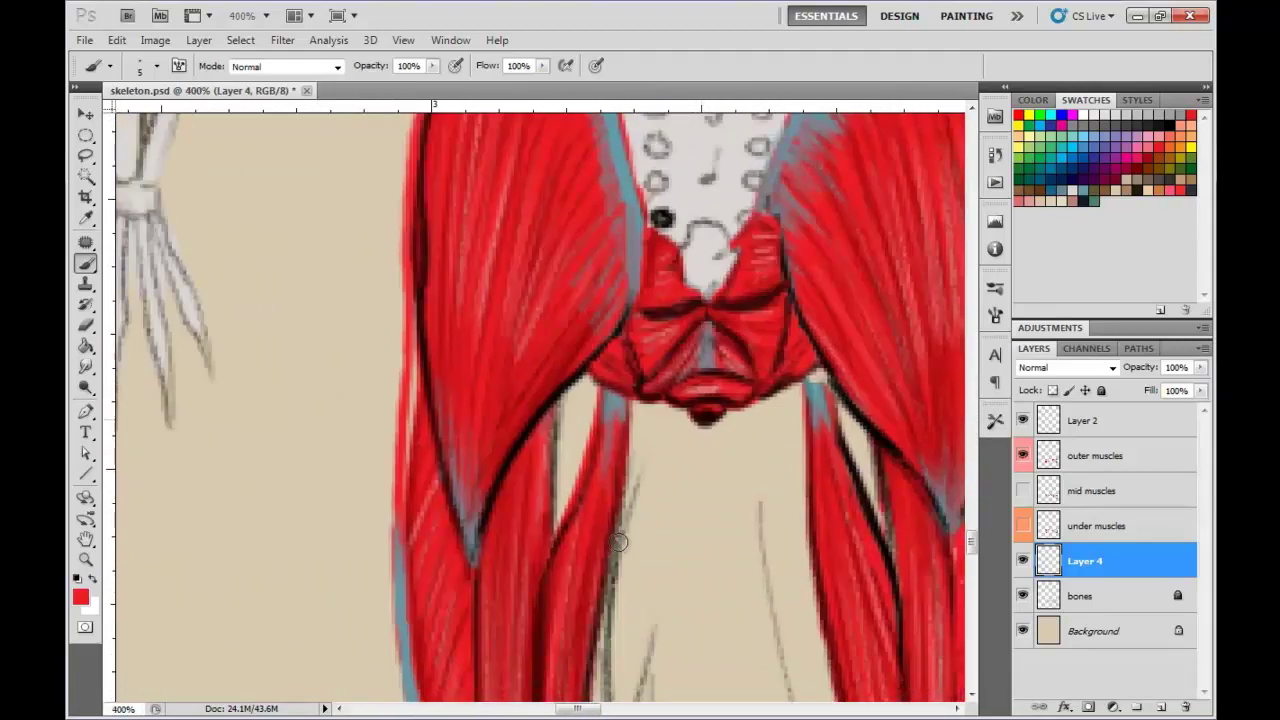
key("ctrl+minus")
key("ctrl+minus")
key("ctrl+minus")
left_click_drag(619, 543, 946, 718)
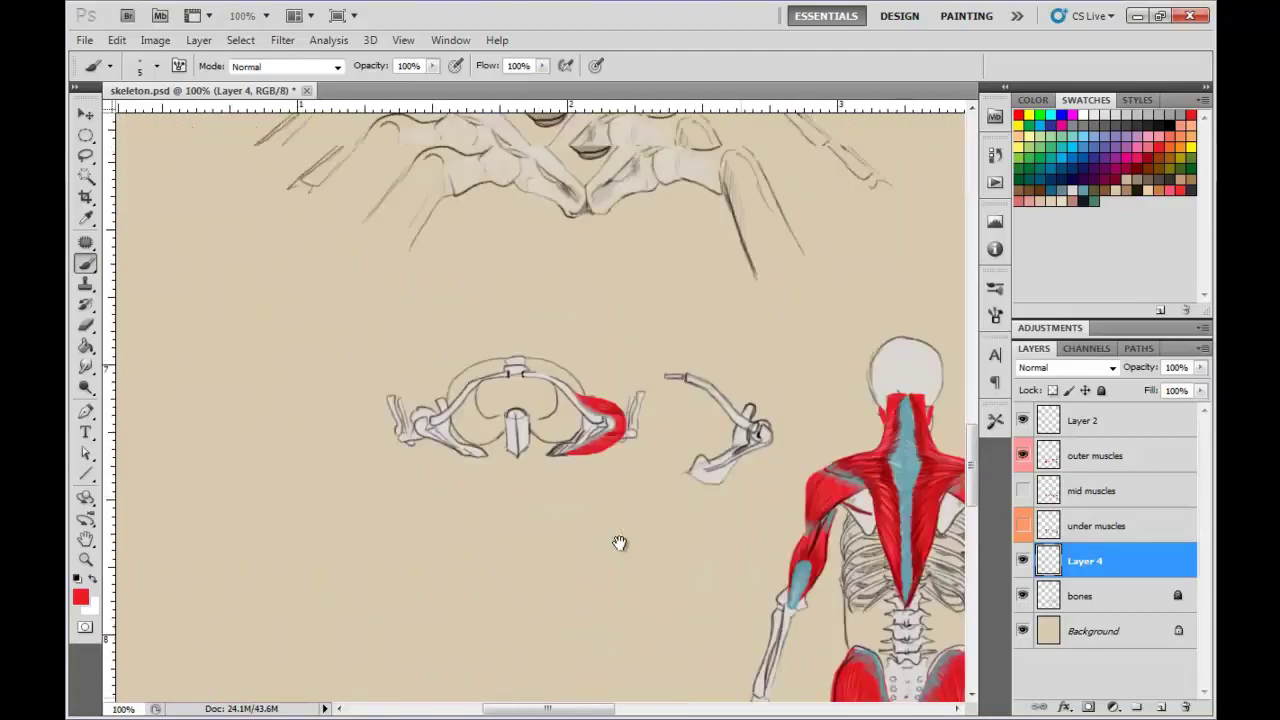
key("ctrl+plus")
key("ctrl+plus")
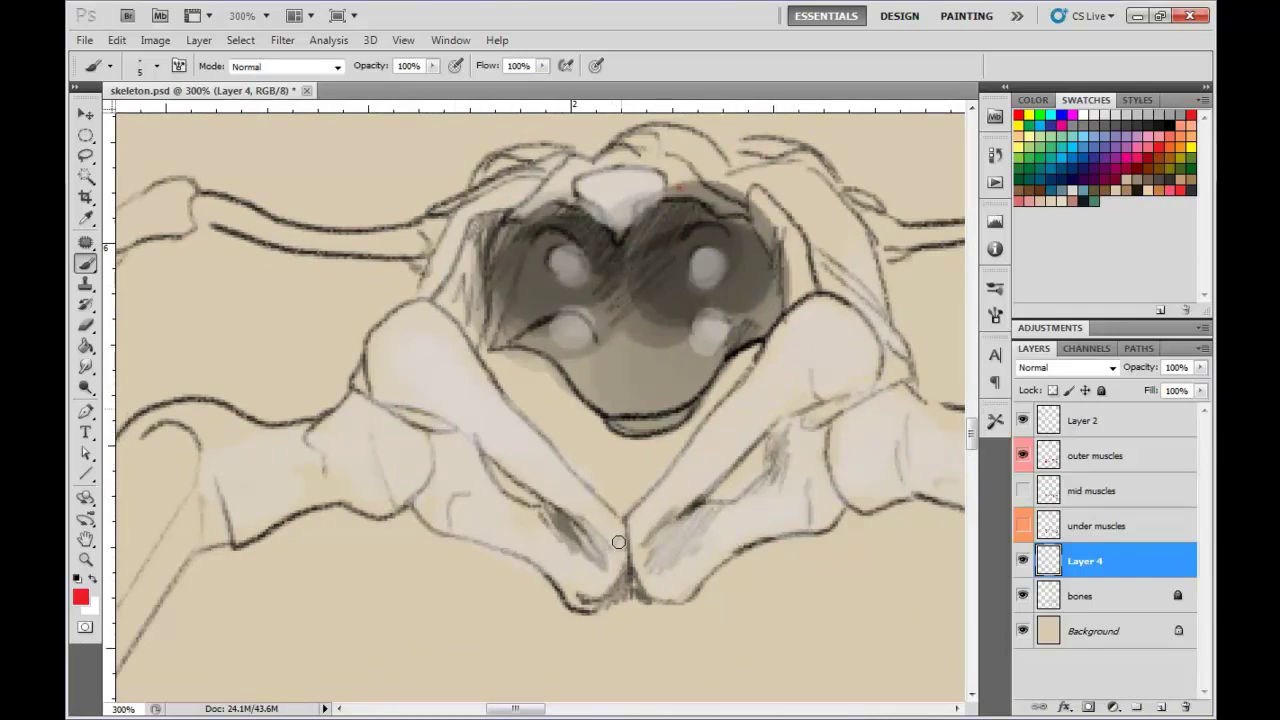
left_click_drag(619, 412, 634, 406)
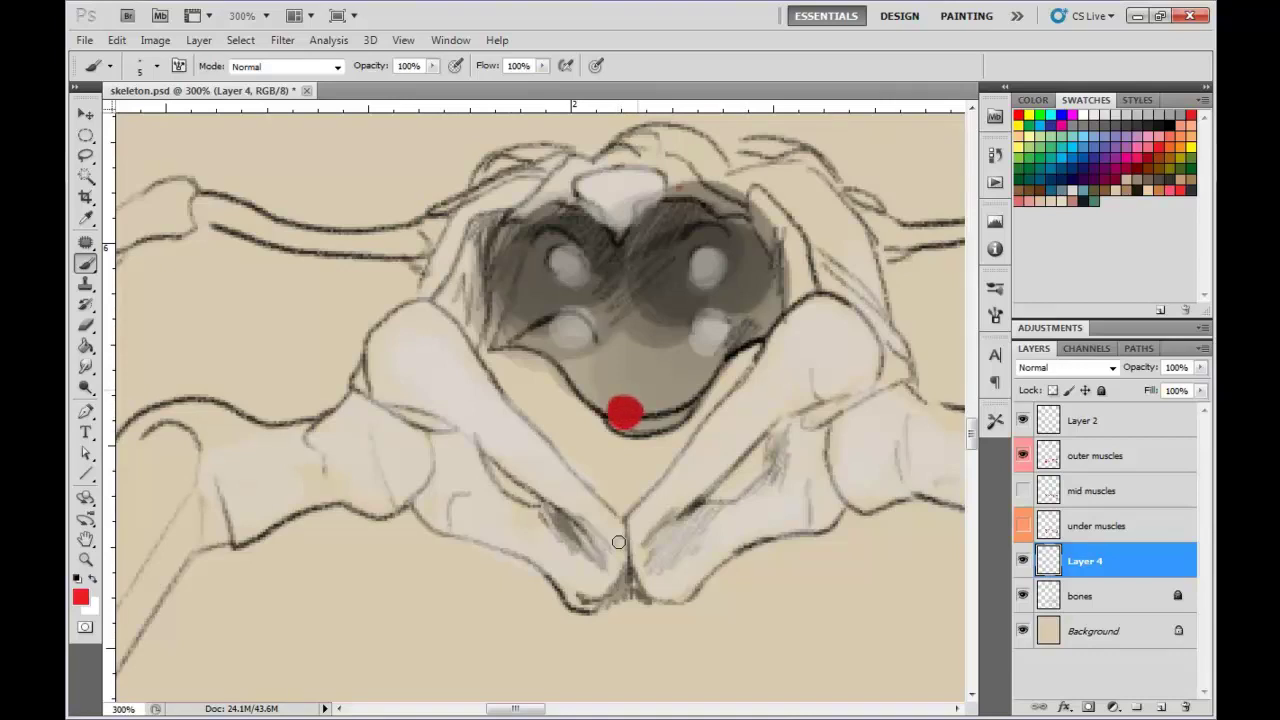
key("ctrl+alt+z")
key("ctrl+alt+z")
key("ctrl+alt+z")
key("ctrl+alt+z")
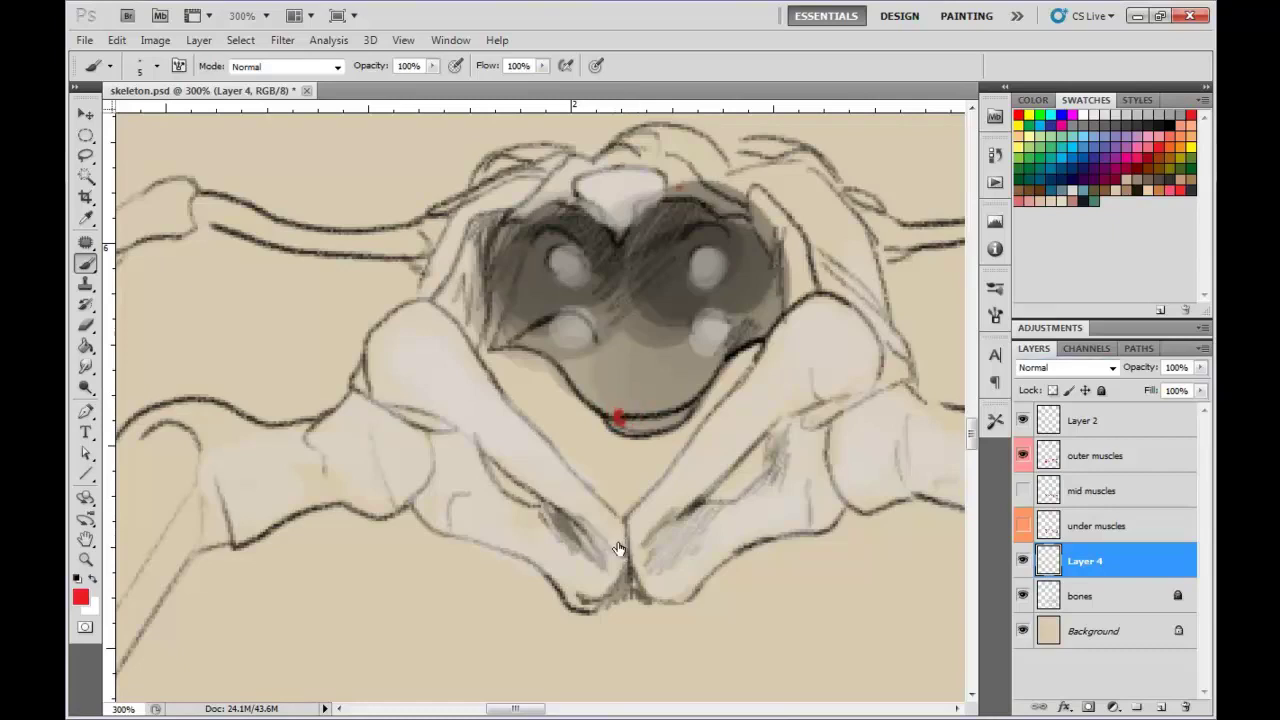
- On the outer muscles layer, paint a red disc with a 3 px black centre and arched black outline at the pelvic opening's lower edge
left_click(1098, 456)
left_click_drag(628, 402, 623, 404)
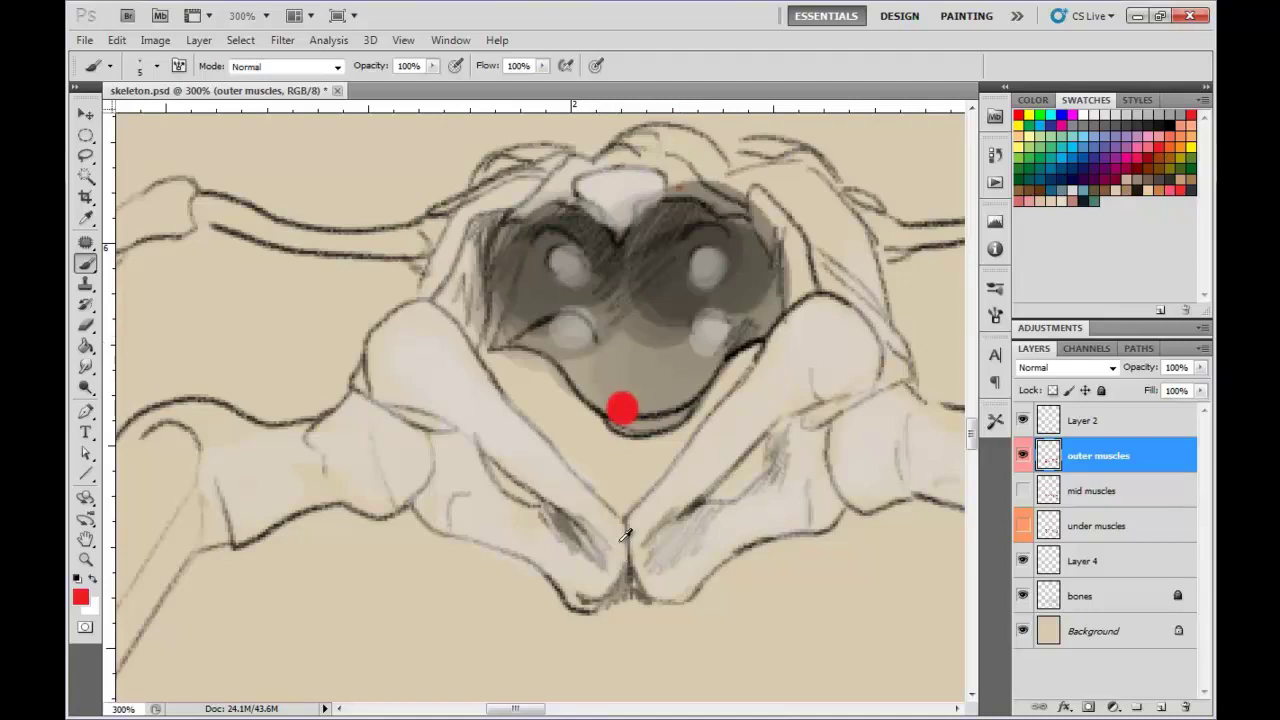
key("d")
right_click(620, 538)
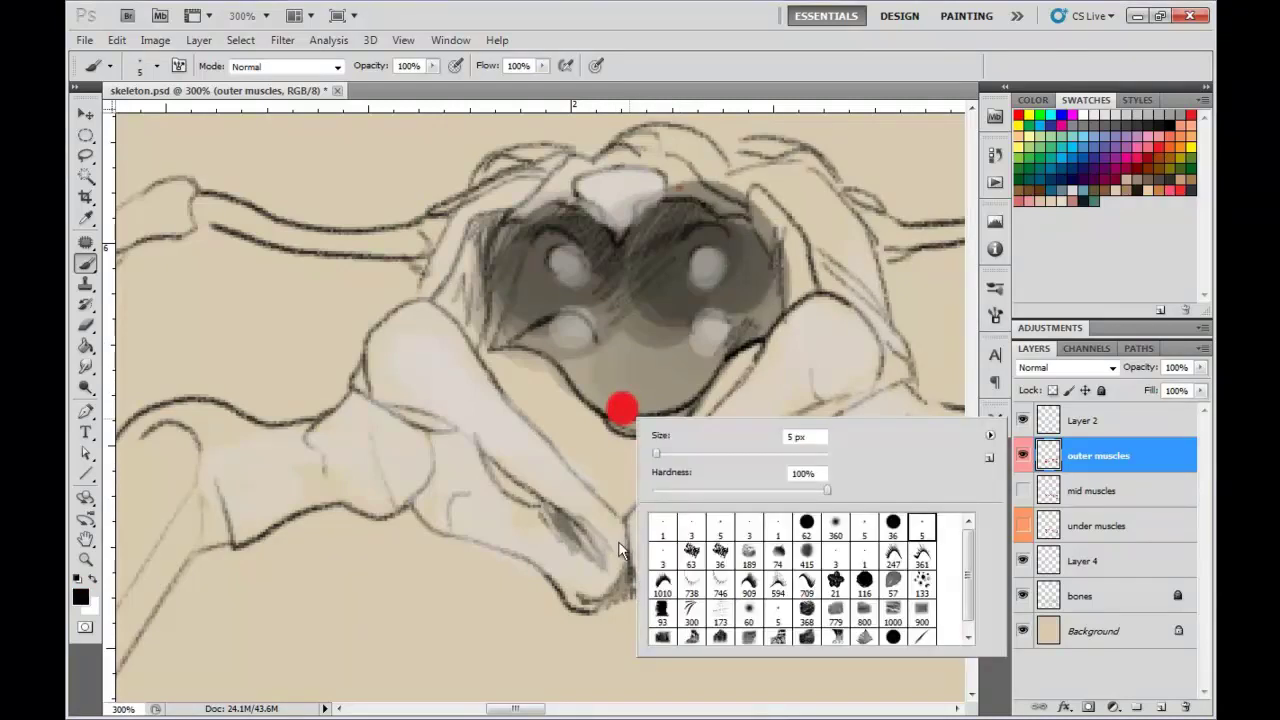
key("bracketleft")
key("bracketleft")
key("Escape")
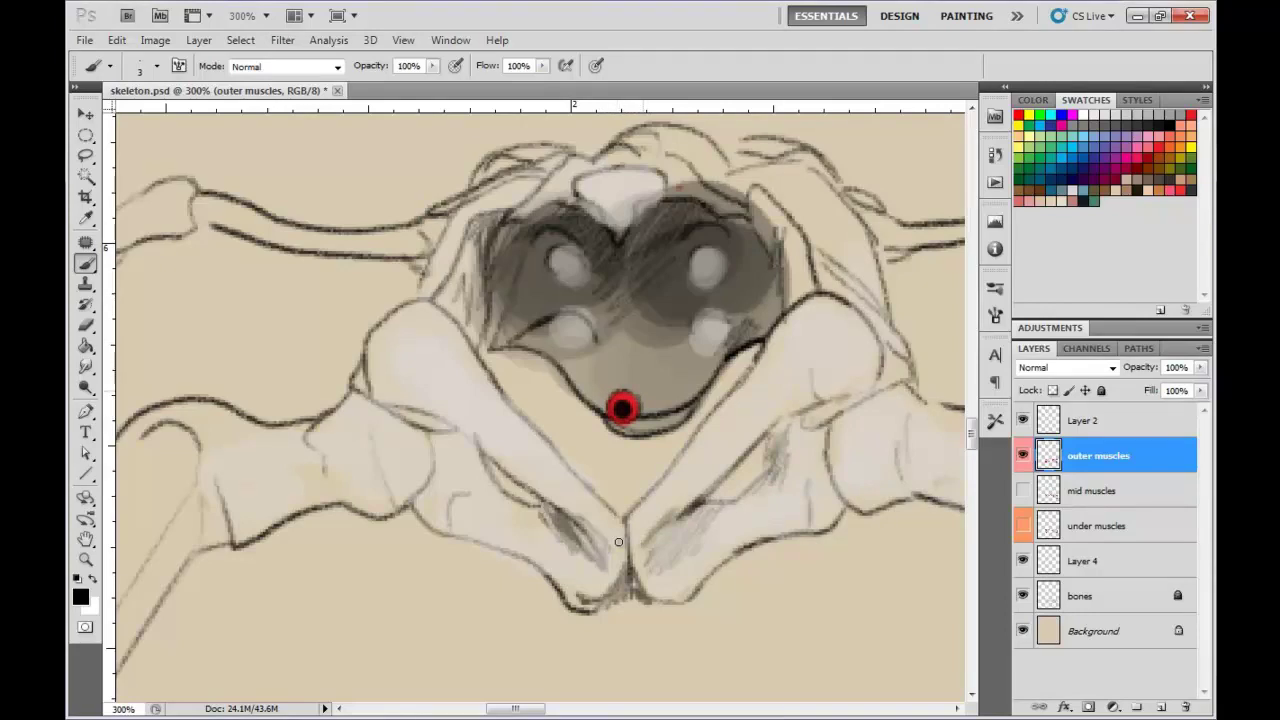
mouse_move(641, 386)
left_mouse_down()
mouse_move(624, 377)
mouse_move(604, 390)
mouse_move(646, 390)
mouse_move(597, 395)
left_mouse_up()
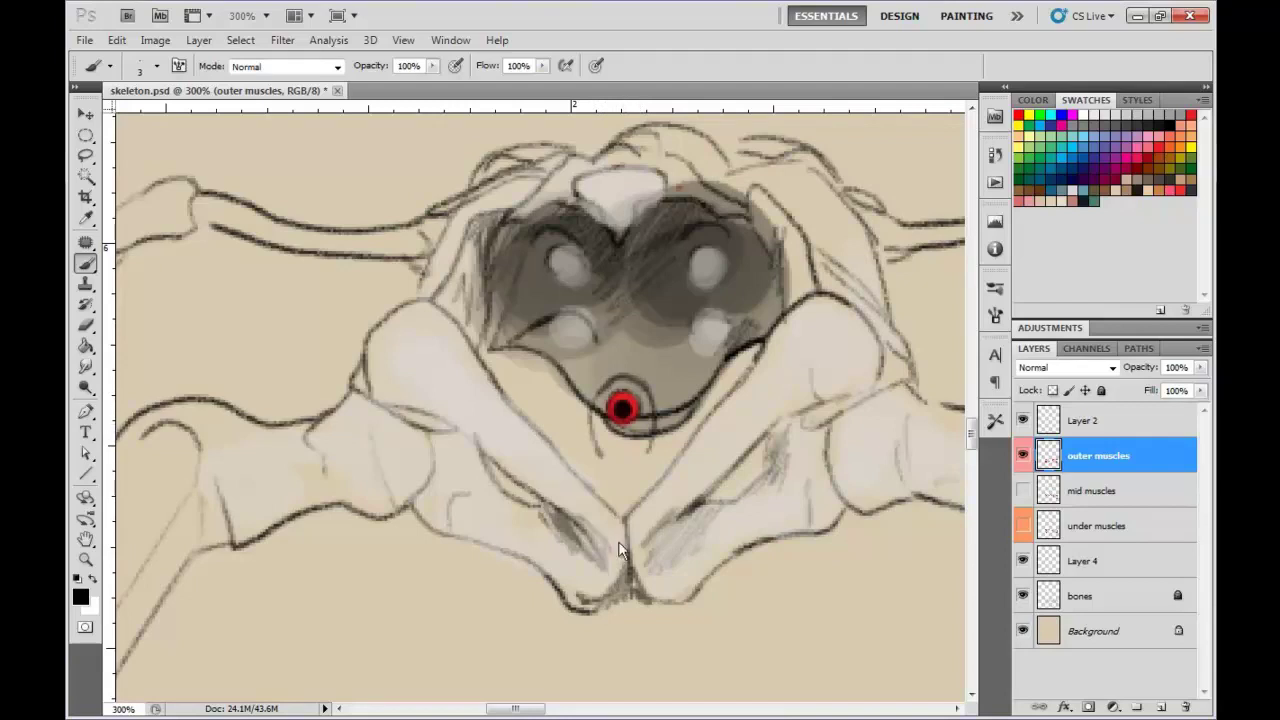
- Paint a thin horizontal red band across the pelvis just under the ring's centre and outline it in black
left_click(628, 420, "alt")
mouse_move(660, 420)
left_mouse_down()
mouse_move(714, 421)
mouse_move(632, 418)
left_mouse_up()
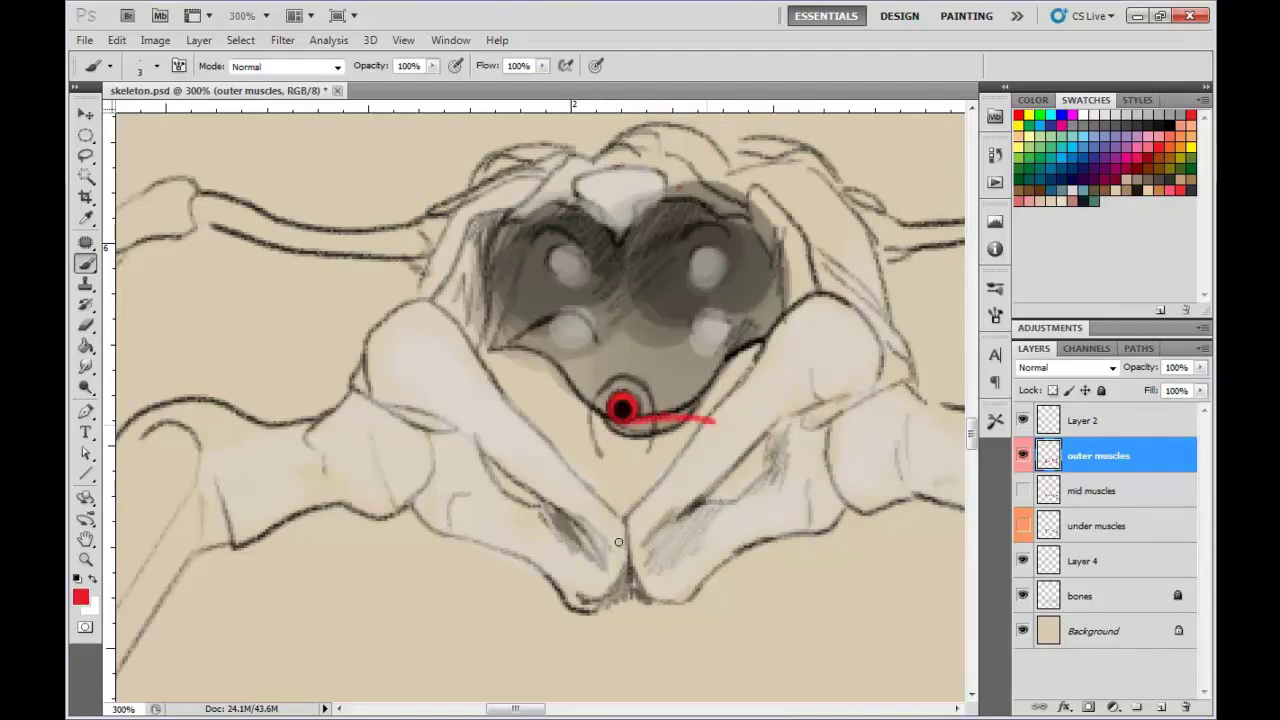
left_click_drag(712, 422, 530, 428)
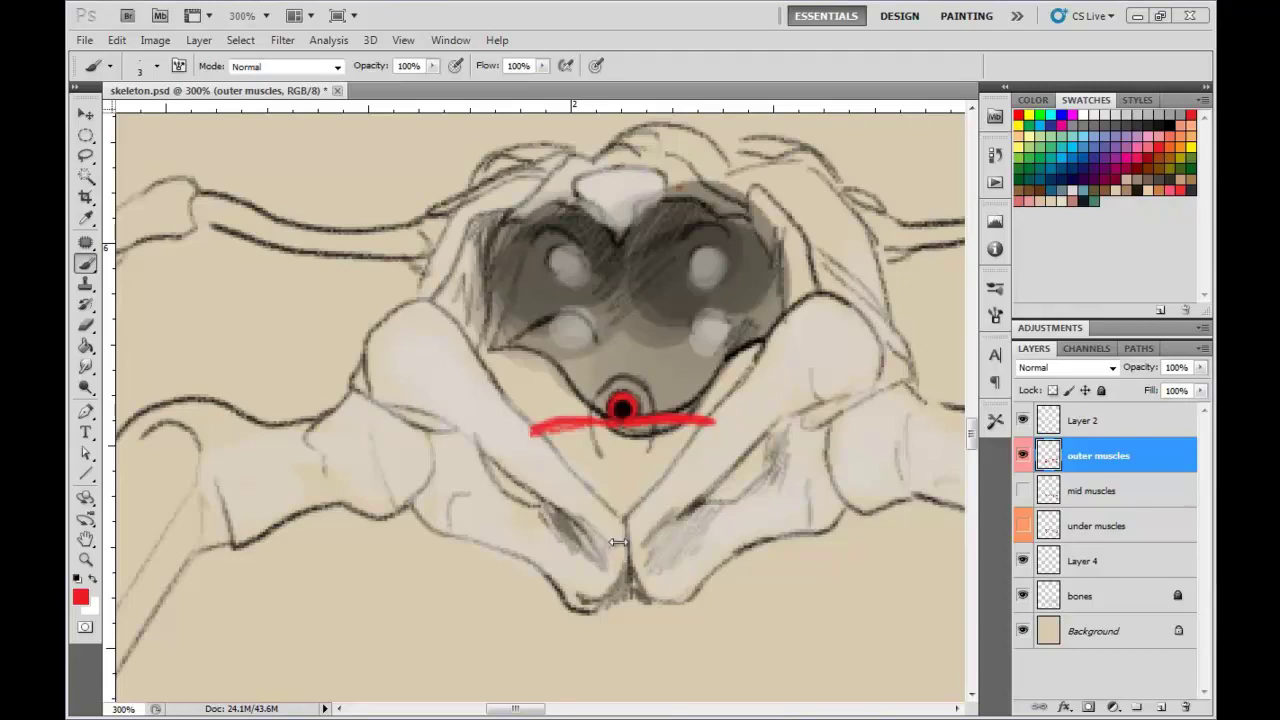
key("d")
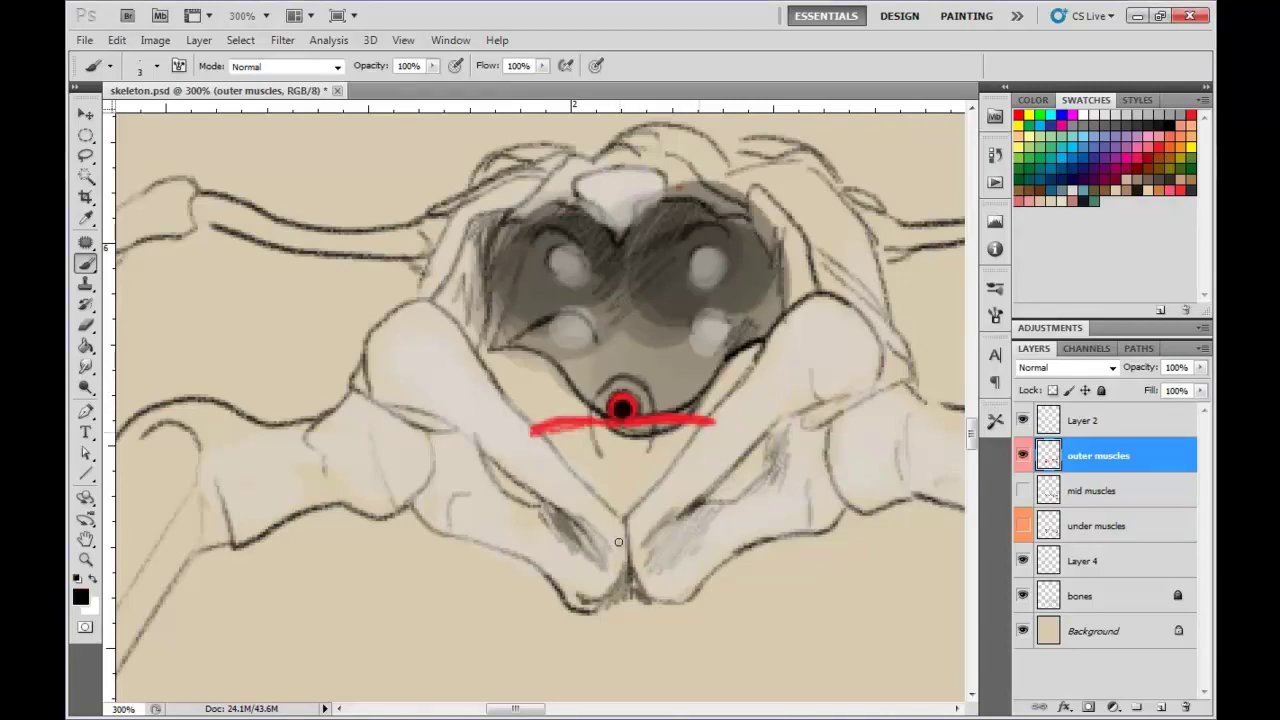
mouse_move(711, 425)
left_mouse_down()
mouse_move(621, 425)
mouse_move(643, 414)
mouse_move(528, 428)
left_mouse_up()
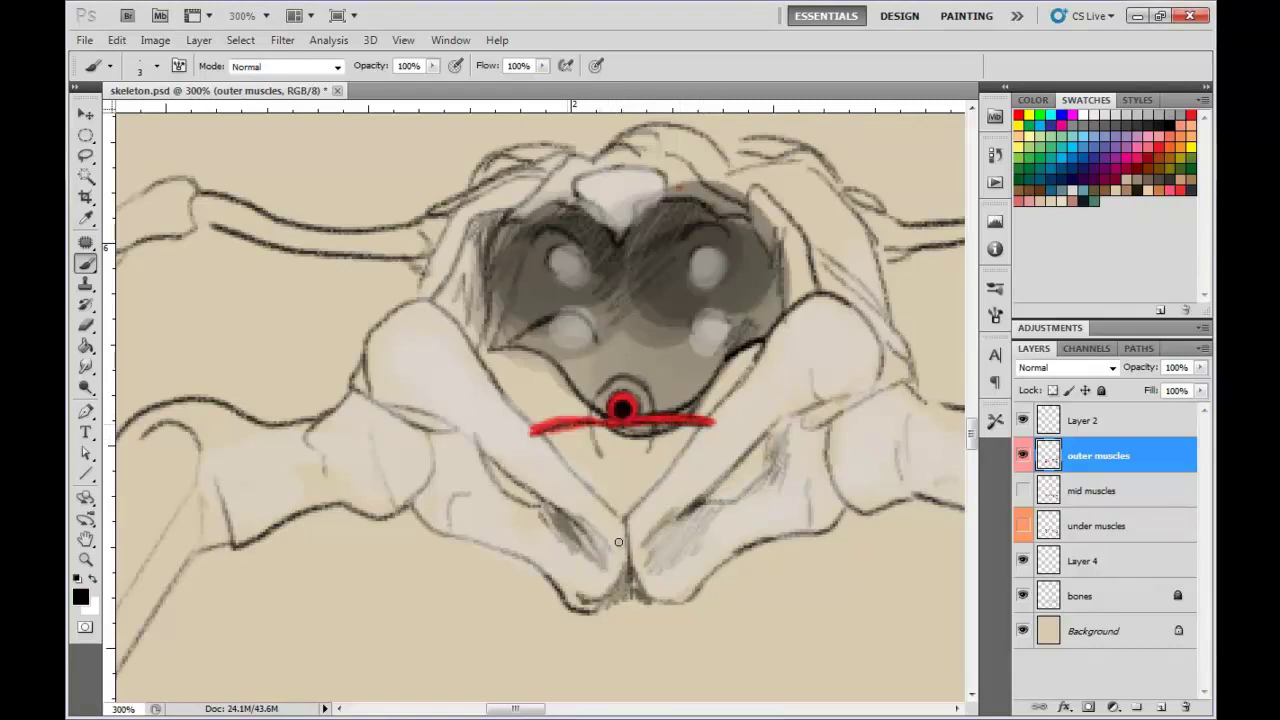
left_click_drag(604, 419, 529, 431)
- Fill the arch around the ring and the area just below the band with red, using the 5 px brush
left_click(1191, 115)
right_click(632, 418)
left_click(920, 527)
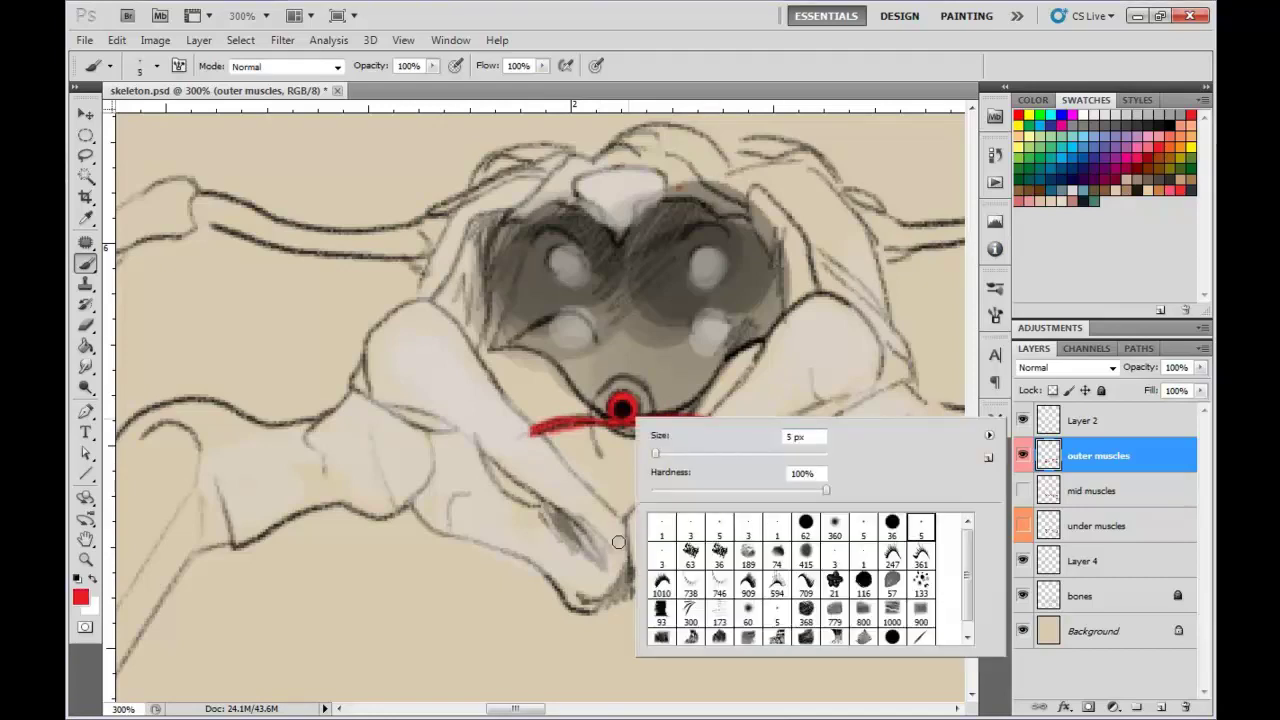
left_click(640, 409)
mouse_move(640, 409)
left_mouse_down()
mouse_move(645, 397)
mouse_move(625, 386)
mouse_move(604, 396)
mouse_move(606, 413)
left_mouse_up()
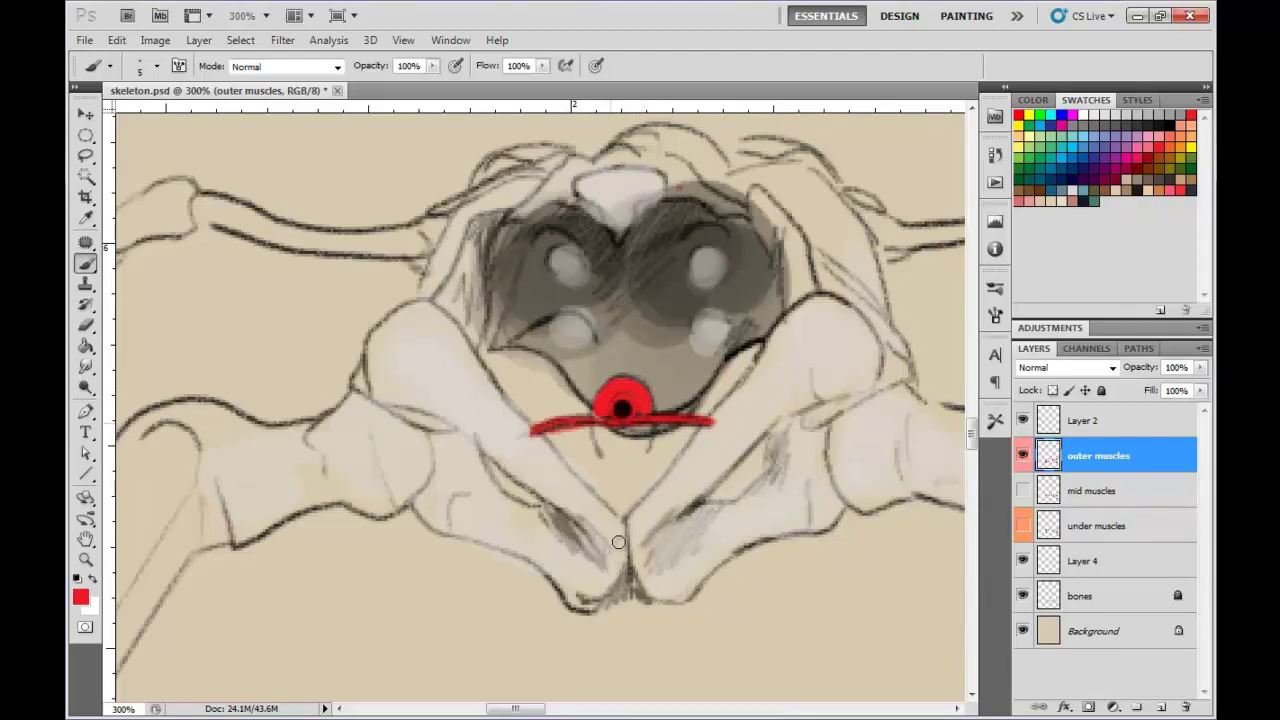
mouse_move(603, 426)
left_mouse_down()
mouse_move(608, 450)
mouse_move(650, 440)
mouse_move(600, 448)
mouse_move(636, 458)
mouse_move(654, 444)
left_mouse_up()
- Add 3 px black contours around the ring's centre and shade the red patch below the band with dark red
right_click(619, 542)
left_click(773, 552)
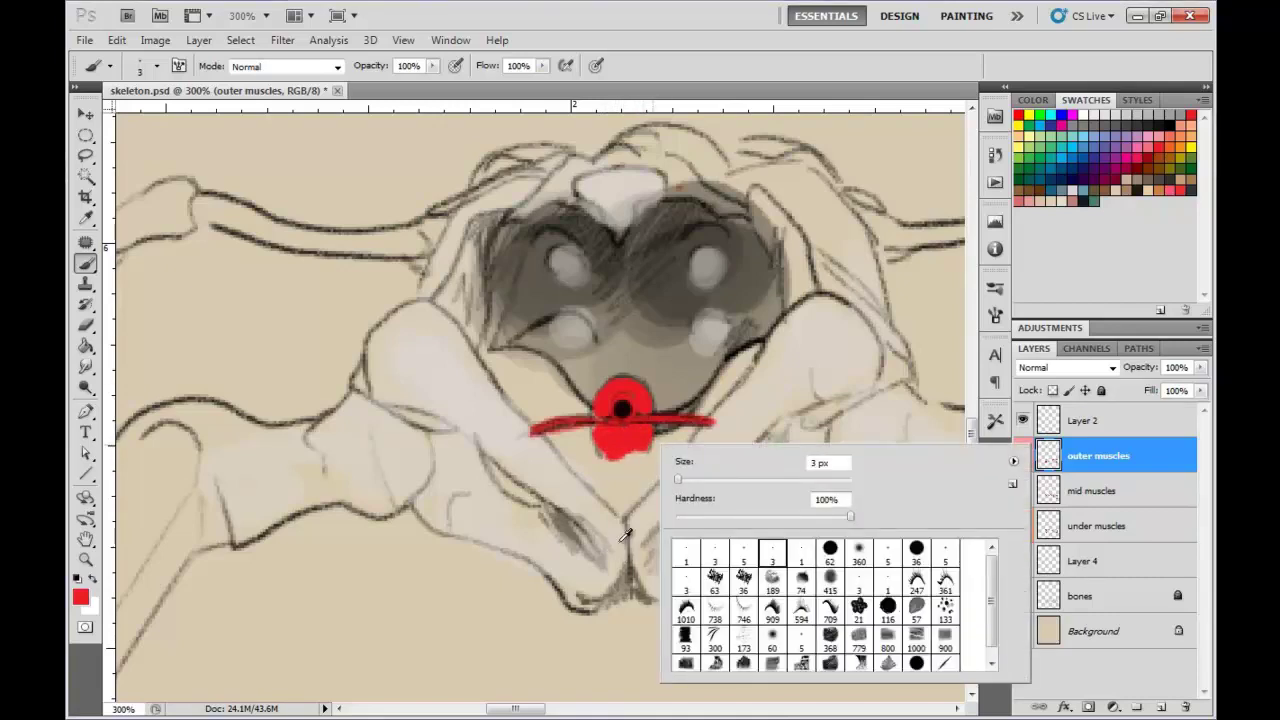
left_click(619, 543)
key("d")
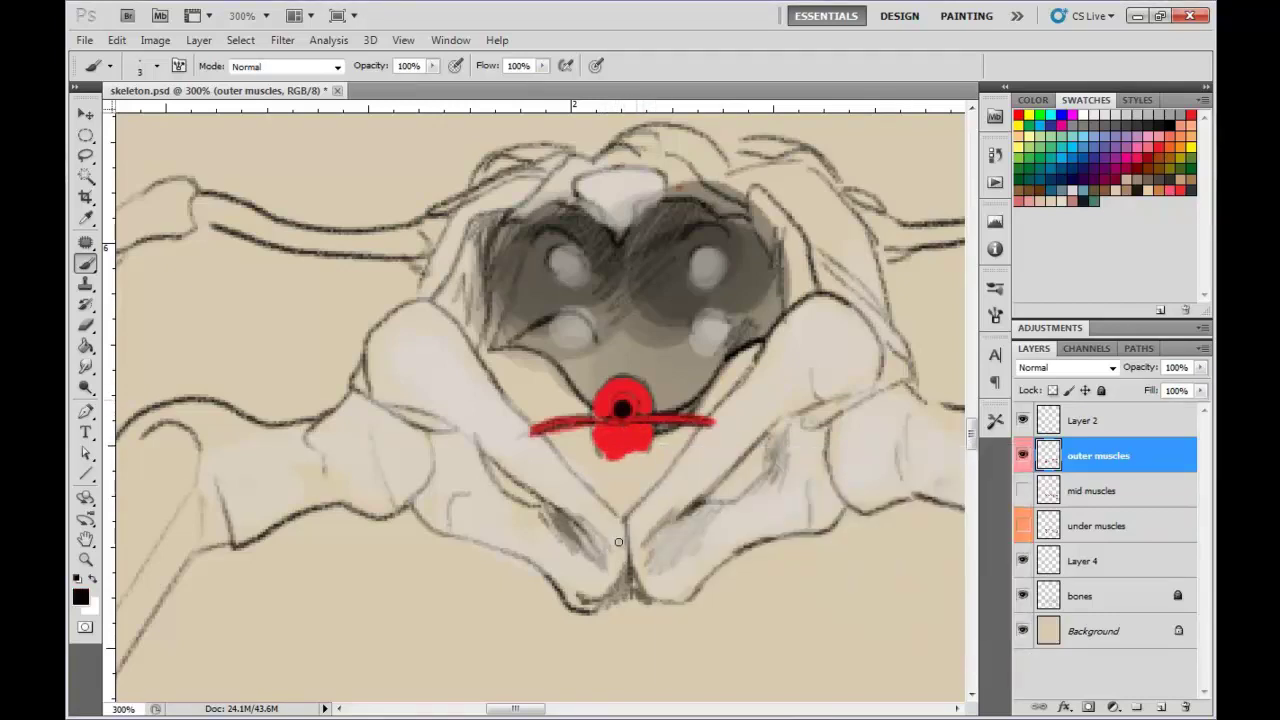
mouse_move(637, 400)
left_mouse_down()
mouse_move(614, 392)
mouse_move(609, 405)
left_mouse_up()
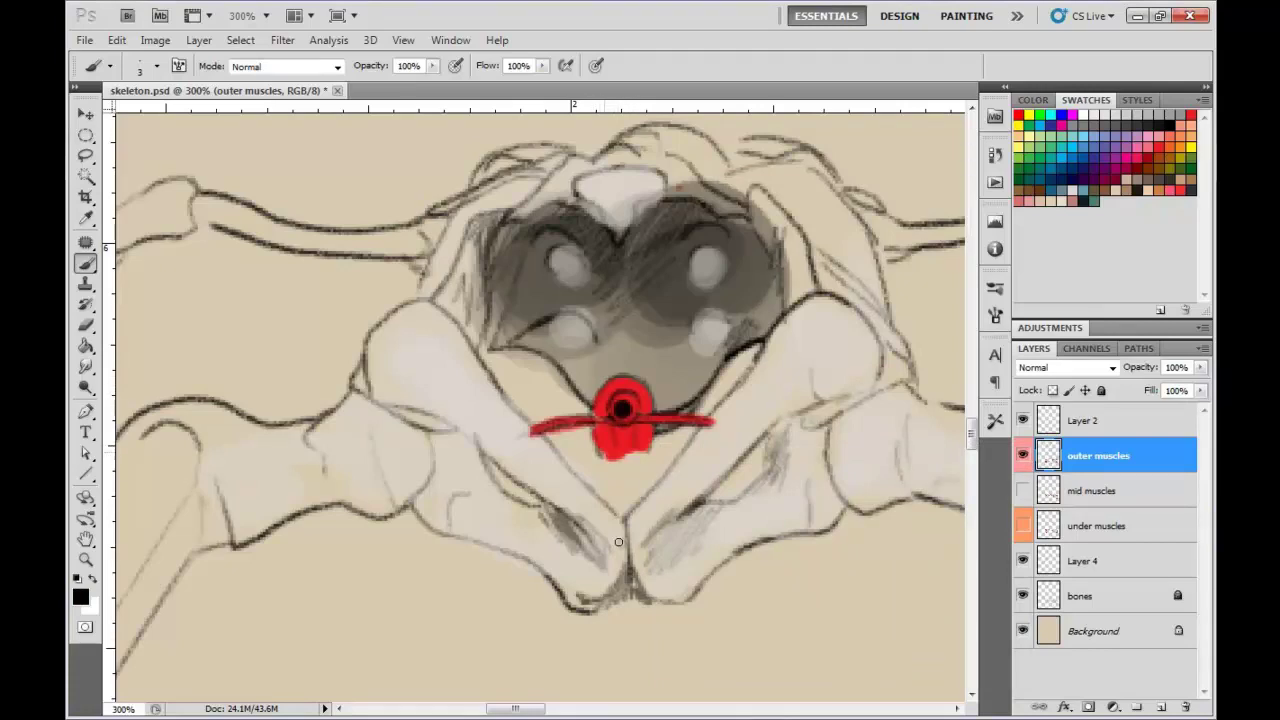
left_click(618, 541, "alt")
mouse_move(604, 431)
left_mouse_down()
mouse_move(607, 455)
mouse_move(635, 449)
left_mouse_up()
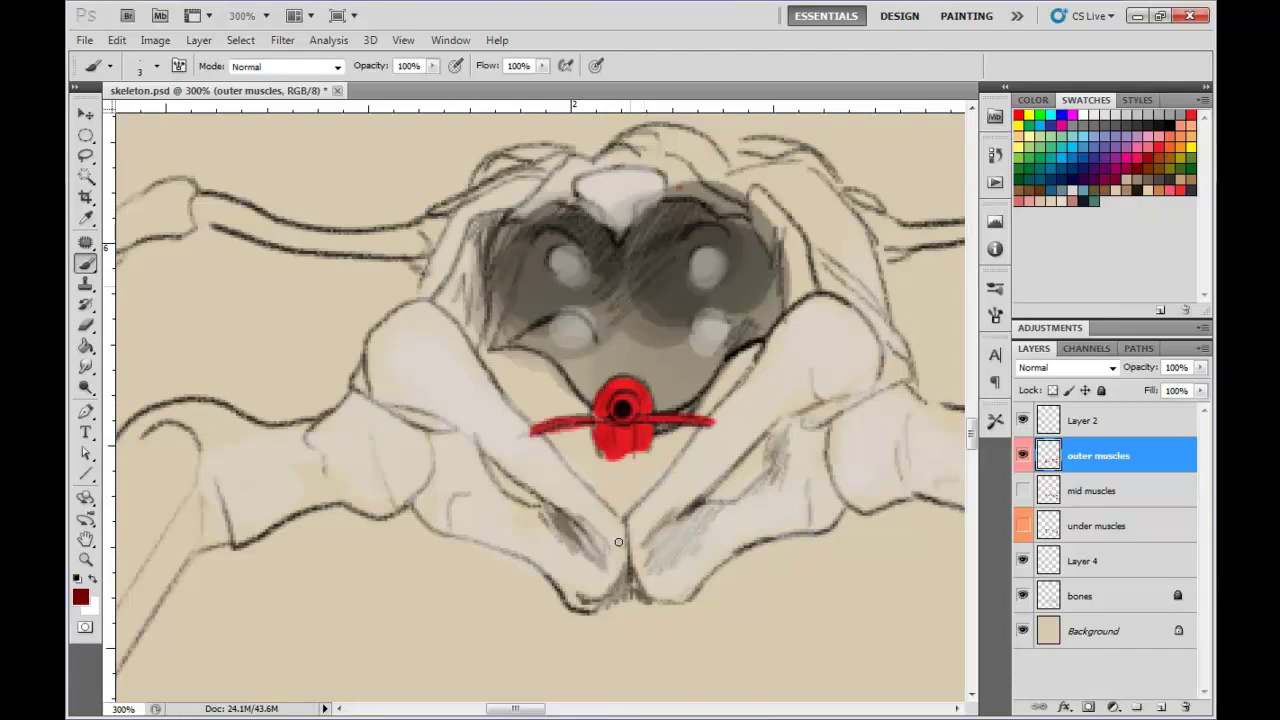
left_click(618, 541, "alt")
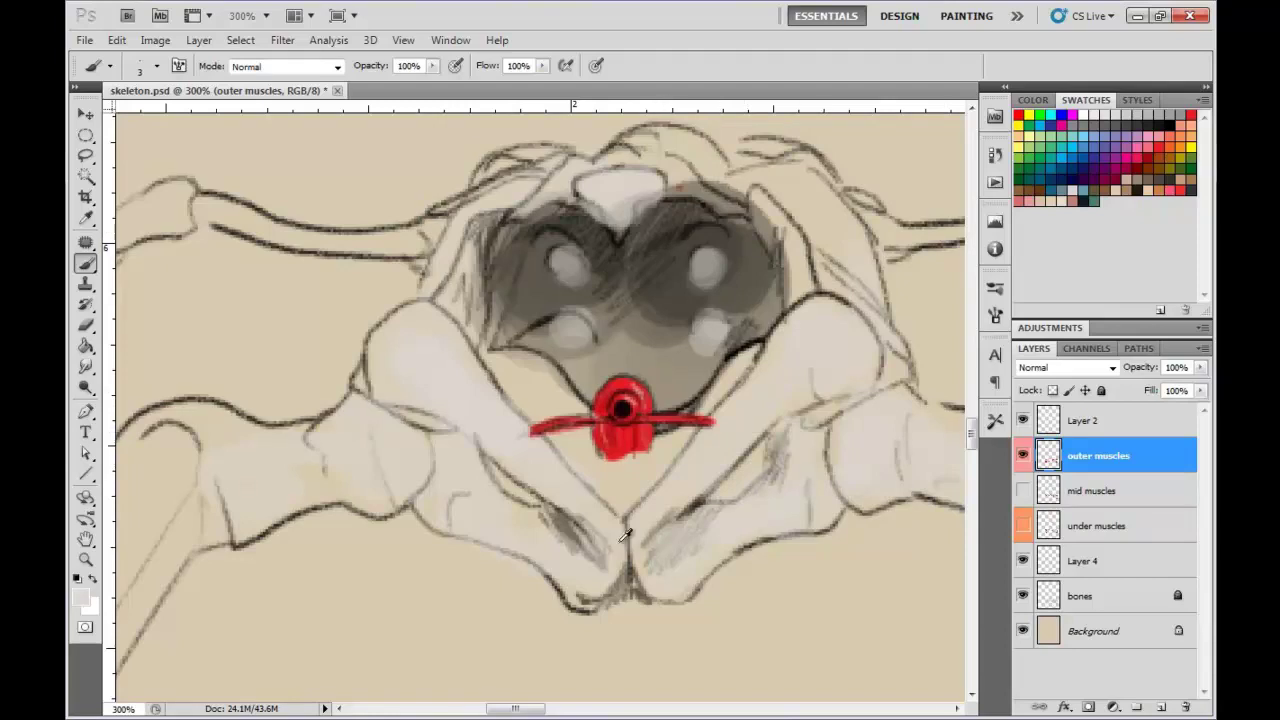
- Extend the red patch below the band downward into two rounded lobes with the 5 px brush
left_click(624, 535, "alt")
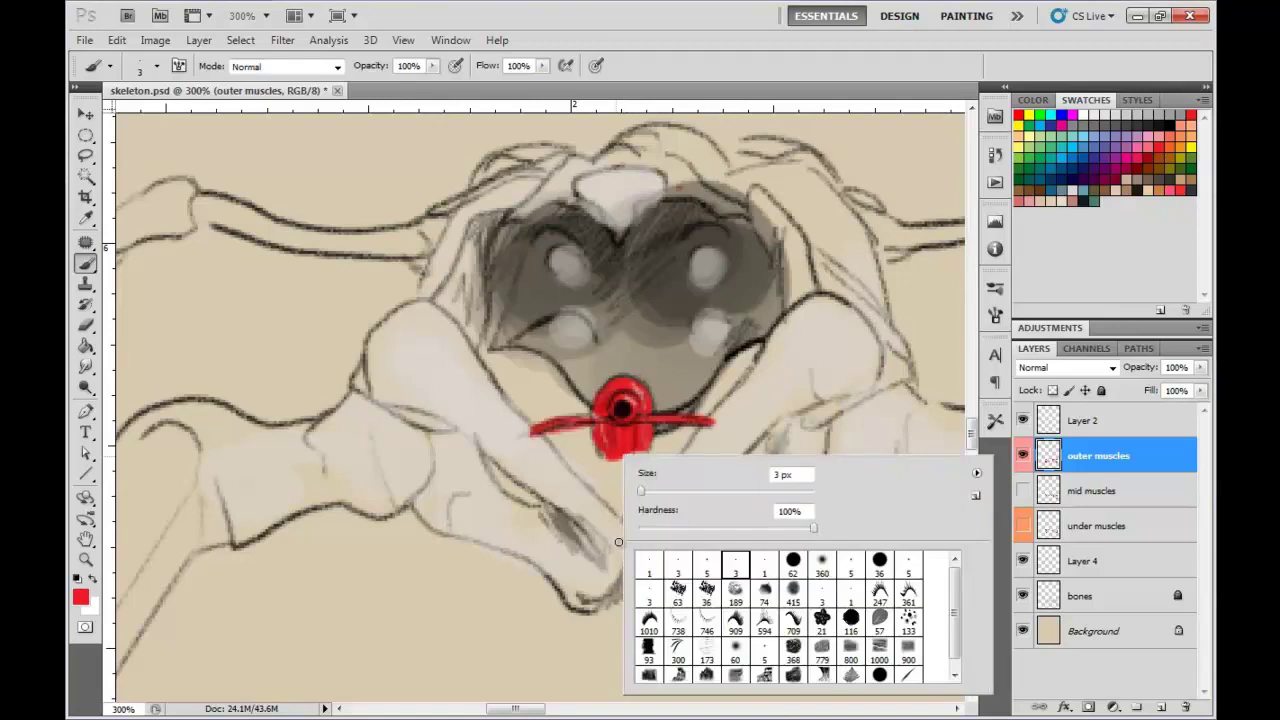
right_click(618, 548)
key("bracketright")
key("bracketright")
key("Return")
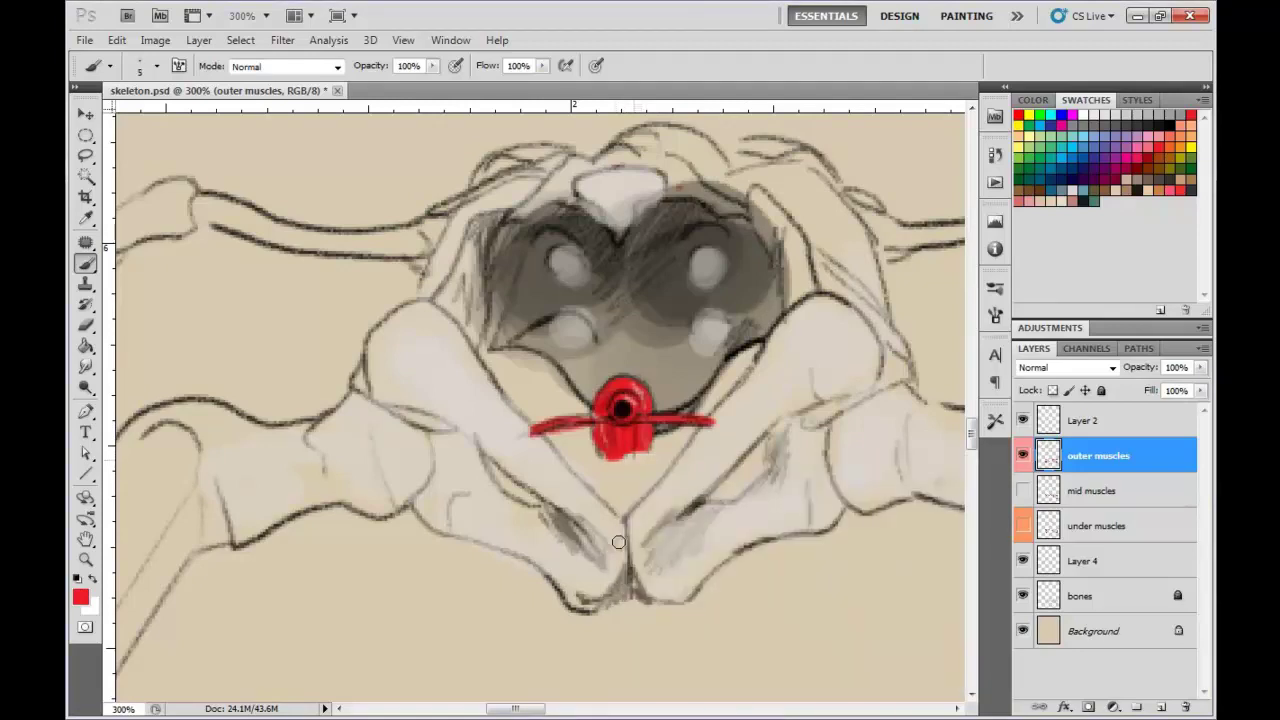
mouse_move(630, 458)
left_mouse_down()
mouse_move(646, 456)
mouse_move(604, 458)
left_mouse_up()
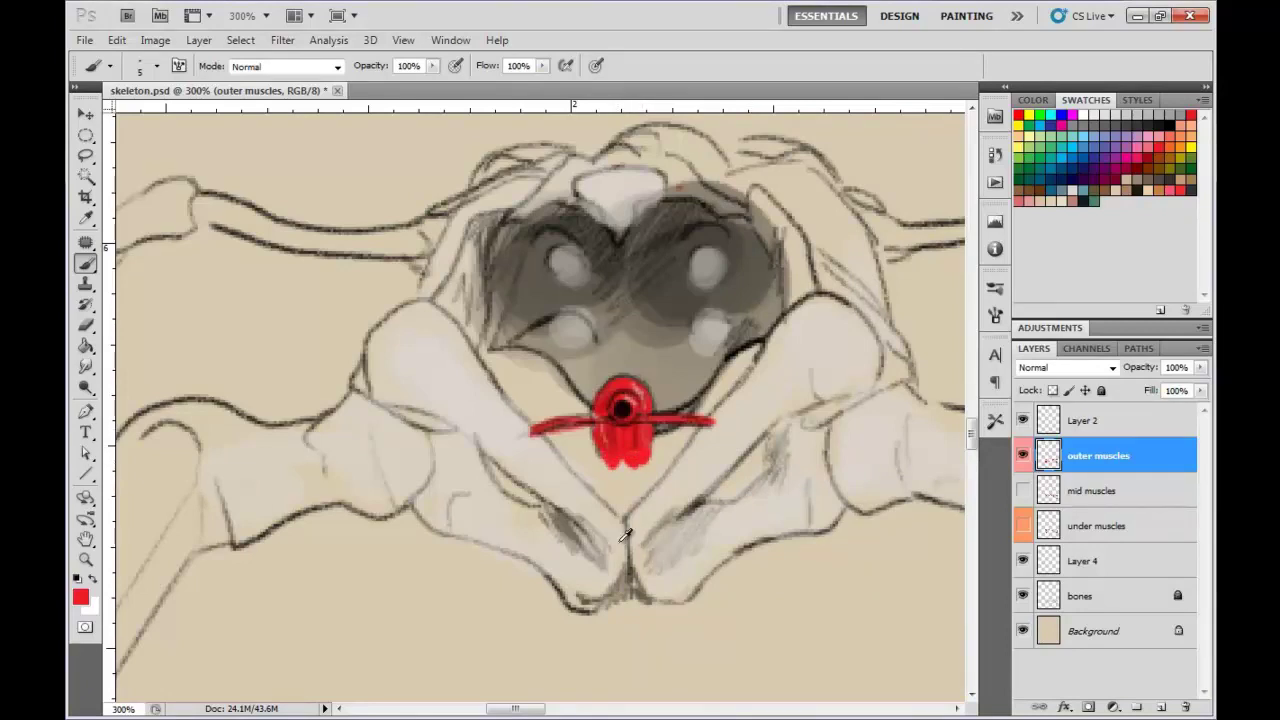
- Define the edges of the two red lobes with 3 px black strokes
key("d")
right_click(617, 545)
left_click(728, 578)
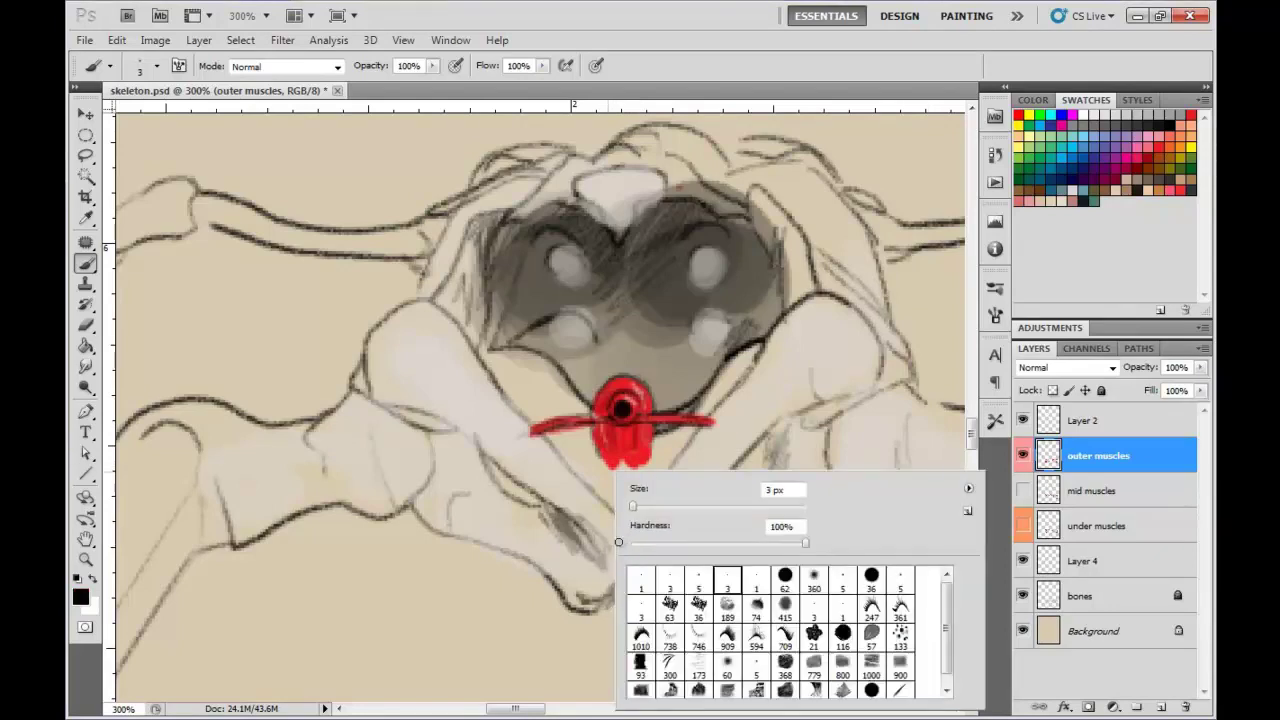
key("Return")
mouse_move(624, 446)
left_mouse_down()
mouse_move(630, 462)
mouse_move(614, 467)
mouse_move(598, 446)
left_mouse_up()
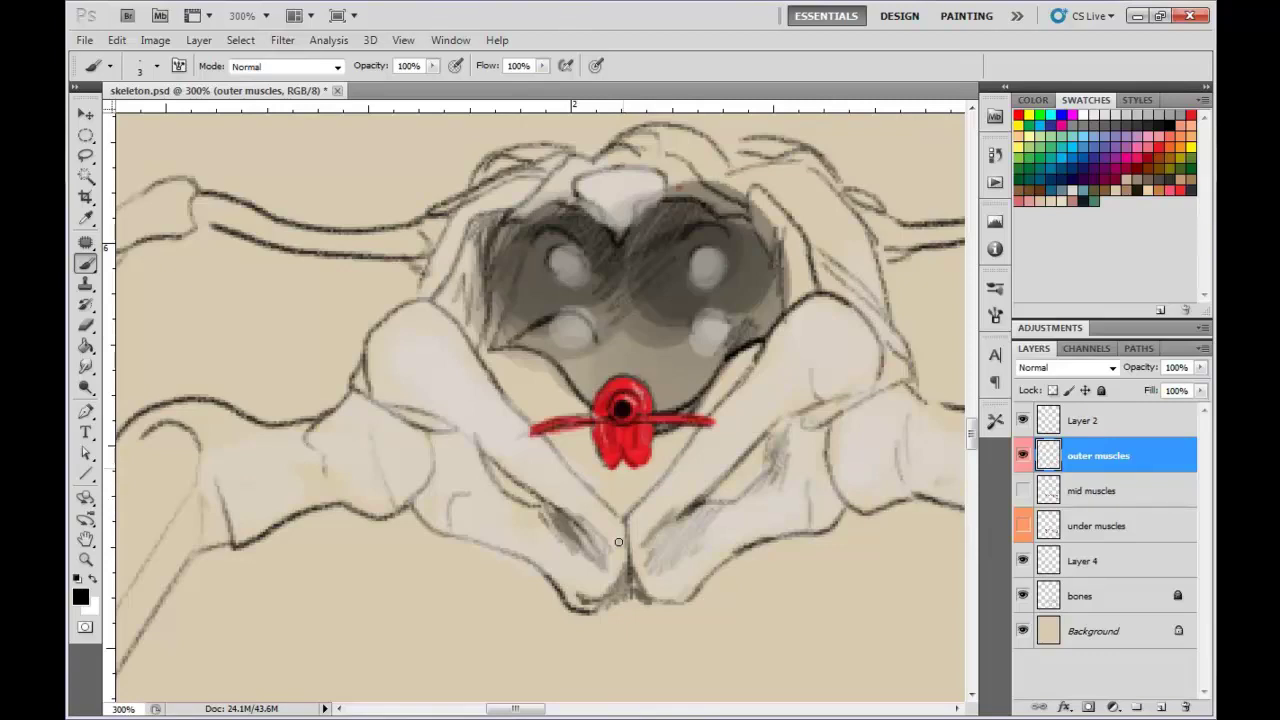
- Outline two narrow vertical strips in black from the red lobes down to where the bones meet
mouse_move(626, 466)
left_mouse_down()
mouse_move(630, 582)
mouse_move(627, 558)
mouse_move(625, 572)
left_mouse_up()
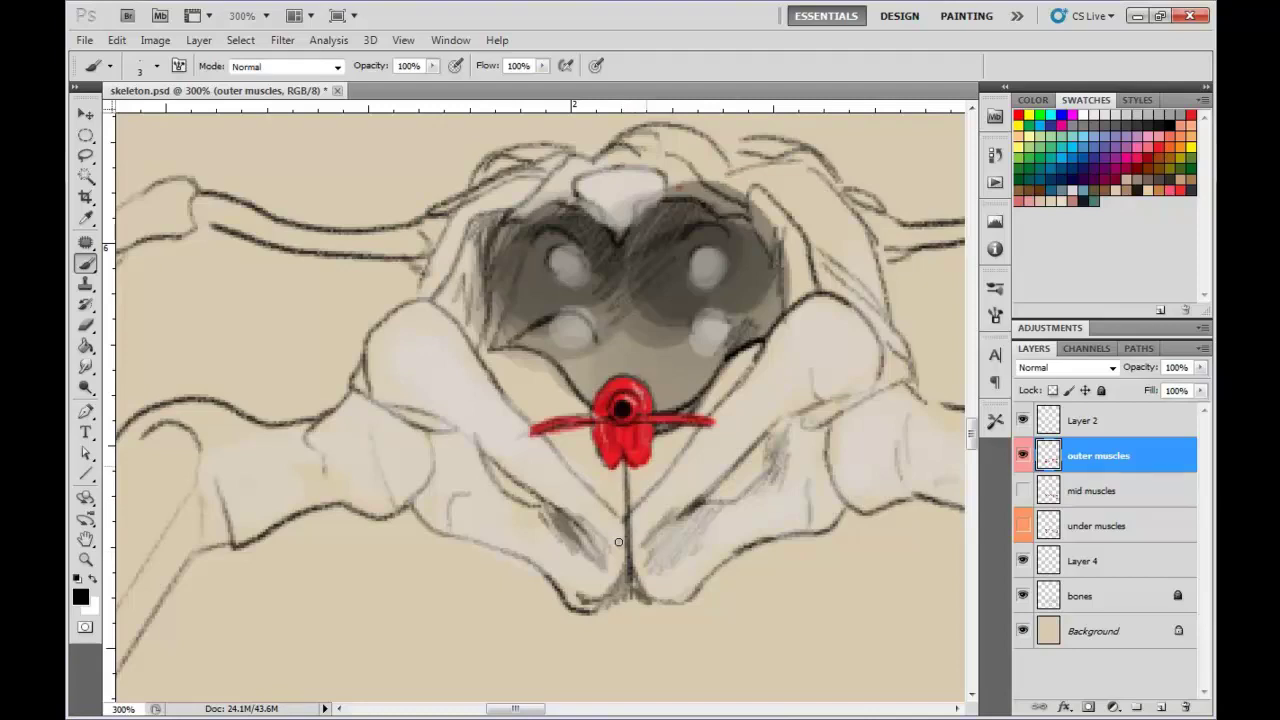
mouse_move(648, 464)
left_mouse_down()
mouse_move(651, 576)
mouse_move(651, 564)
mouse_move(629, 582)
mouse_move(656, 602)
mouse_move(628, 608)
mouse_move(629, 592)
left_mouse_up()
left_click_drag(610, 490, 610, 516)
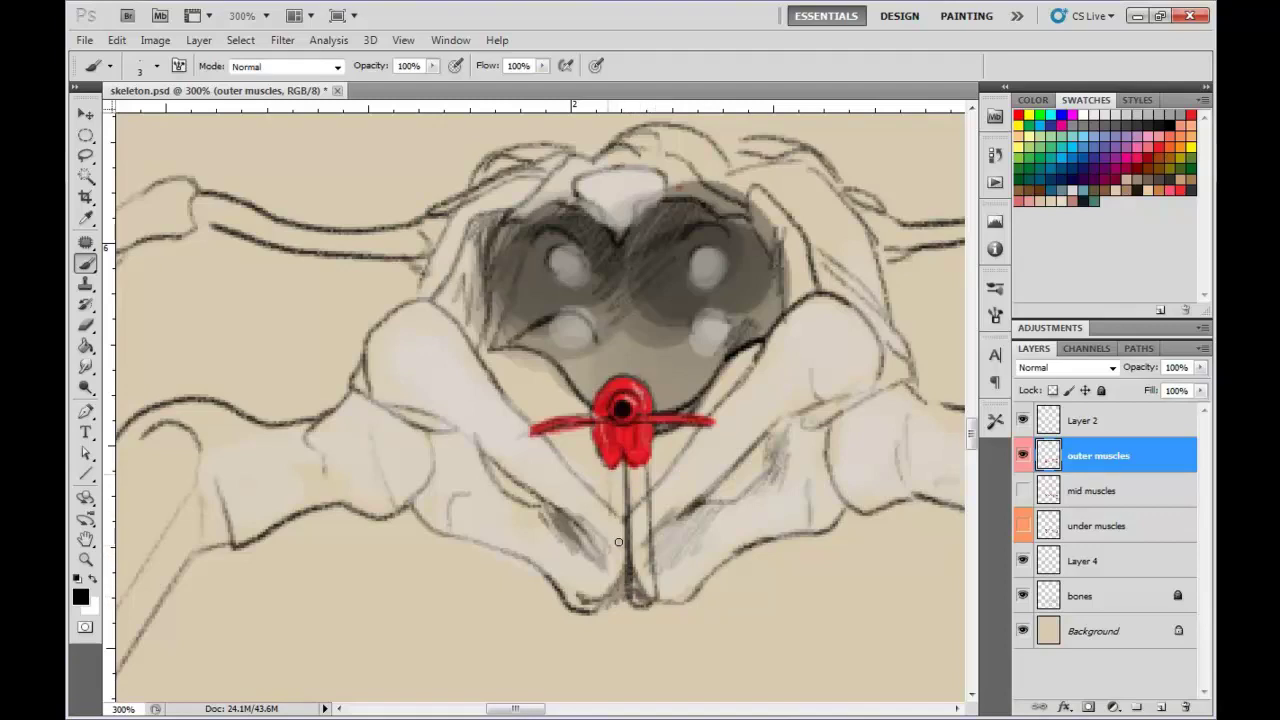
left_click_drag(608, 466, 606, 584)
left_click_drag(610, 508, 601, 588)
mouse_move(609, 484)
left_mouse_down()
mouse_move(599, 588)
mouse_move(623, 600)
left_mouse_up()
mouse_move(622, 548)
left_mouse_down()
mouse_move(621, 598)
mouse_move(604, 606)
left_mouse_up()
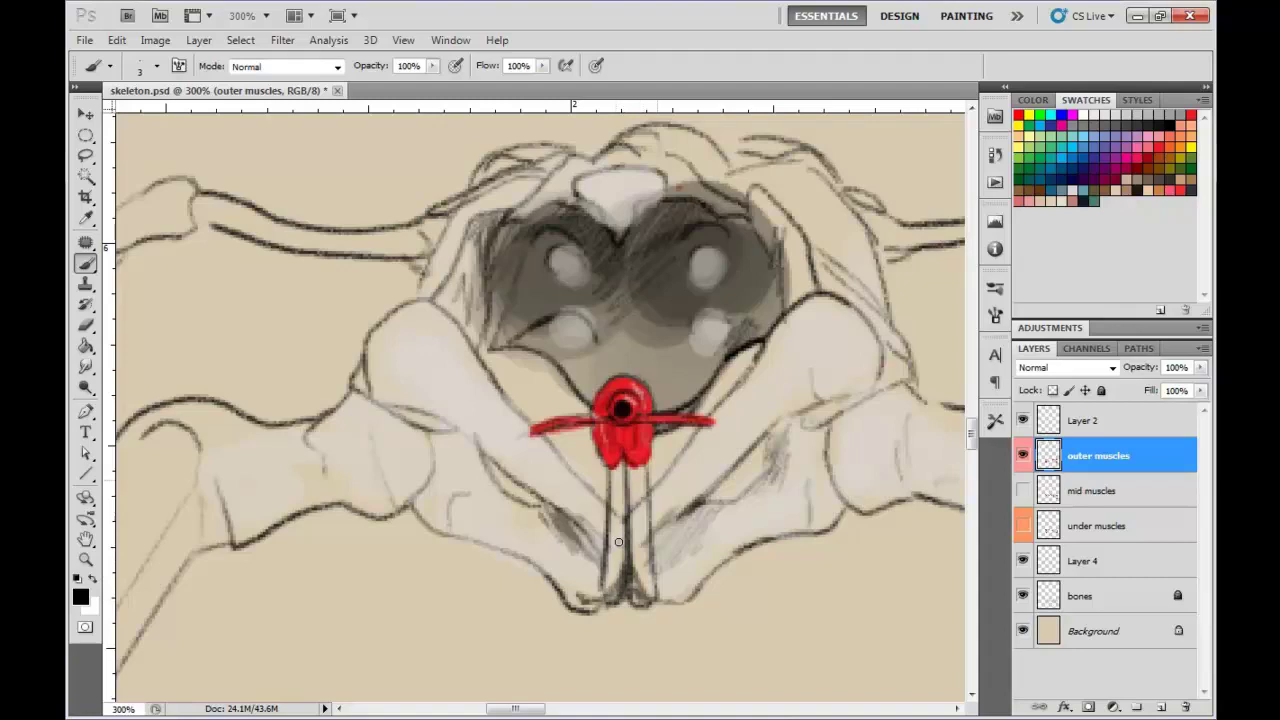
- Fill the left vertical strip below the lobes with red, using the 5 px brush
right_click(618, 545)
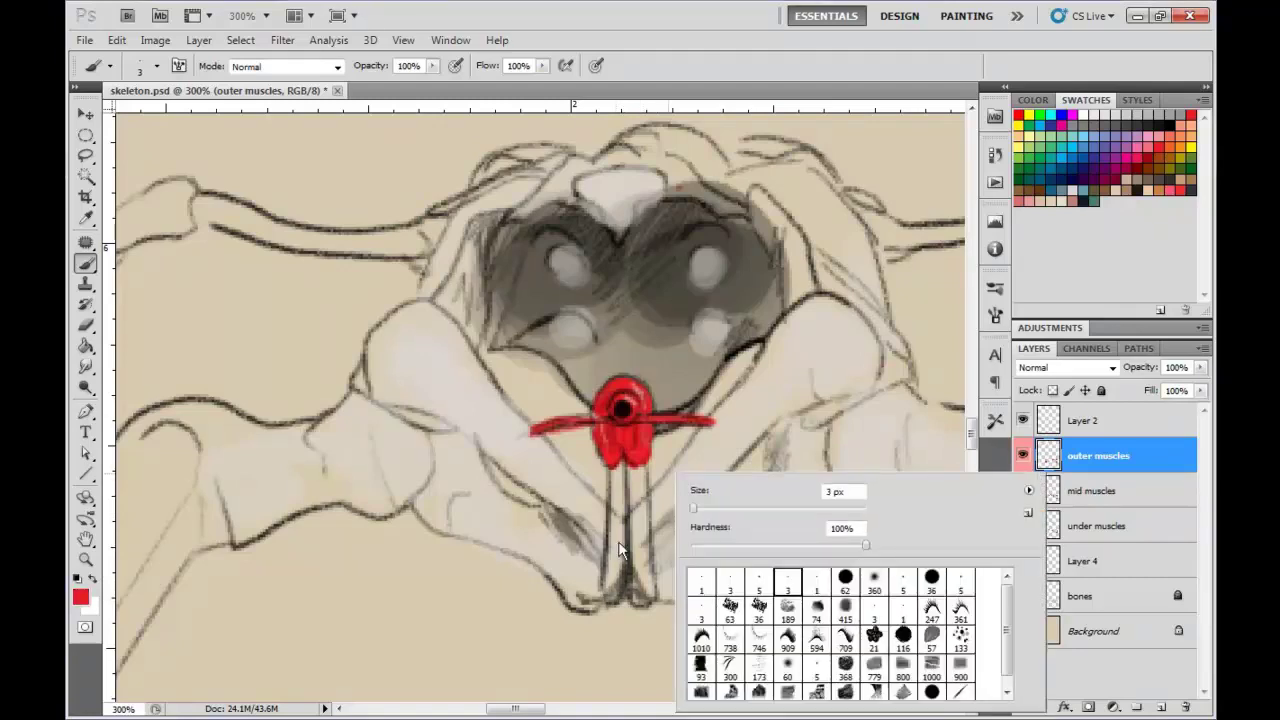
left_click(960, 581)
left_click_drag(620, 467, 612, 540)
left_click_drag(620, 490, 616, 584)
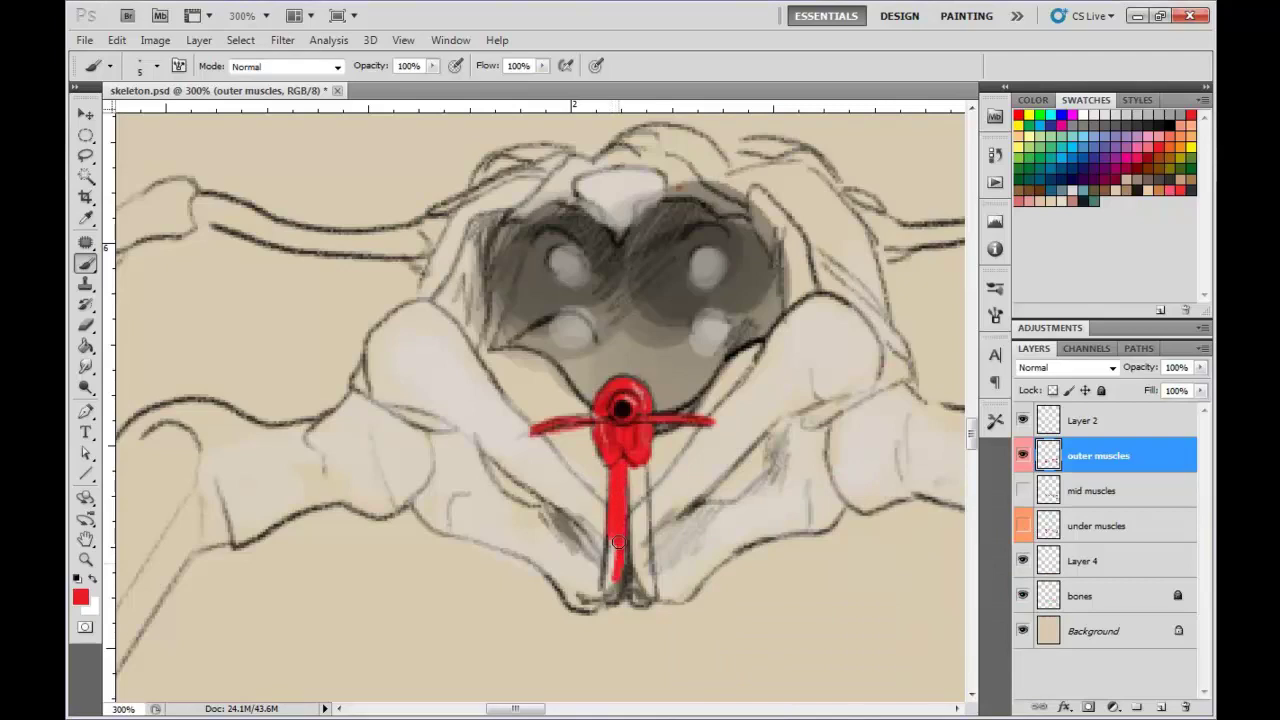
left_click_drag(614, 540, 606, 600)
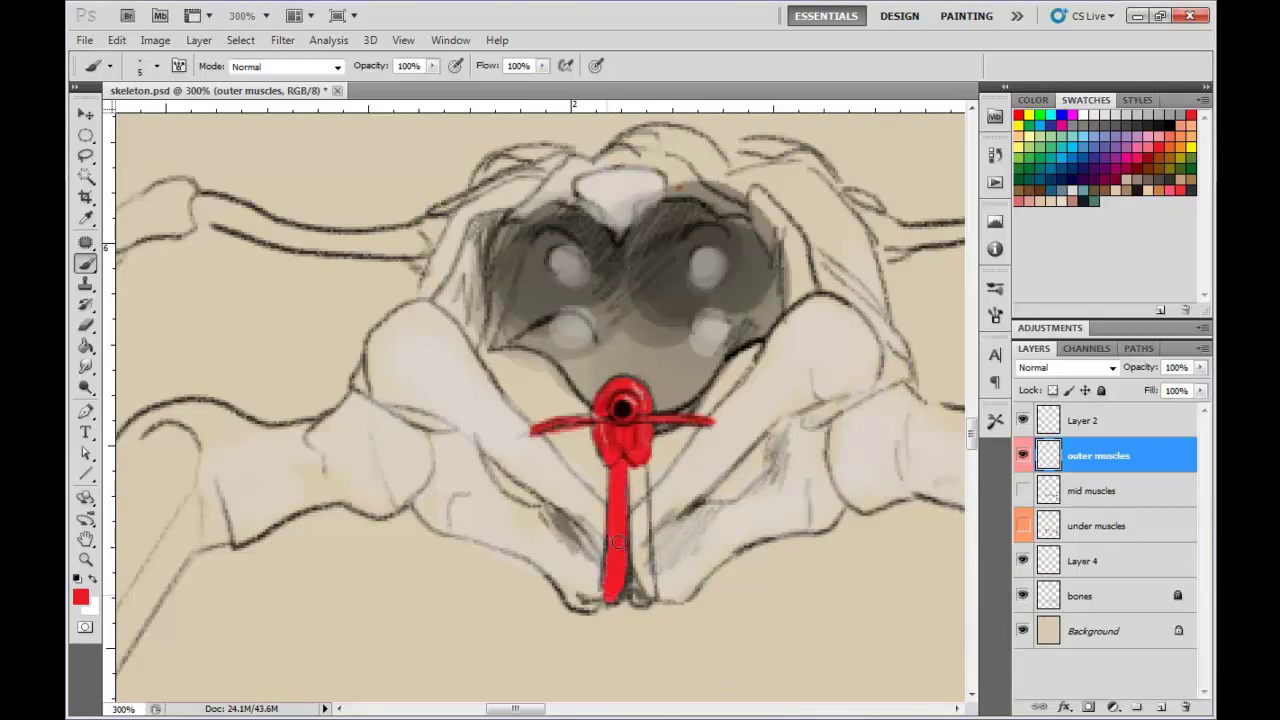
- Fill the right vertical strip with red and paint slanted red bands from both strips up to the ends of the horizontal band
left_click_drag(632, 466, 646, 564)
left_click_drag(648, 504, 650, 576)
mouse_move(638, 532)
left_mouse_down()
mouse_move(636, 602)
mouse_move(652, 600)
left_mouse_up()
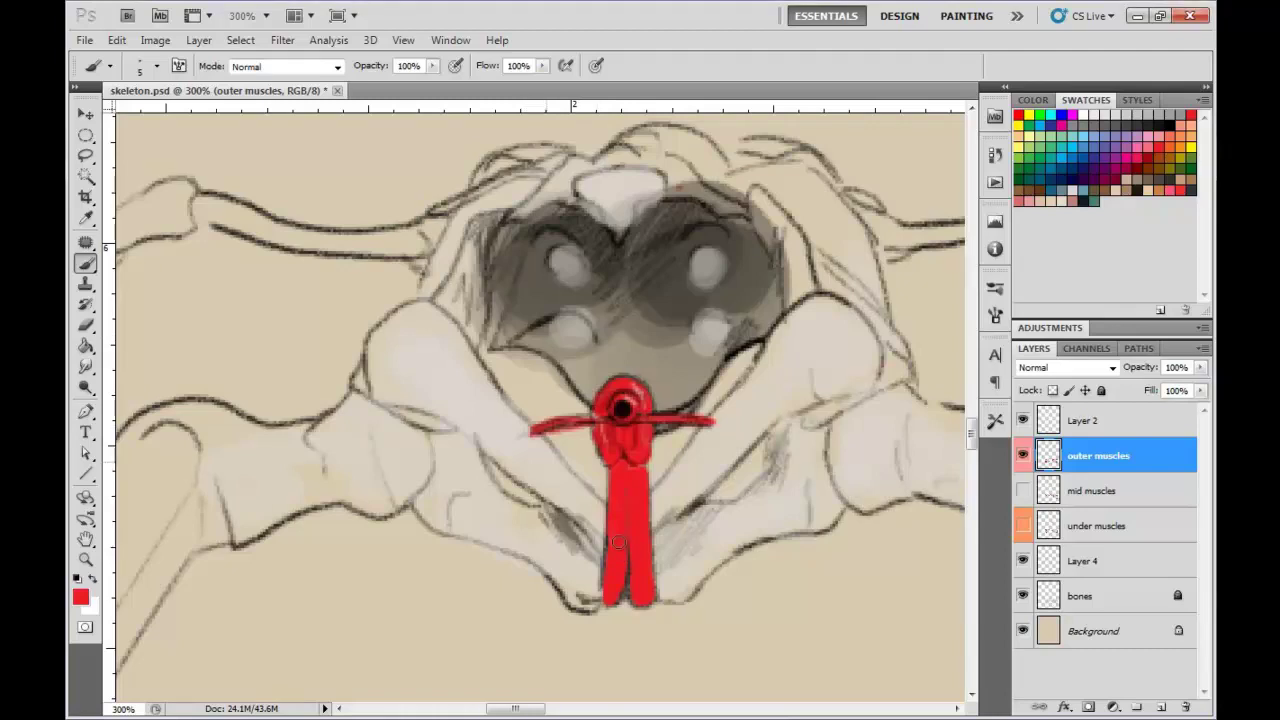
mouse_move(603, 546)
left_mouse_down()
mouse_move(526, 421)
mouse_move(594, 500)
mouse_move(600, 510)
mouse_move(574, 478)
mouse_move(606, 536)
mouse_move(654, 505)
mouse_move(723, 402)
mouse_move(658, 512)
left_mouse_up()
mouse_move(684, 458)
left_mouse_down()
mouse_move(660, 522)
mouse_move(682, 462)
left_mouse_up()
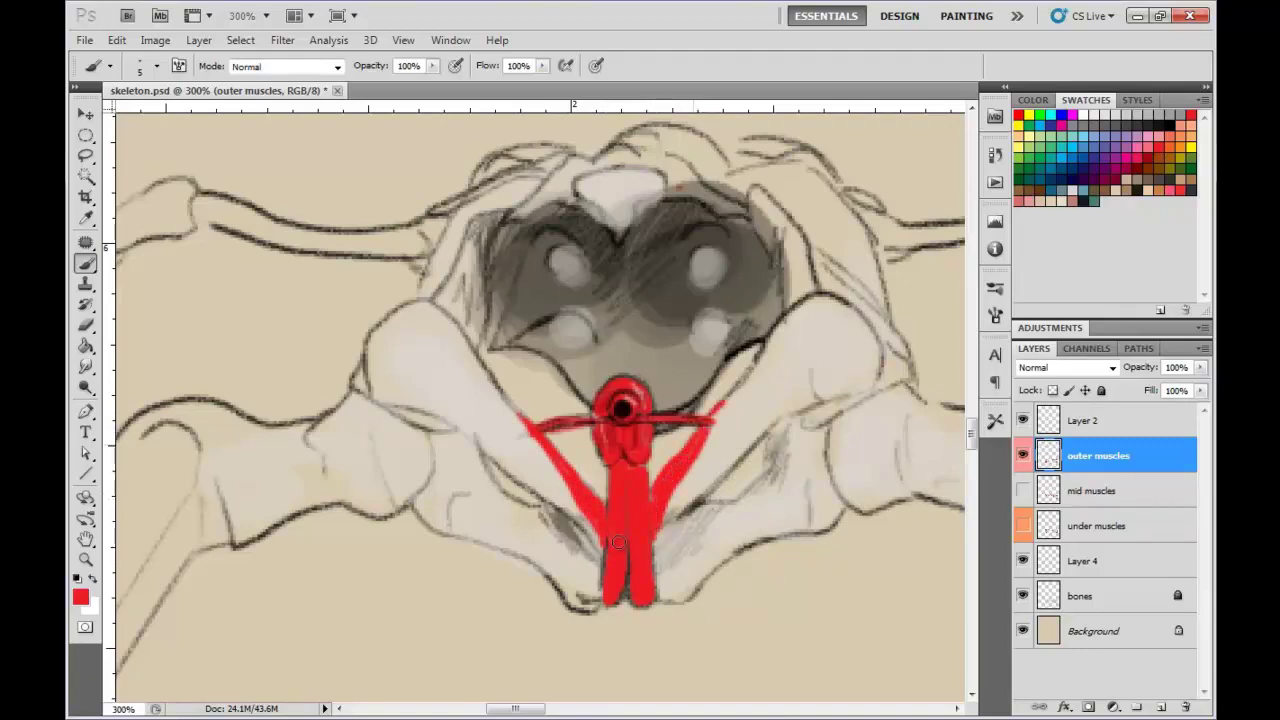
- Define the edges of the two vertical red strips with black 3 px strokes
right_click(619, 542)
left_click(808, 581)
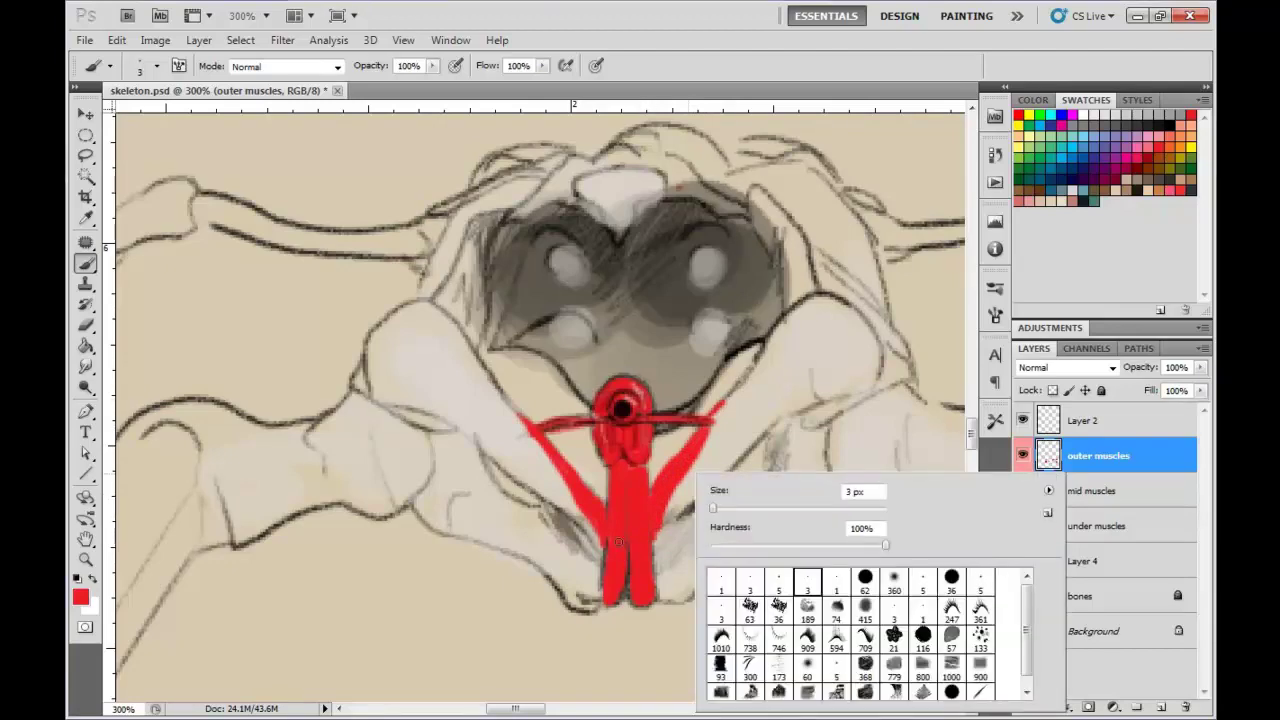
left_click(624, 537)
key("d")
left_click_drag(626, 466, 627, 576)
left_click_drag(609, 472, 610, 566)
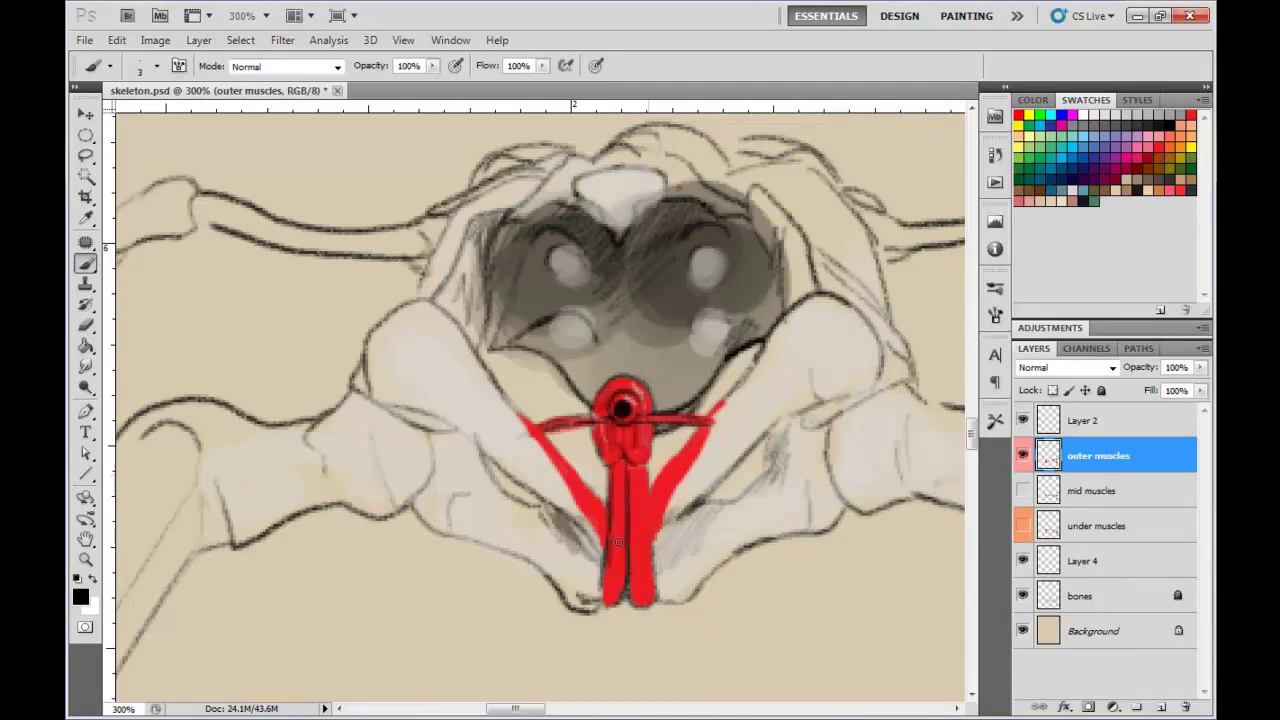
left_click_drag(648, 464, 654, 576)
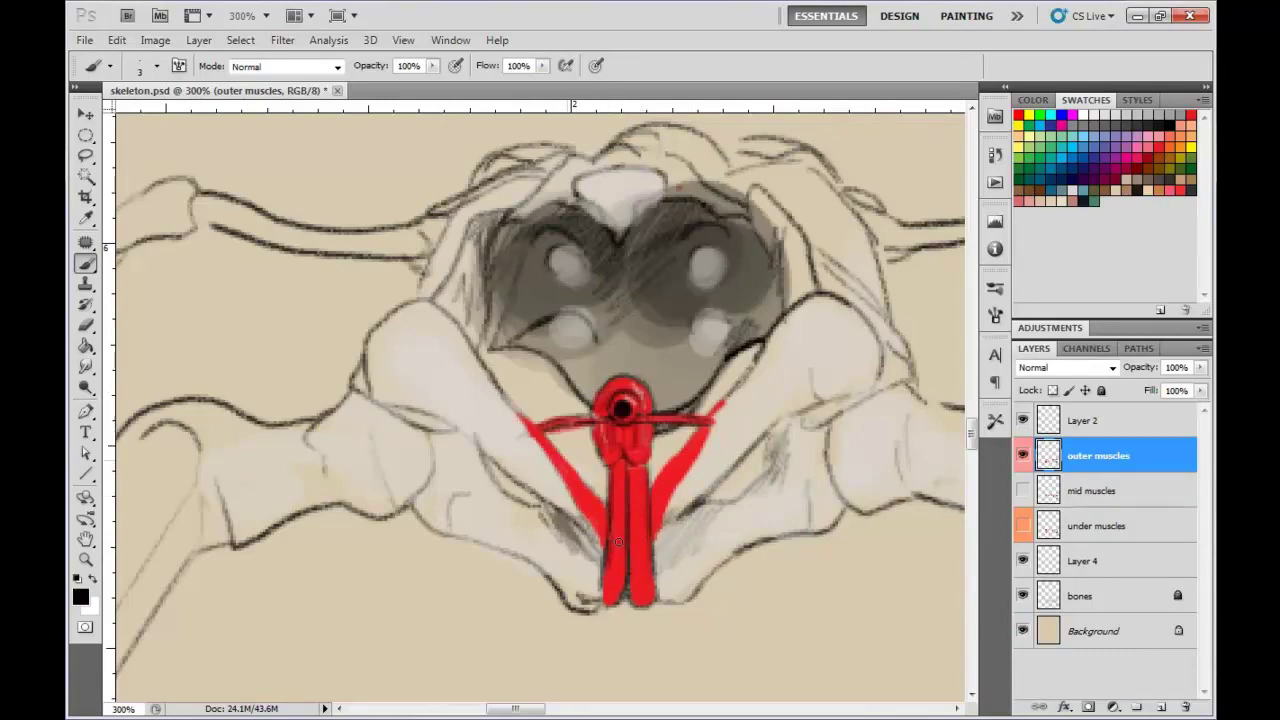
- Outline the slanted red bands in black where they run along the bones to the vertical strips
mouse_move(697, 432)
left_mouse_down()
mouse_move(668, 466)
mouse_move(660, 524)
left_mouse_up()
left_click_drag(695, 456, 622, 592)
mouse_move(622, 432)
left_mouse_down()
mouse_move(624, 448)
mouse_move(650, 452)
mouse_move(650, 432)
mouse_move(591, 427)
left_mouse_up()
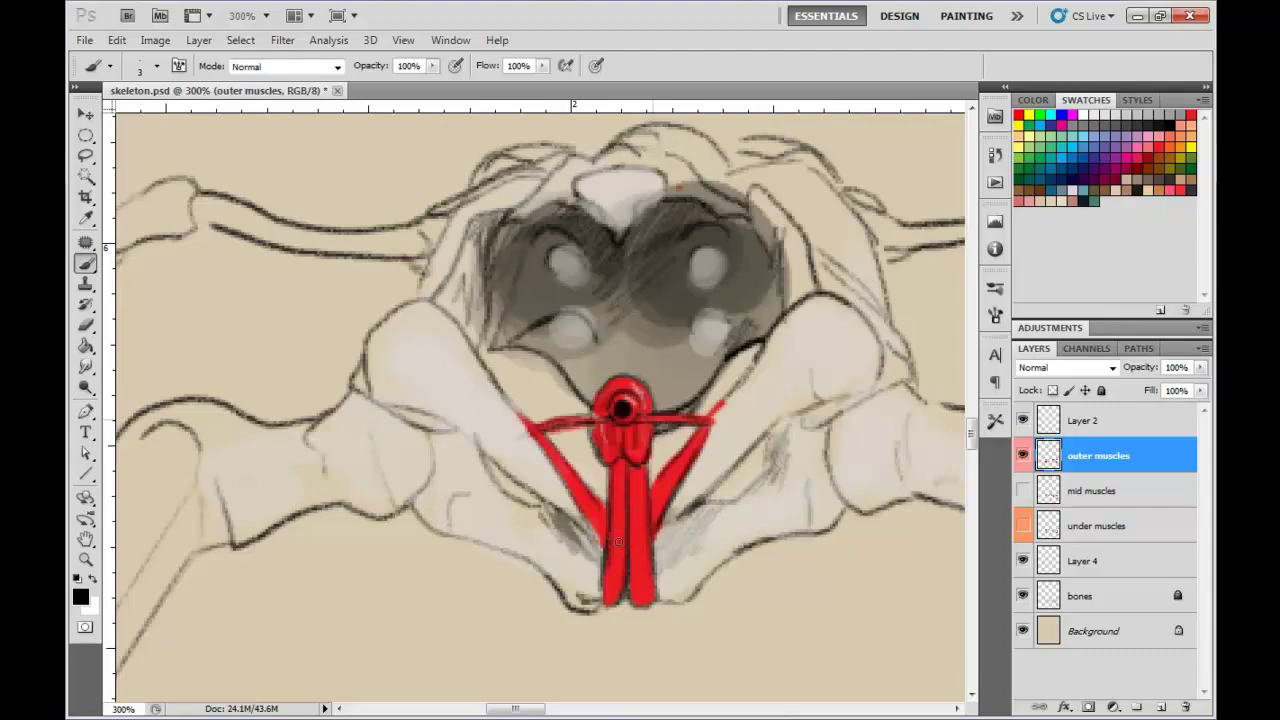
- Lasso the red ring, lobes and horizontal band, enlarge them slightly, and deselect
key("l")
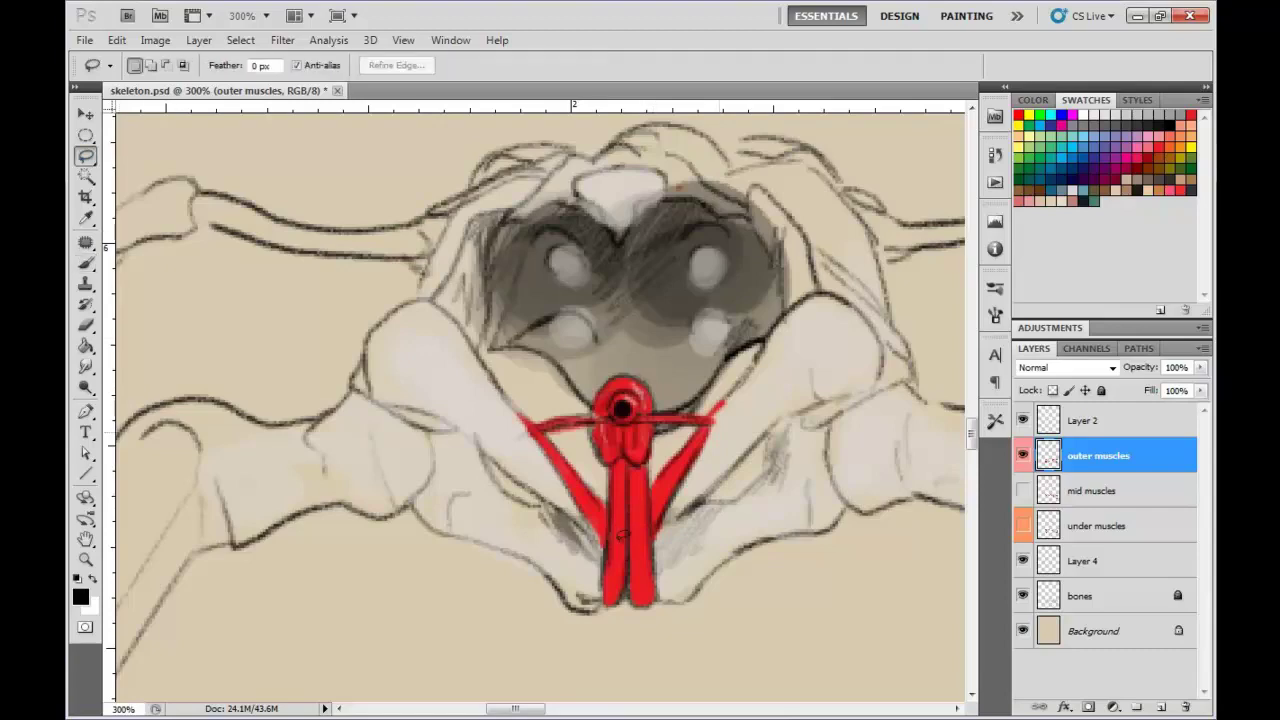
mouse_move(655, 438)
left_mouse_down()
mouse_move(590, 465)
mouse_move(505, 418)
mouse_move(665, 360)
mouse_move(732, 421)
left_mouse_up()
key("v")
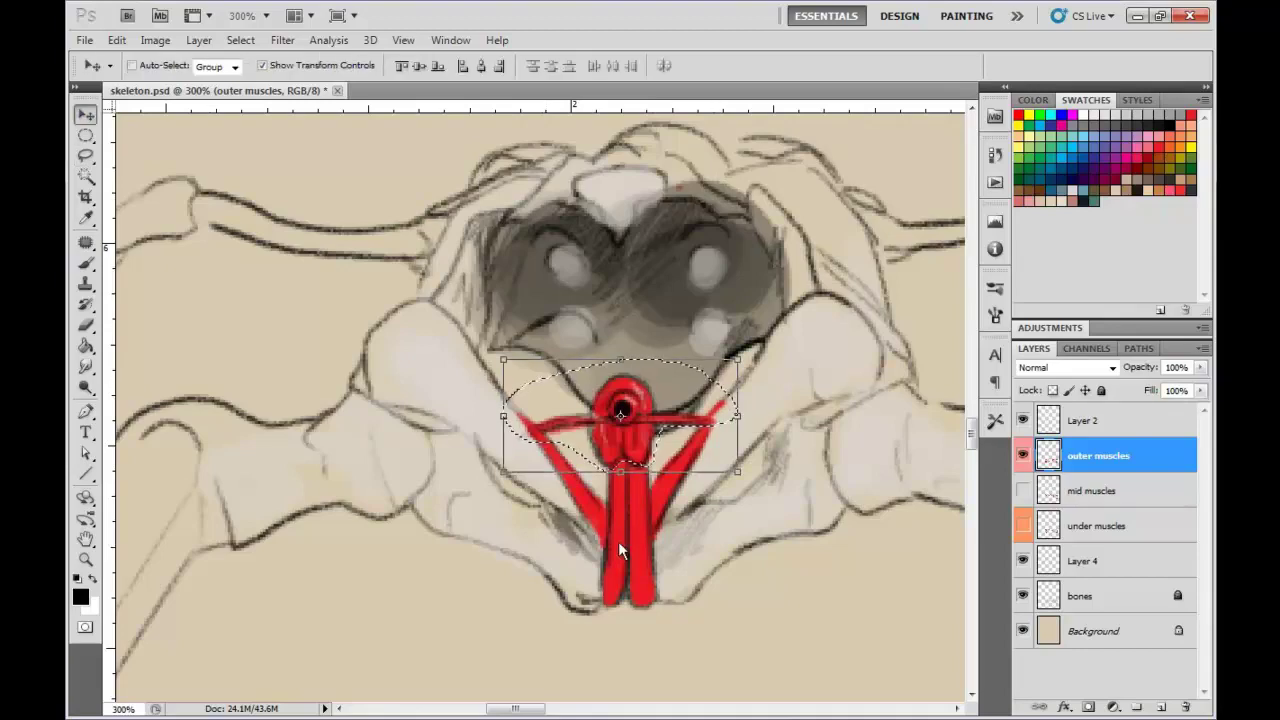
left_click_drag(738, 360, 771, 343)
left_click_drag(636, 404, 605, 410)
key("Return")
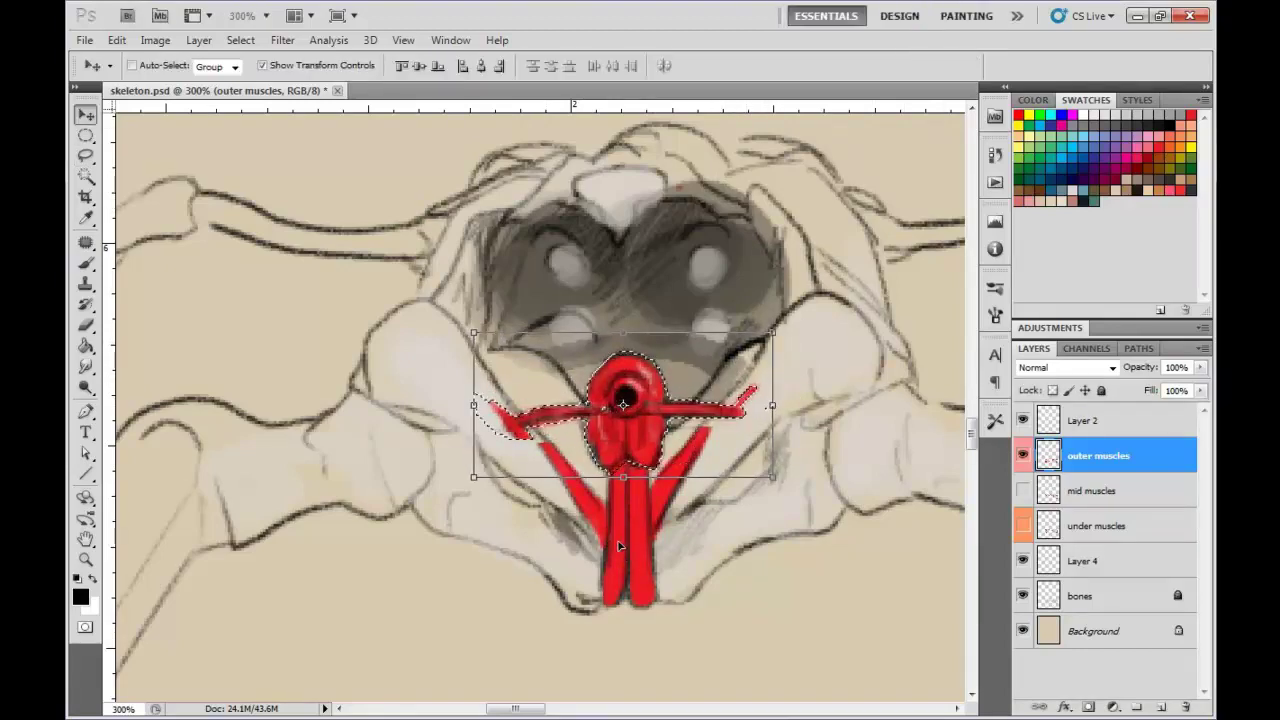
key("l")
key("ctrl+d")
- Erase the leftover slanted red ends at both tips of the horizontal band
key("e")
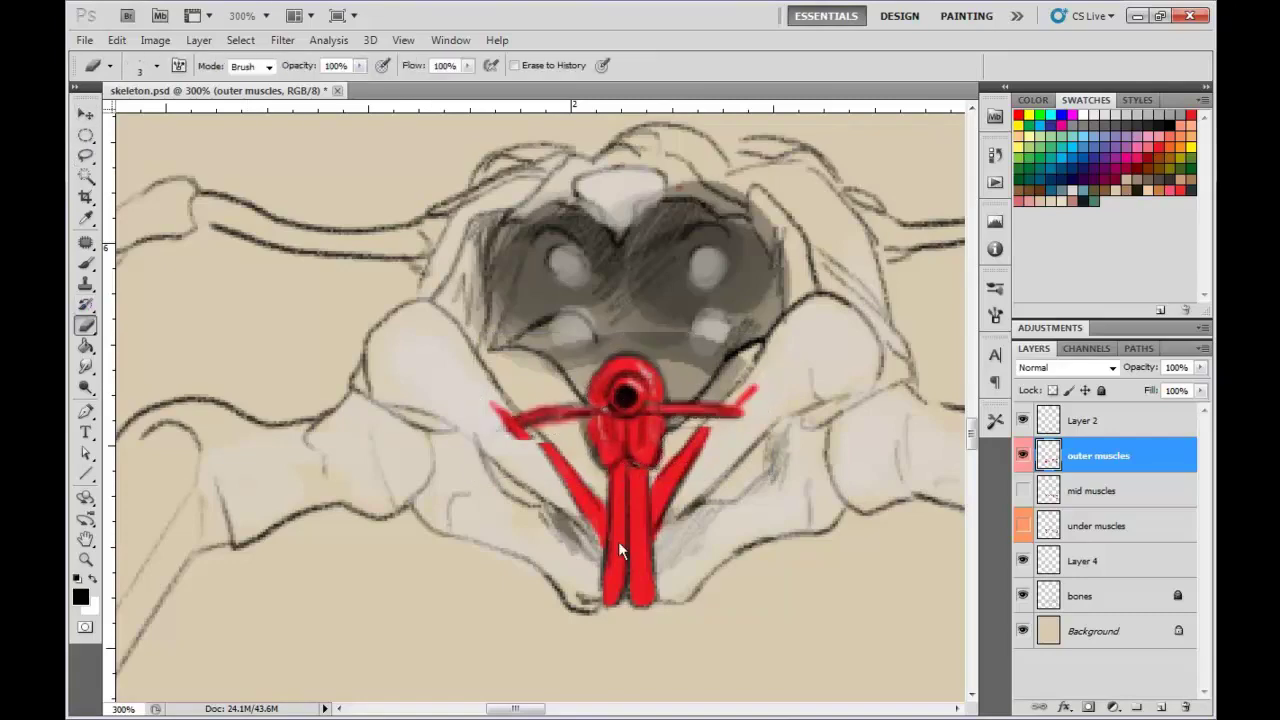
mouse_move(503, 411)
left_mouse_down()
mouse_move(524, 440)
mouse_move(515, 432)
left_mouse_up()
left_click_drag(755, 390, 730, 418)
- Extend the slanted red bands up along the bones, join the horizontal band to them, and darken the lobe edges with black
key("b")
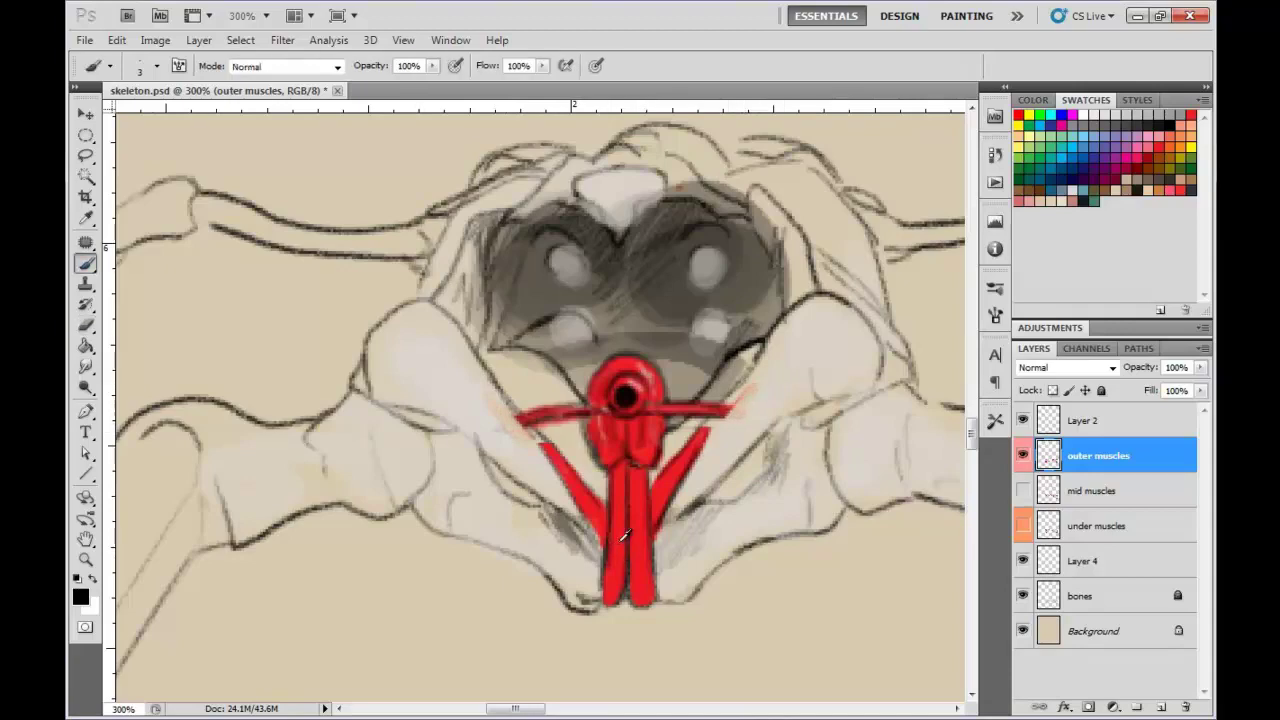
left_click(618, 541, "alt")
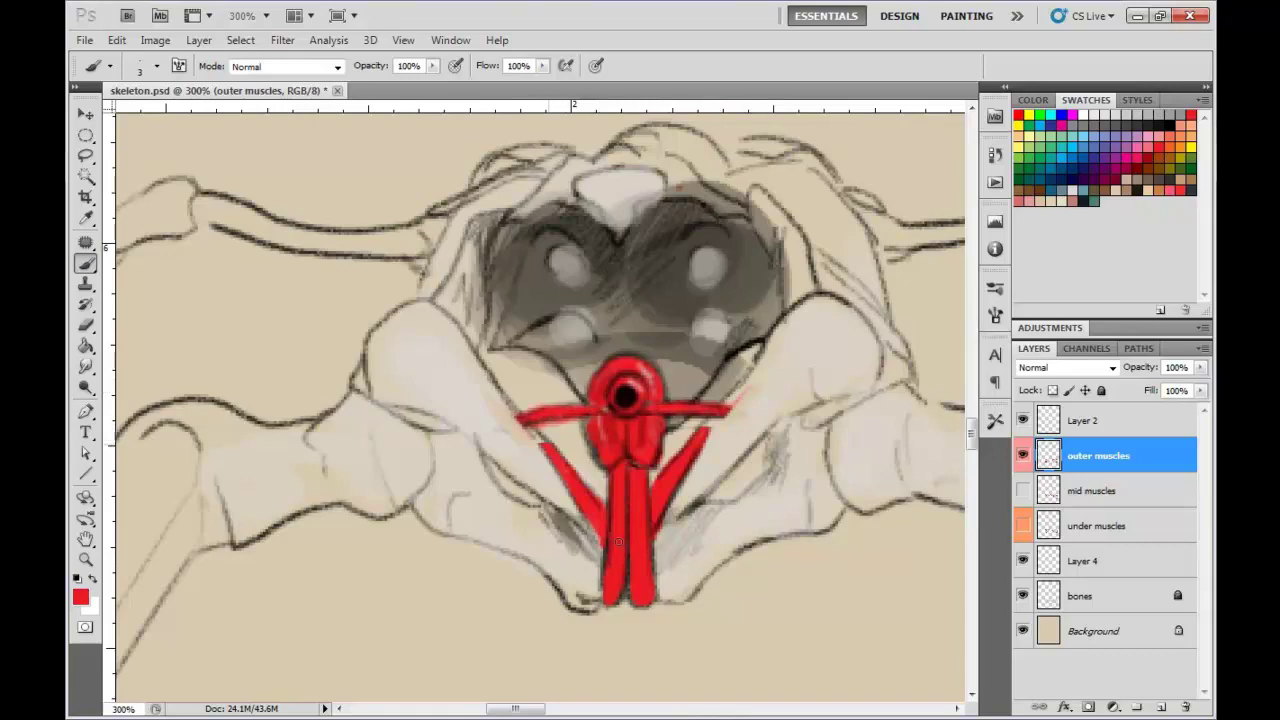
left_click_drag(543, 444, 520, 412)
left_click_drag(531, 434, 542, 443)
left_click_drag(712, 424, 755, 372)
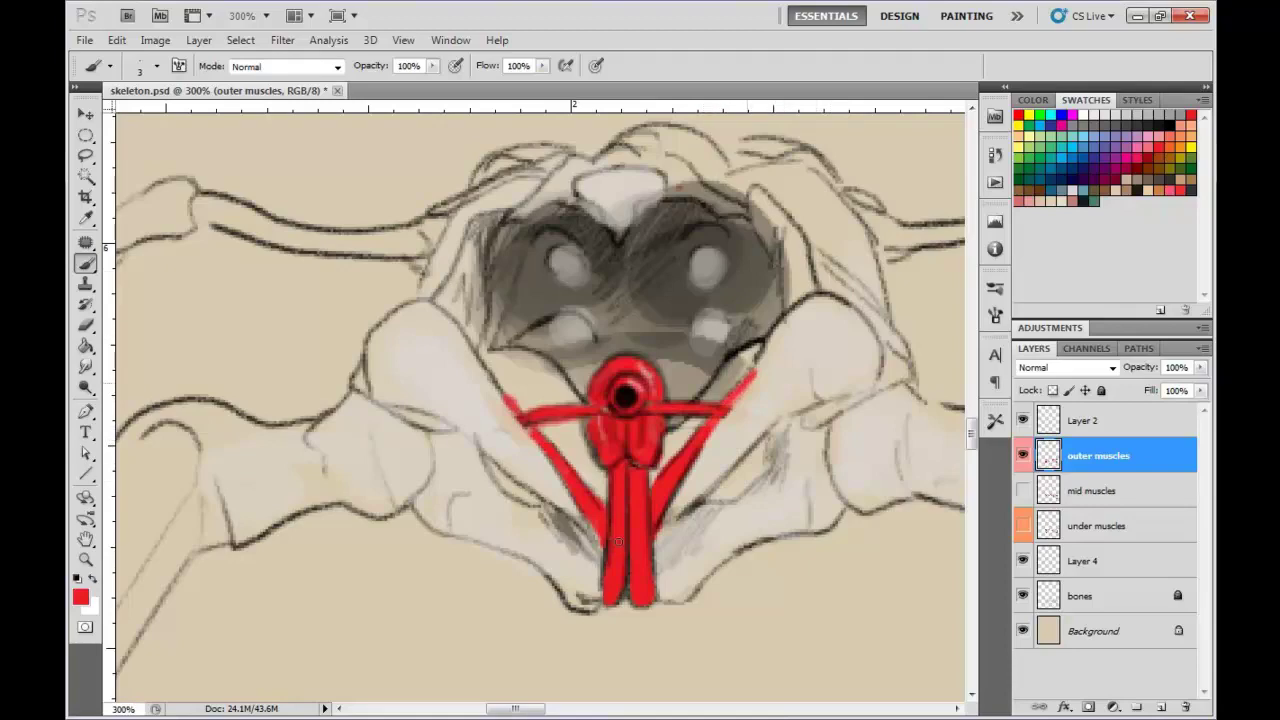
mouse_move(512, 410)
left_mouse_down()
mouse_move(486, 374)
mouse_move(507, 426)
left_mouse_up()
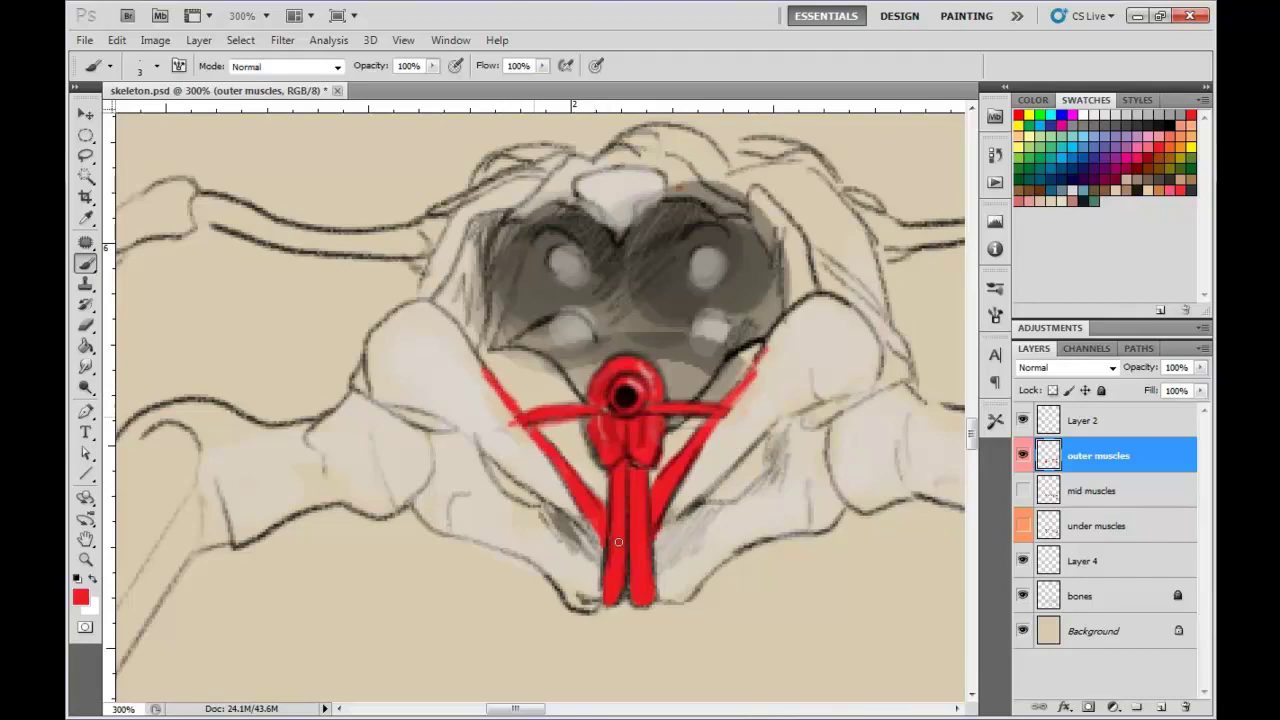
left_click_drag(724, 414, 740, 418)
key("d")
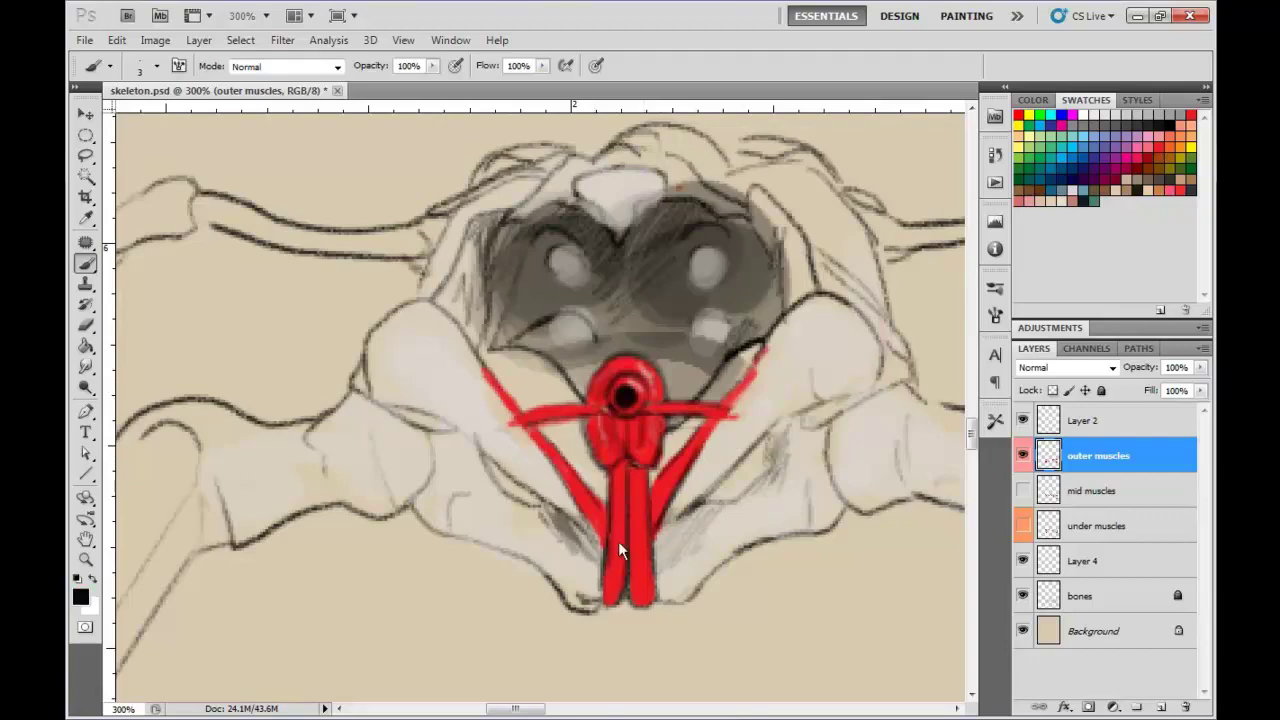
mouse_move(607, 394)
left_mouse_down()
mouse_move(645, 397)
mouse_move(608, 467)
left_mouse_up()
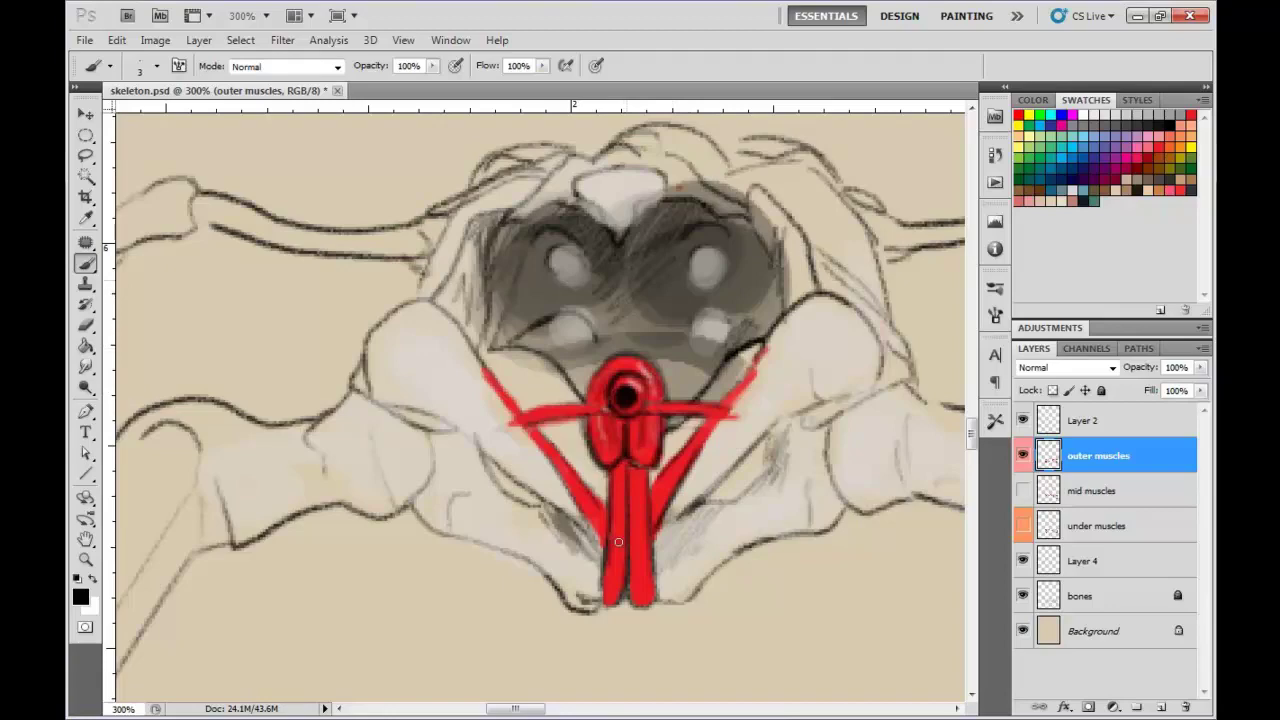
- Widen the red area around the ring and lobes into a tall pointed patch with the 5 px brush
left_click(618, 542, "alt")
right_click(618, 544)
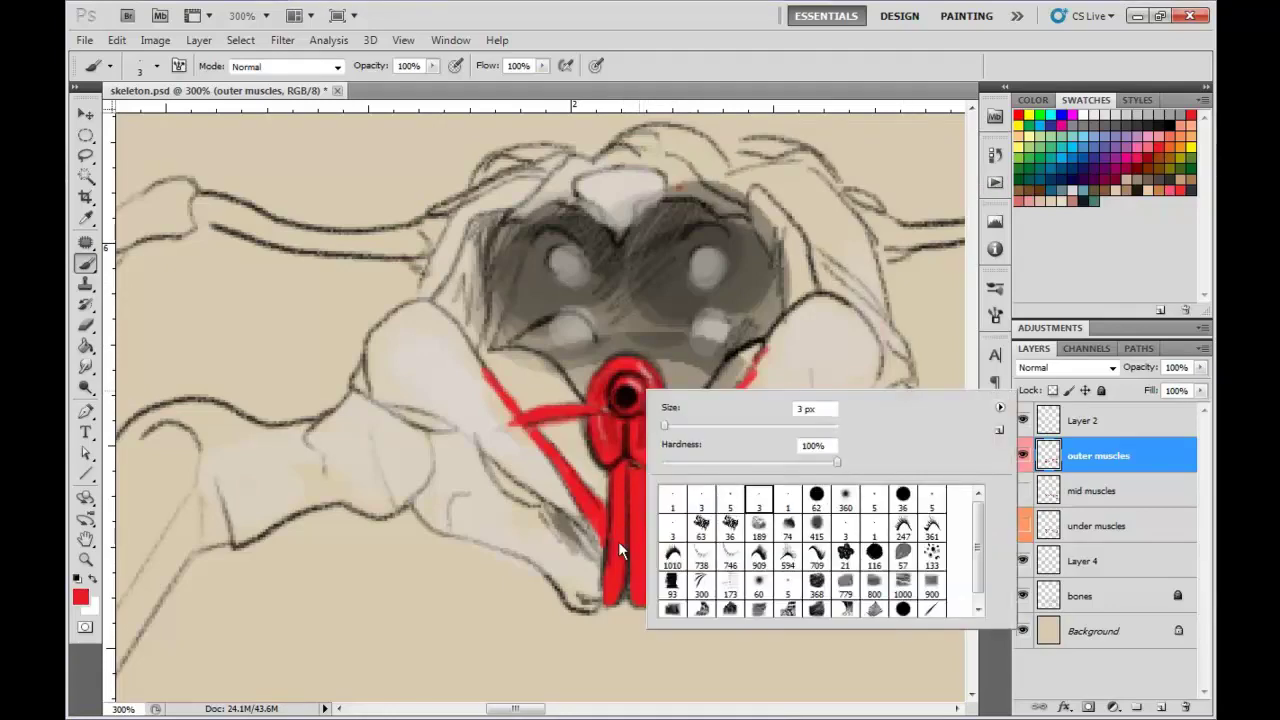
left_click(932, 498)
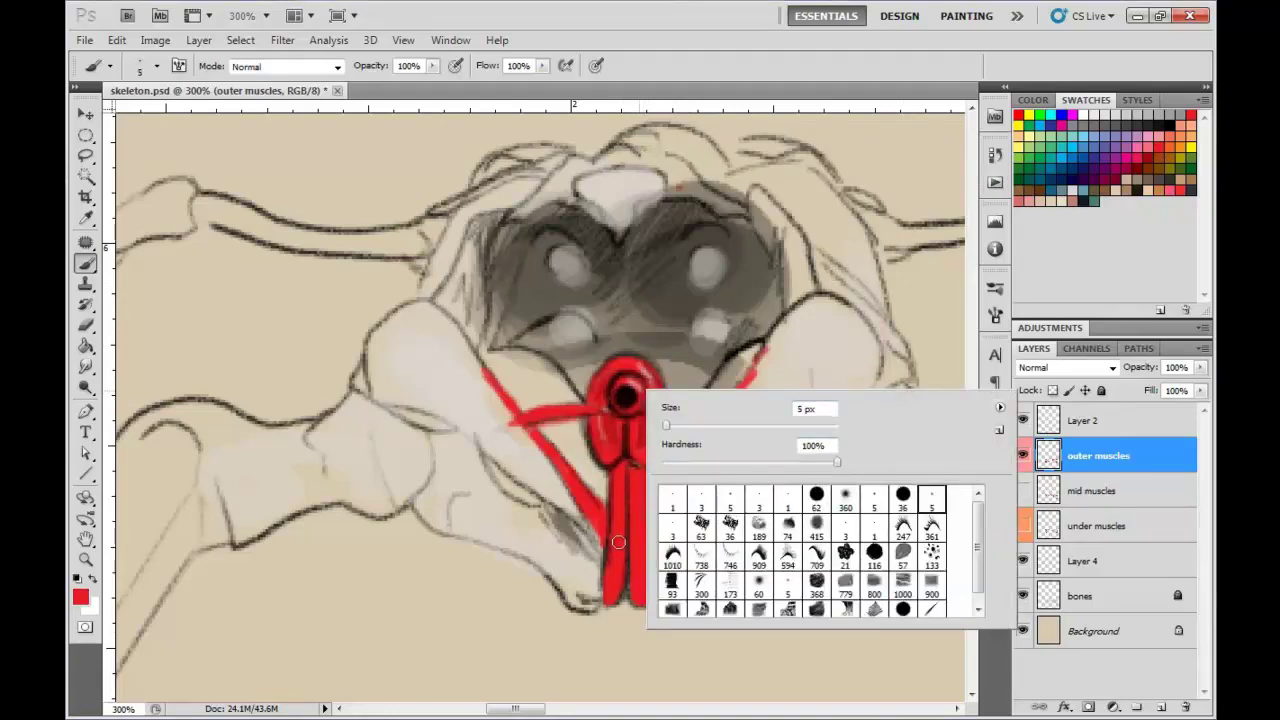
key("Return")
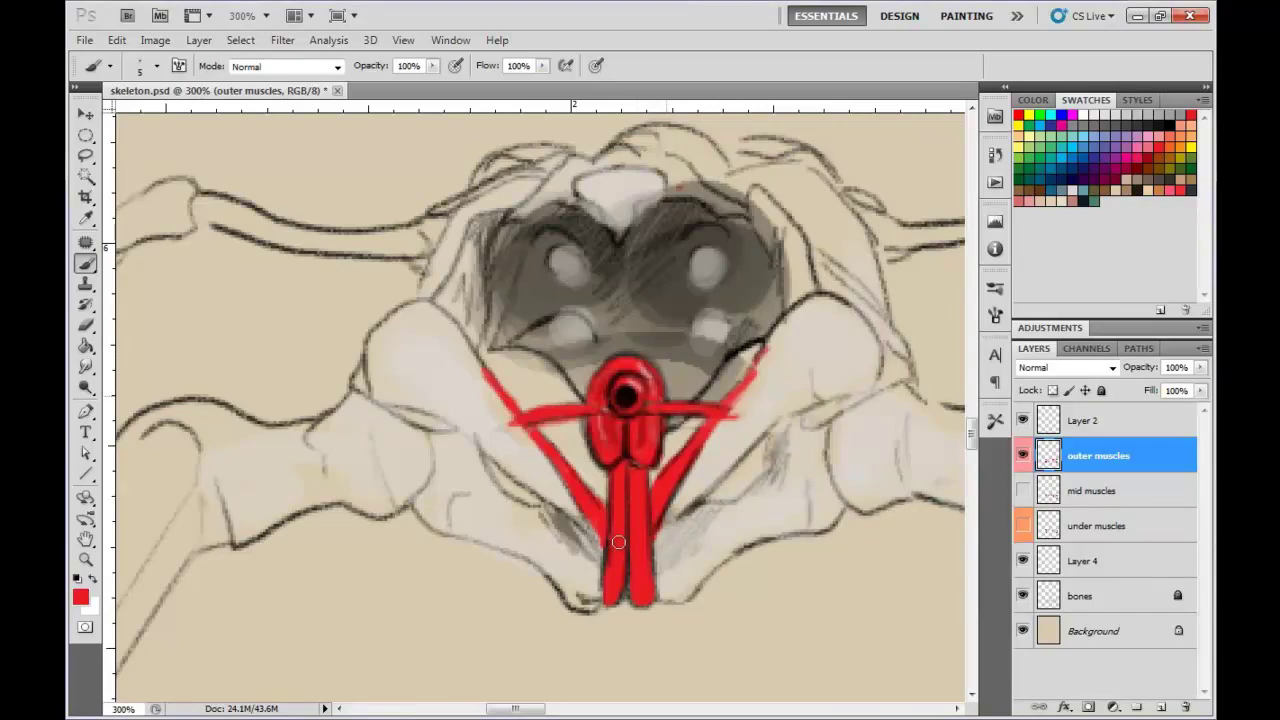
left_click(618, 542)
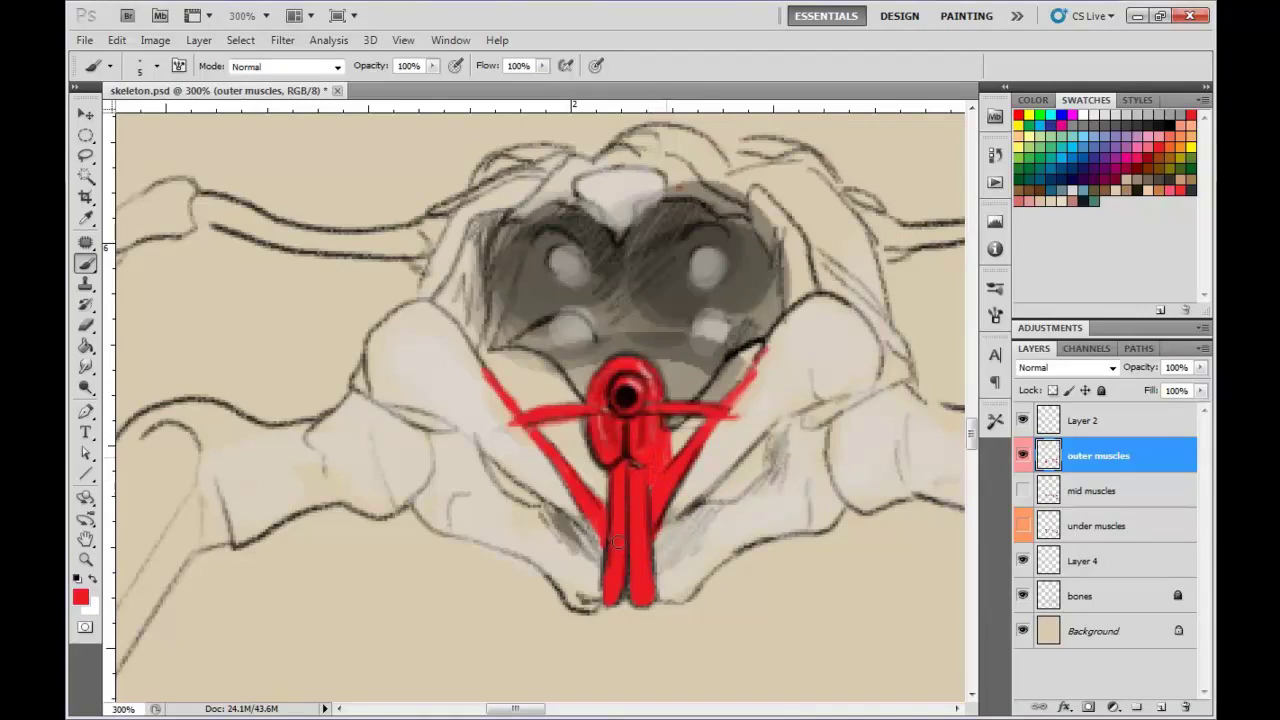
key("ctrl+z")
mouse_move(664, 388)
left_mouse_down()
mouse_move(652, 350)
mouse_move(612, 346)
mouse_move(580, 402)
mouse_move(584, 485)
mouse_move(596, 420)
mouse_move(606, 495)
left_mouse_up()
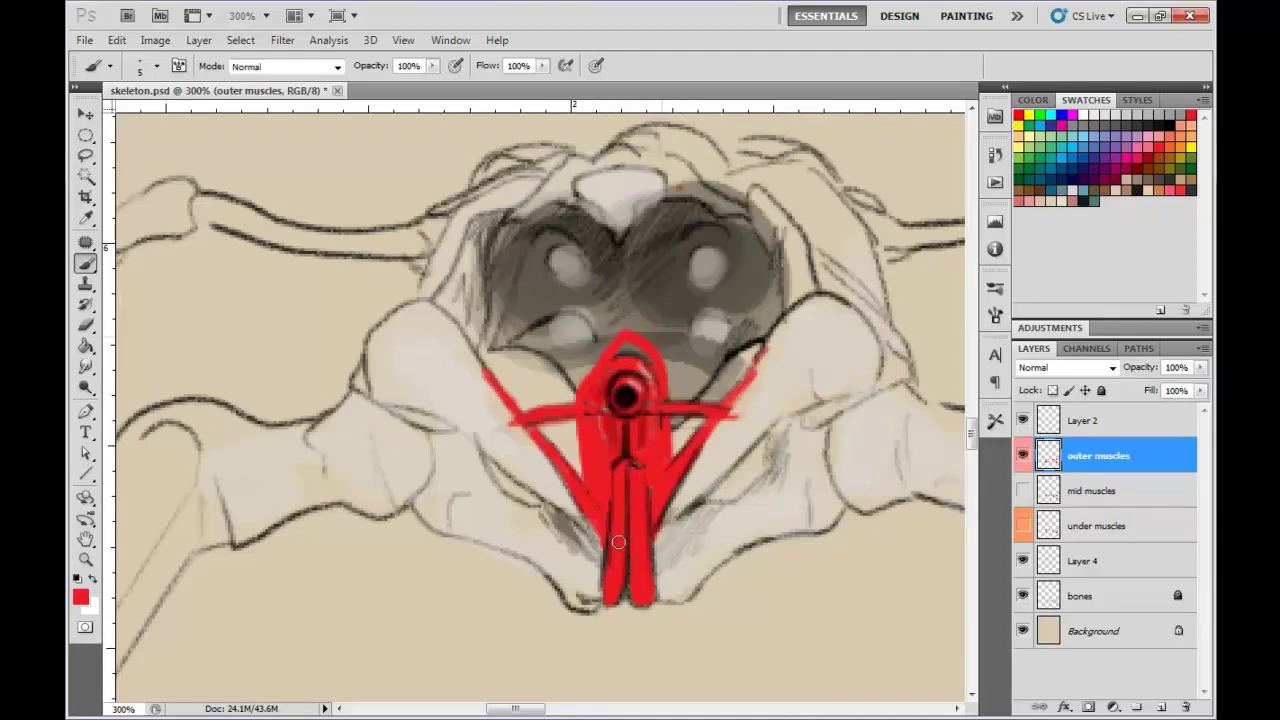
mouse_move(650, 367)
left_mouse_down()
mouse_move(626, 346)
mouse_move(614, 359)
mouse_move(644, 370)
left_mouse_up()
- Shade the widened red patch around the ring and lobes with dark red 3 px strokes
right_click(619, 548)
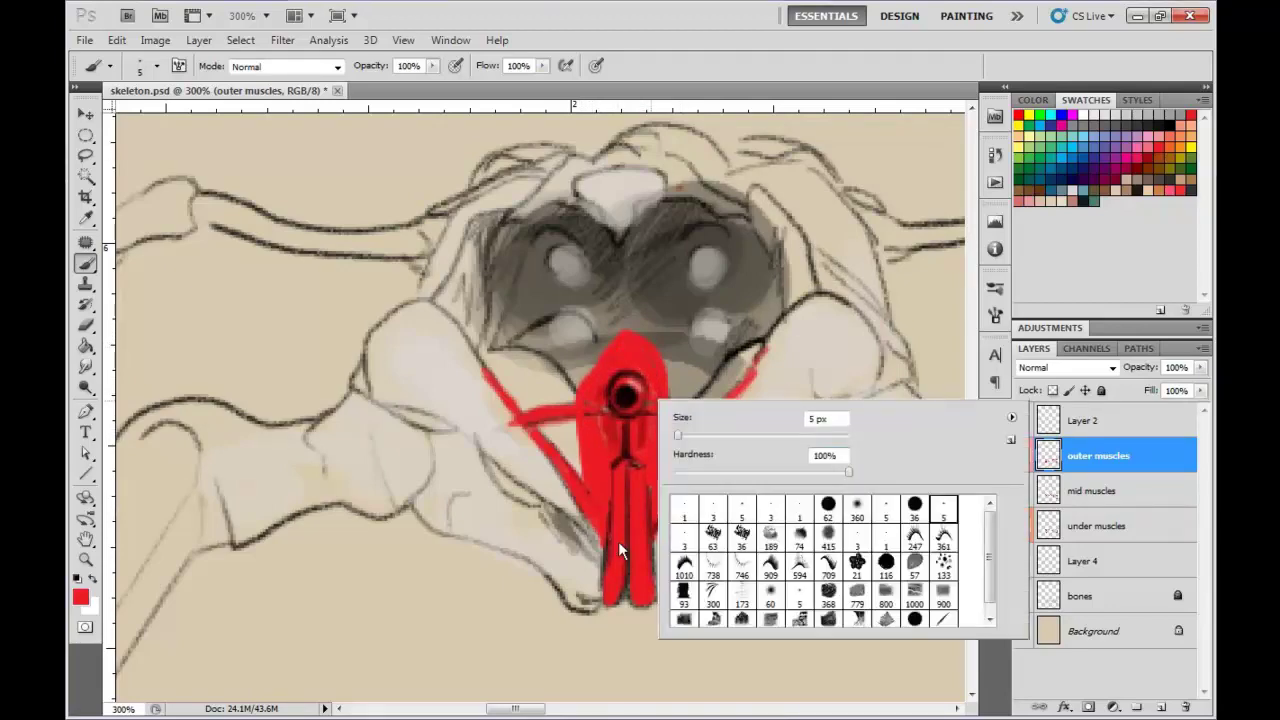
key("comma")
key("comma")
key("comma")
key("comma")
key("comma")
key("comma")
left_click(621, 541, "alt")
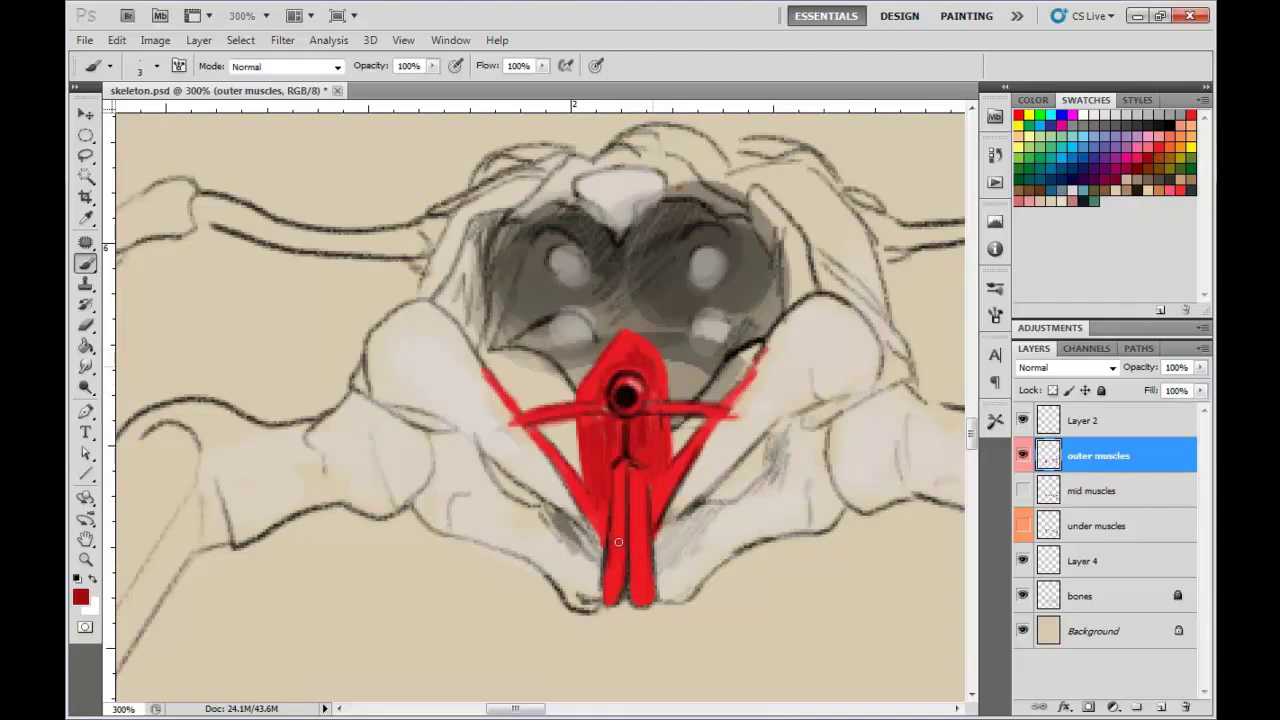
- Add light grey fibre streaks curving over the ring and running down both lobes
key("x")
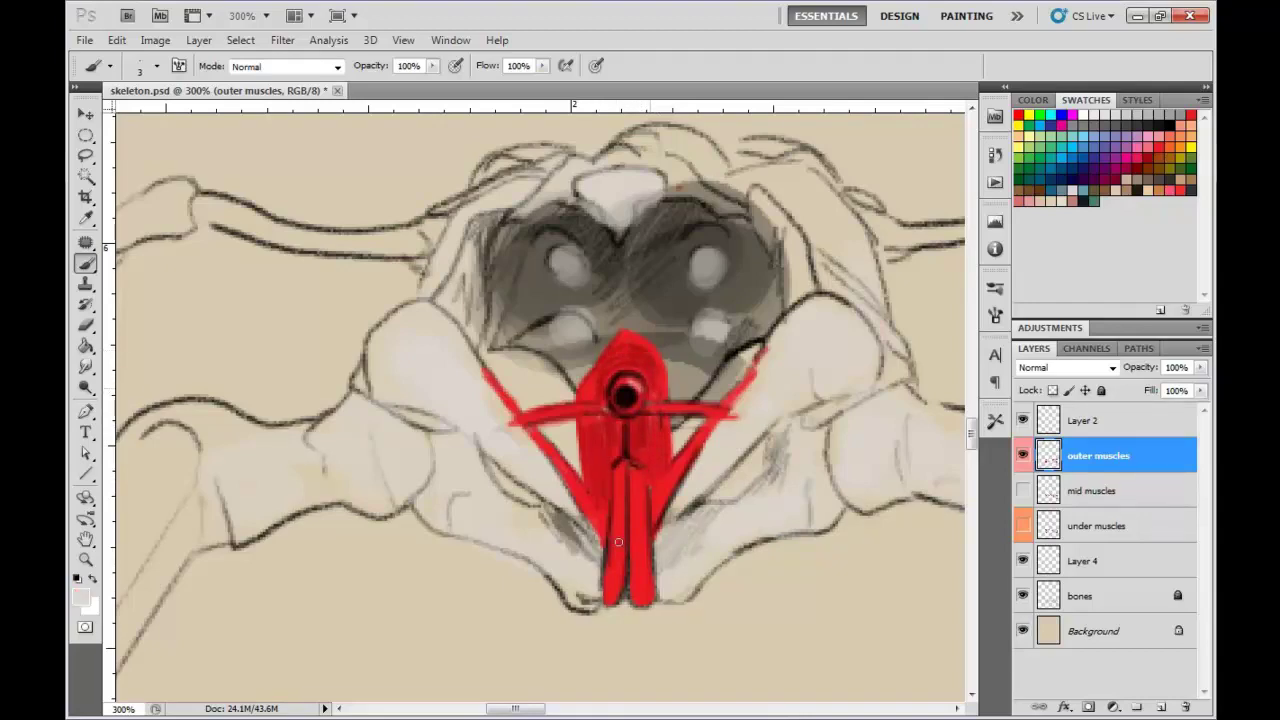
mouse_move(652, 384)
left_mouse_down()
mouse_move(600, 389)
mouse_move(637, 368)
mouse_move(603, 383)
mouse_move(618, 363)
mouse_move(593, 398)
mouse_move(598, 363)
left_mouse_up()
key("ctrl+alt+z")
left_click_drag(649, 413, 640, 467)
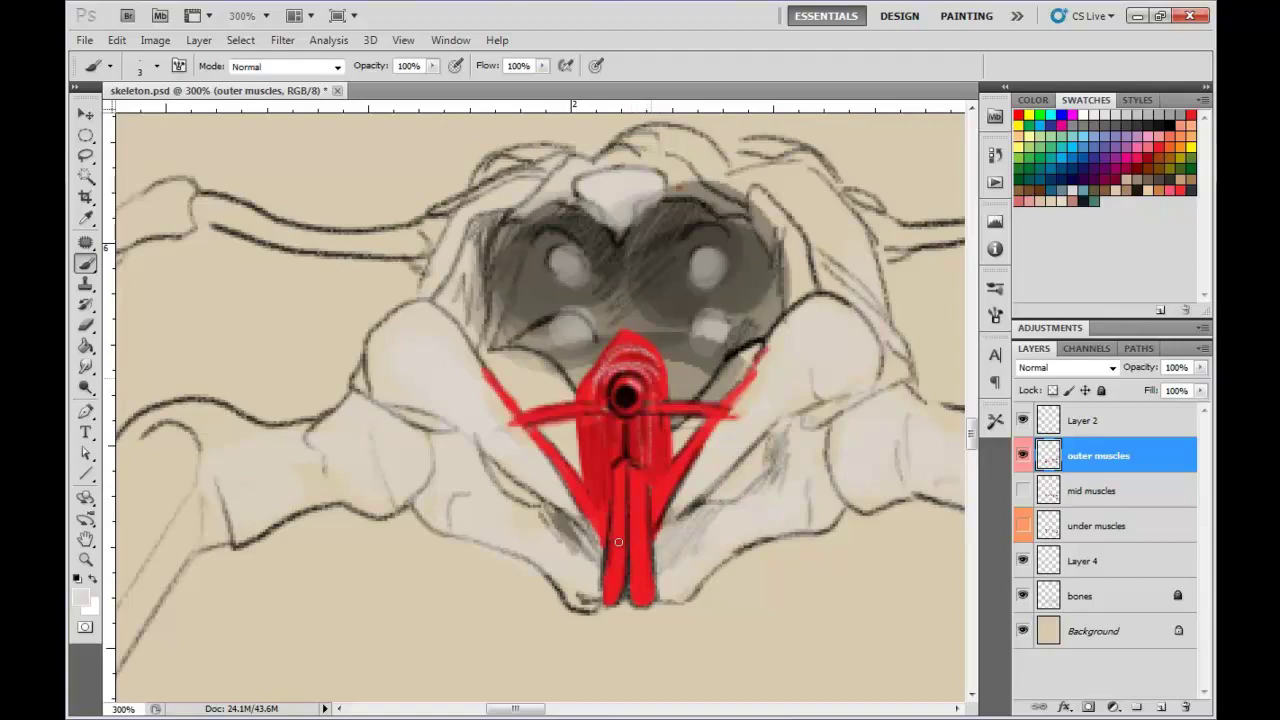
left_click_drag(661, 424, 661, 468)
mouse_move(608, 418)
left_mouse_down()
mouse_move(608, 458)
mouse_move(588, 464)
left_mouse_up()
left_click(618, 542, "alt")
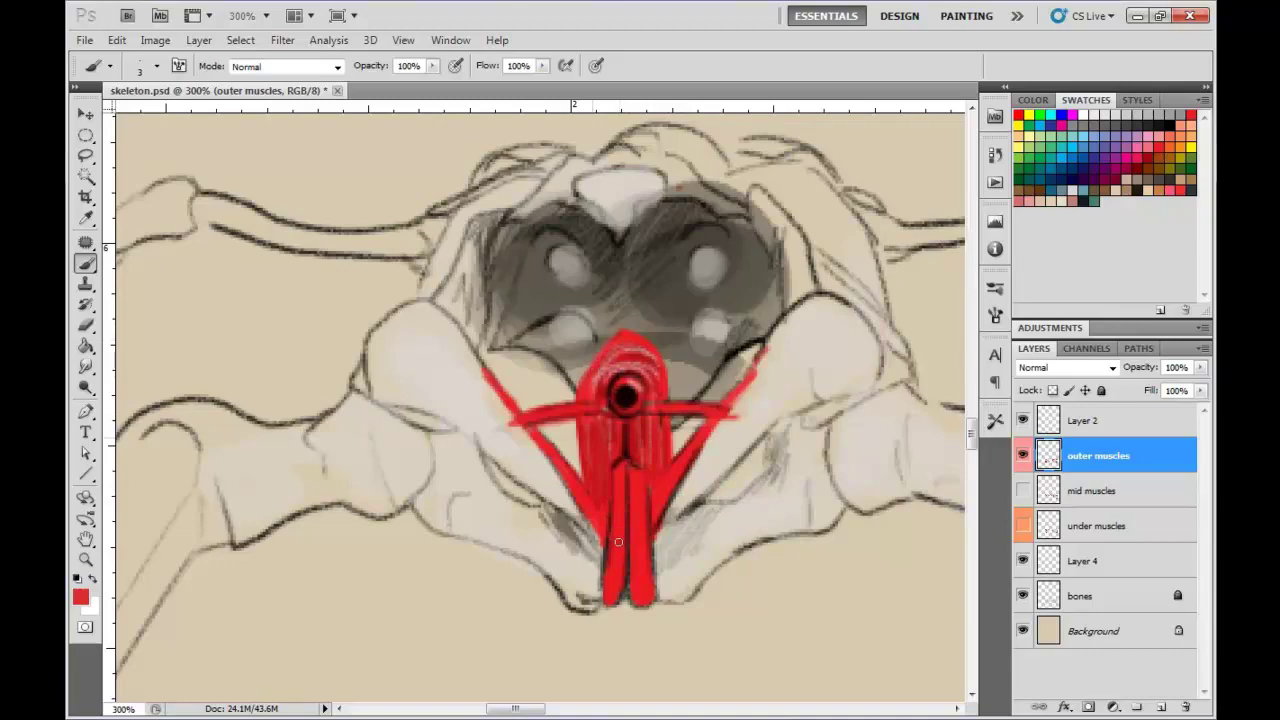
- Outline the red patch, the right half of the horizontal band and the tops of the vertical strips in black
key("d")
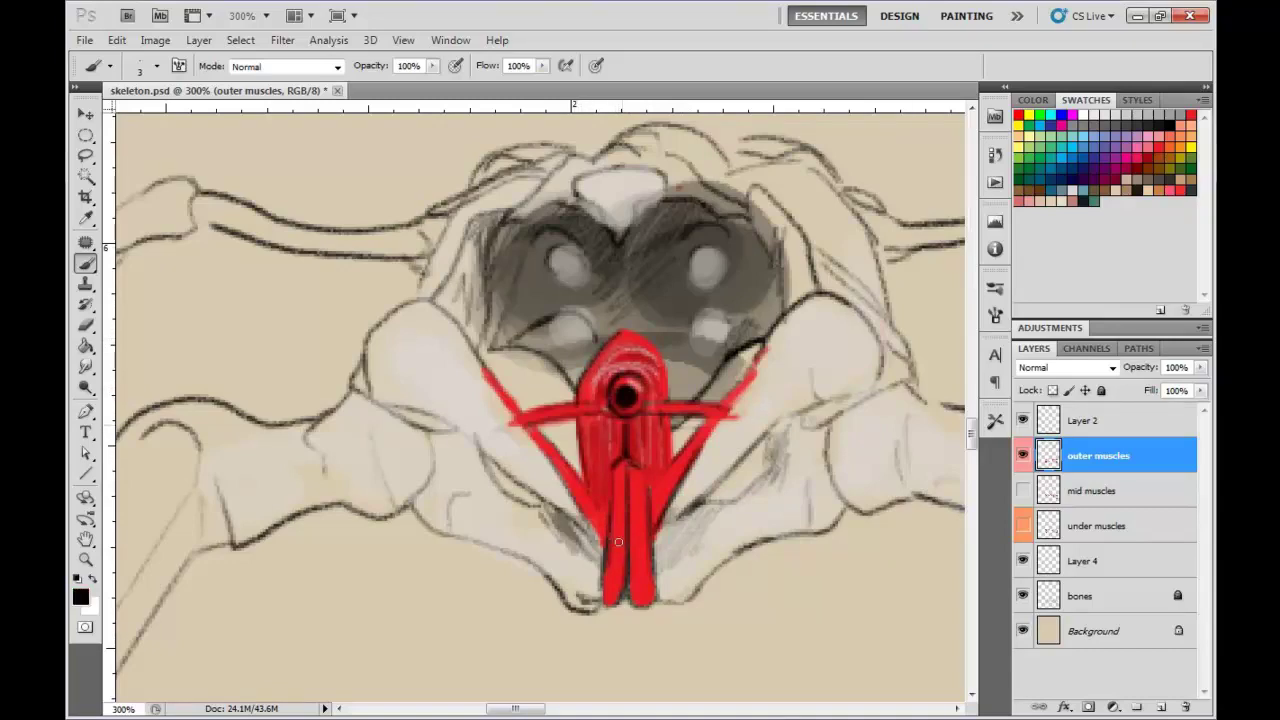
mouse_move(669, 465)
left_mouse_down()
mouse_move(662, 358)
mouse_move(623, 333)
left_mouse_up()
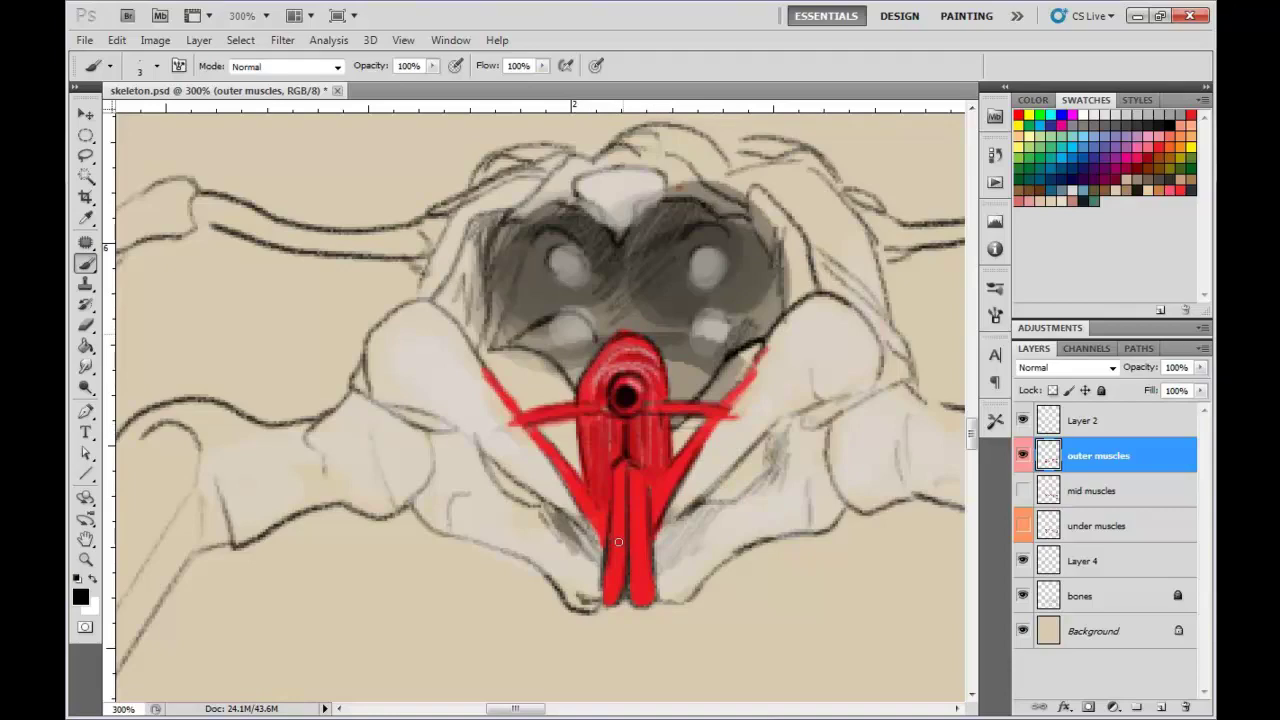
left_click_drag(669, 404, 643, 405)
left_click_drag(728, 406, 645, 409)
mouse_move(682, 447)
left_mouse_down()
mouse_move(707, 421)
mouse_move(651, 494)
mouse_move(645, 474)
left_mouse_up()
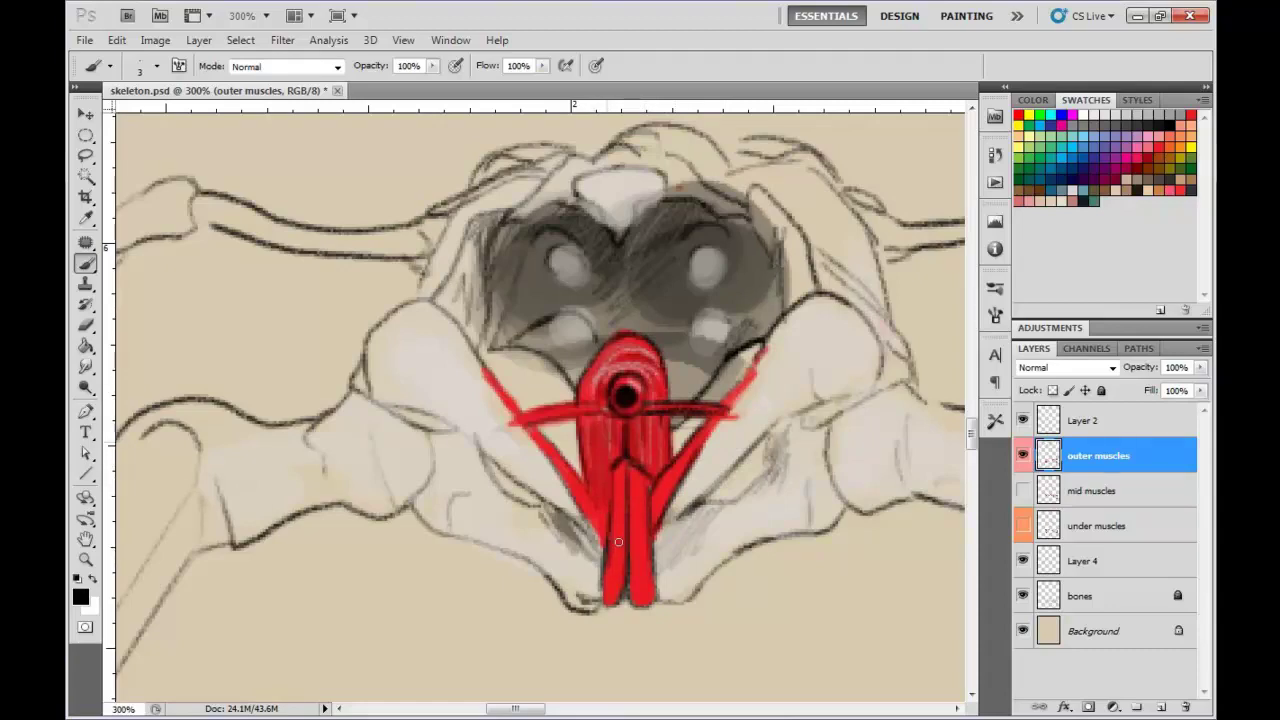
mouse_move(651, 442)
left_mouse_down()
mouse_move(648, 482)
mouse_move(603, 566)
left_mouse_up()
left_click_drag(578, 479, 594, 505)
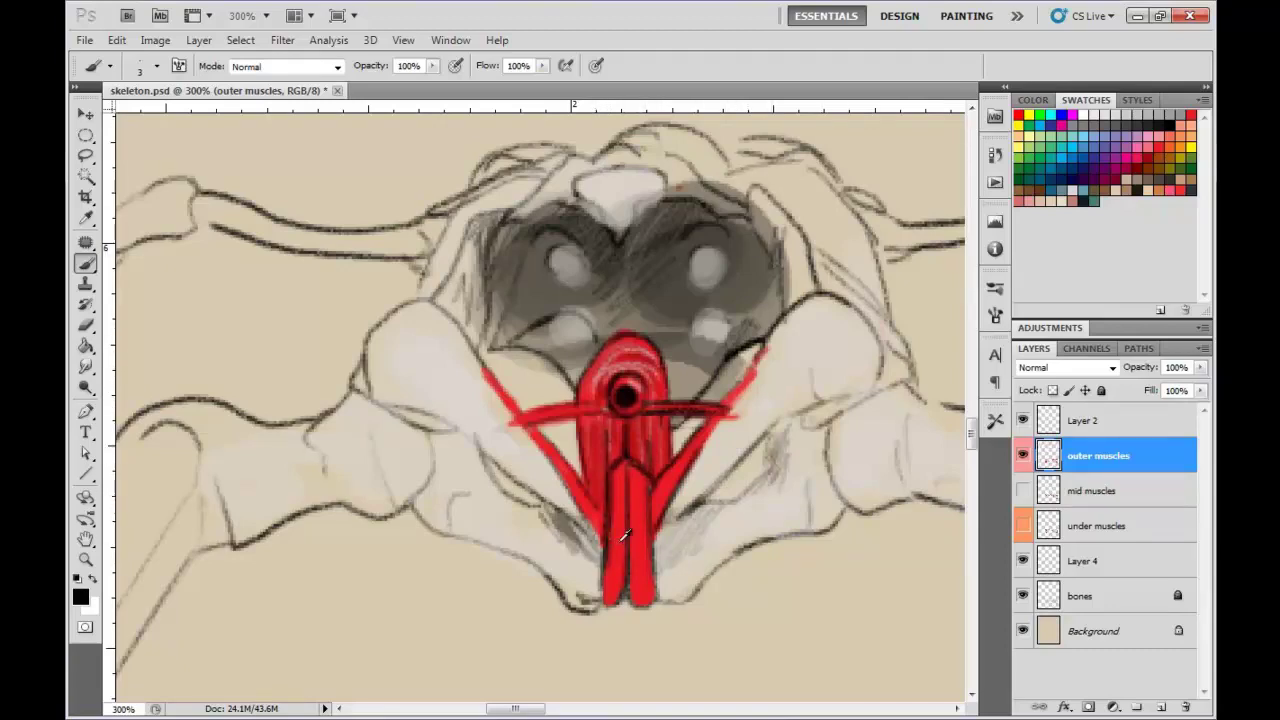
- Paint a red arch over the central patch with the 5 px brush, ending near the horizontal band on both sides
left_click(619, 541, "alt")
right_click(619, 541)
left_click(931, 479)
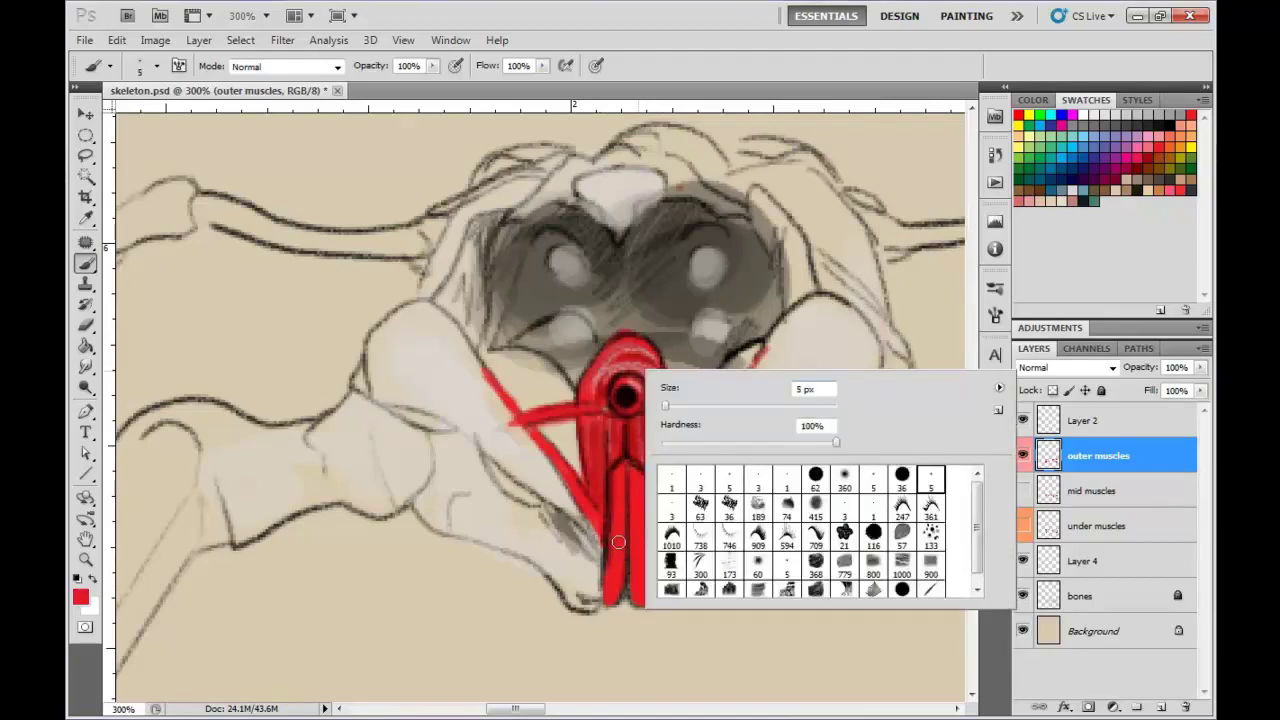
key("Return")
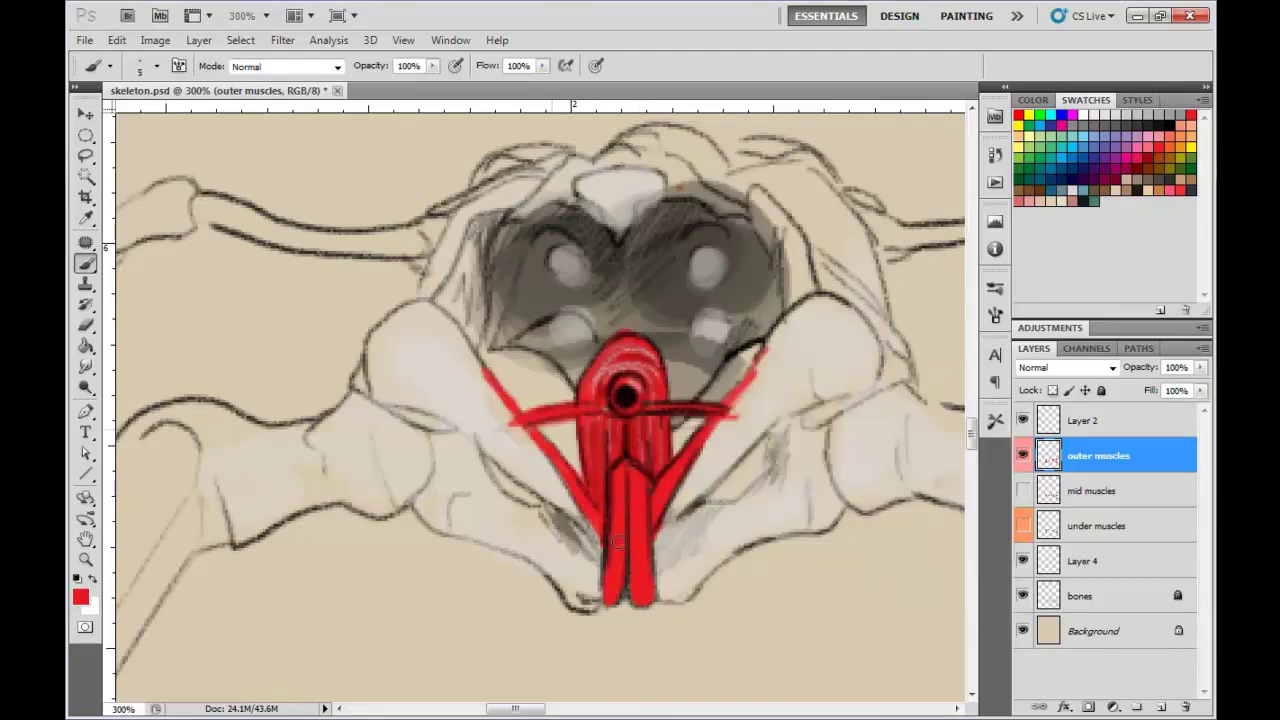
mouse_move(544, 426)
left_mouse_down()
mouse_move(550, 438)
mouse_move(578, 304)
mouse_move(626, 264)
mouse_move(548, 392)
left_mouse_up()
key("ctrl+z")
mouse_move(624, 295)
left_mouse_down()
mouse_move(676, 327)
mouse_move(705, 396)
left_mouse_up()
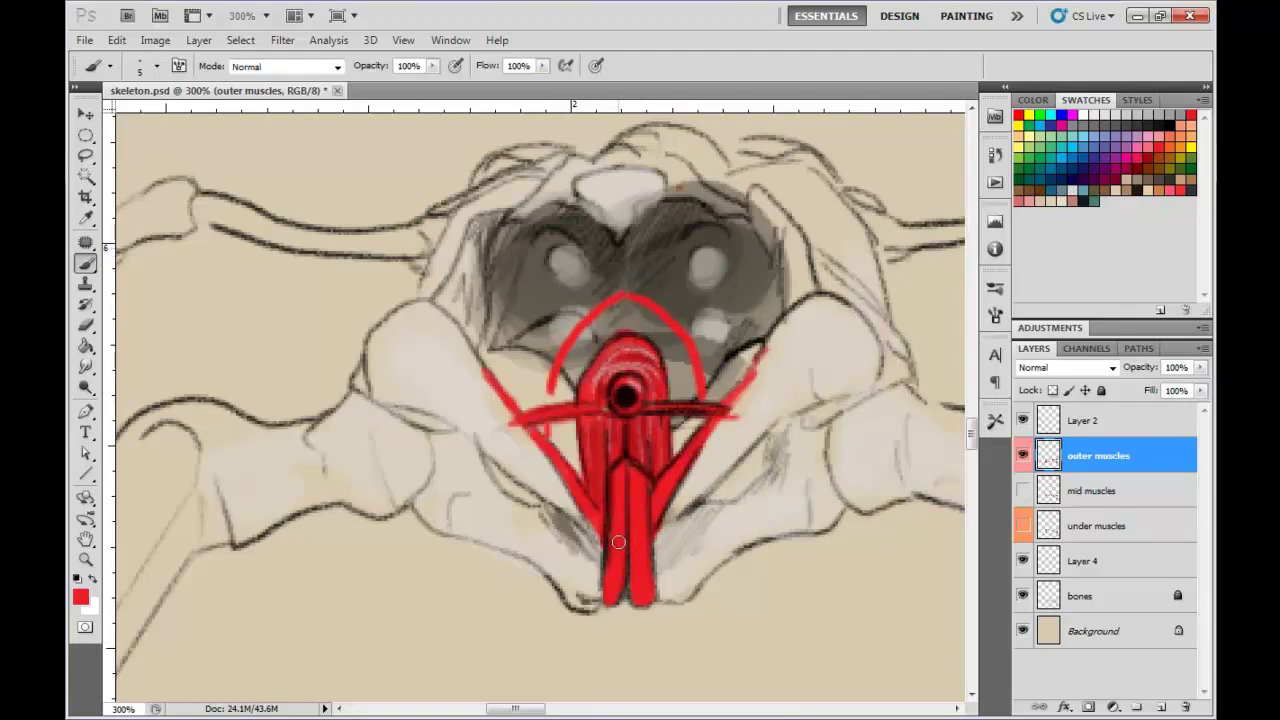
- Paint a wider red arch across the dark pelvic opening and connect its ends to the slanted bands
mouse_move(622, 244)
left_mouse_down()
mouse_move(525, 279)
mouse_move(476, 325)
mouse_move(624, 247)
mouse_move(726, 281)
mouse_move(682, 250)
mouse_move(757, 318)
left_mouse_up()
key("ctrl+z")
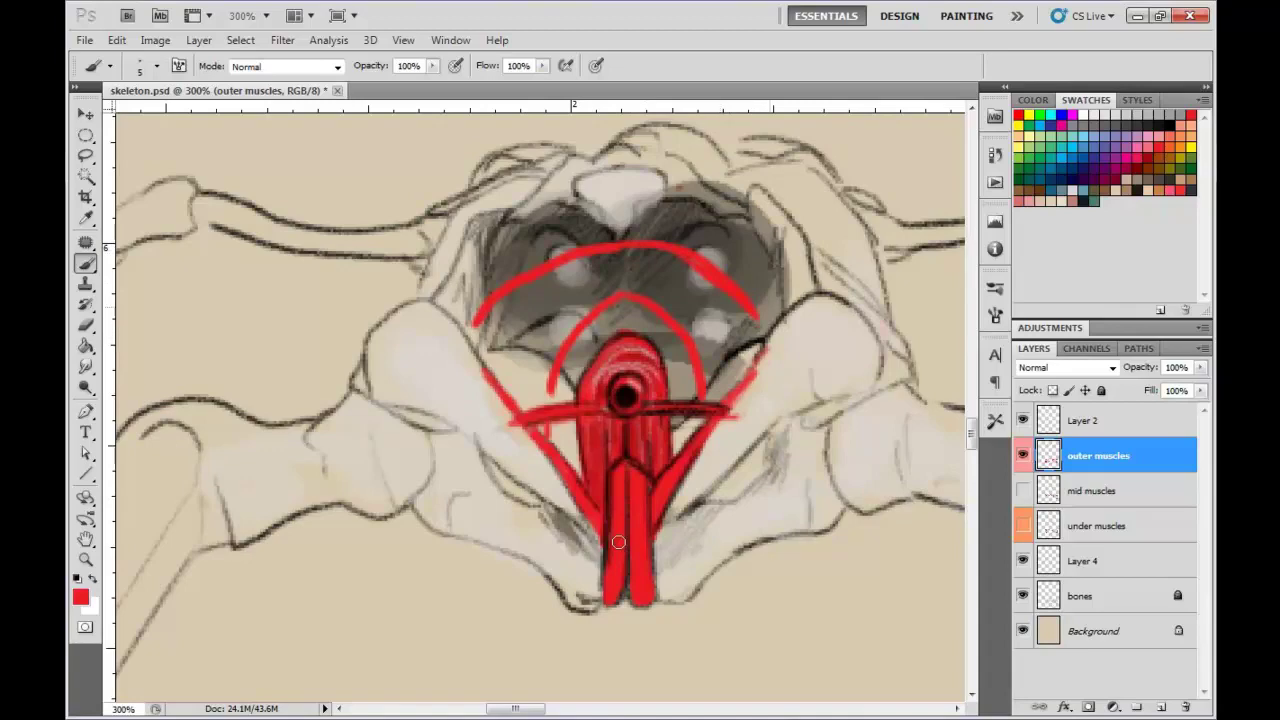
key("ctrl+z")
left_click_drag(752, 302, 775, 328)
left_click_drag(514, 400, 466, 326)
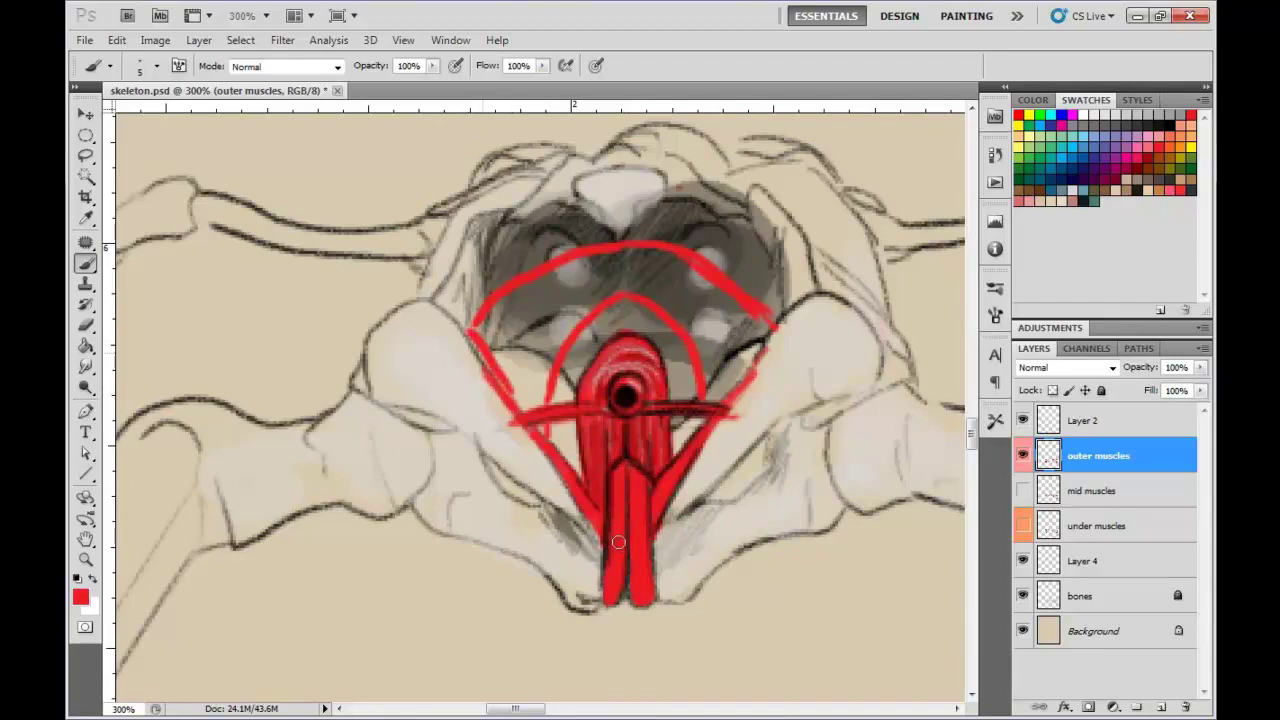
- Paint thick red bands over the tops of both rounded sit bones and down their inner edges
mouse_move(502, 378)
left_mouse_down()
mouse_move(426, 314)
mouse_move(374, 336)
left_mouse_up()
mouse_move(480, 332)
left_mouse_down()
mouse_move(410, 298)
mouse_move(362, 346)
left_mouse_up()
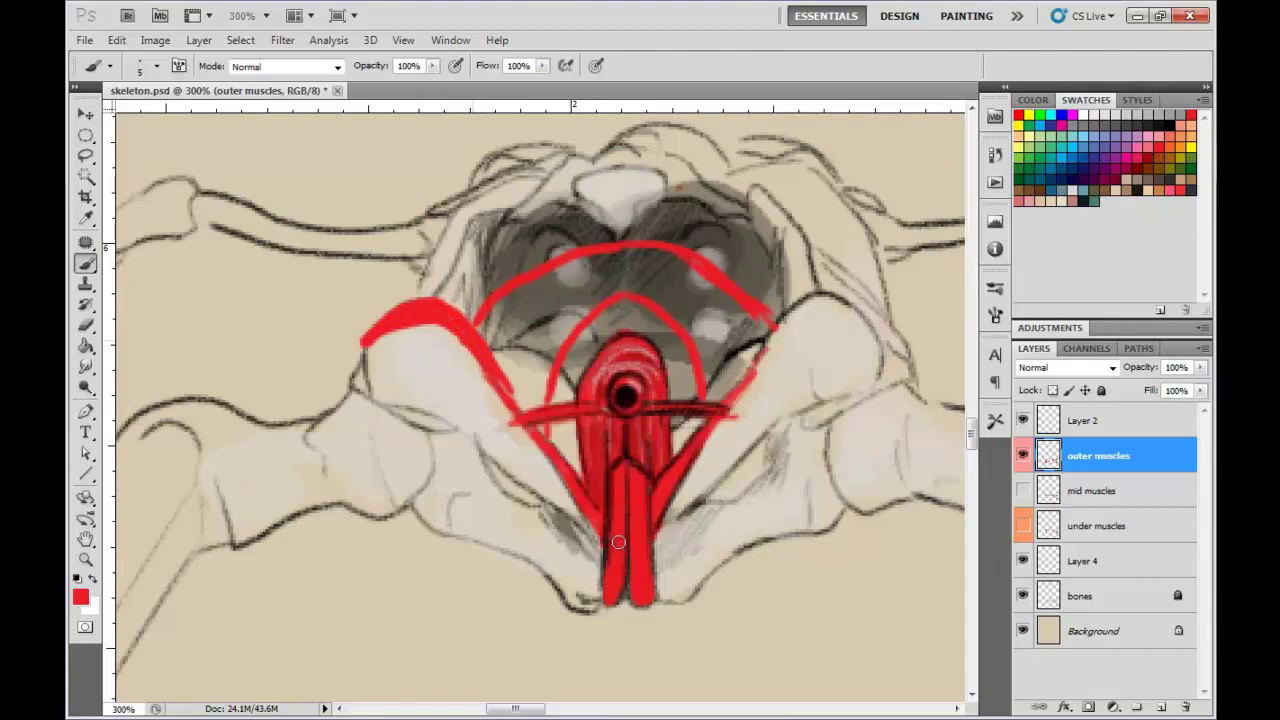
mouse_move(757, 362)
left_mouse_down()
mouse_move(782, 334)
mouse_move(866, 322)
mouse_move(790, 322)
mouse_move(756, 358)
left_mouse_up()
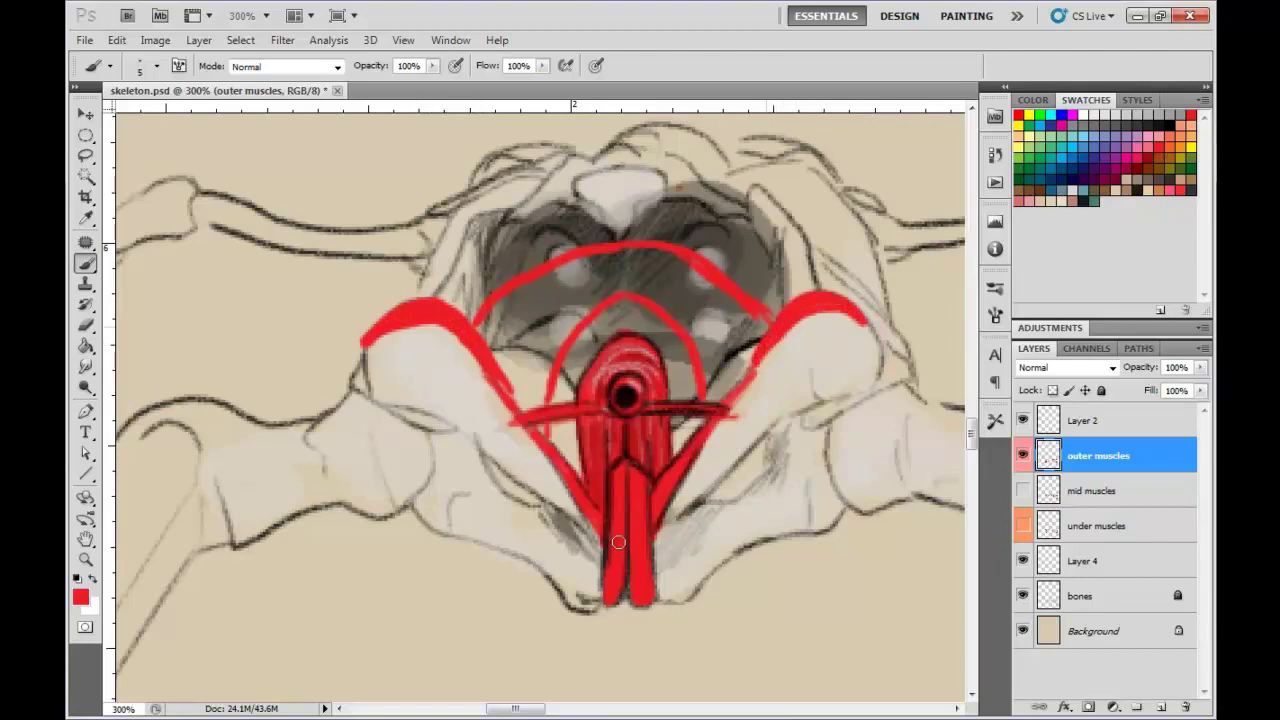
- Fill the gaps between the inner arch, the central patch and the slanted bands with solid red
left_click(610, 541, "alt")
mouse_move(668, 358)
left_mouse_down()
mouse_move(676, 395)
mouse_move(694, 395)
mouse_move(680, 454)
mouse_move(698, 452)
mouse_move(684, 446)
mouse_move(702, 422)
left_mouse_up()
mouse_move(578, 414)
left_mouse_down()
mouse_move(558, 428)
mouse_move(560, 458)
left_mouse_up()
left_click_drag(546, 424, 572, 470)
left_click_drag(578, 370, 572, 402)
mouse_move(620, 322)
left_mouse_down()
mouse_move(592, 364)
mouse_move(622, 328)
mouse_move(586, 338)
left_mouse_up()
mouse_move(594, 330)
left_mouse_down()
mouse_move(568, 362)
mouse_move(600, 336)
left_mouse_up()
mouse_move(620, 312)
left_mouse_down()
mouse_move(558, 386)
mouse_move(560, 404)
left_mouse_up()
mouse_move(632, 326)
left_mouse_down()
mouse_move(666, 394)
mouse_move(632, 330)
mouse_move(690, 370)
mouse_move(692, 388)
left_mouse_up()
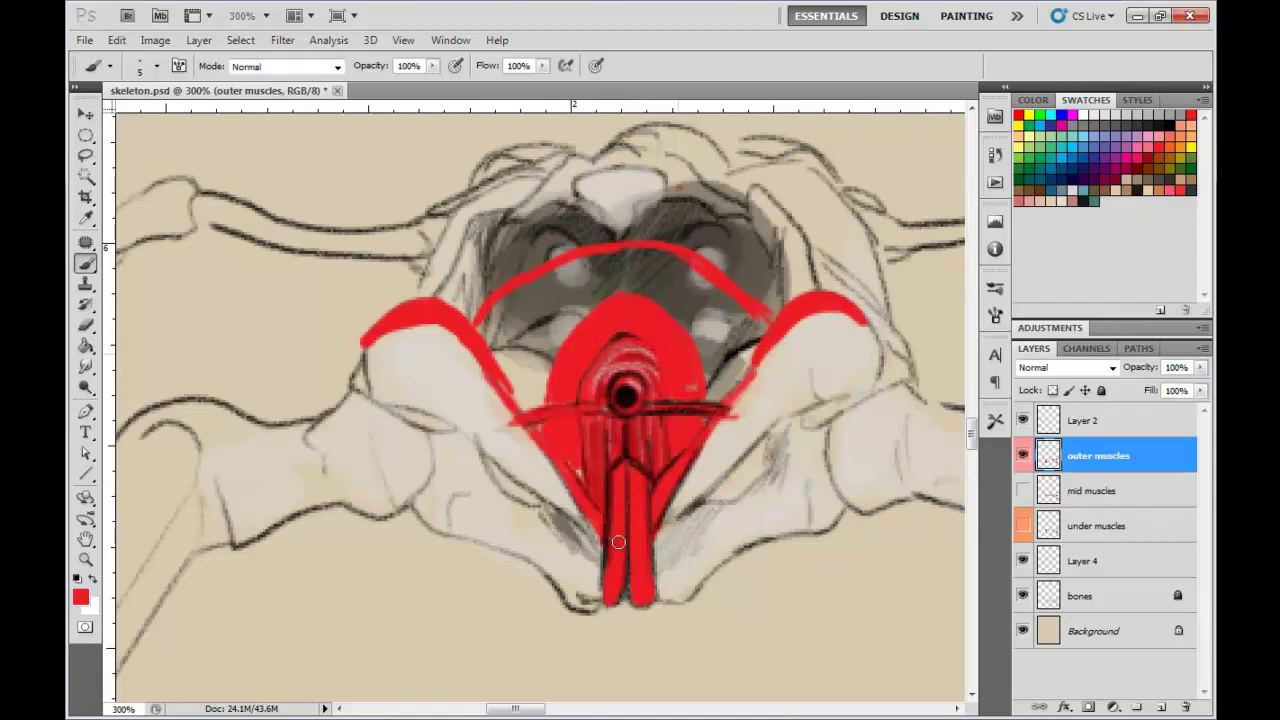
- Outline the central patch and the outer edge of the inner arch in black with the 3 px brush
key("d")
right_click(618, 542)
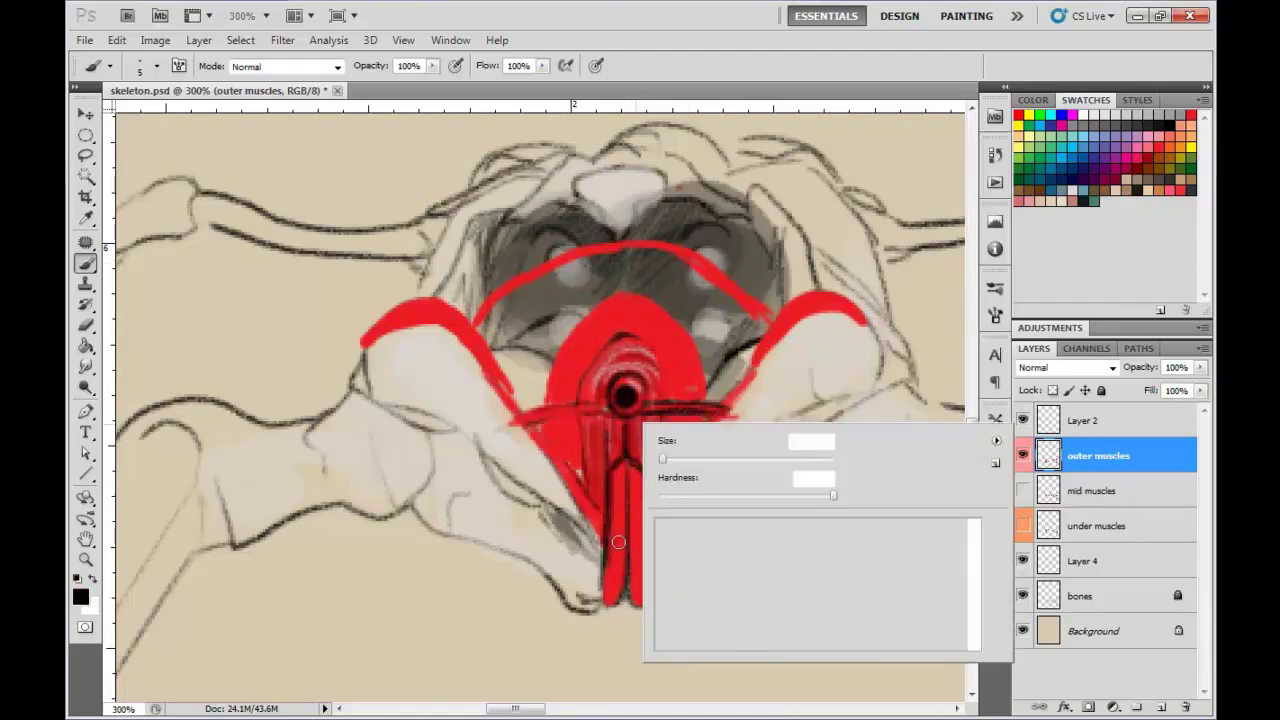
key("bracketleft")
key("bracketleft")
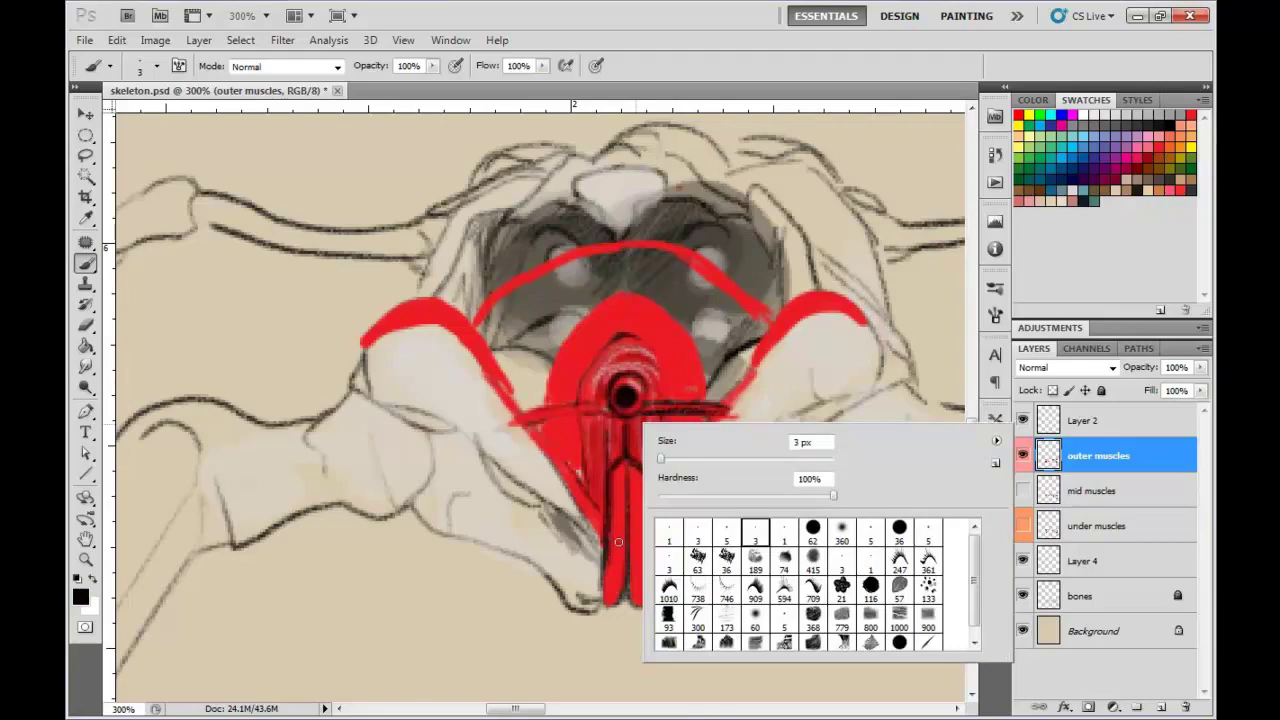
mouse_move(624, 334)
left_mouse_down()
mouse_move(596, 356)
mouse_move(574, 407)
left_mouse_up()
key("ctrl+z")
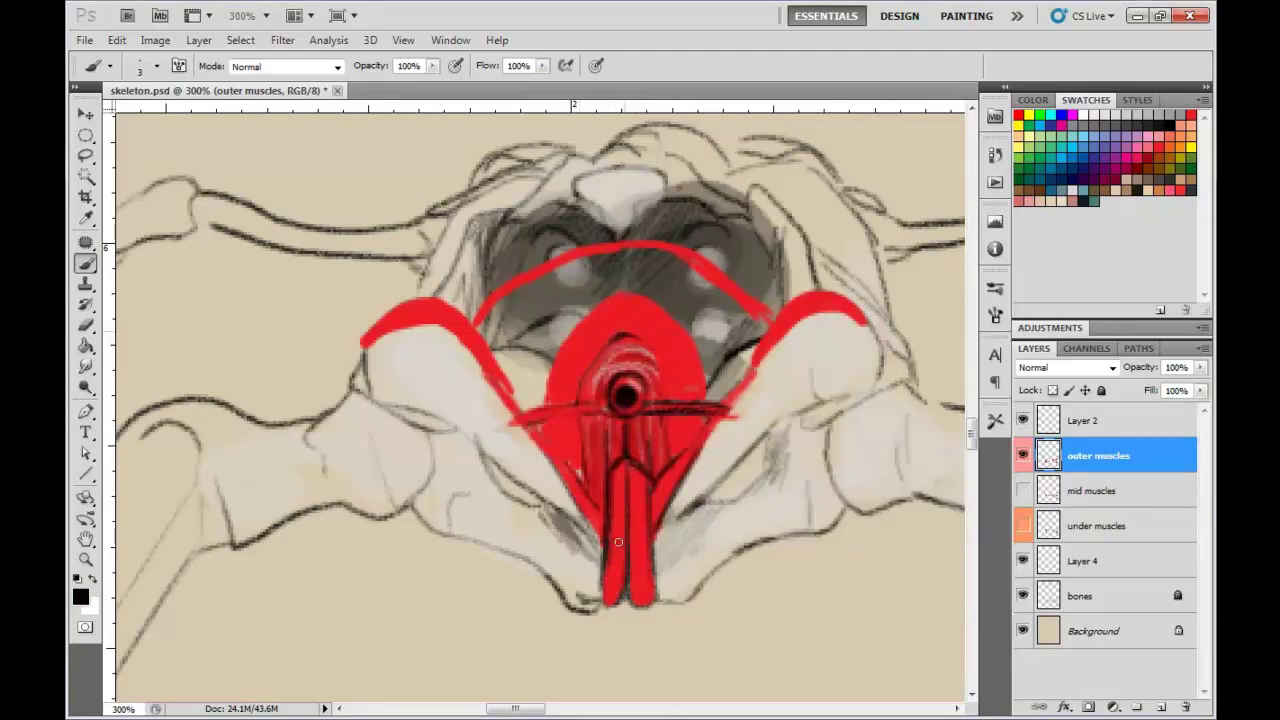
mouse_move(622, 334)
left_mouse_down()
mouse_move(578, 396)
mouse_move(582, 480)
left_mouse_up()
left_click_drag(666, 416, 668, 464)
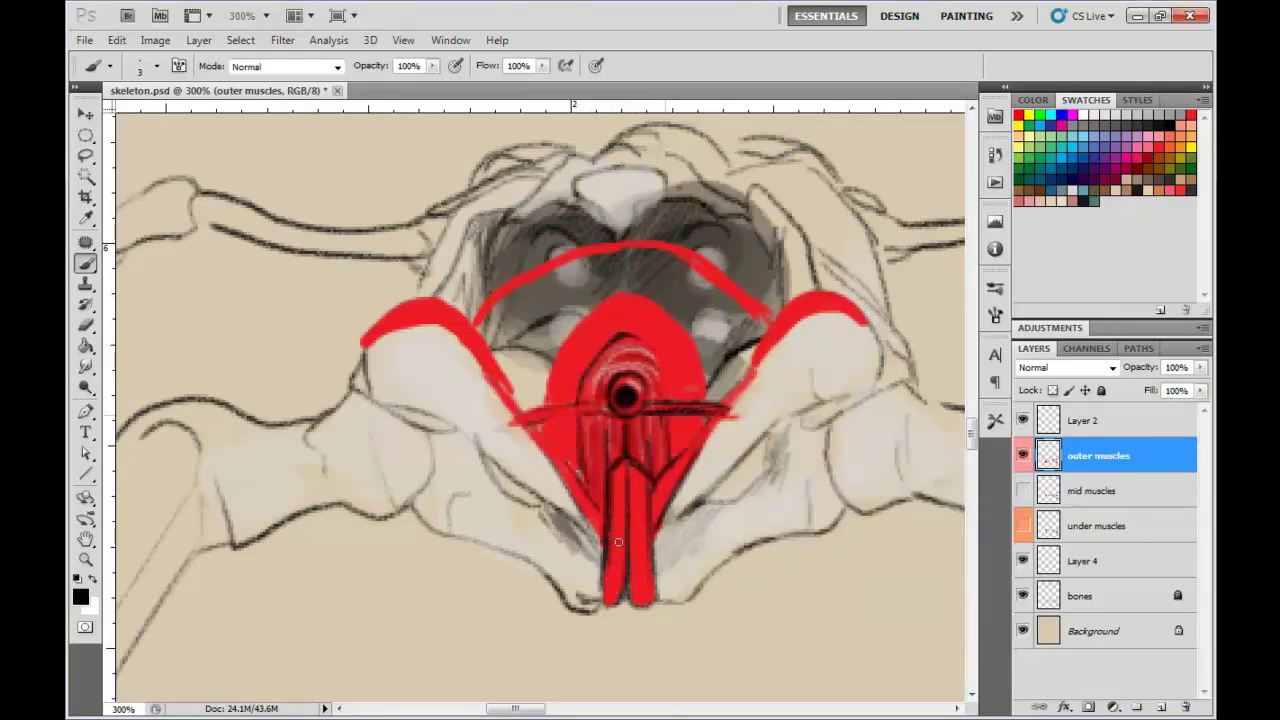
left_click_drag(668, 392, 638, 336)
mouse_move(624, 291)
left_mouse_down()
mouse_move(582, 326)
mouse_move(546, 398)
mouse_move(592, 412)
mouse_move(540, 417)
left_mouse_up()
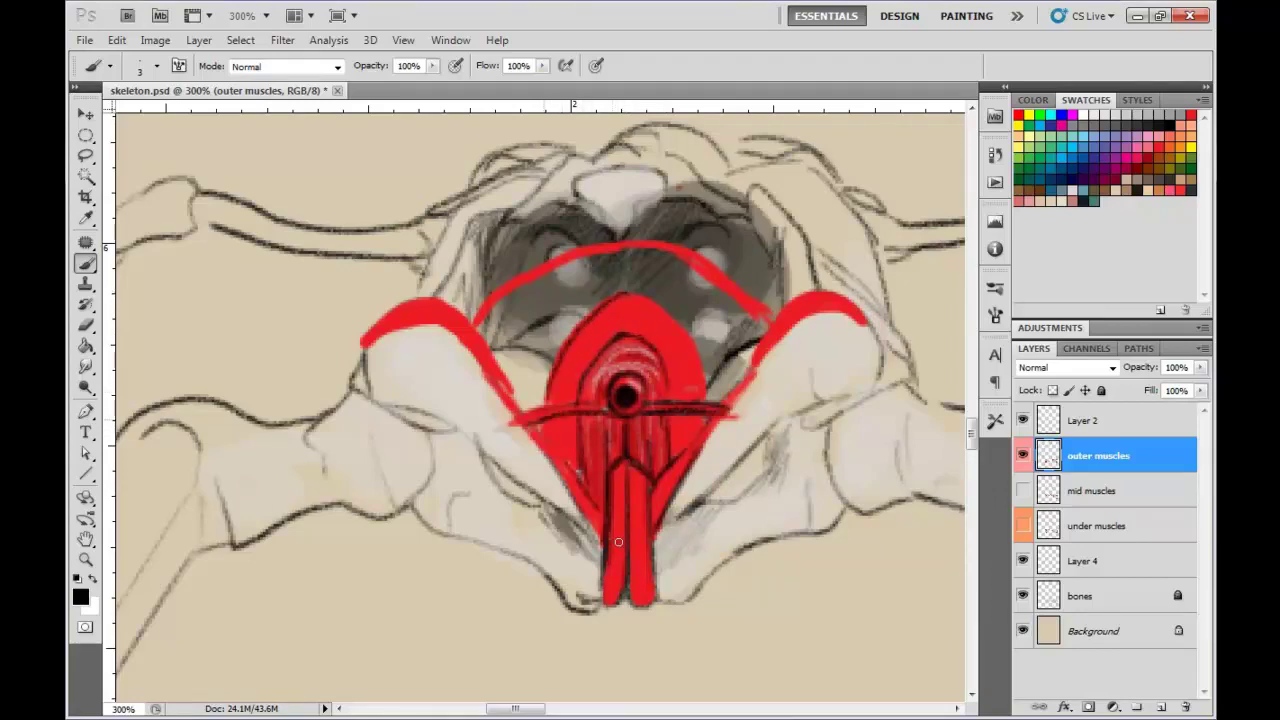
left_click_drag(666, 312, 707, 404)
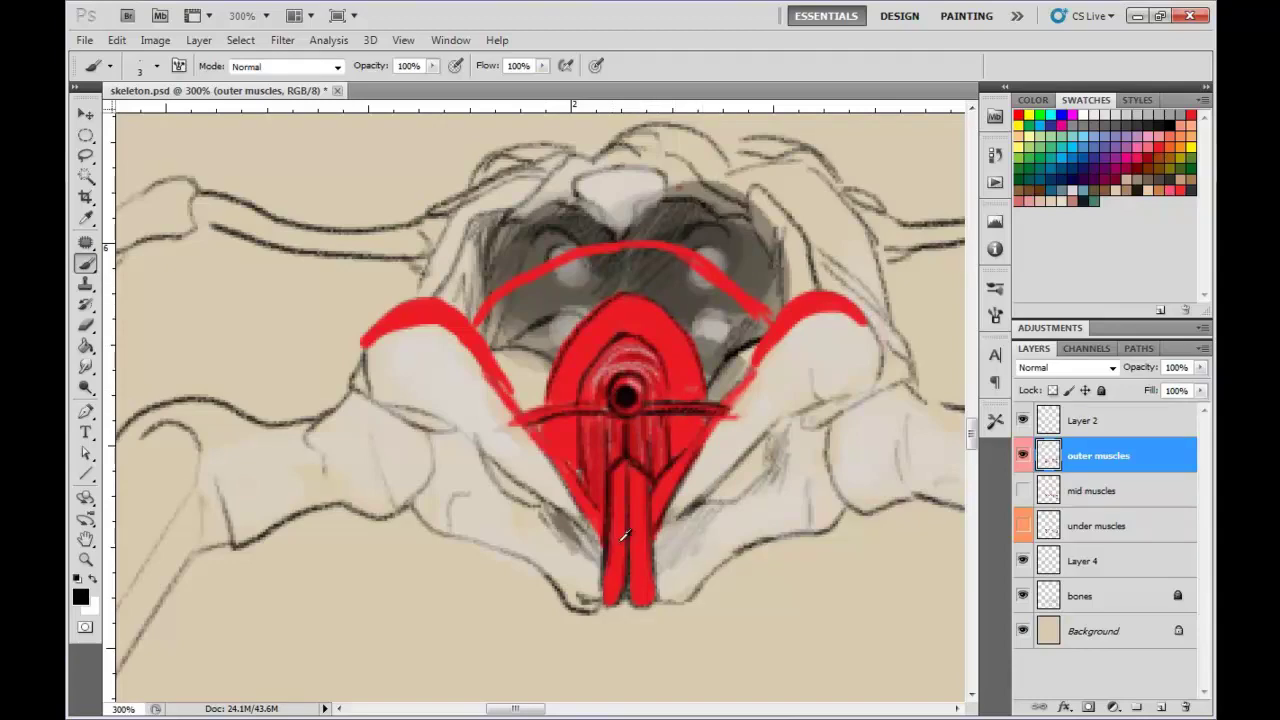
- Add dark red shading and light grey fibre streaks that follow the curve of the inner arch
left_click(612, 539, "alt")
left_click(618, 541)
left_click(618, 541)
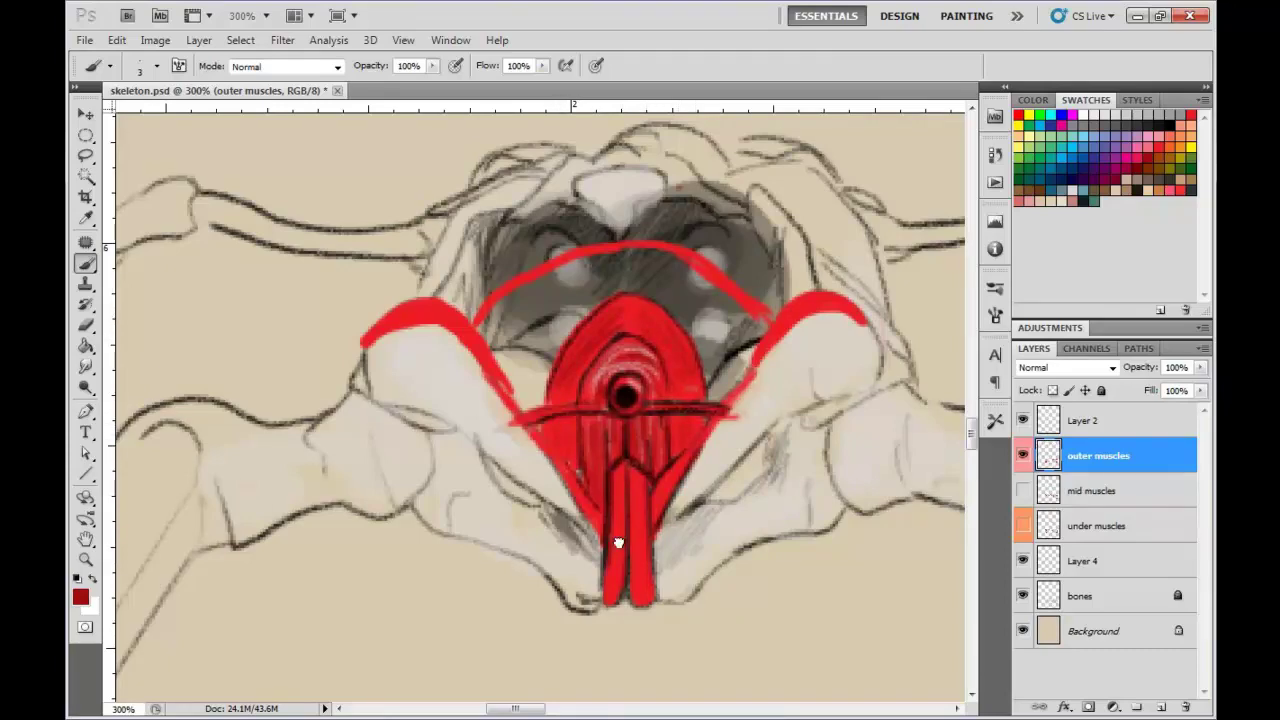
left_click(618, 541, "alt")
mouse_move(617, 323)
left_mouse_down()
mouse_move(562, 378)
mouse_move(690, 380)
left_mouse_up()
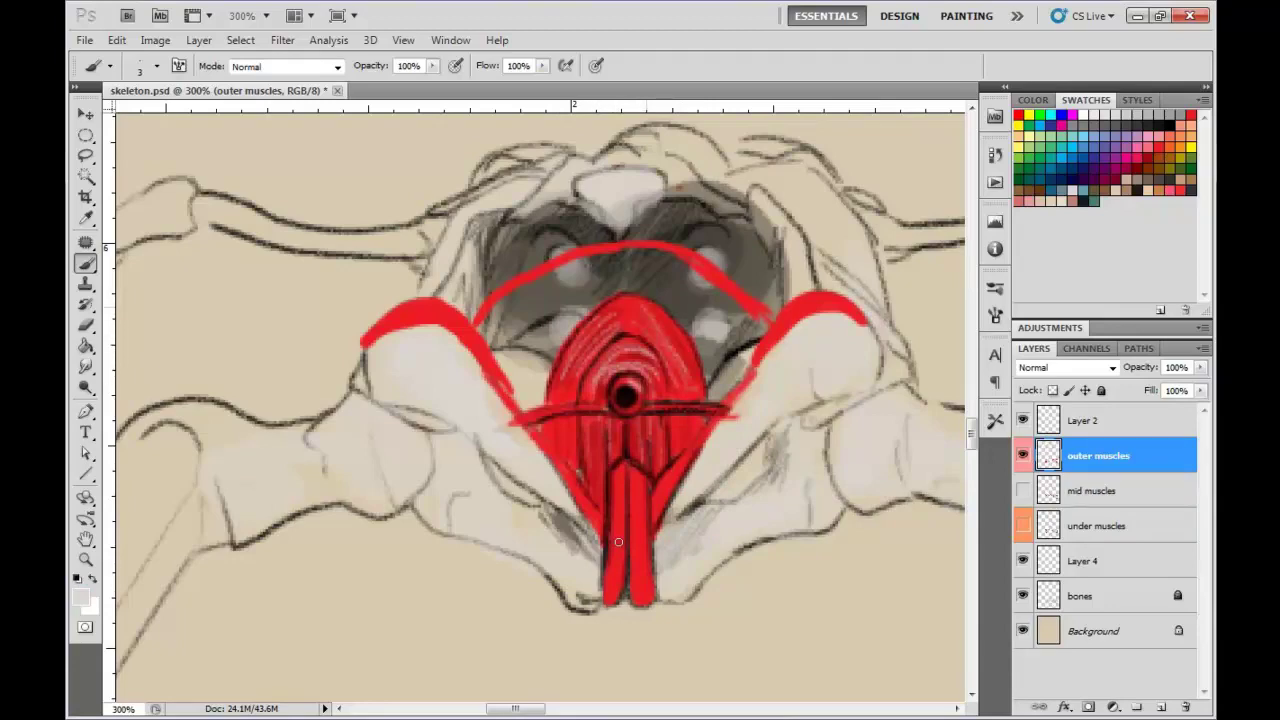
left_click_drag(650, 305, 695, 366)
left_click_drag(655, 306, 635, 230)
mouse_move(599, 302)
left_mouse_down()
mouse_move(608, 228)
mouse_move(638, 232)
left_mouse_up()
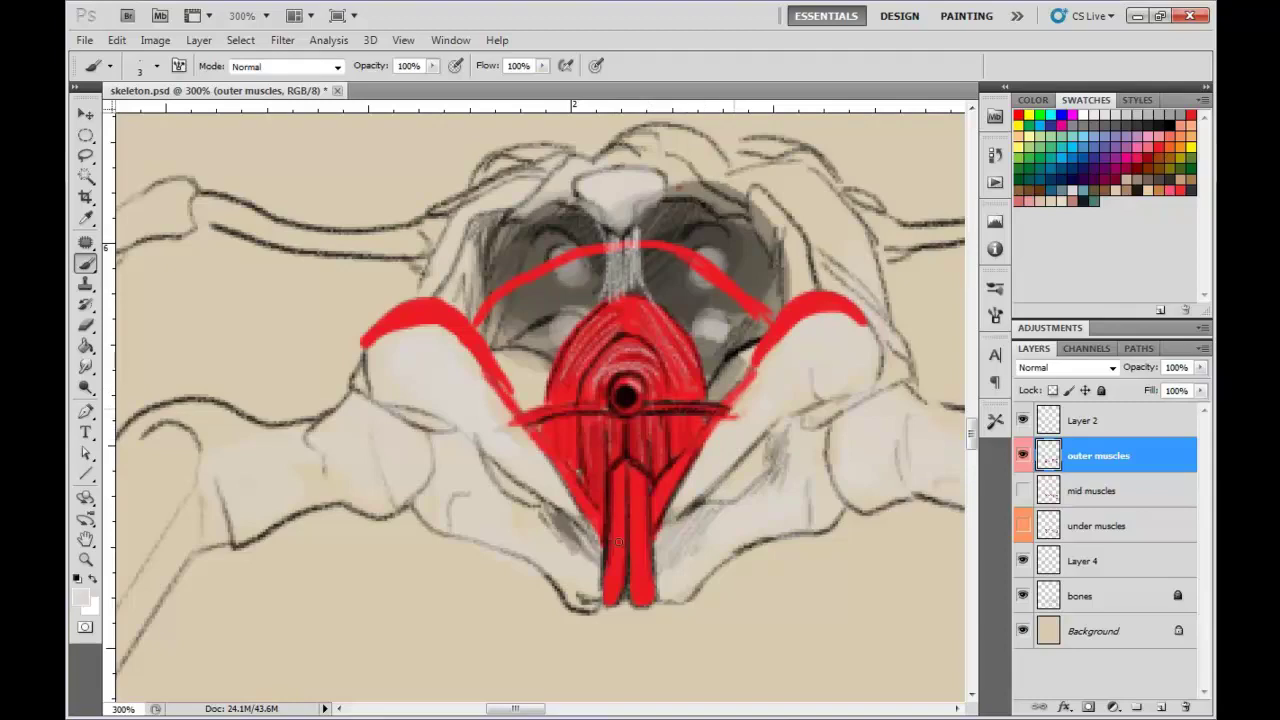
key("ctrl+alt+z")
key("ctrl+alt+z")
key("ctrl+alt+z")
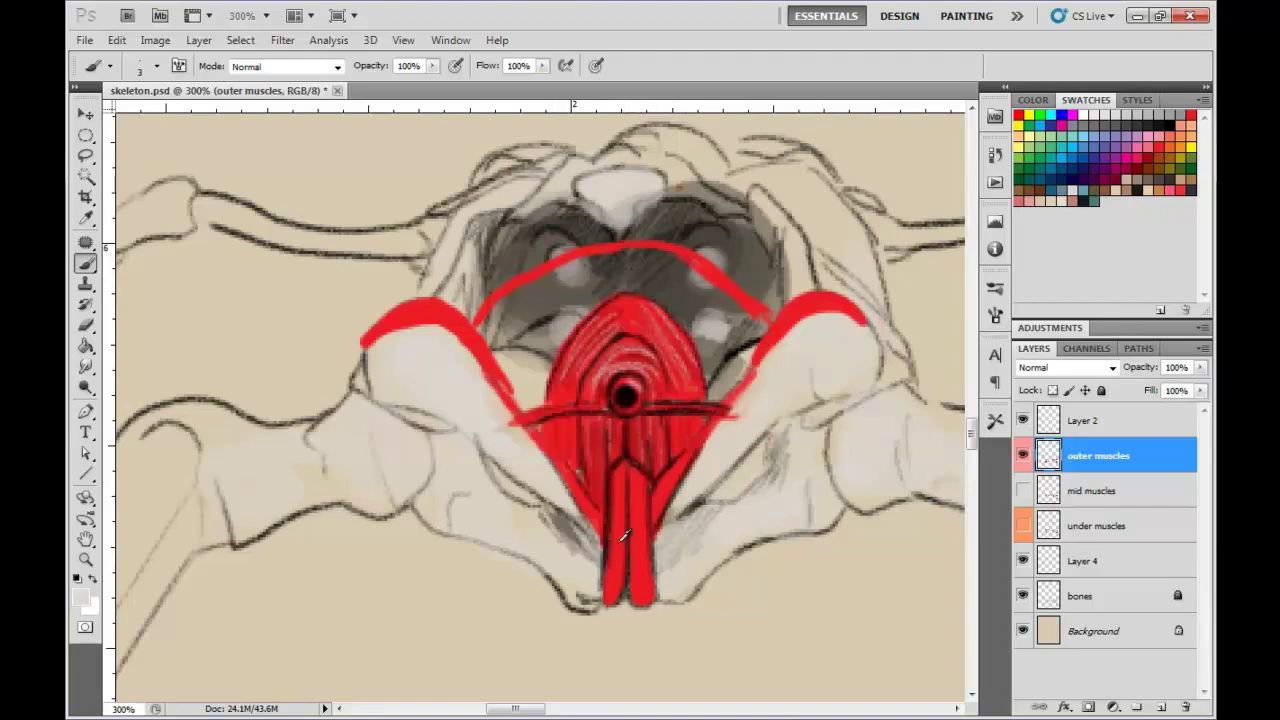
- Thicken the right side of both arches with the 5 px red brush and join their peaks with a vertical stroke
key("d")
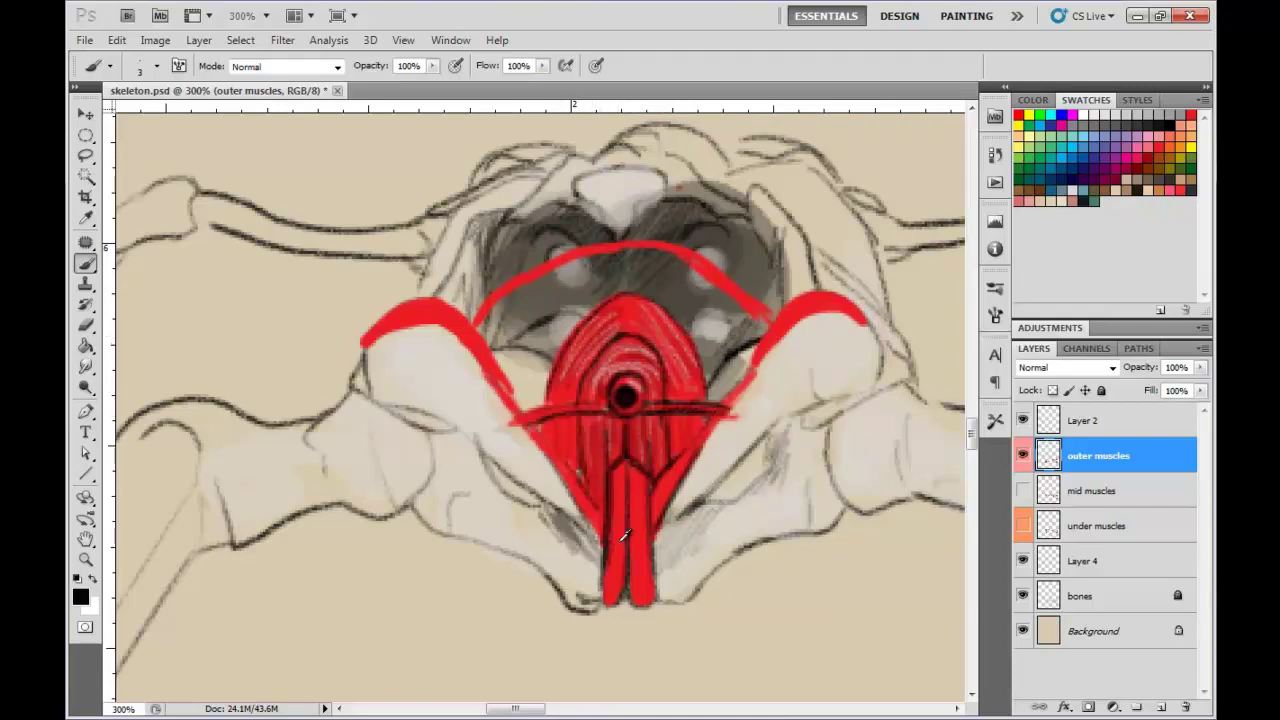
left_click(618, 540, "alt")
right_click(620, 545)
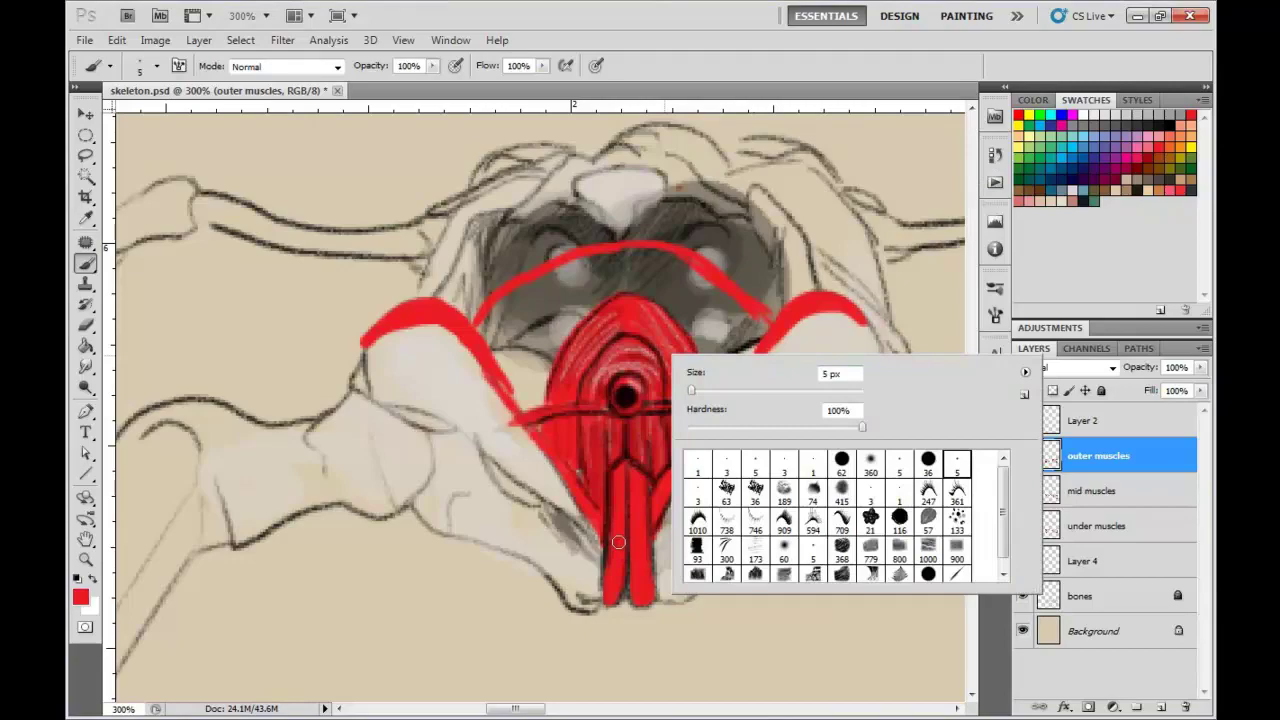
left_click_drag(692, 328, 712, 397)
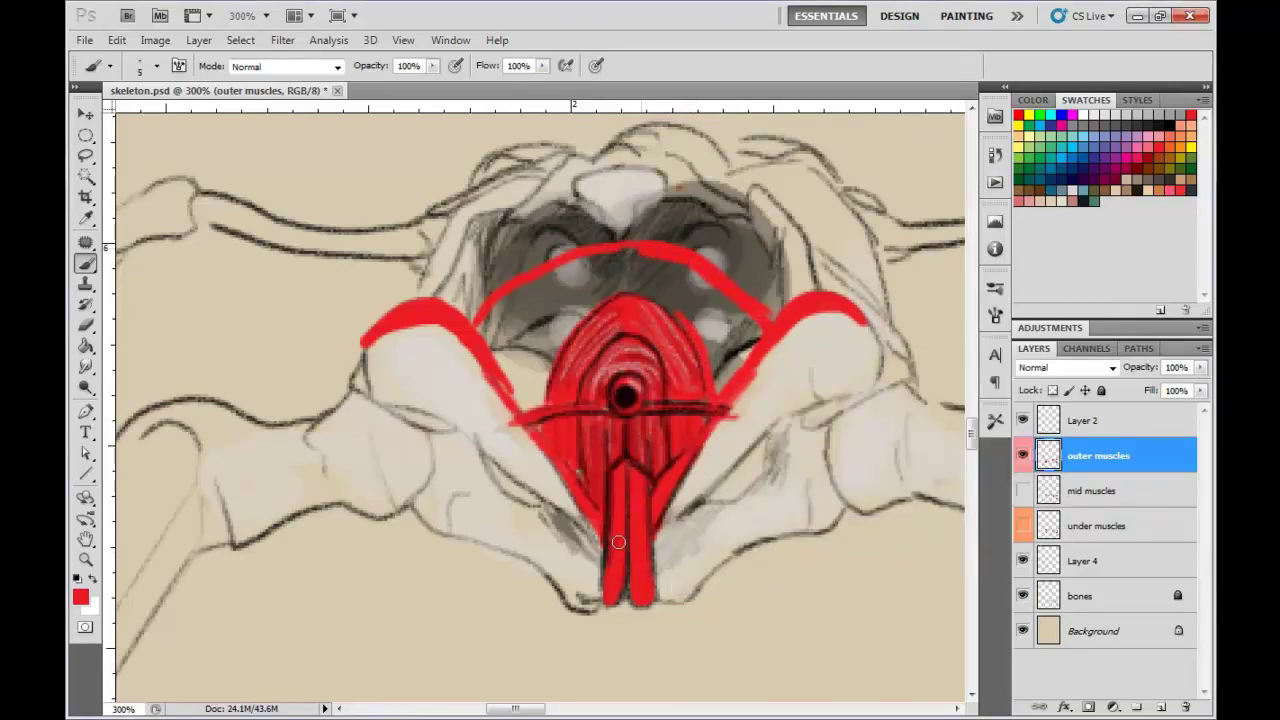
mouse_move(626, 251)
left_mouse_down()
mouse_move(628, 286)
mouse_move(687, 316)
left_mouse_up()
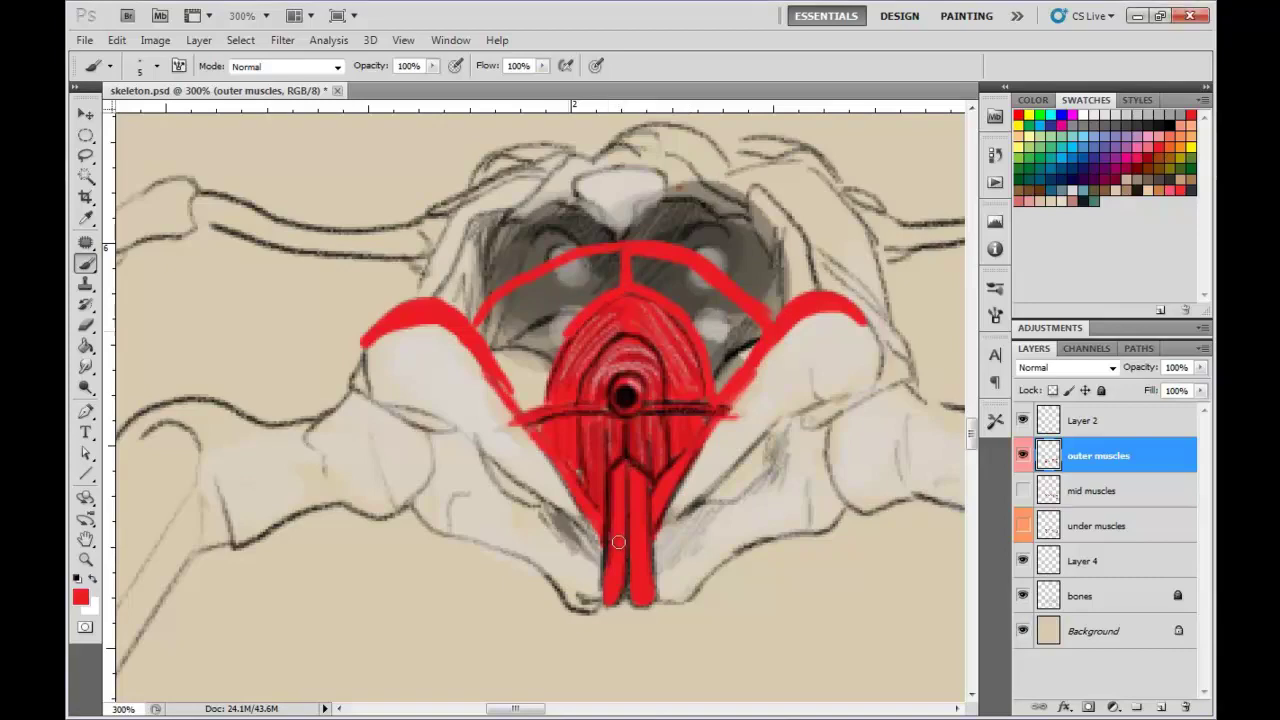
- Raise the outer arch's upper edge and fill the whole area between both arches with solid red
mouse_move(548, 370)
left_mouse_down()
mouse_move(536, 400)
mouse_move(504, 370)
mouse_move(525, 392)
mouse_move(519, 379)
mouse_move(612, 272)
mouse_move(615, 250)
mouse_move(578, 278)
mouse_move(568, 262)
mouse_move(560, 278)
left_mouse_up()
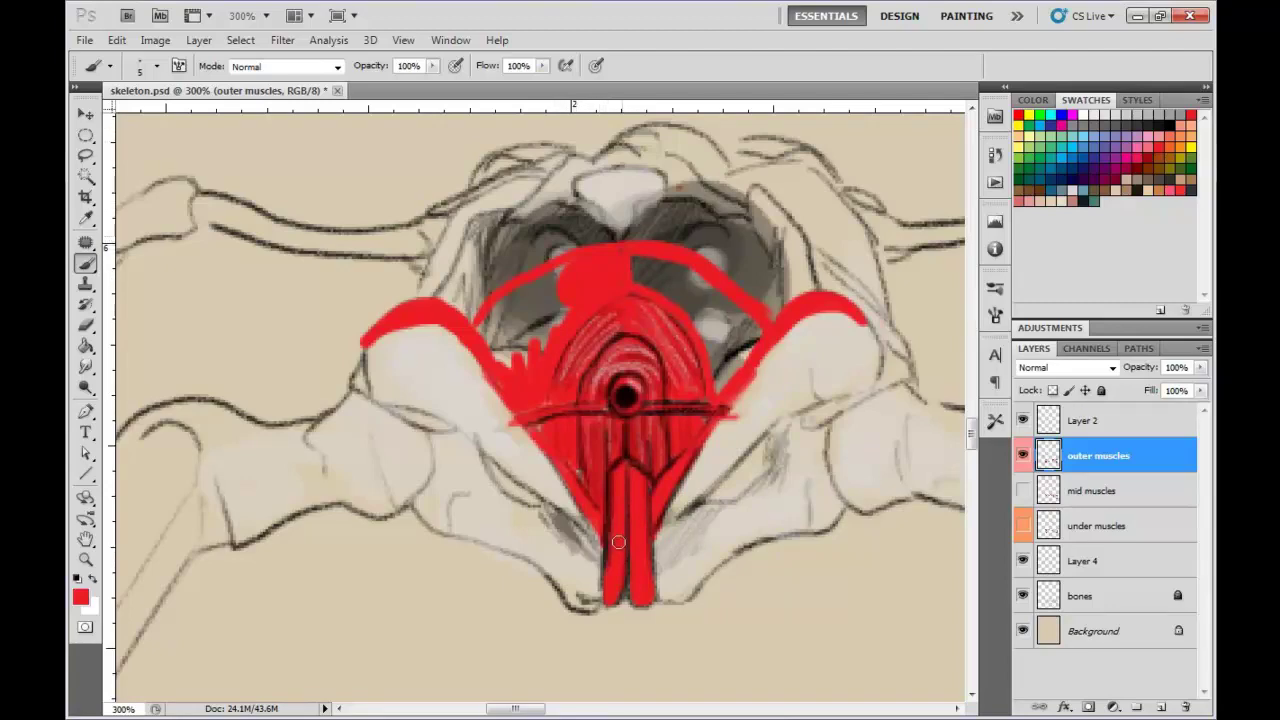
mouse_move(620, 244)
left_mouse_down()
mouse_move(620, 226)
mouse_move(520, 272)
left_mouse_up()
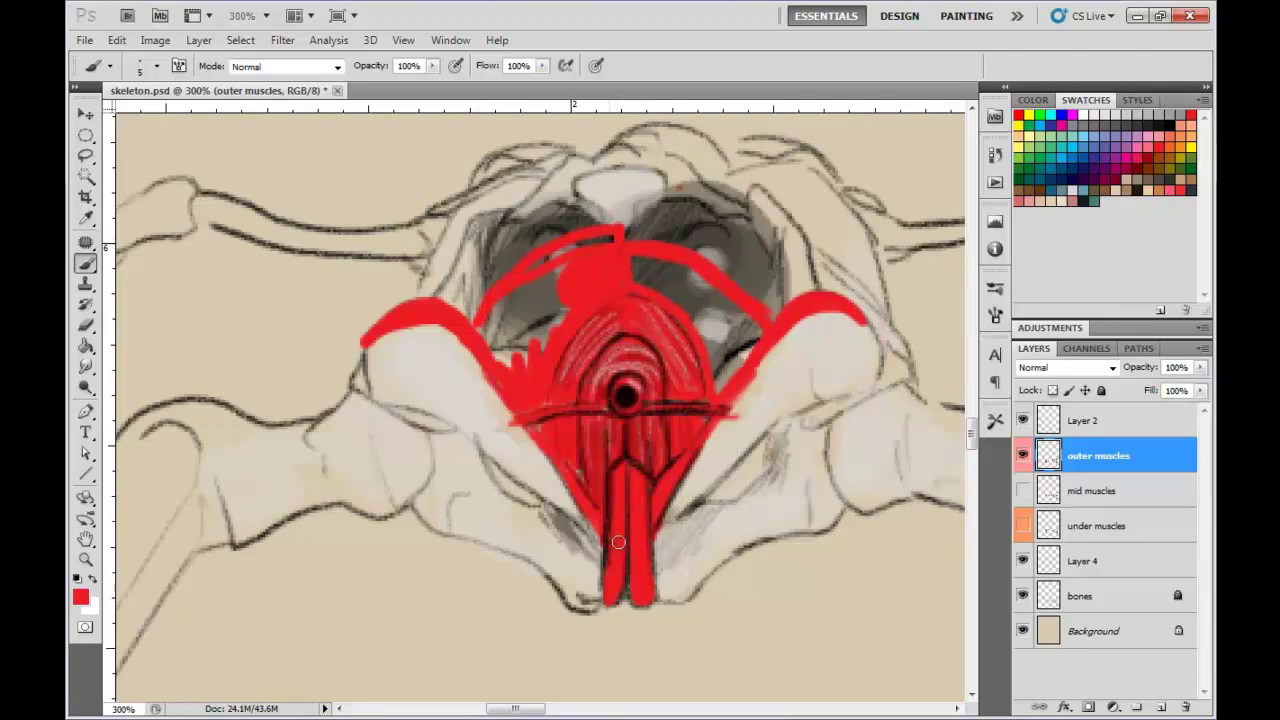
mouse_move(616, 230)
left_mouse_down()
mouse_move(484, 290)
mouse_move(474, 323)
mouse_move(490, 351)
mouse_move(515, 322)
mouse_move(538, 335)
mouse_move(560, 252)
mouse_move(652, 231)
mouse_move(738, 264)
mouse_move(773, 312)
left_mouse_up()
mouse_move(732, 274)
left_mouse_down()
mouse_move(662, 240)
mouse_move(650, 260)
mouse_move(668, 292)
mouse_move(634, 296)
mouse_move(700, 315)
left_mouse_up()
mouse_move(676, 268)
left_mouse_down()
mouse_move(706, 338)
mouse_move(714, 320)
mouse_move(735, 330)
mouse_move(750, 360)
mouse_move(718, 382)
left_mouse_up()
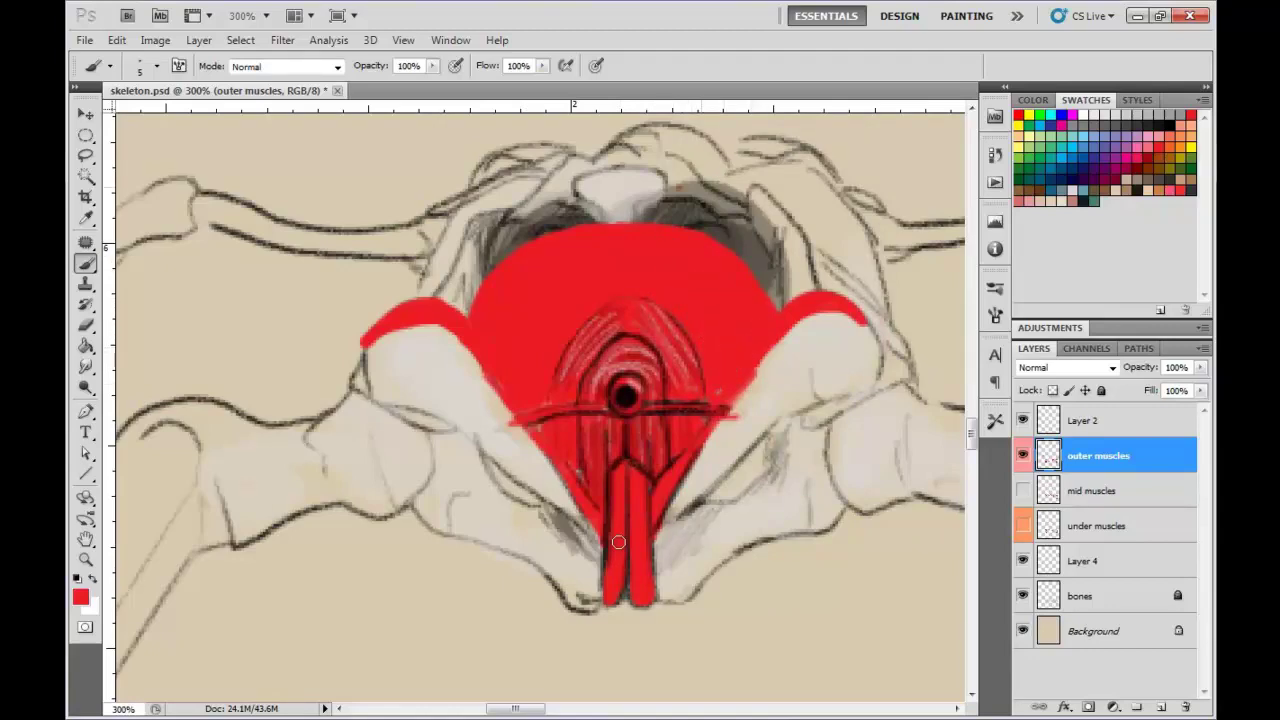
- Draw curved dark red fibre lines across both halves of the large red arch with the 3 px brush
right_click(711, 331)
left_click(827, 438)
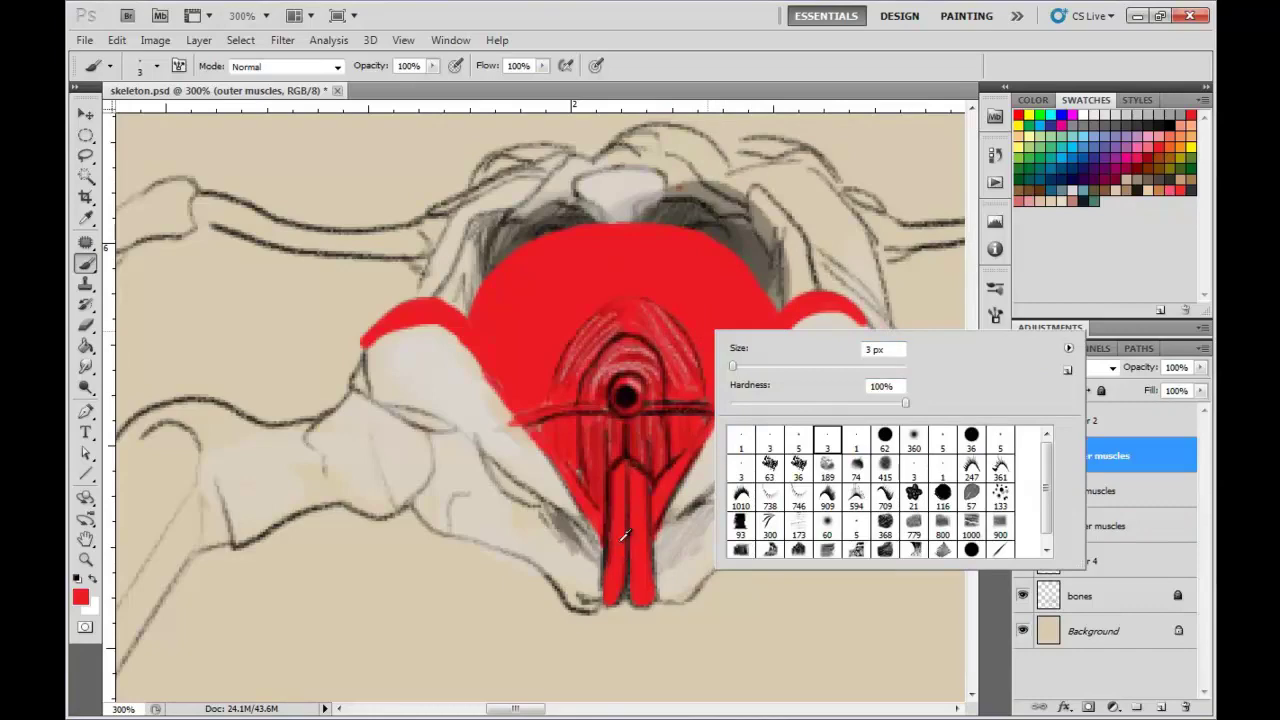
left_click(621, 541, "alt")
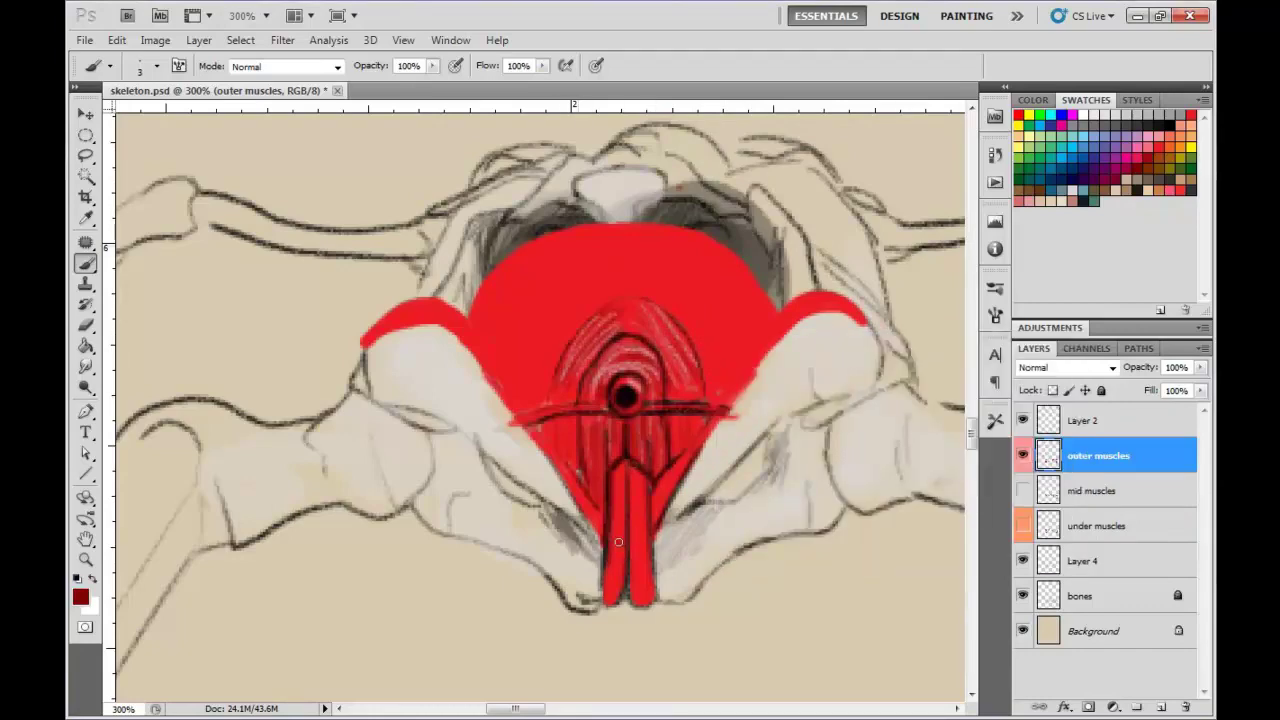
left_click_drag(580, 312, 605, 297)
mouse_move(572, 320)
left_mouse_down()
mouse_move(552, 352)
mouse_move(536, 348)
left_mouse_up()
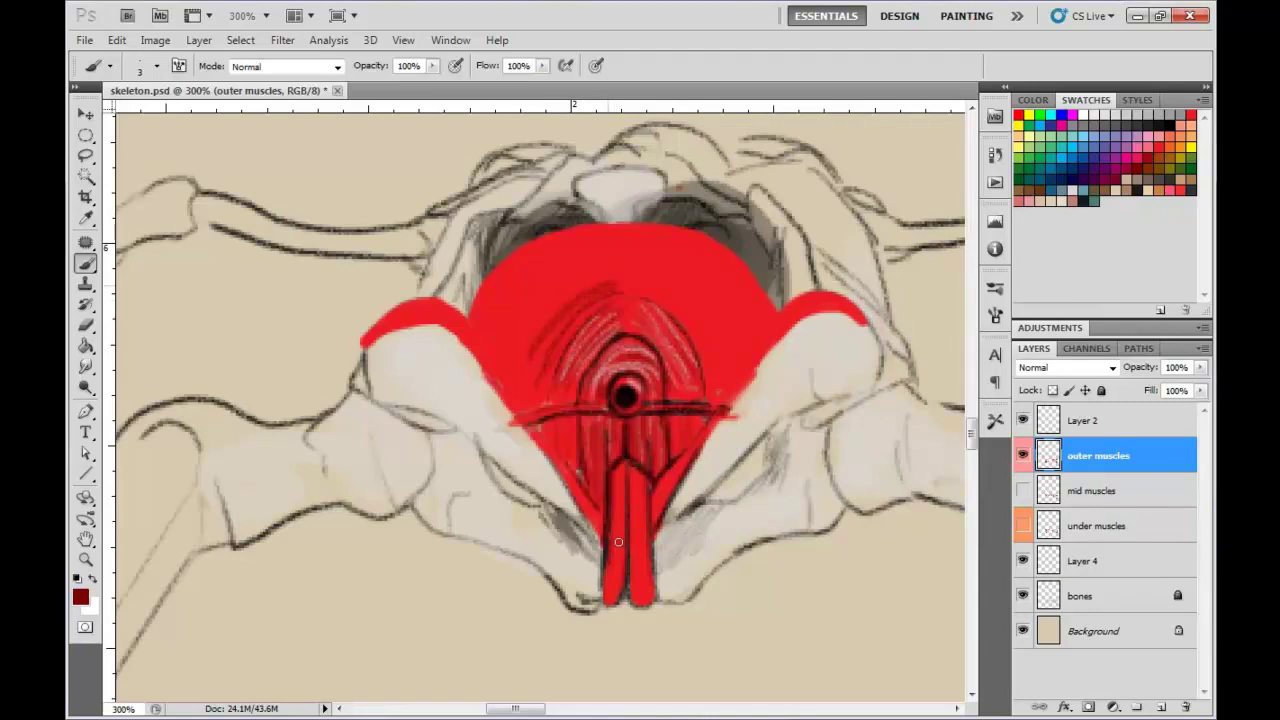
left_click_drag(604, 280, 512, 328)
mouse_move(607, 255)
left_mouse_down()
mouse_move(532, 274)
mouse_move(580, 241)
left_mouse_up()
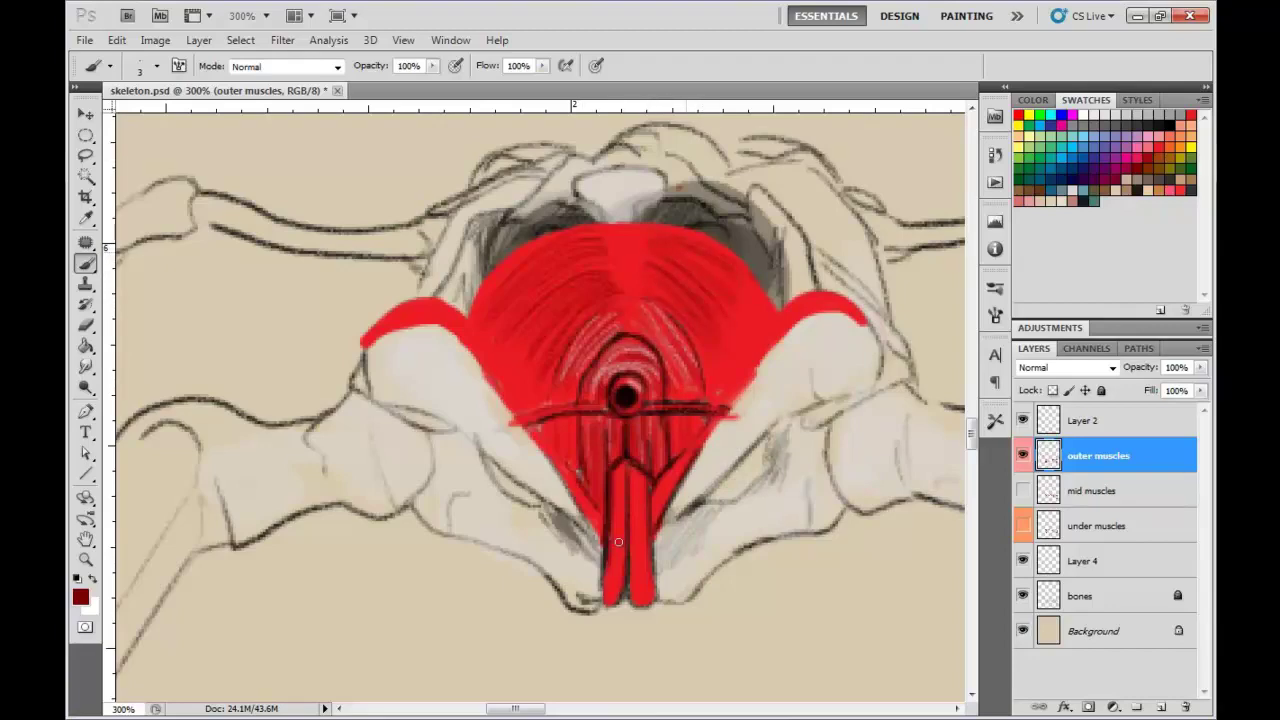
- Paint a blue-grey strip from the tailbone to the inner arch, and draw its midline and the inner arch's outline in black
left_click(618, 541, "alt")
mouse_move(626, 234)
left_mouse_down()
mouse_move(625, 295)
mouse_move(612, 230)
mouse_move(600, 236)
mouse_move(607, 296)
mouse_move(650, 230)
mouse_move(630, 240)
mouse_move(654, 248)
mouse_move(630, 260)
mouse_move(650, 298)
left_mouse_up()
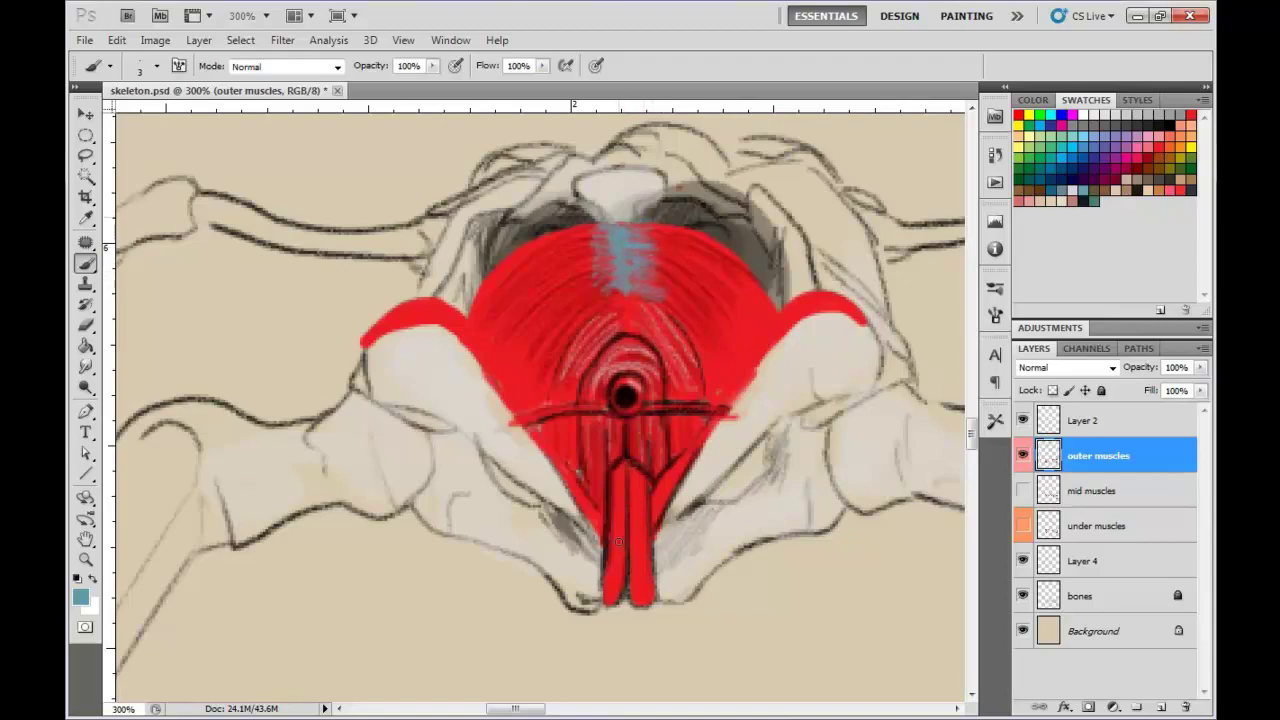
key("d")
mouse_move(625, 226)
left_mouse_down()
mouse_move(626, 286)
mouse_move(681, 325)
mouse_move(704, 399)
left_mouse_up()
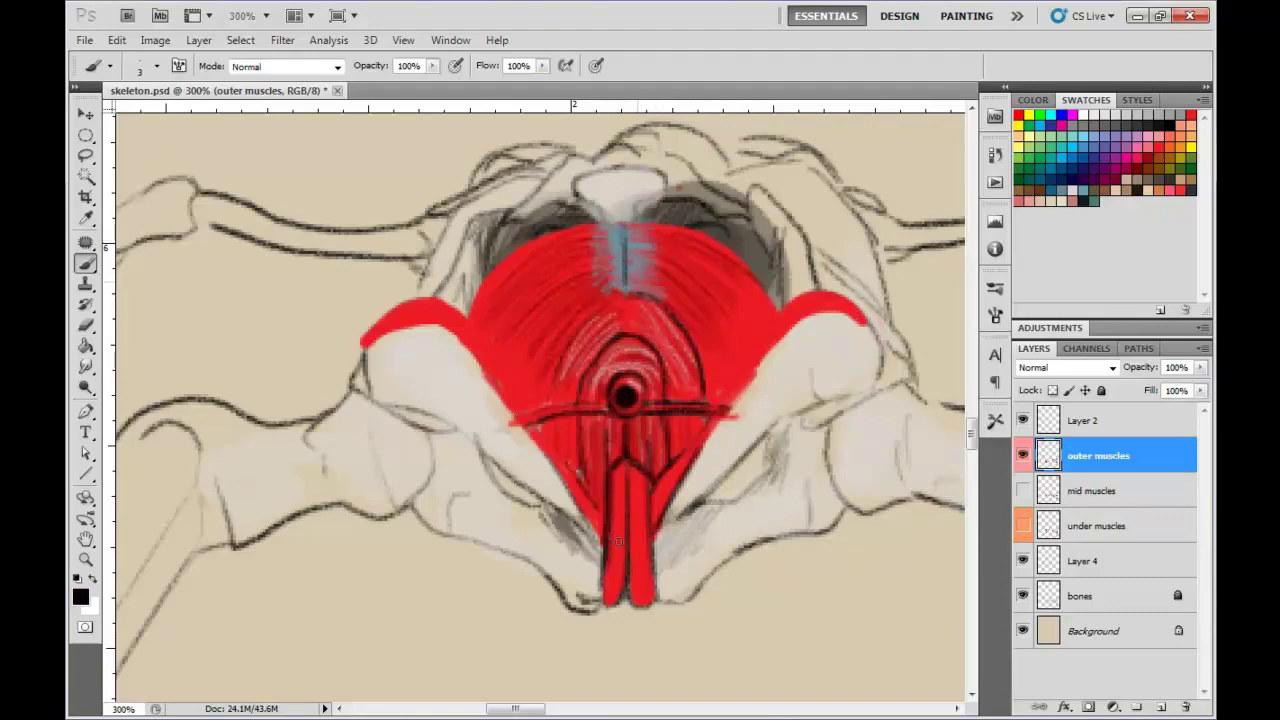
mouse_move(627, 298)
left_mouse_down()
mouse_move(628, 336)
mouse_move(578, 330)
mouse_move(548, 400)
left_mouse_up()
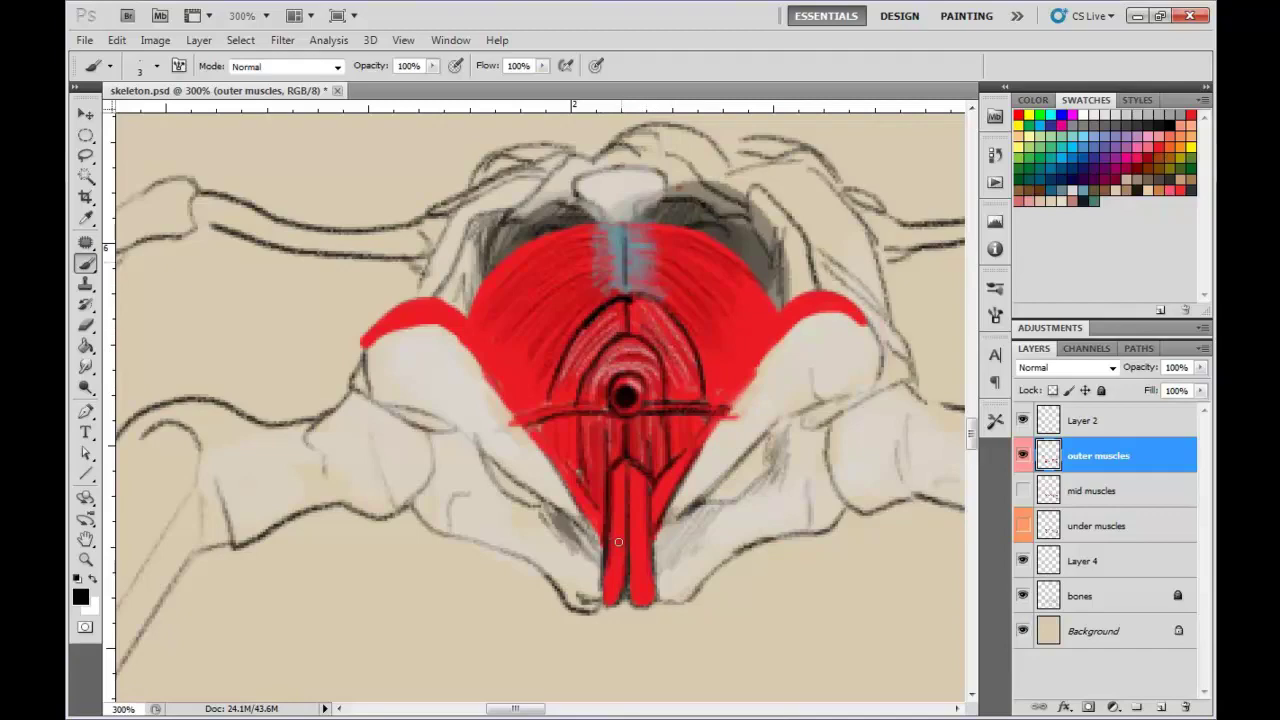
- Add a few black fibre lines near the top of the large arch and outline its upper rim in black
mouse_move(608, 259)
left_mouse_down()
mouse_move(549, 283)
mouse_move(539, 271)
left_mouse_up()
left_click_drag(619, 227, 571, 239)
mouse_move(621, 222)
left_mouse_down()
mouse_move(503, 268)
mouse_move(469, 314)
left_mouse_up()
mouse_move(636, 224)
left_mouse_down()
mouse_move(706, 242)
mouse_move(778, 314)
left_mouse_up()
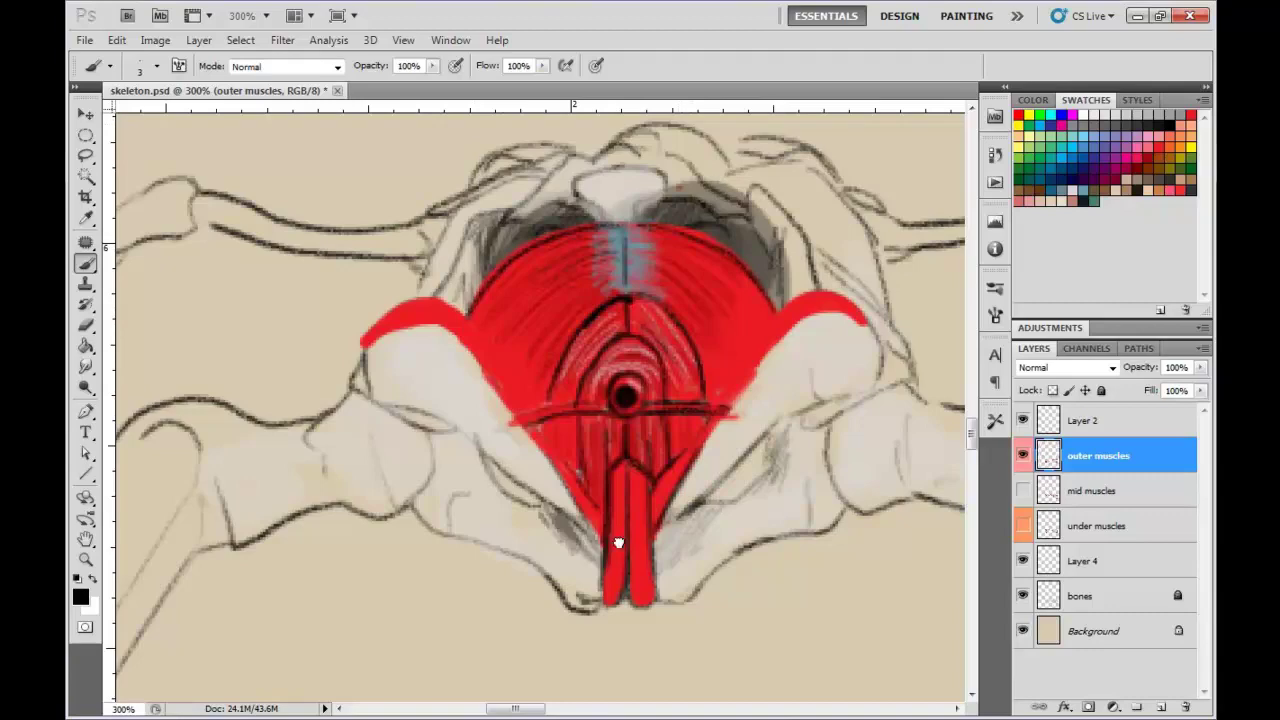
- Extend the blue-grey tissue down over the peak of the inner arch
left_click(638, 262, "alt")
mouse_move(618, 306)
left_mouse_down()
mouse_move(621, 334)
mouse_move(642, 332)
mouse_move(638, 318)
left_mouse_up()
left_click_drag(634, 302, 606, 316)
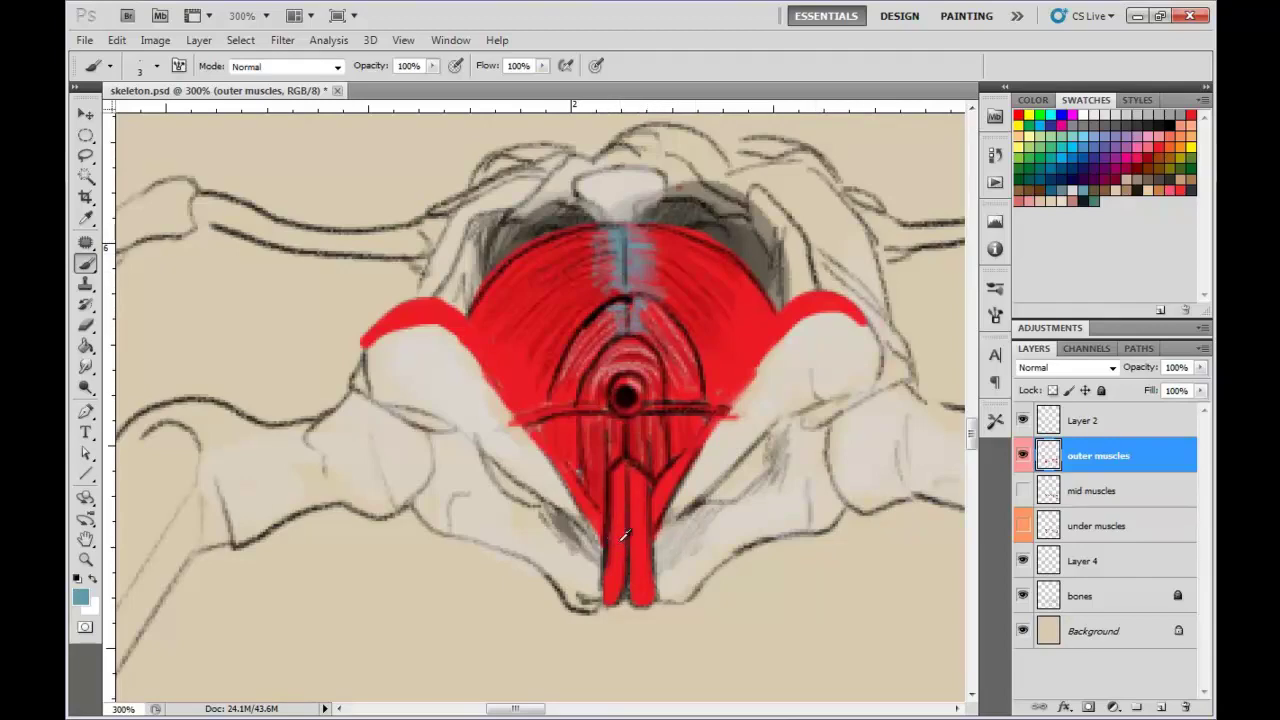
- Shade the two lower vertical strips and the right slanted band with dark red lines
left_click(618, 541, "alt")
left_click_drag(614, 484, 616, 538)
left_click_drag(618, 492, 641, 581)
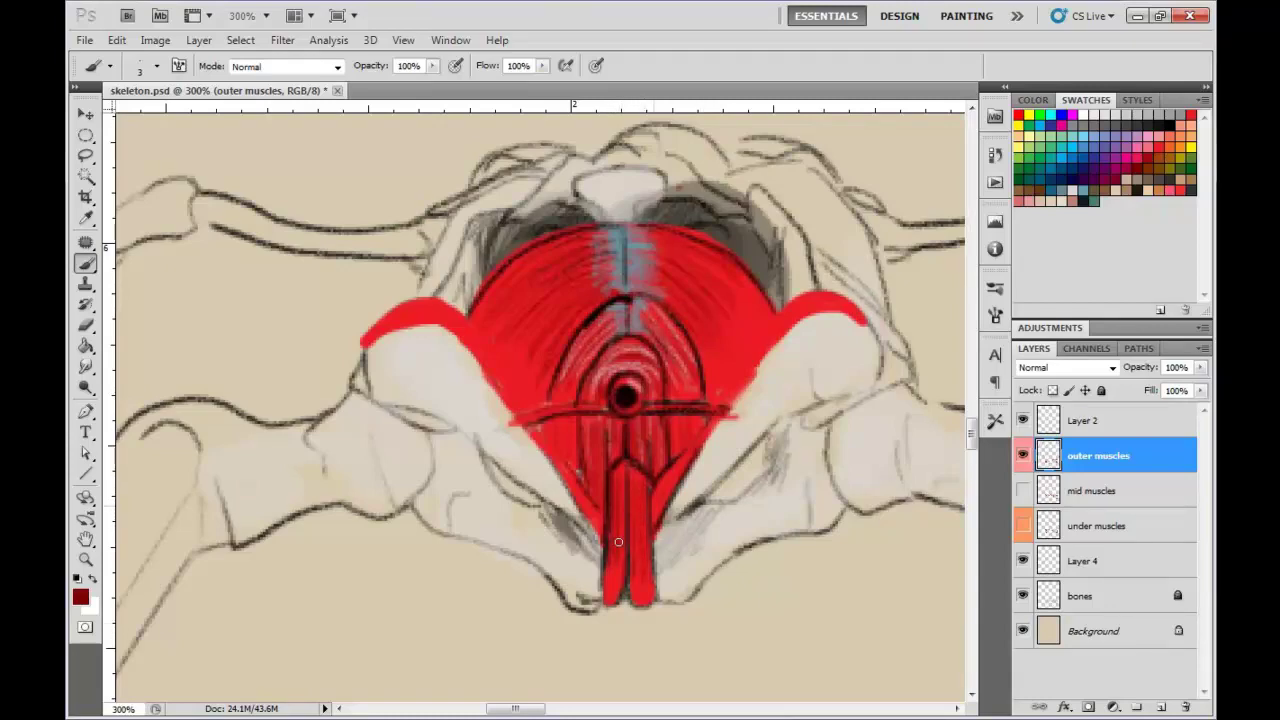
left_click_drag(668, 484, 654, 510)
- Add light grey fibre streaks along both slanted bands and the two lower vertical strips
left_click(1105, 115)
left_click_drag(689, 455, 653, 502)
left_click_drag(689, 459, 657, 513)
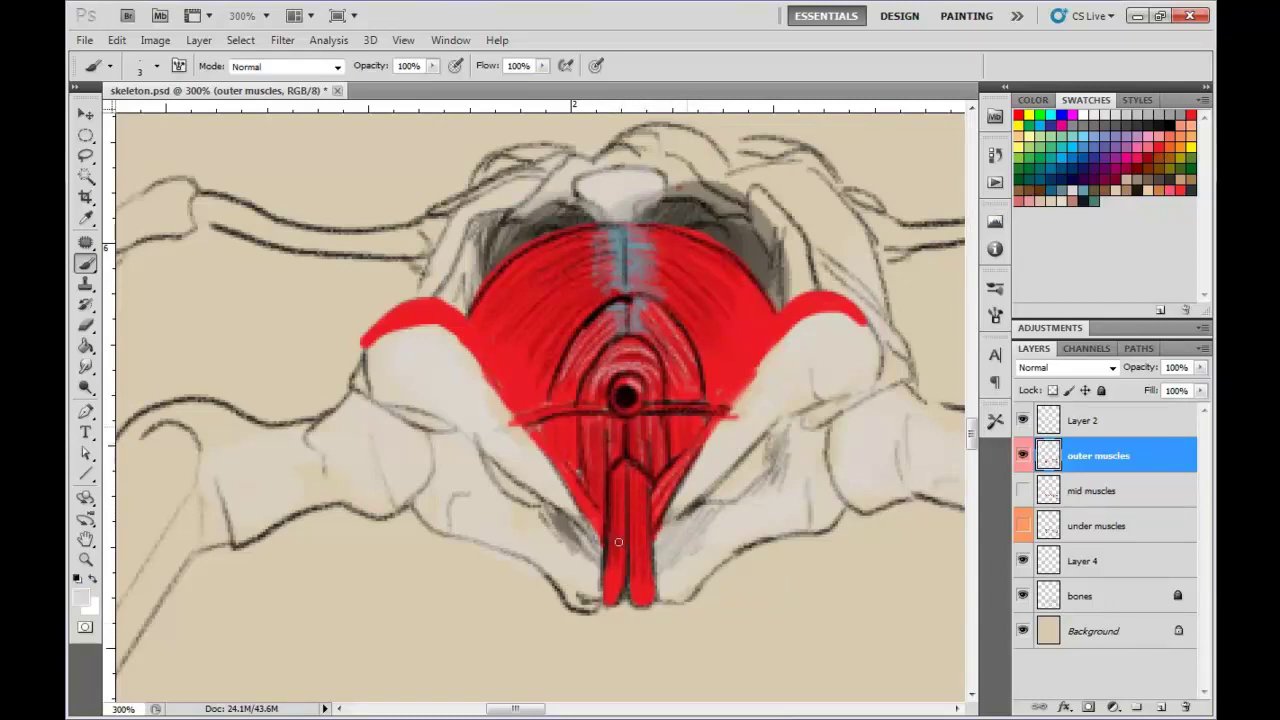
left_click_drag(584, 482, 580, 505)
mouse_move(576, 464)
left_mouse_down()
mouse_move(560, 498)
mouse_move(620, 570)
left_mouse_up()
mouse_move(612, 478)
left_mouse_down()
mouse_move(612, 566)
mouse_move(634, 560)
left_mouse_up()
left_click_drag(644, 488, 648, 575)
- Paint light grey fibre streaks along the red bands over both sit bones, undoing and redrawing the first strokes
left_click_drag(426, 310, 472, 344)
mouse_move(418, 320)
left_mouse_down()
mouse_move(462, 325)
mouse_move(457, 311)
left_mouse_up()
key("ctrl+alt+z")
key("ctrl+alt+z")
left_click_drag(403, 320, 450, 316)
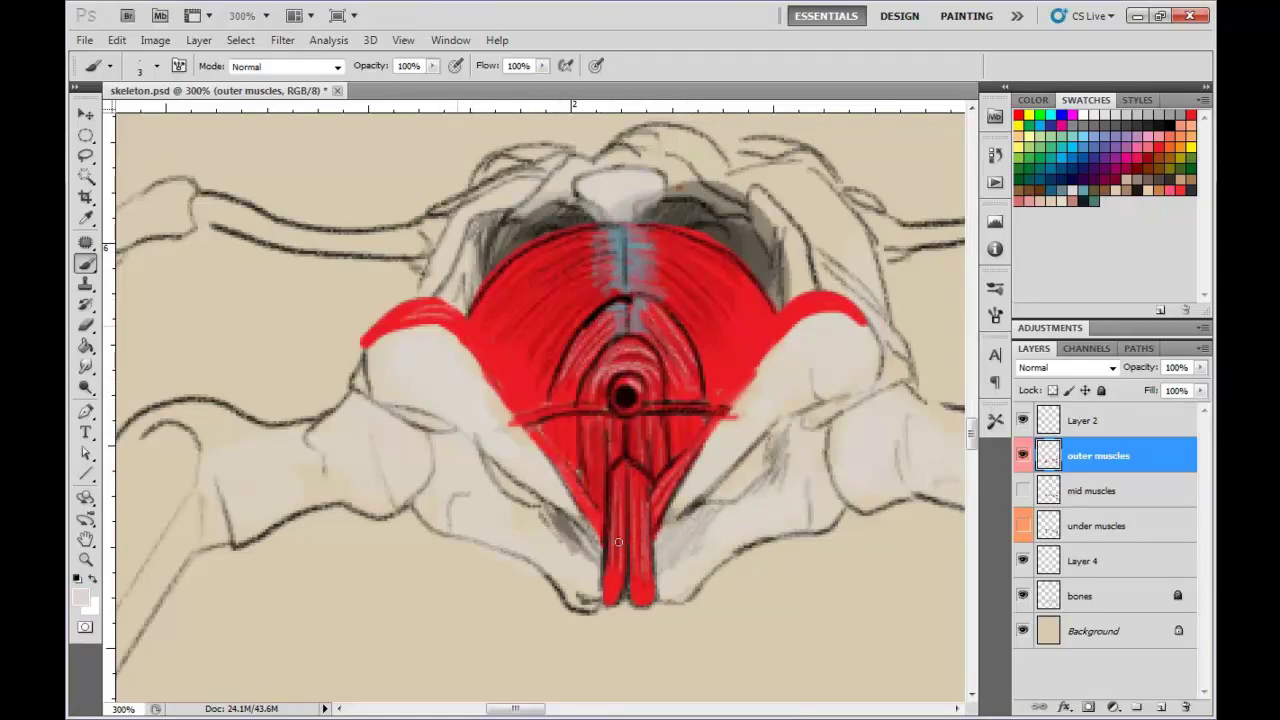
mouse_move(830, 300)
left_mouse_down()
mouse_move(750, 345)
mouse_move(740, 378)
left_mouse_up()
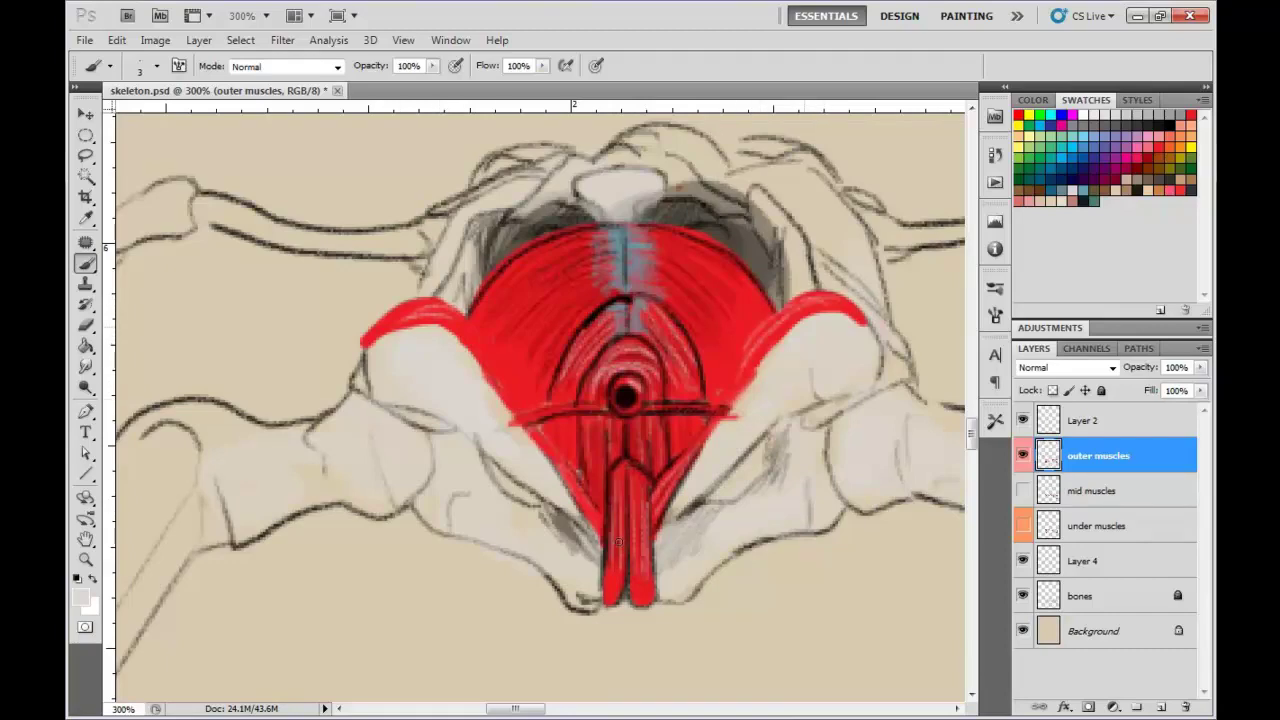
- Outline the red bands over both sit bones in black along their upper and lower edges
left_click(1180, 126)
mouse_move(864, 322)
left_mouse_down()
mouse_move(830, 307)
mouse_move(738, 393)
left_mouse_up()
left_click(1169, 126)
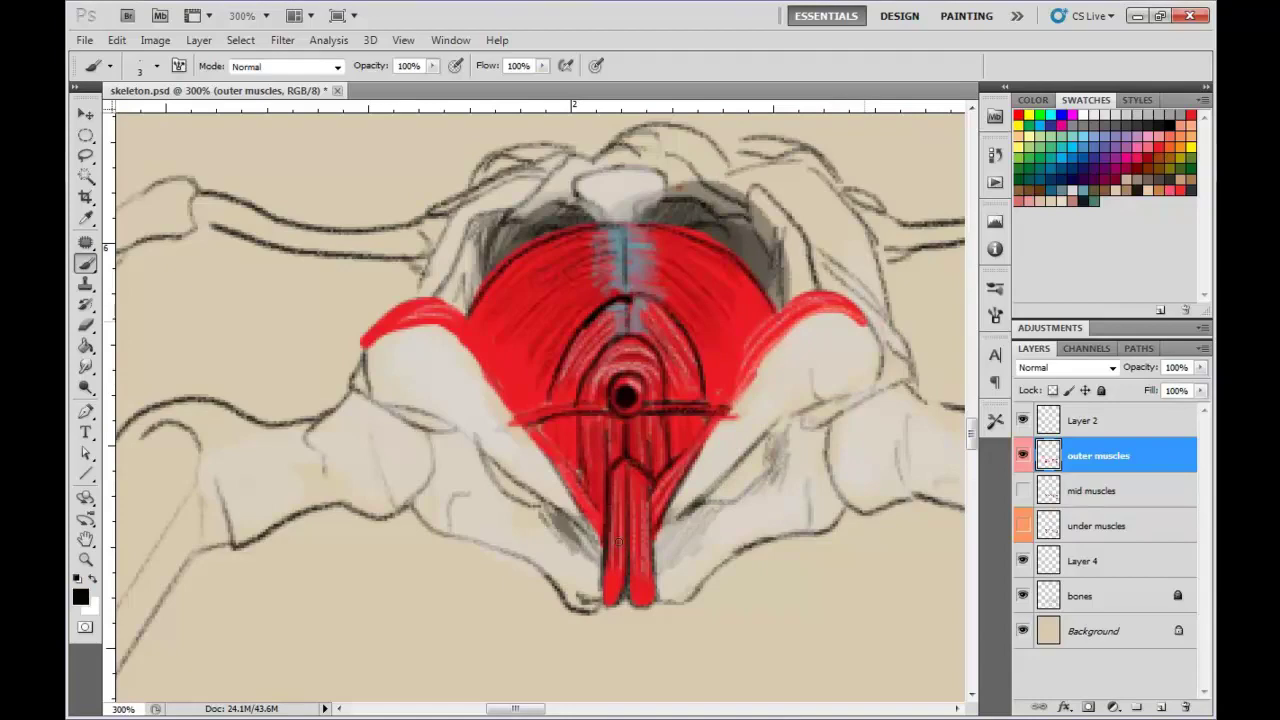
mouse_move(862, 322)
left_mouse_down()
mouse_move(812, 310)
mouse_move(738, 392)
left_mouse_up()
left_click_drag(772, 350, 736, 402)
mouse_move(866, 300)
left_mouse_down()
mouse_move(830, 310)
mouse_move(733, 398)
left_mouse_up()
mouse_move(516, 414)
left_mouse_down()
mouse_move(458, 338)
mouse_move(402, 322)
mouse_move(362, 344)
mouse_move(500, 380)
mouse_move(462, 322)
mouse_move(402, 300)
mouse_move(370, 342)
left_mouse_up()
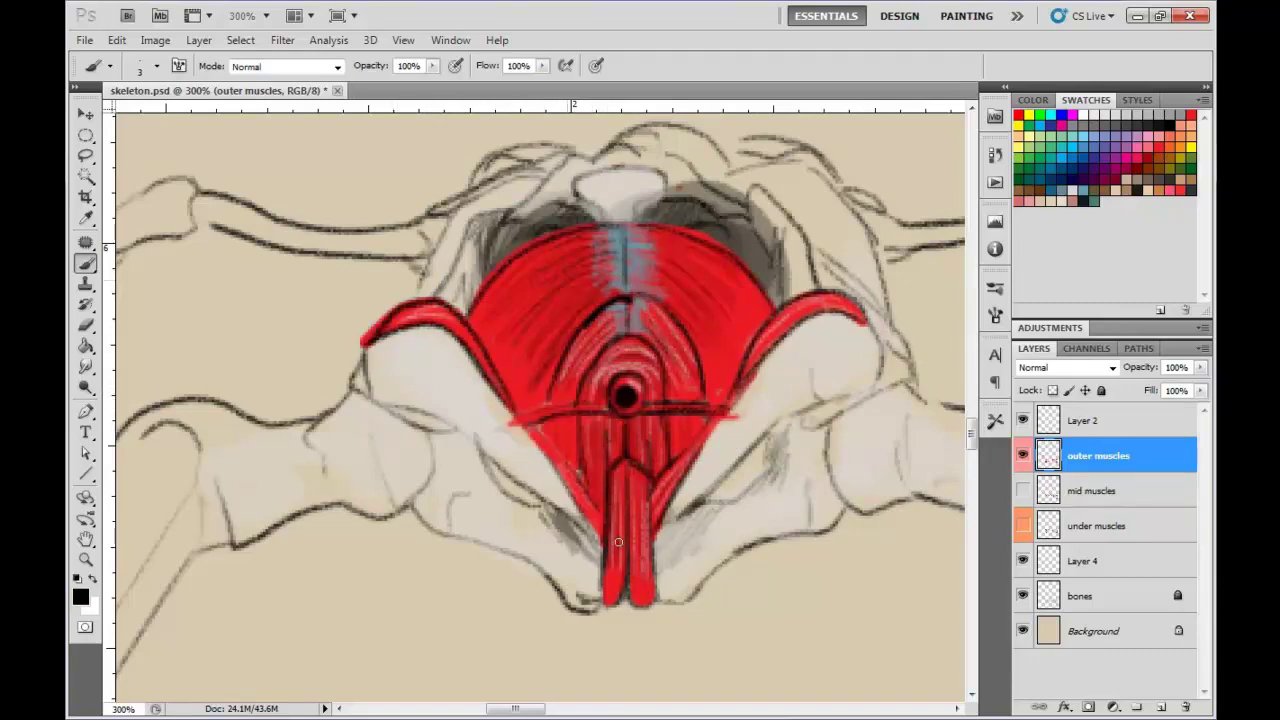
- Add light grey fibre streaks to both sides of the upper fan-shaped muscle on the large pelvis sketch
left_click(1105, 115)
mouse_move(600, 300)
left_mouse_down()
mouse_move(532, 368)
mouse_move(522, 355)
left_mouse_up()
left_click_drag(567, 280, 526, 323)
left_click_drag(580, 258, 506, 322)
left_click_drag(575, 246, 532, 278)
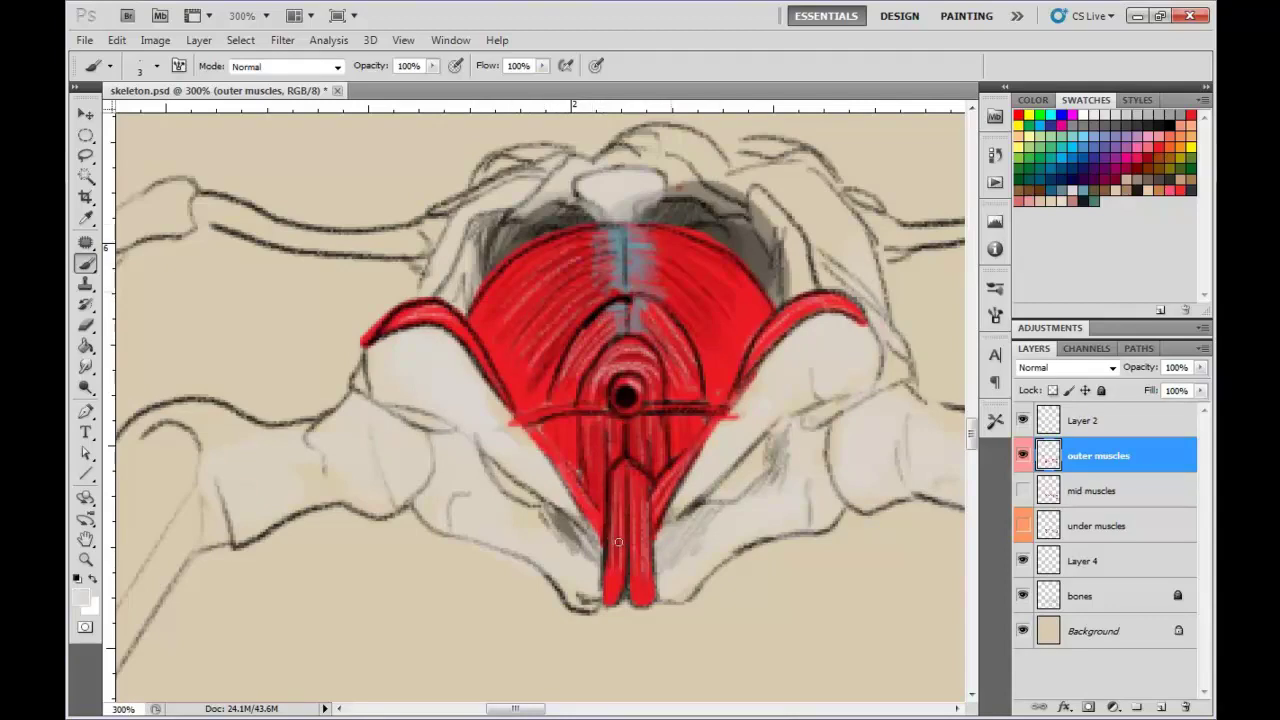
left_click_drag(664, 298, 704, 342)
left_click_drag(664, 282, 725, 337)
mouse_move(673, 261)
left_mouse_down()
mouse_move(729, 303)
mouse_move(744, 246)
left_mouse_up()
- Try light grey strokes along the fan-shaped muscle and the lower bands of the large pelvis sketch
key("ctrl+1")
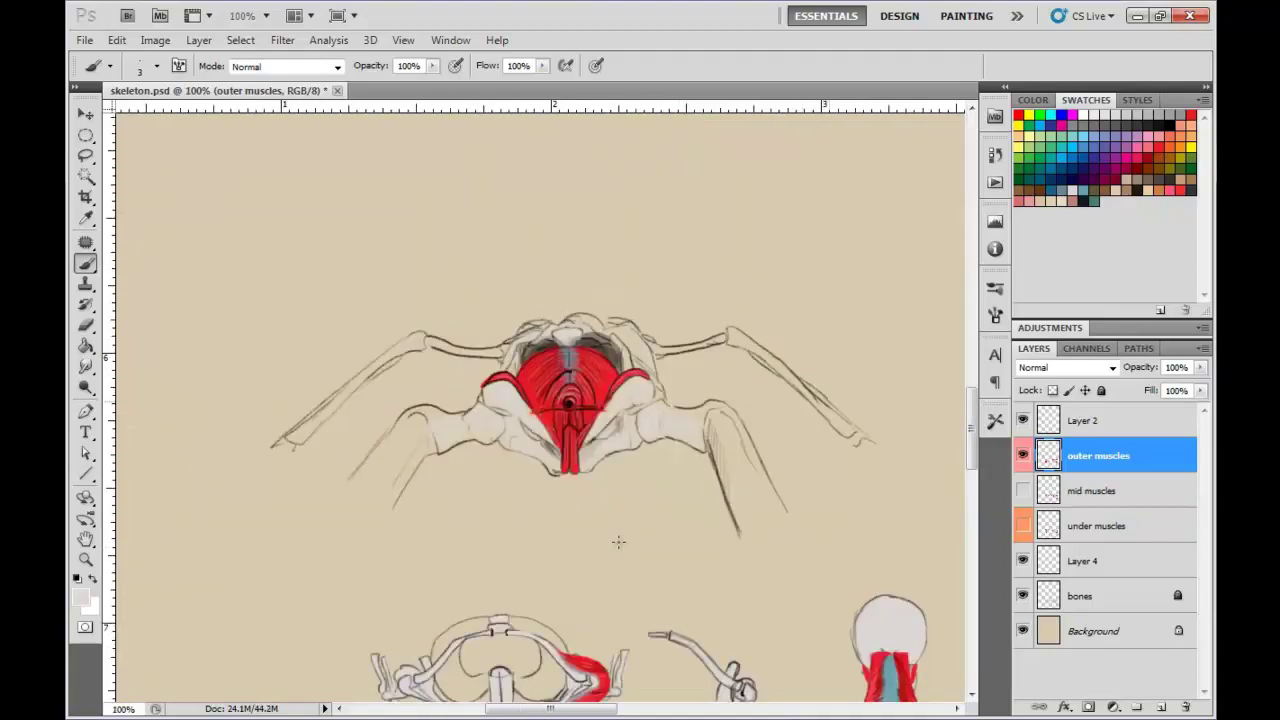
mouse_move(563, 408)
left_mouse_down()
mouse_move(570, 394)
mouse_move(564, 470)
left_mouse_up()
left_click_drag(574, 426, 578, 451)
key("ctrl+alt+z")
key("ctrl+alt+z")
left_click_drag(561, 375, 546, 410)
left_click_drag(547, 367, 530, 377)
left_click_drag(620, 362, 588, 408)
mouse_move(520, 364)
left_mouse_down()
mouse_move(556, 400)
mouse_move(562, 460)
left_mouse_up()
mouse_move(582, 402)
left_mouse_down()
mouse_move(562, 474)
mouse_move(578, 474)
left_mouse_up()
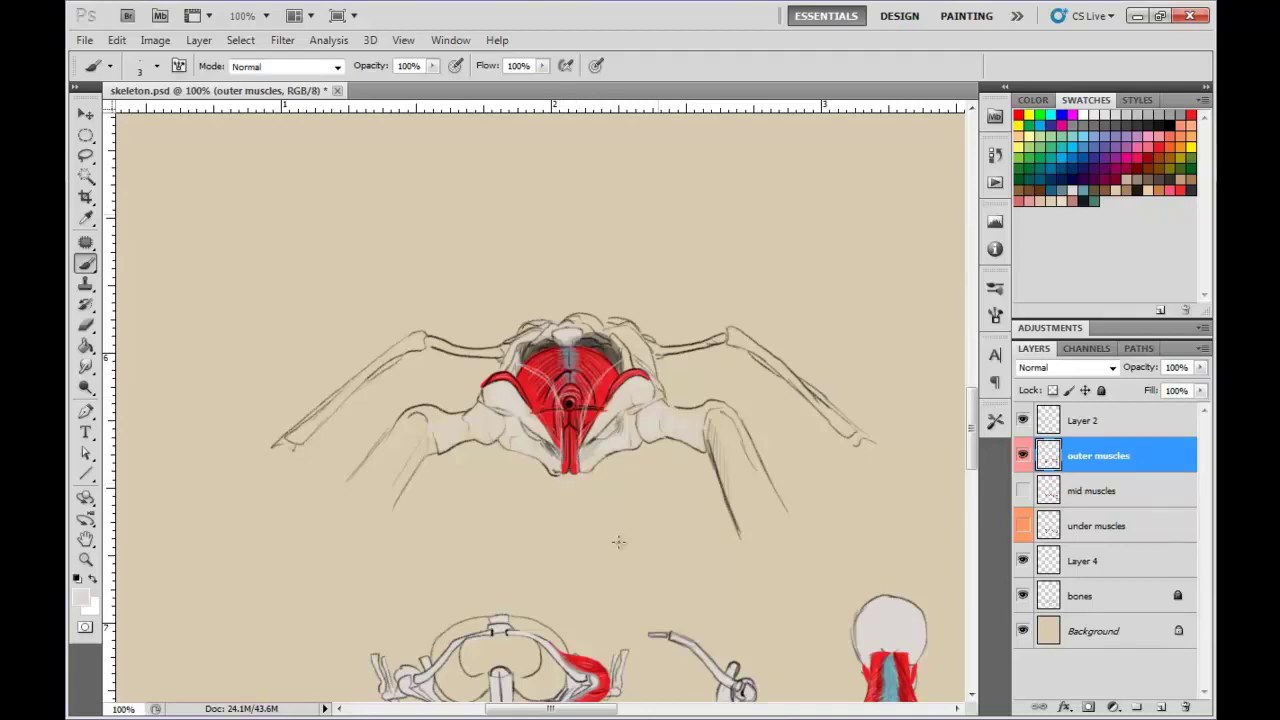
- Undo the light grey strokes just drawn across the muscles of the large pelvis sketch
key("ctrl+alt+z")
key("ctrl+alt+z")
key("ctrl+alt+z")
key("ctrl+alt+z")
key("ctrl+alt+z")
key("ctrl+alt+z")
key("ctrl+alt+z")
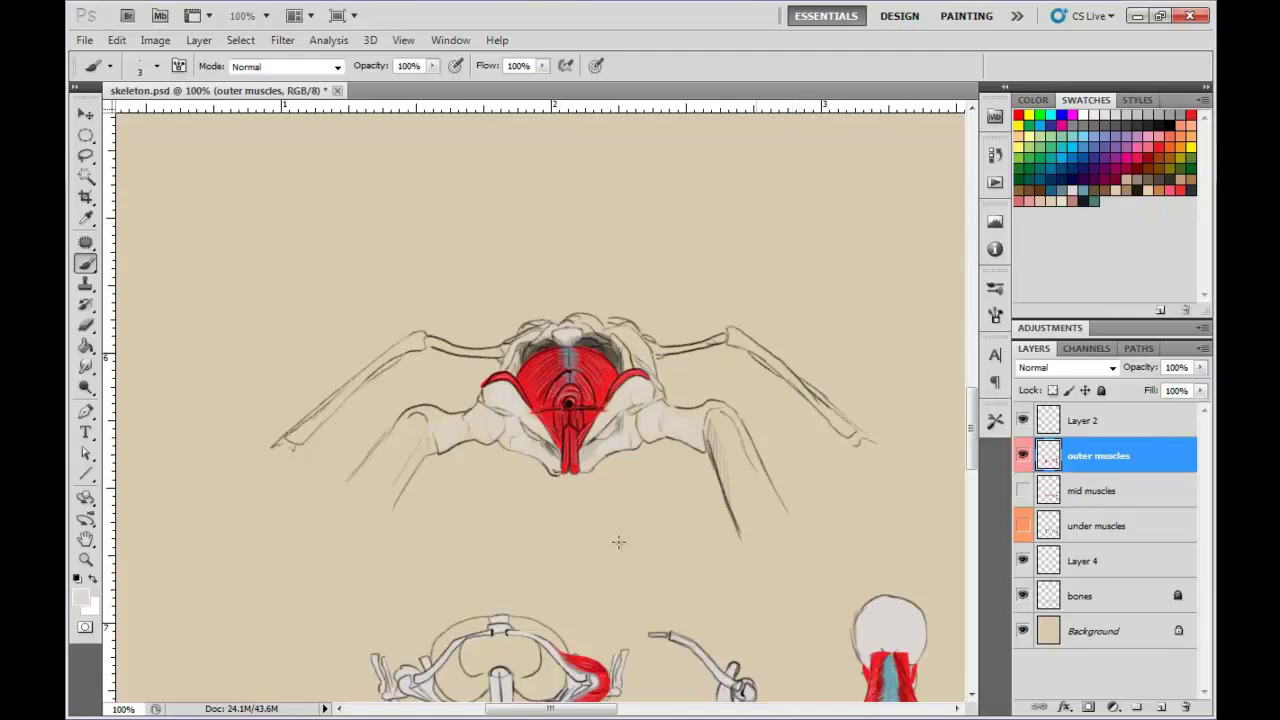
- Reset the colours to default and examine both pelvis sketches with the outer muscles layer hidden and shown
key("ctrl+minus")
key("ctrl+plus")
left_click_drag(619, 543, 547, 471)
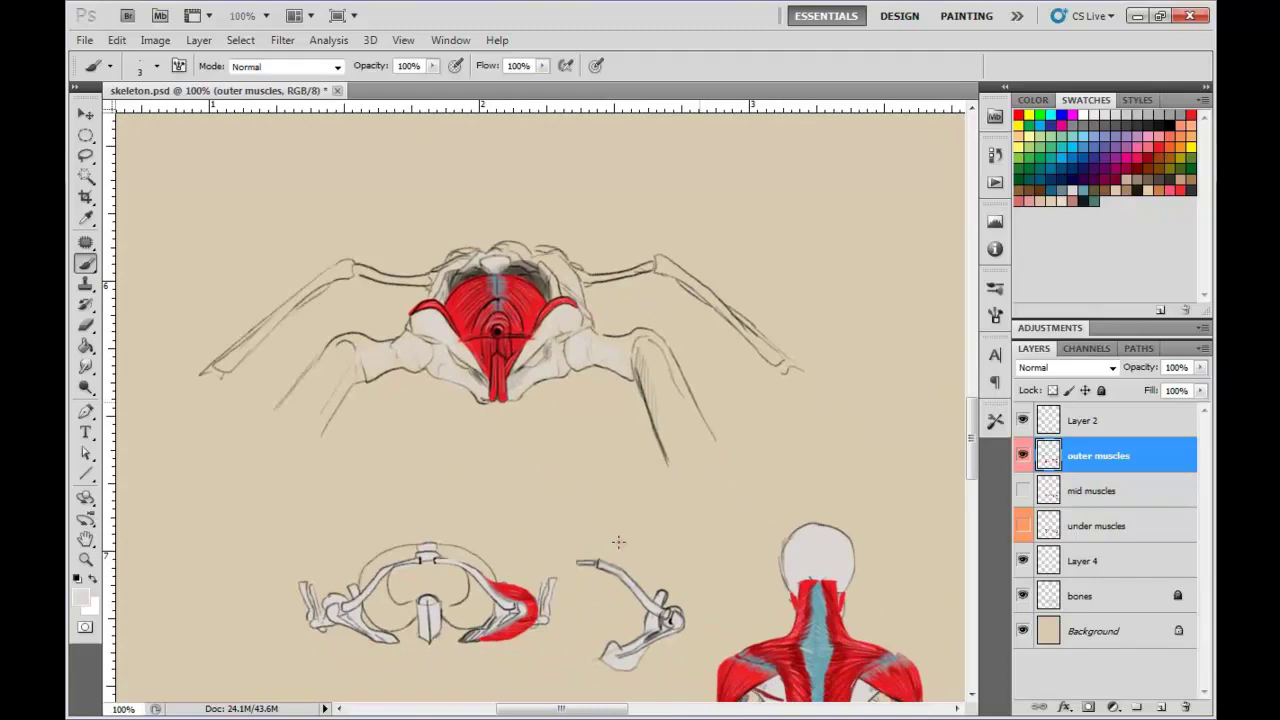
key("d")
left_click_drag(582, 348, 618, 542)
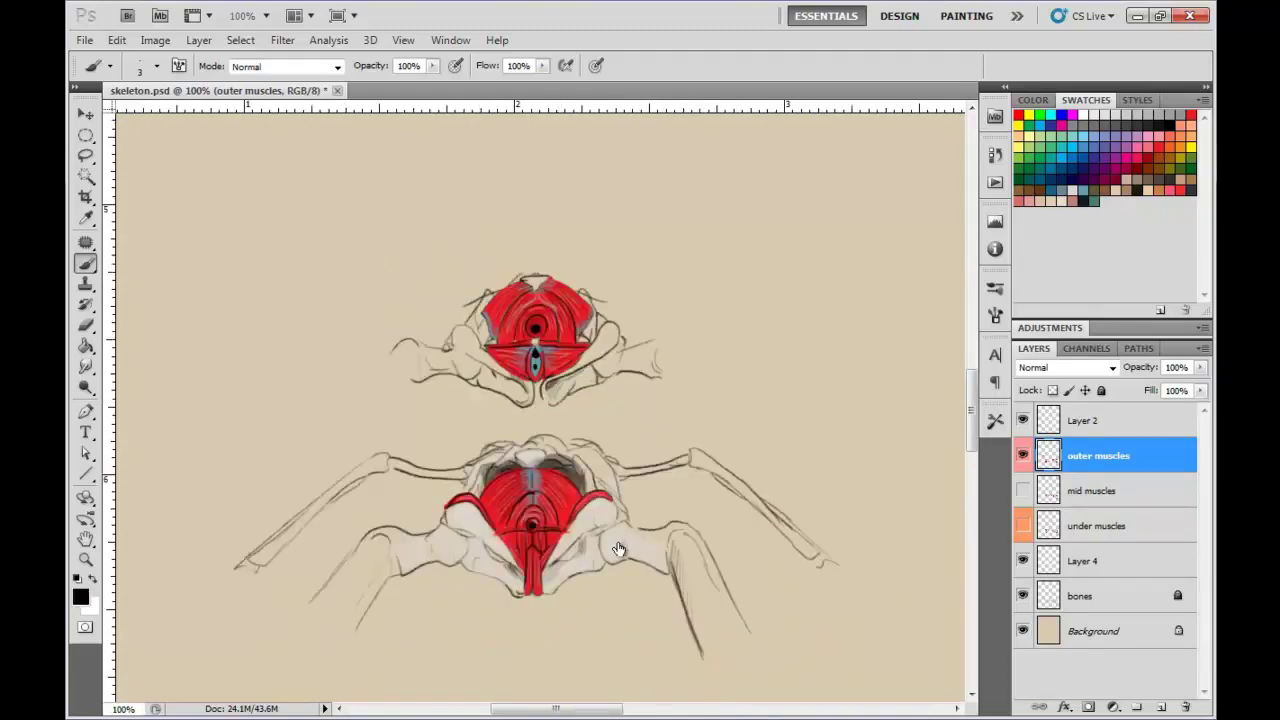
left_click(1022, 455)
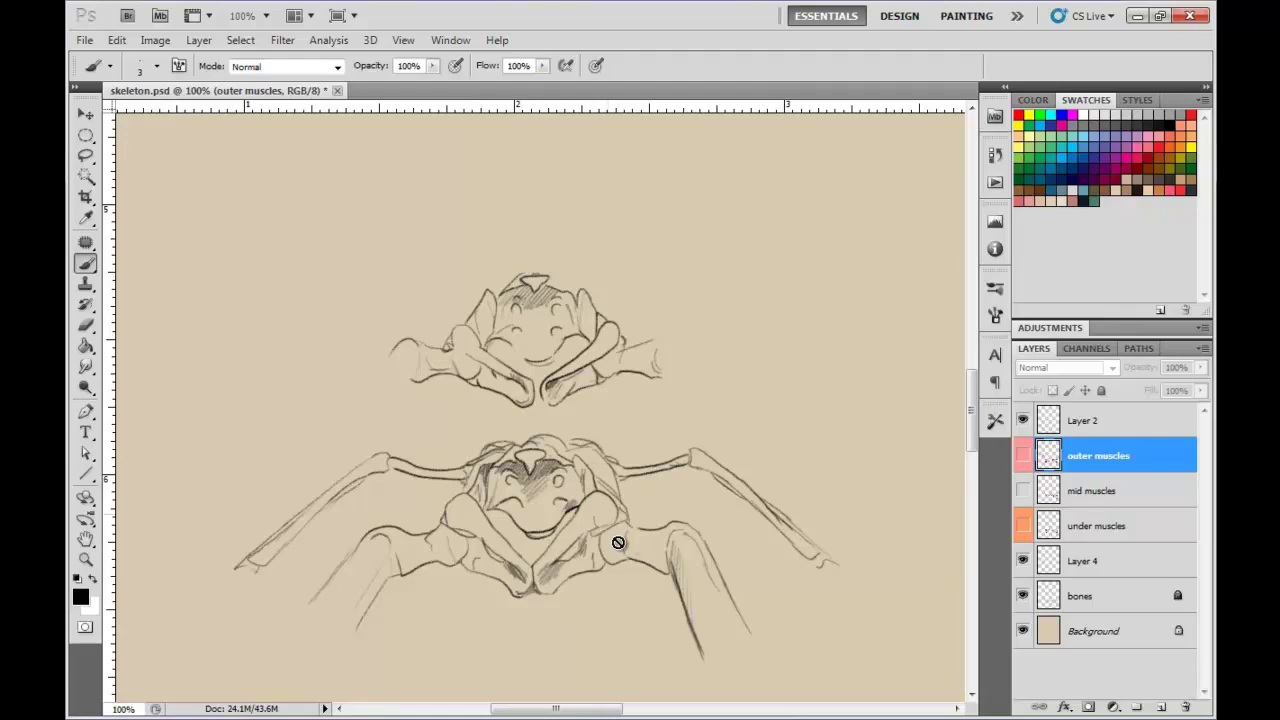
key("space")
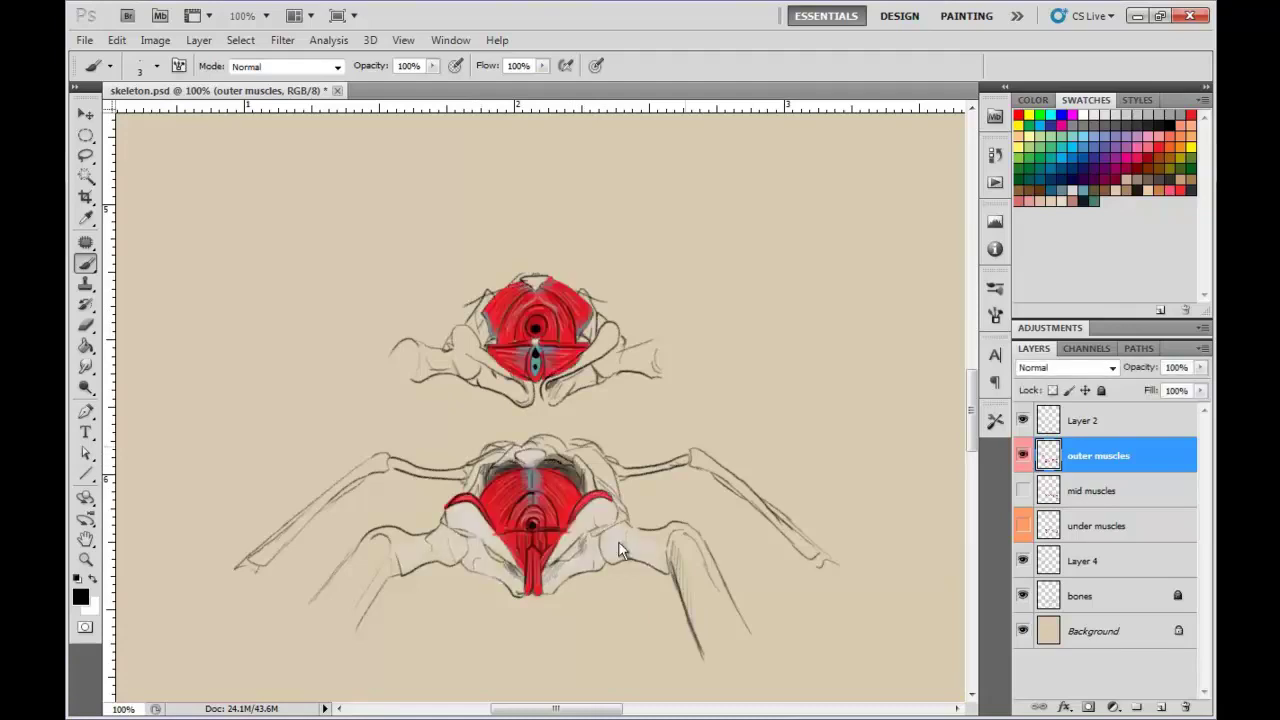
key("ctrl+plus")
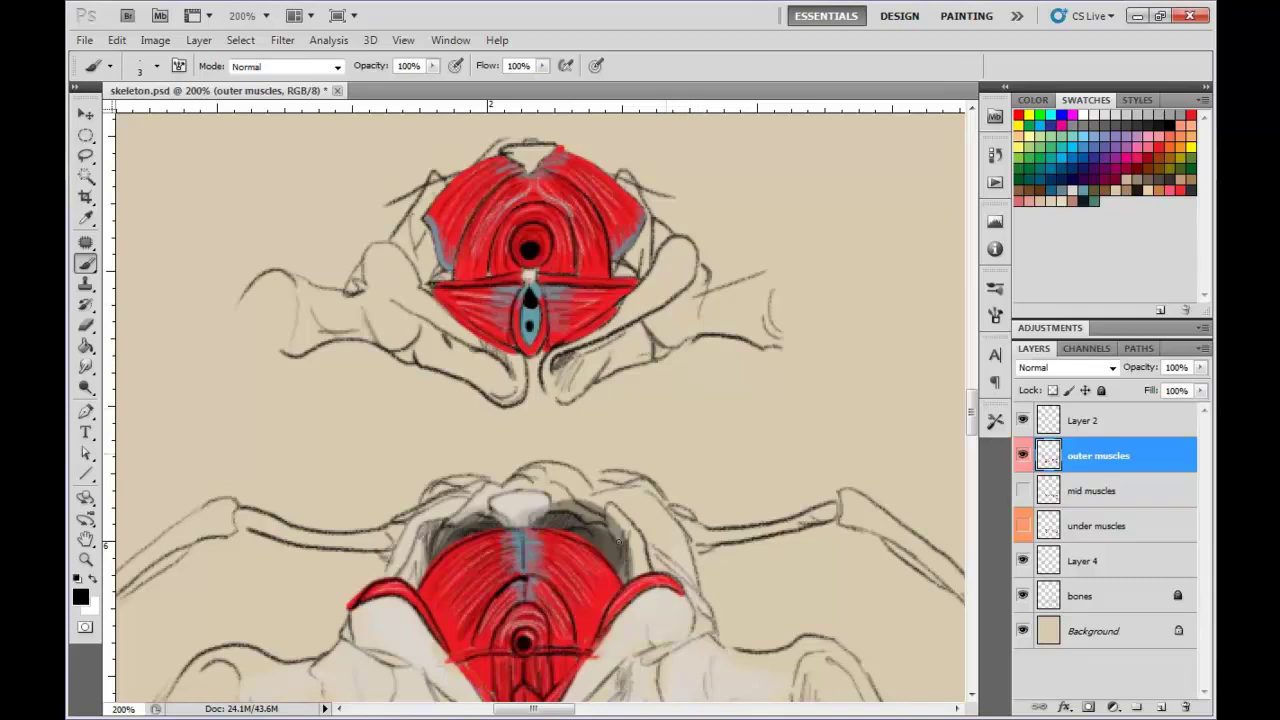
key("space")
mouse_move(619, 542)
left_mouse_down()
mouse_move(653, 403)
mouse_move(617, 589)
left_mouse_up()
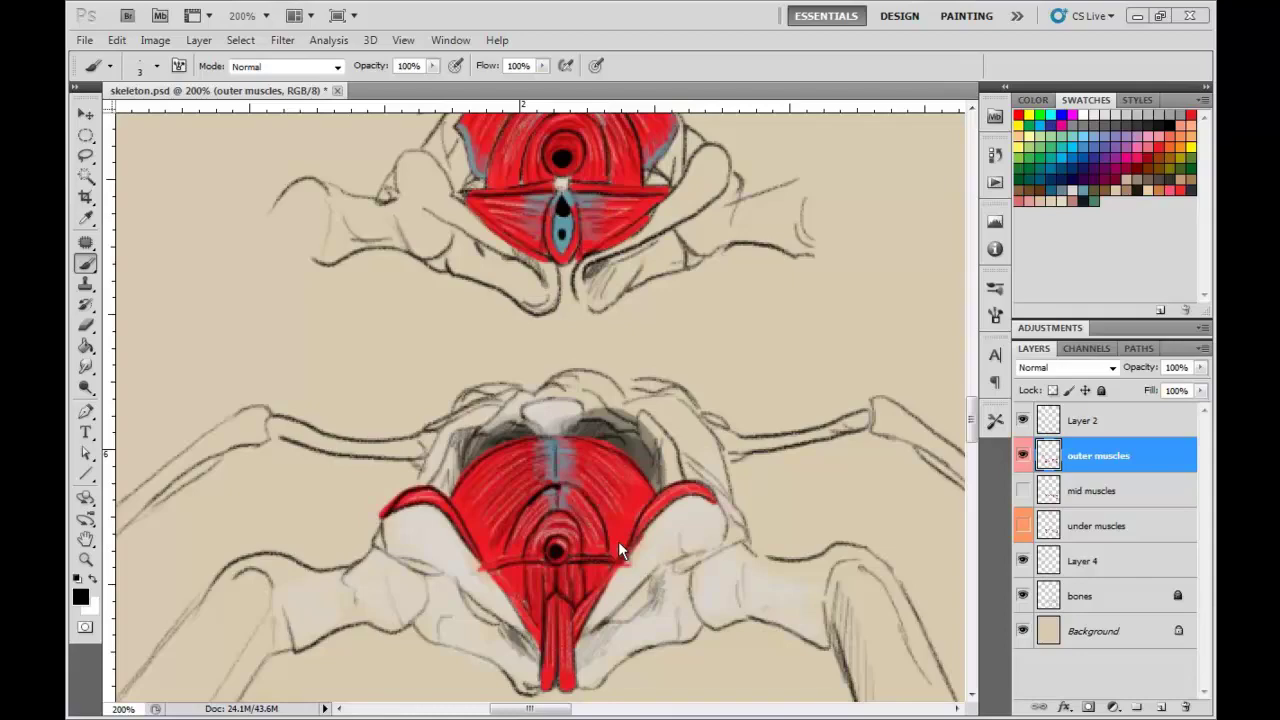
mouse_move(619, 543)
left_mouse_down()
mouse_move(633, 662)
mouse_move(619, 543)
left_mouse_up()
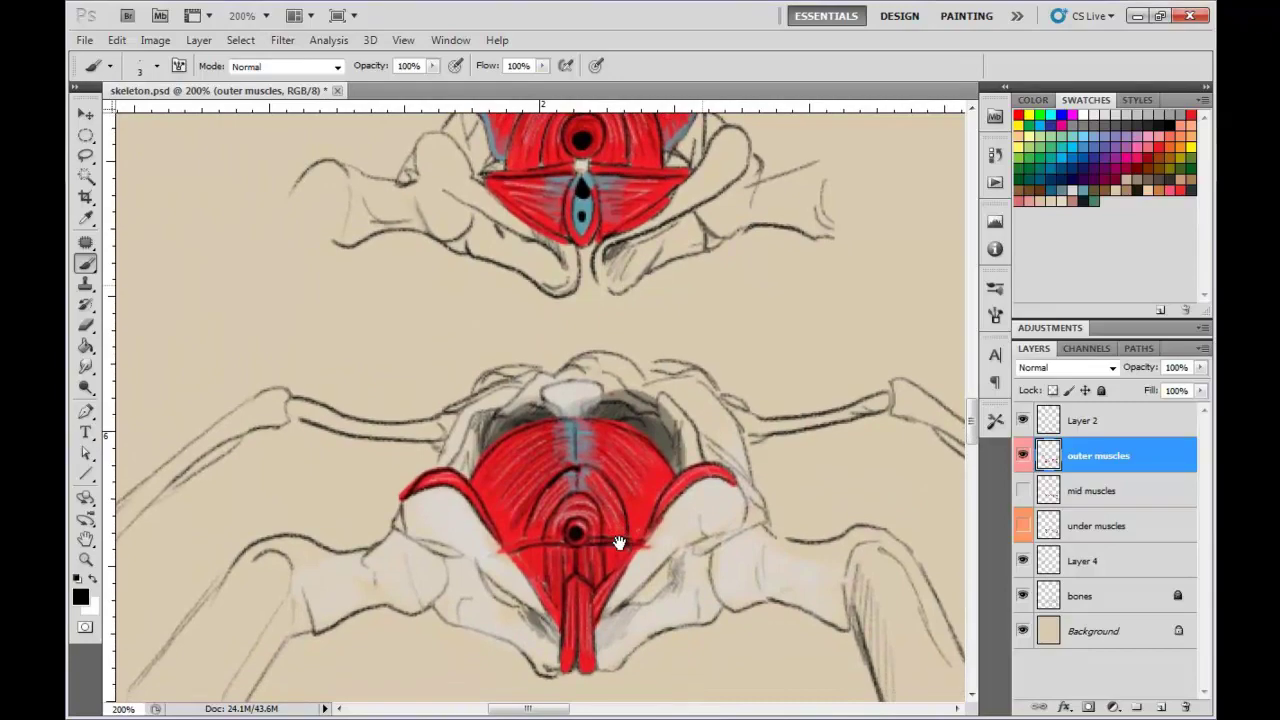